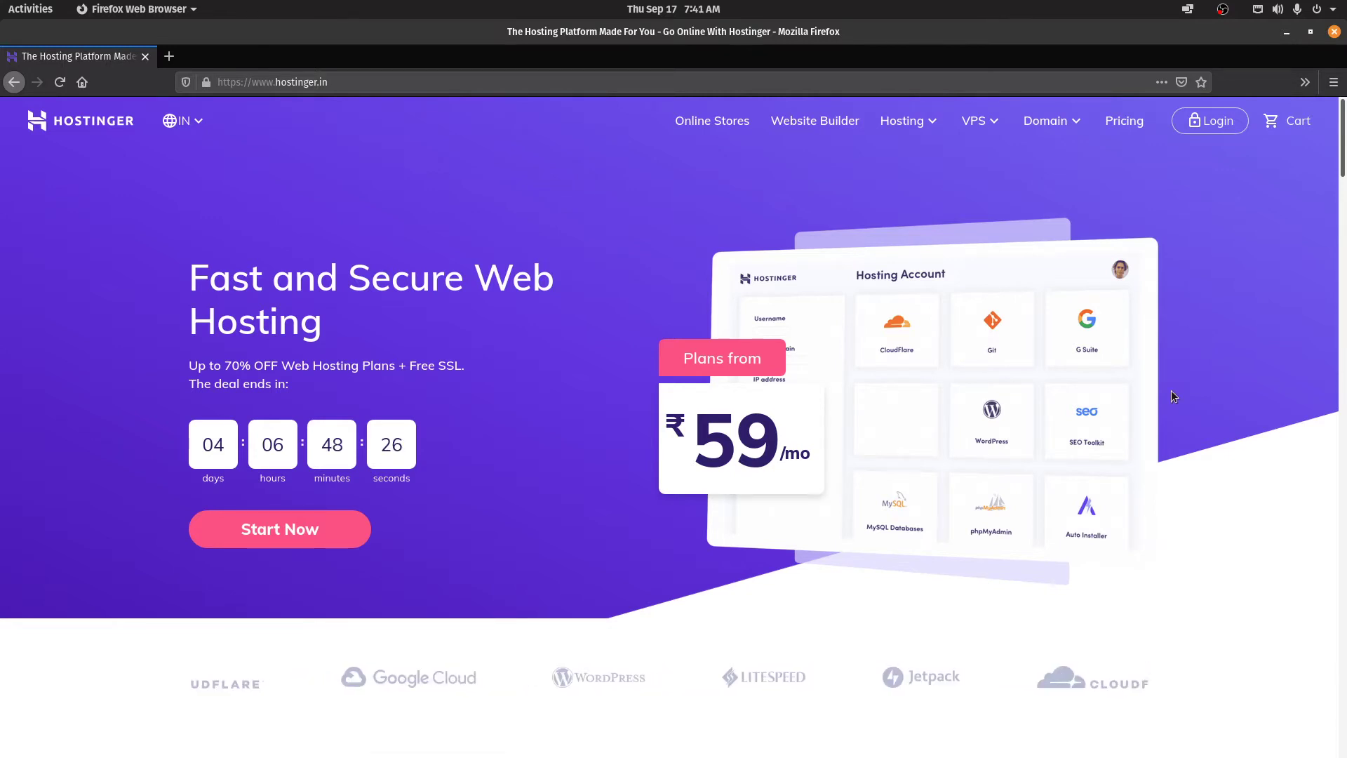
Open the WordPress installation form from the Auto Installer of the packetcode.tech hosting account
{"action": "left_click", "coordinate": [1225, 127]}
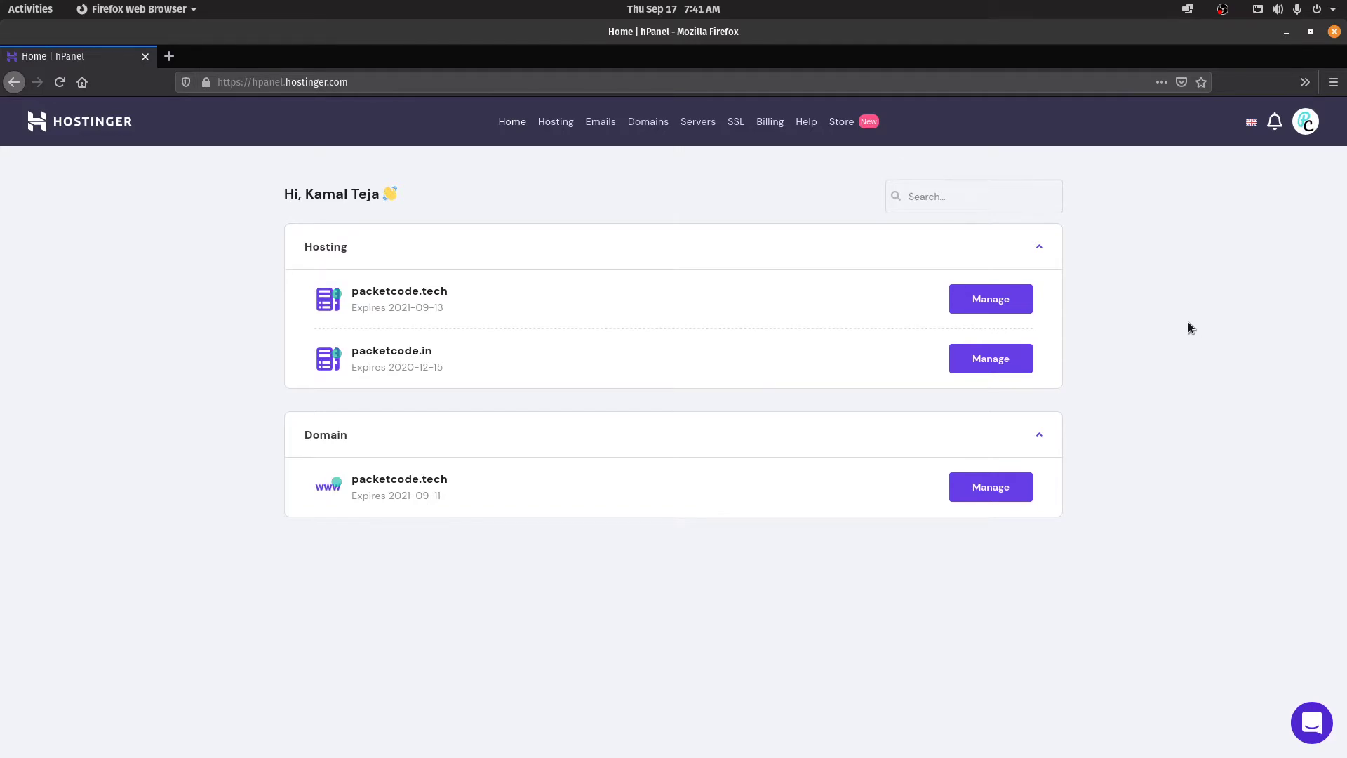
{"action": "left_click", "coordinate": [1002, 303]}
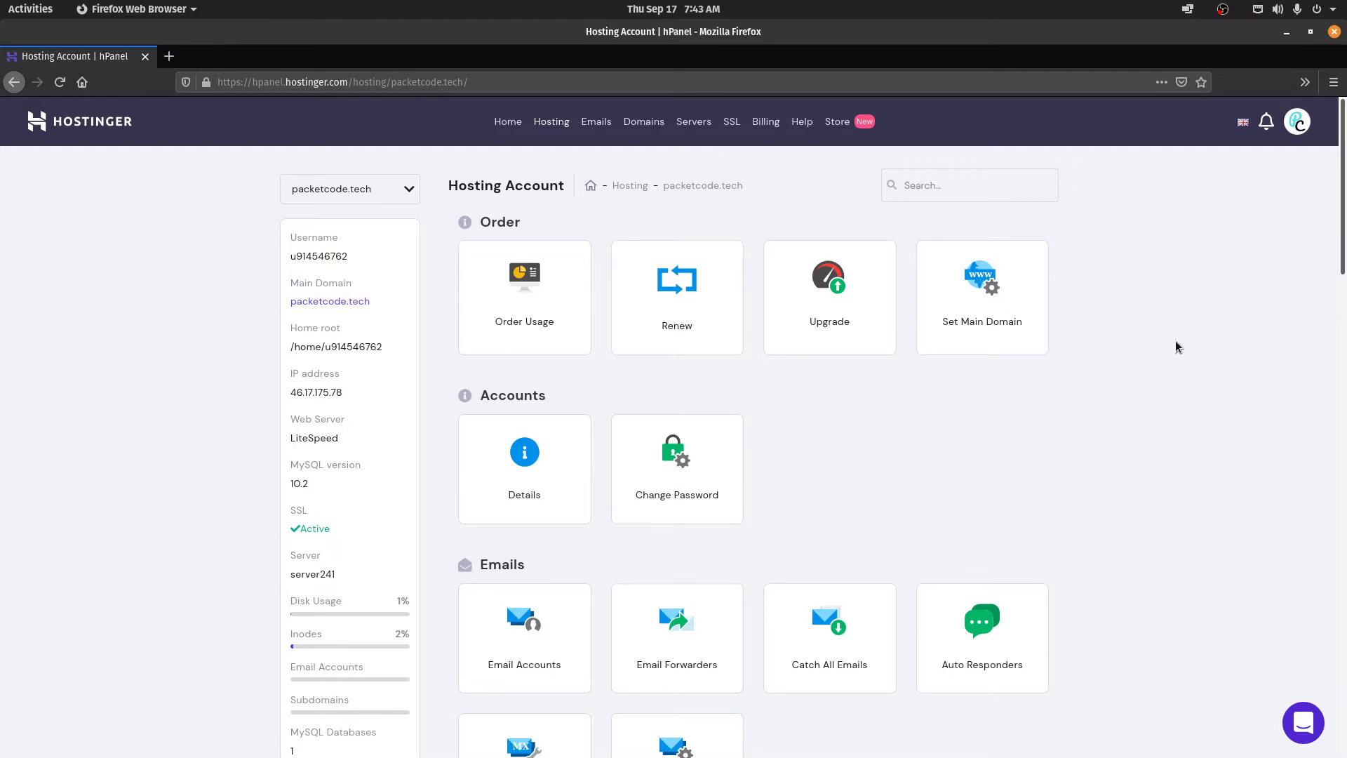
{"action": "scroll", "coordinate": [1188, 346], "scroll_direction": "down", "scroll_amount": 10}
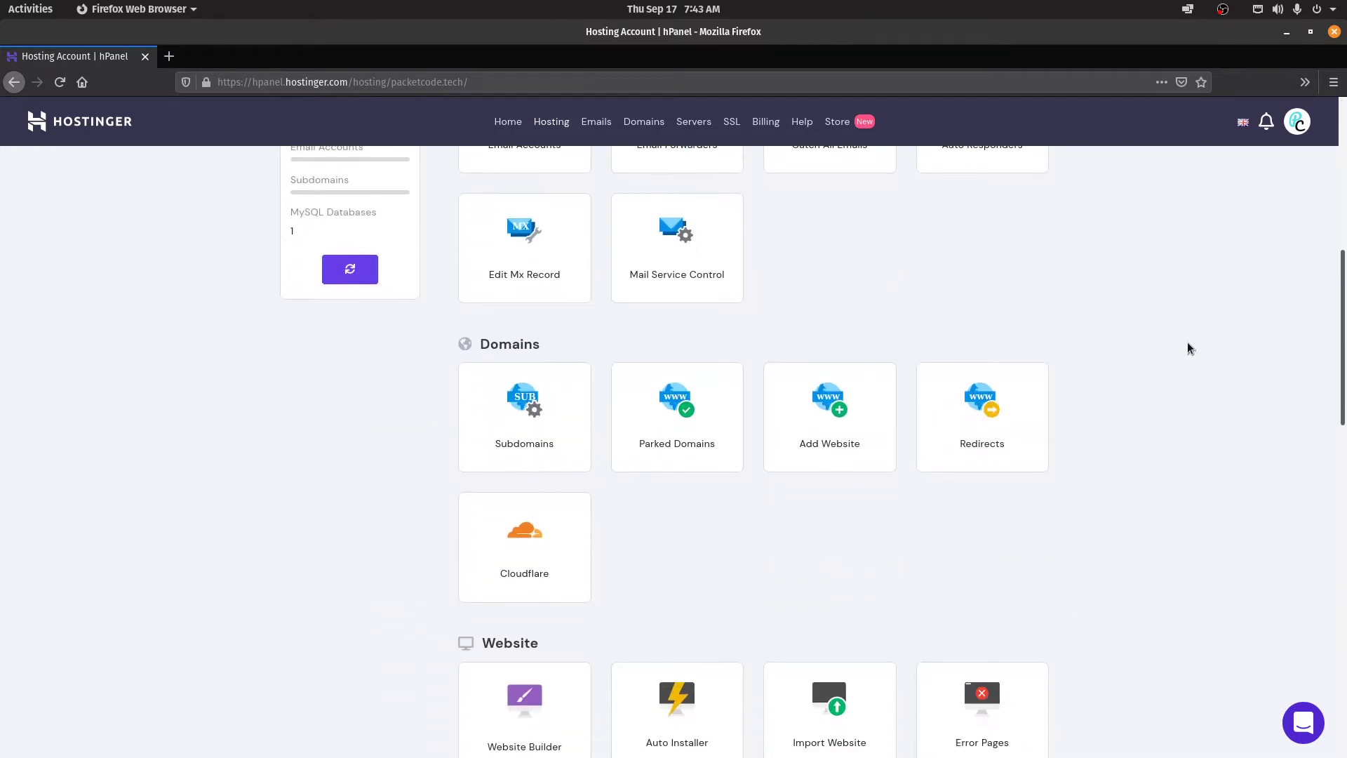
{"action": "scroll", "coordinate": [1188, 346], "scroll_direction": "down", "scroll_amount": 1}
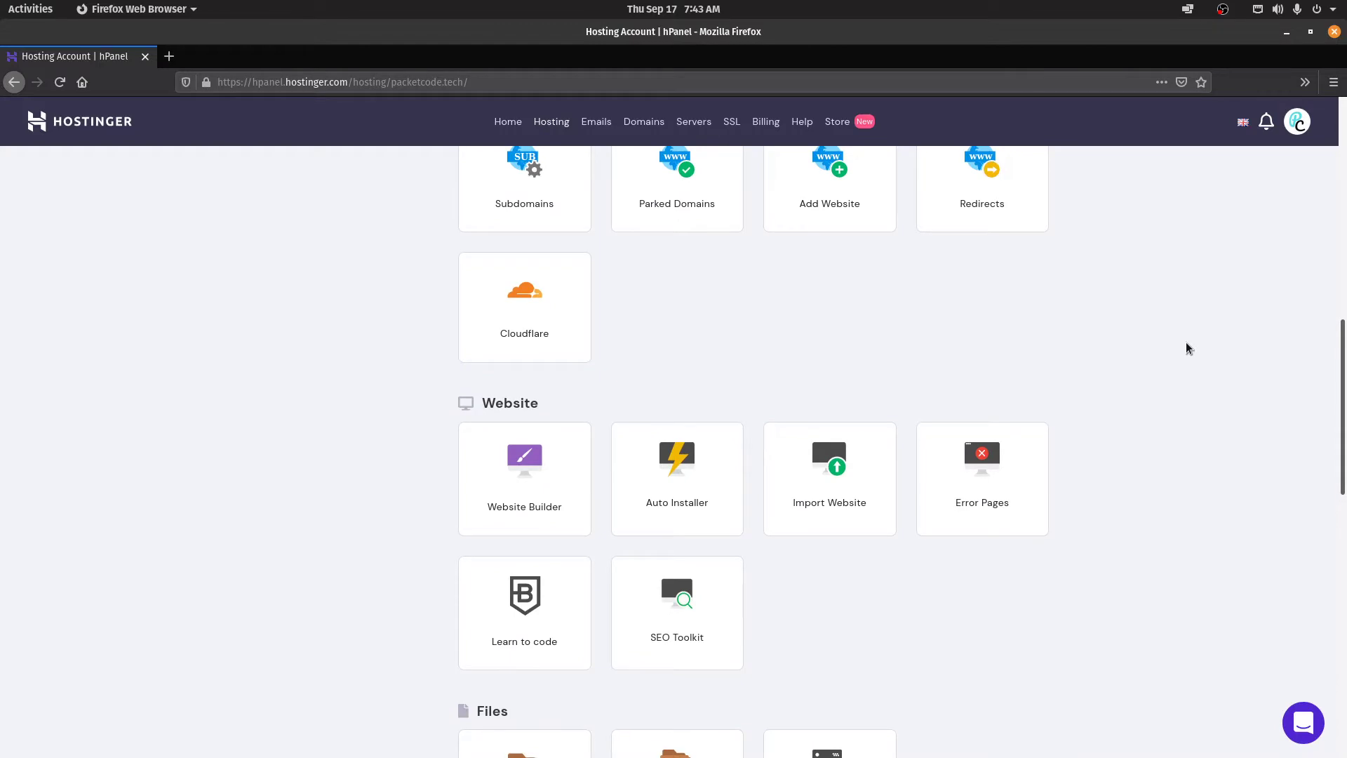
{"action": "left_click", "coordinate": [692, 478]}
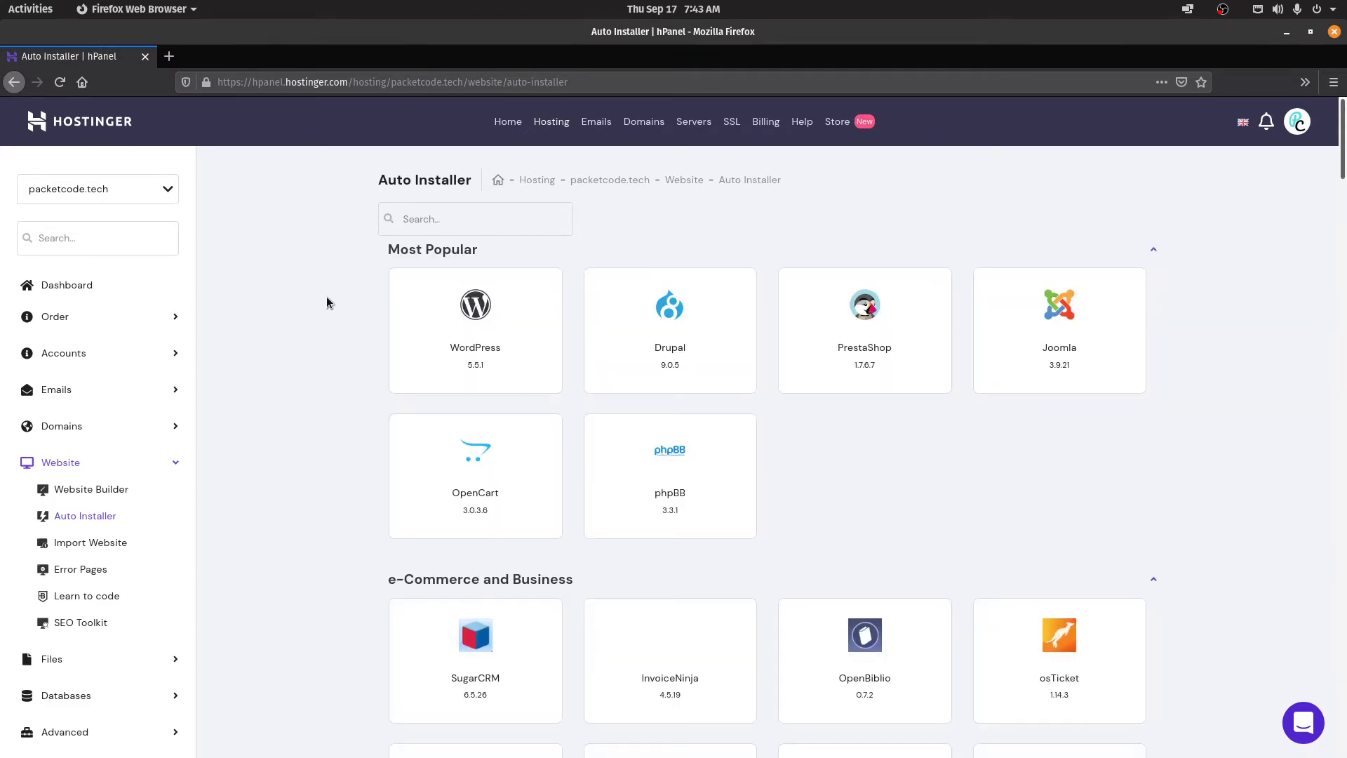
{"action": "left_click", "coordinate": [440, 325]}
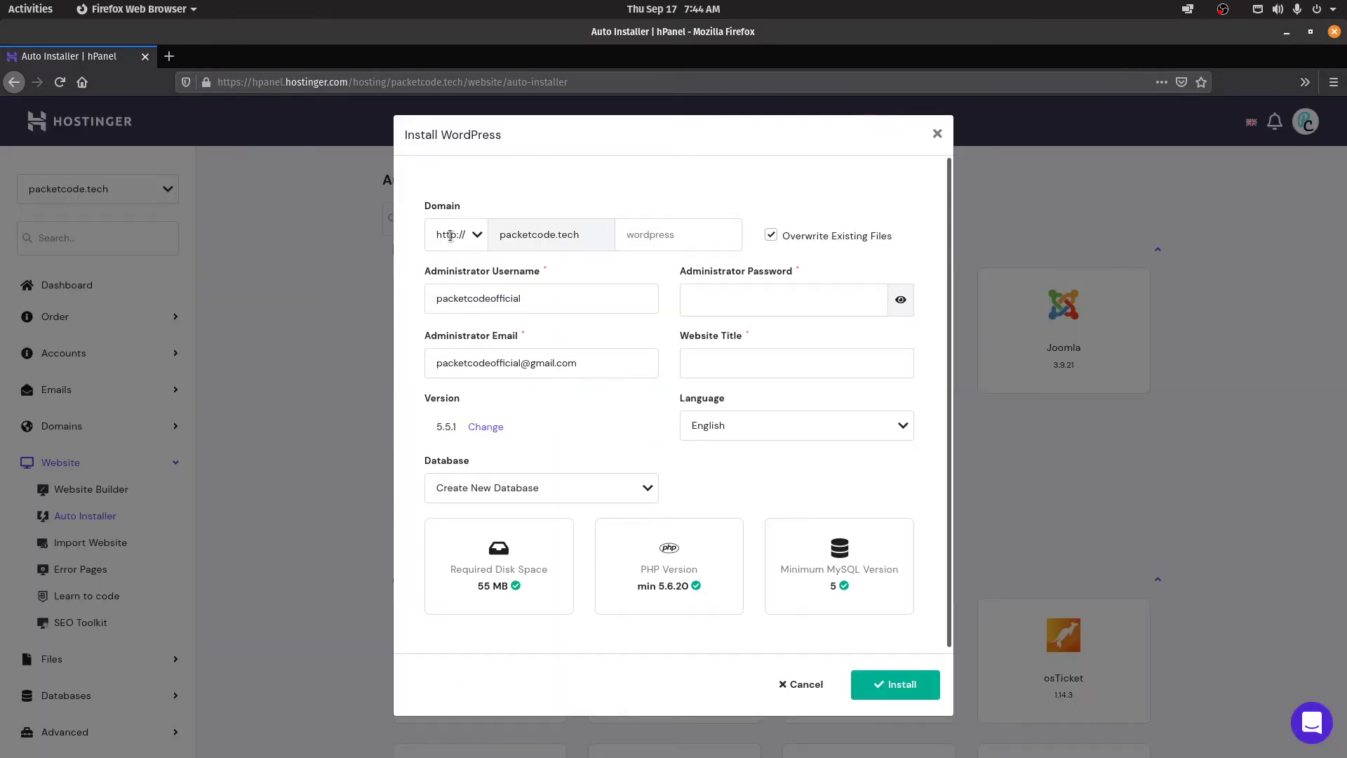
{"action": "left_click", "coordinate": [463, 242]}
{"action": "left_click", "coordinate": [452, 267]}
{"action": "left_click", "coordinate": [588, 300]}
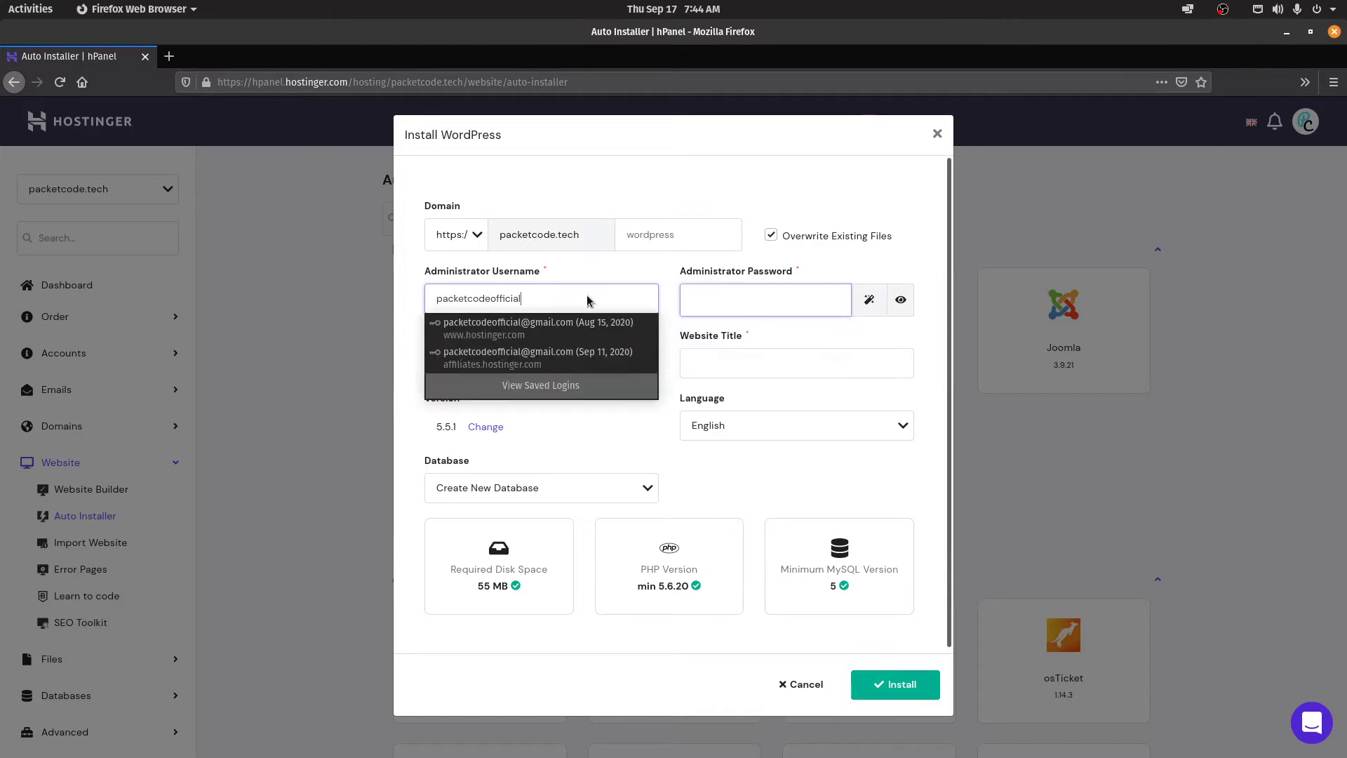
{"action": "key", "text": "ctrl+a"}
{"action": "type", "text": "kamal"}
Enter the administrator password, set the website title to Packetcode, and reveal the password
{"action": "left_click", "coordinate": [701, 300]}
{"action": "type", "text": "•••••••••"}
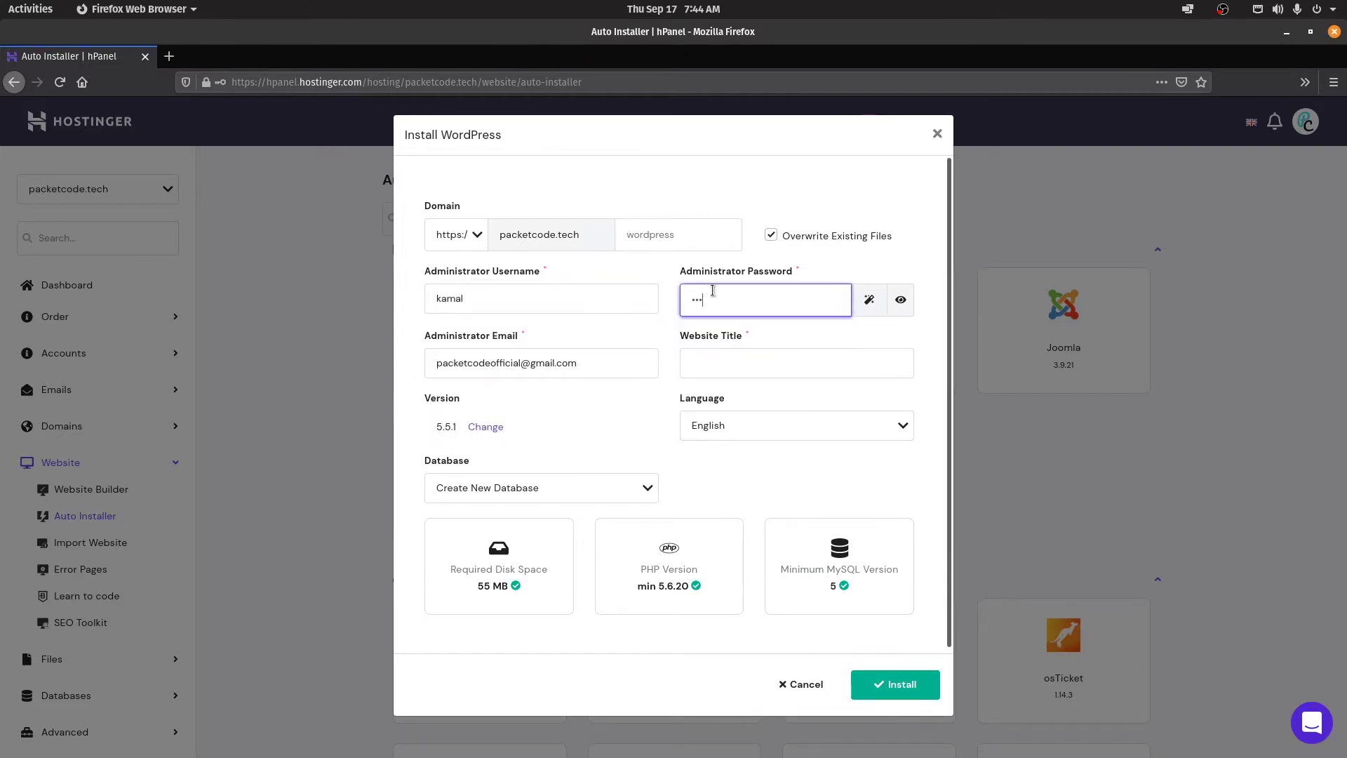
{"action": "left_click", "coordinate": [713, 371]}
{"action": "type", "text": "Packetcode"}
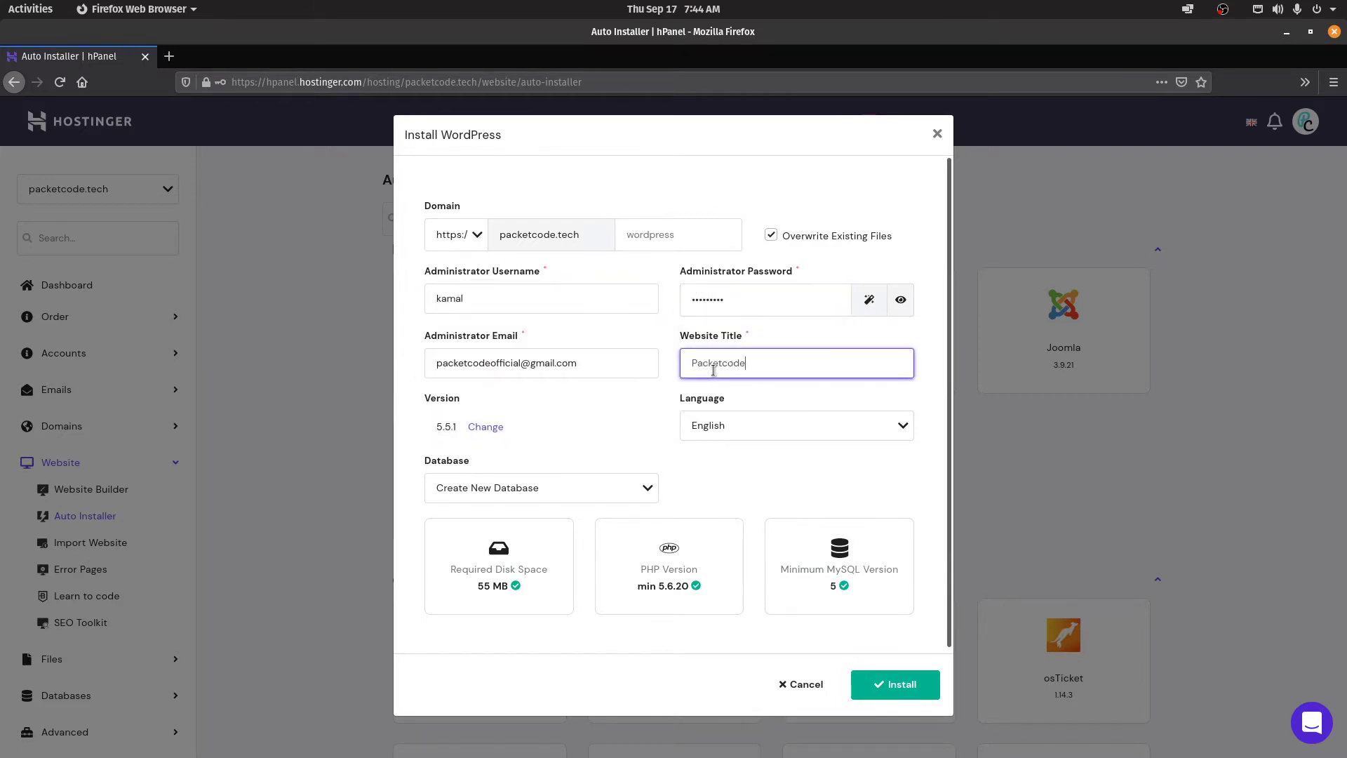
{"action": "left_click", "coordinate": [900, 300]}
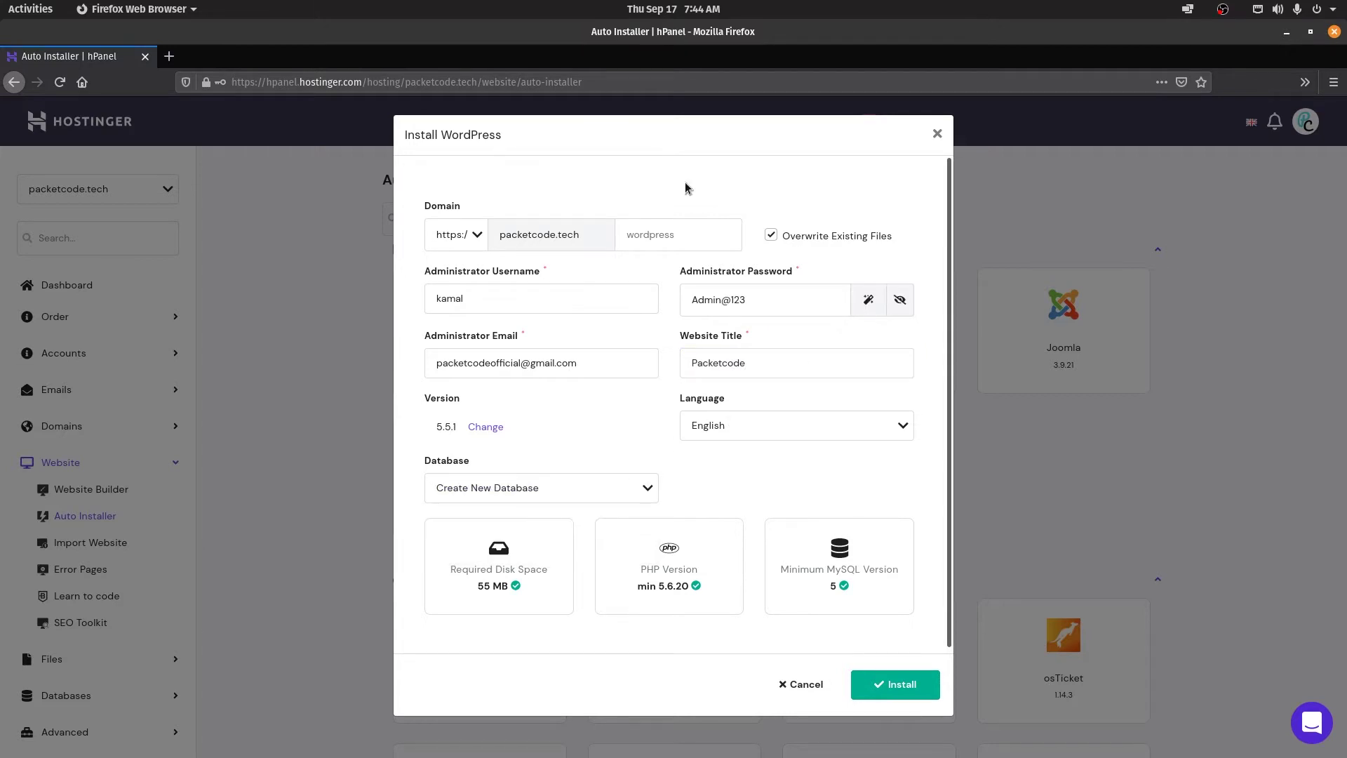
Leave the domain's subfolder blank, choose Create New Database, and install WordPress on packetcode.tech
{"action": "left_click", "coordinate": [651, 236]}
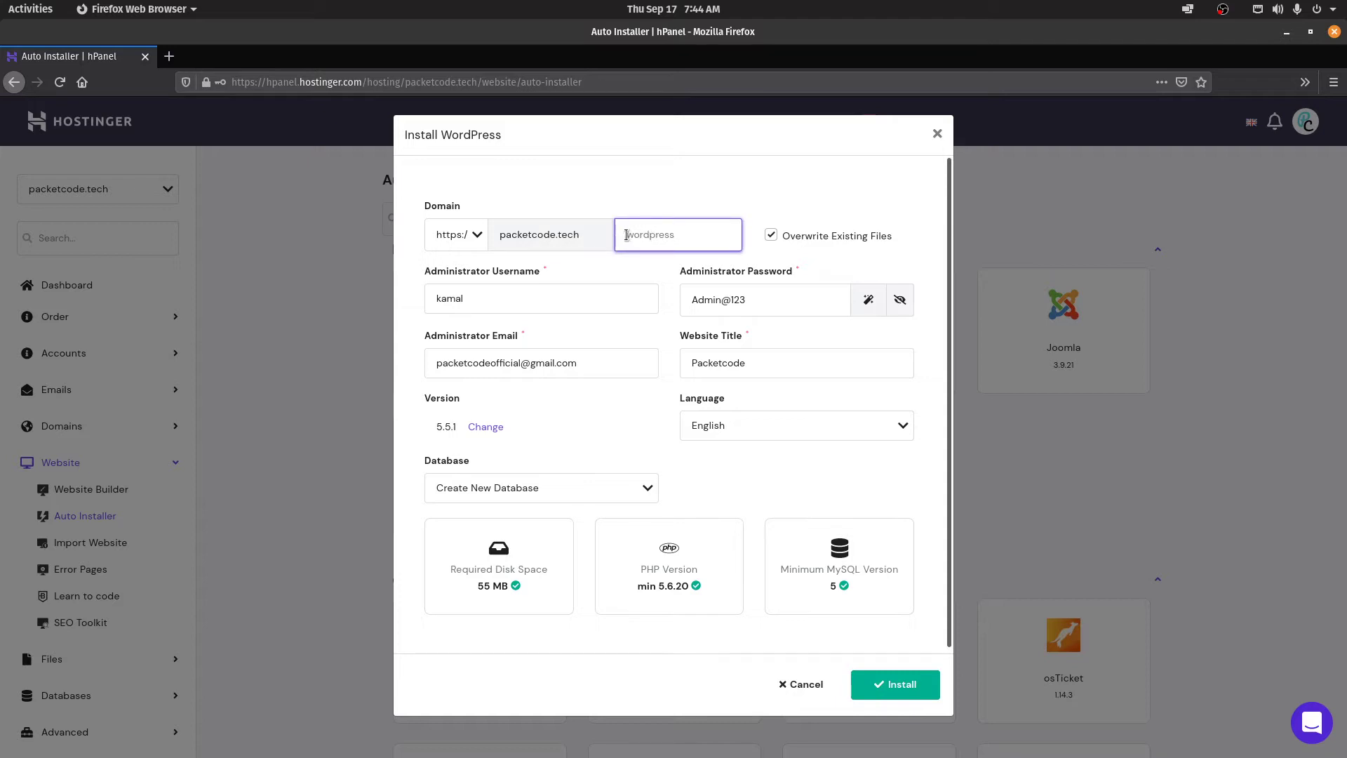
{"action": "left_click", "coordinate": [685, 202]}
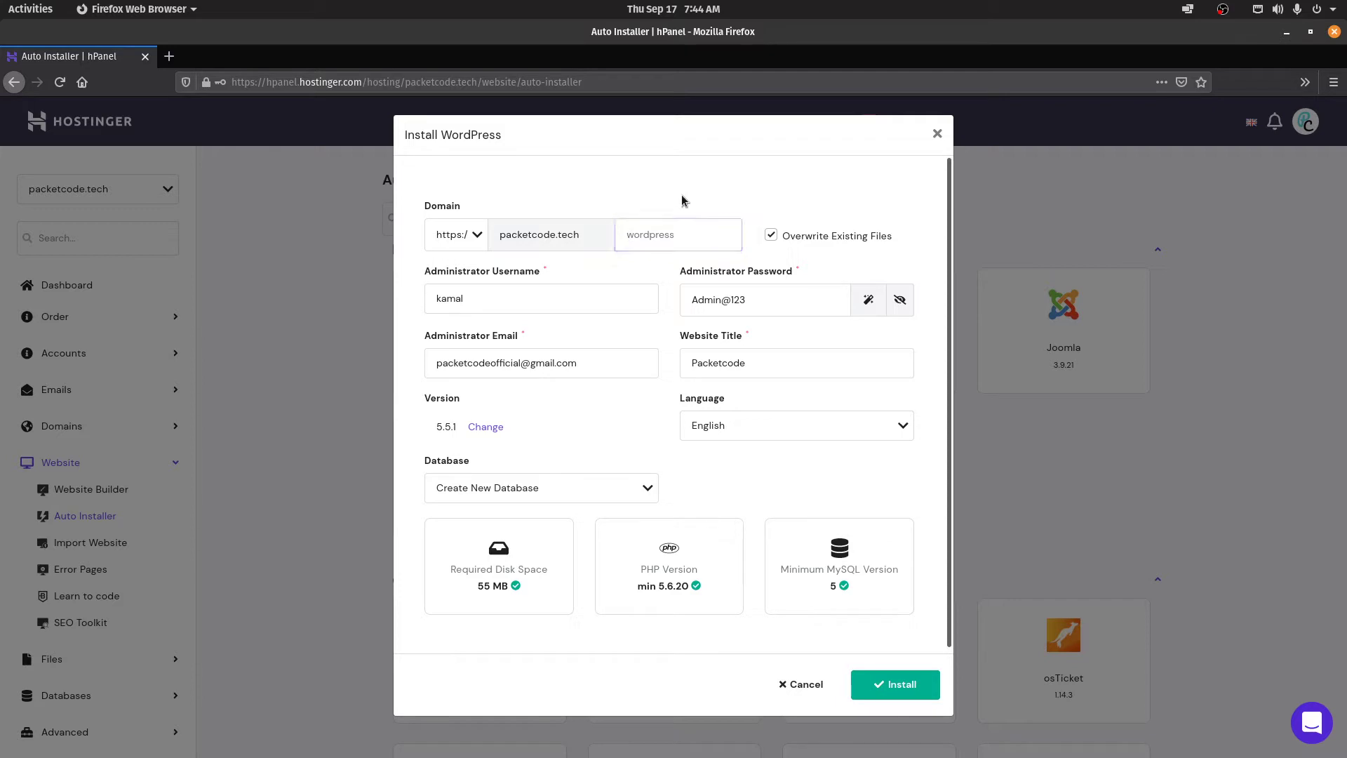
{"action": "left_click", "coordinate": [508, 297]}
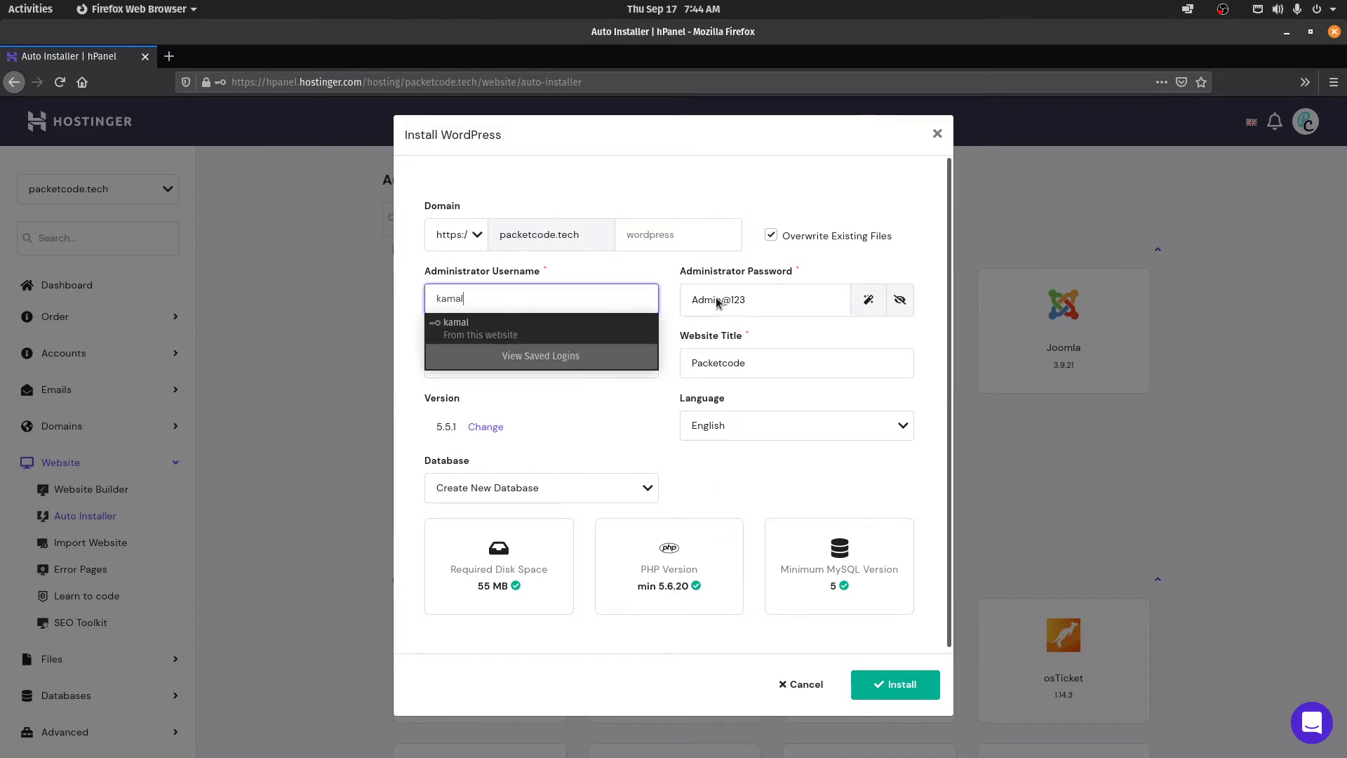
{"action": "left_click", "coordinate": [749, 297]}
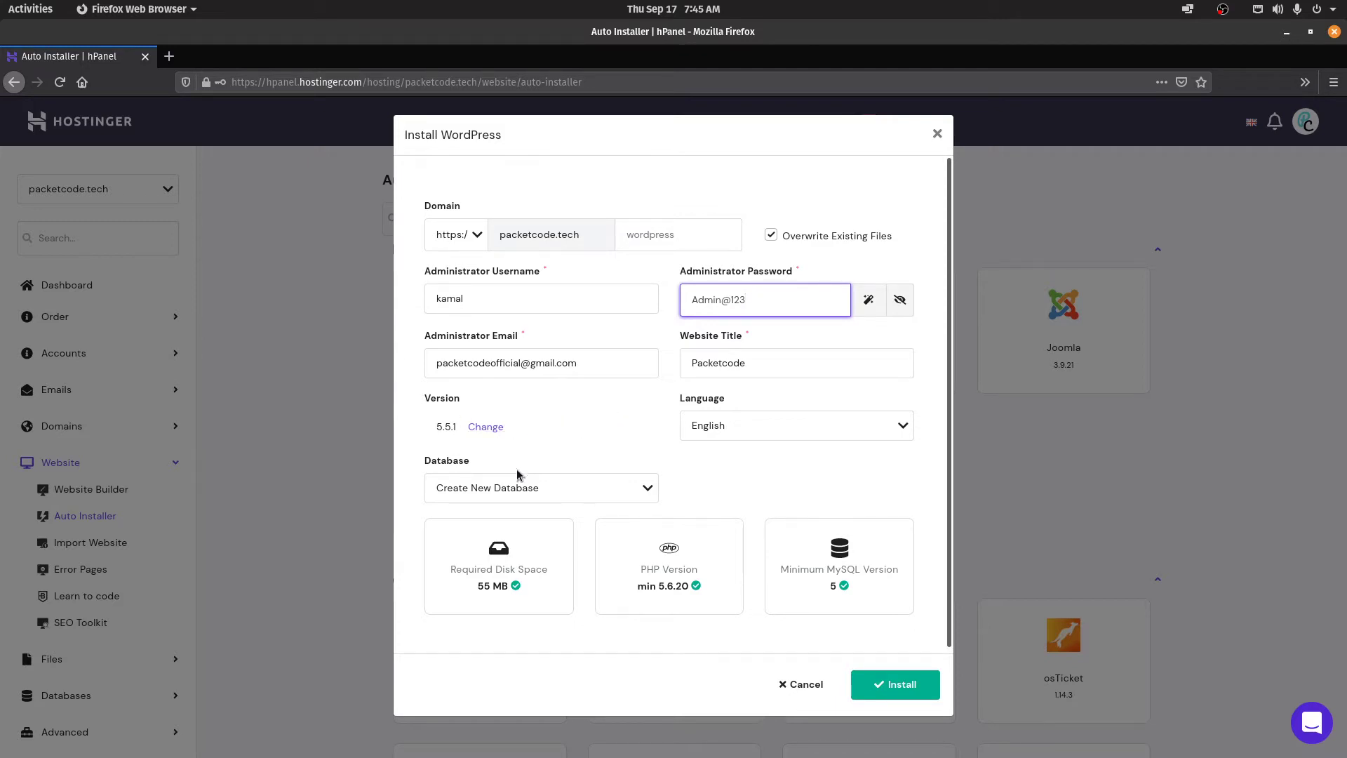
{"action": "left_click", "coordinate": [510, 488]}
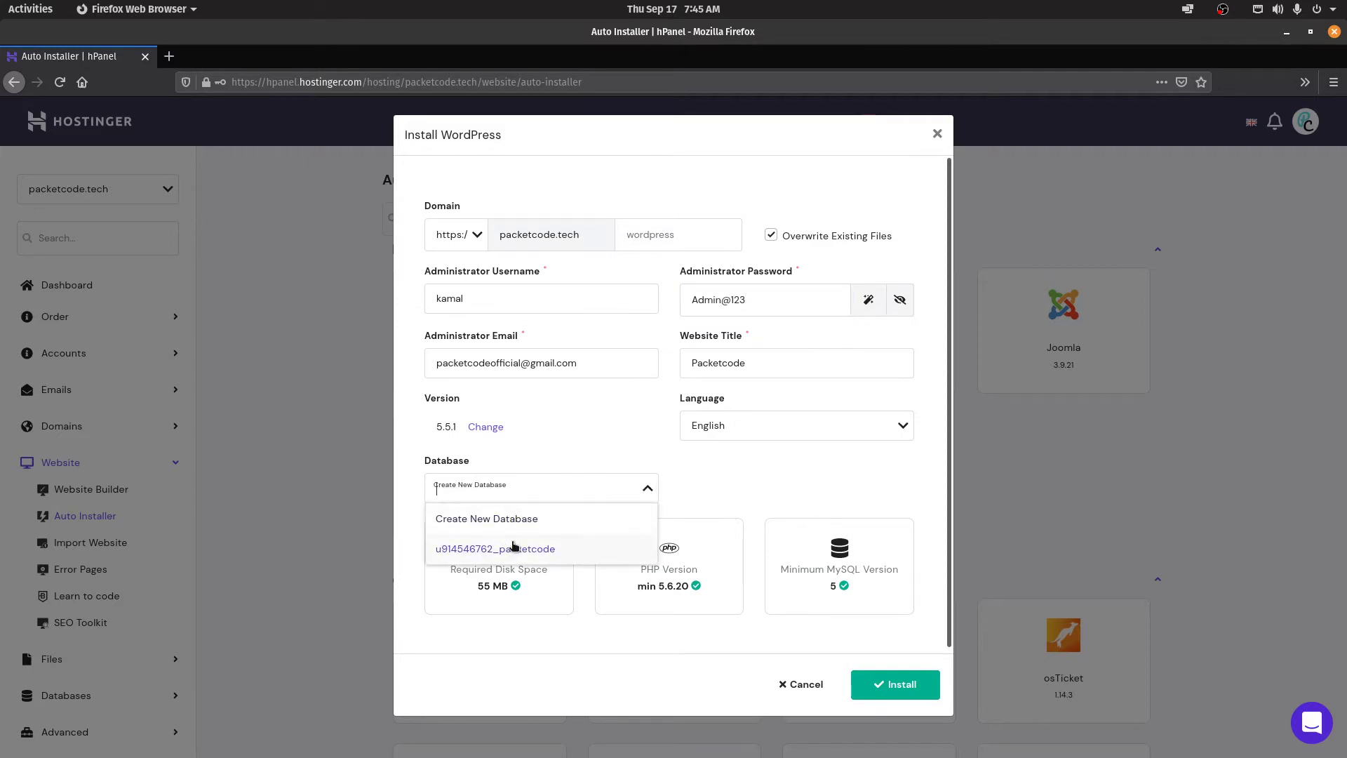
{"action": "left_click", "coordinate": [500, 524]}
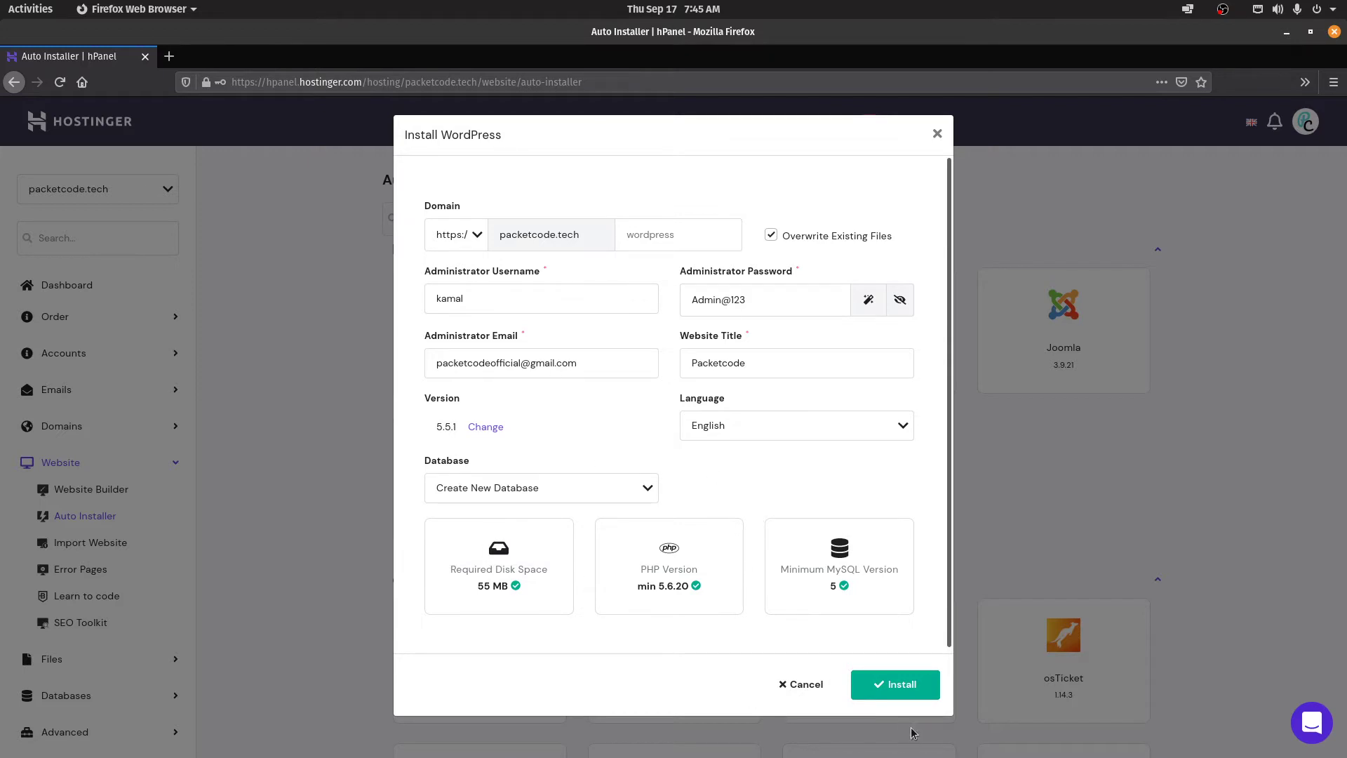
{"action": "left_click", "coordinate": [906, 690]}
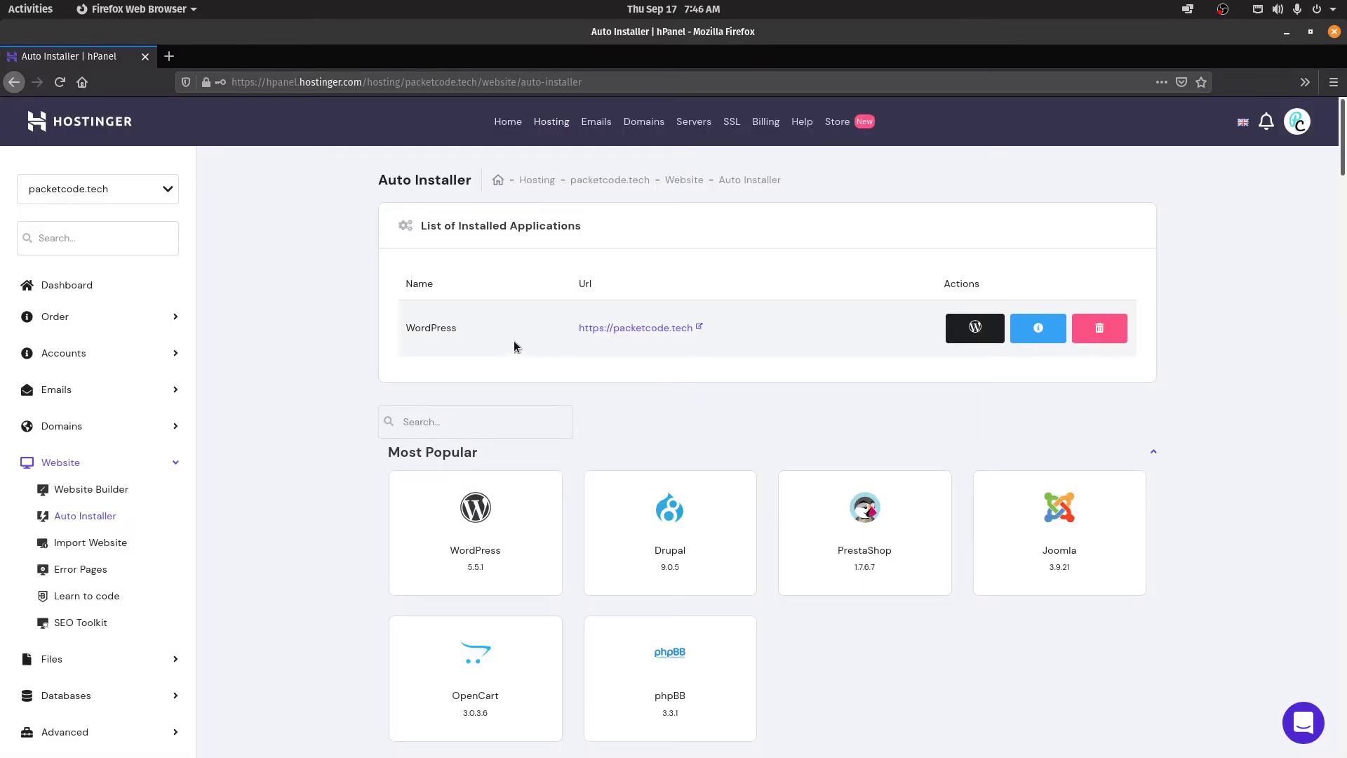
{"action": "left_click_drag", "start_coordinate": [596, 228], "coordinate": [404, 223]}
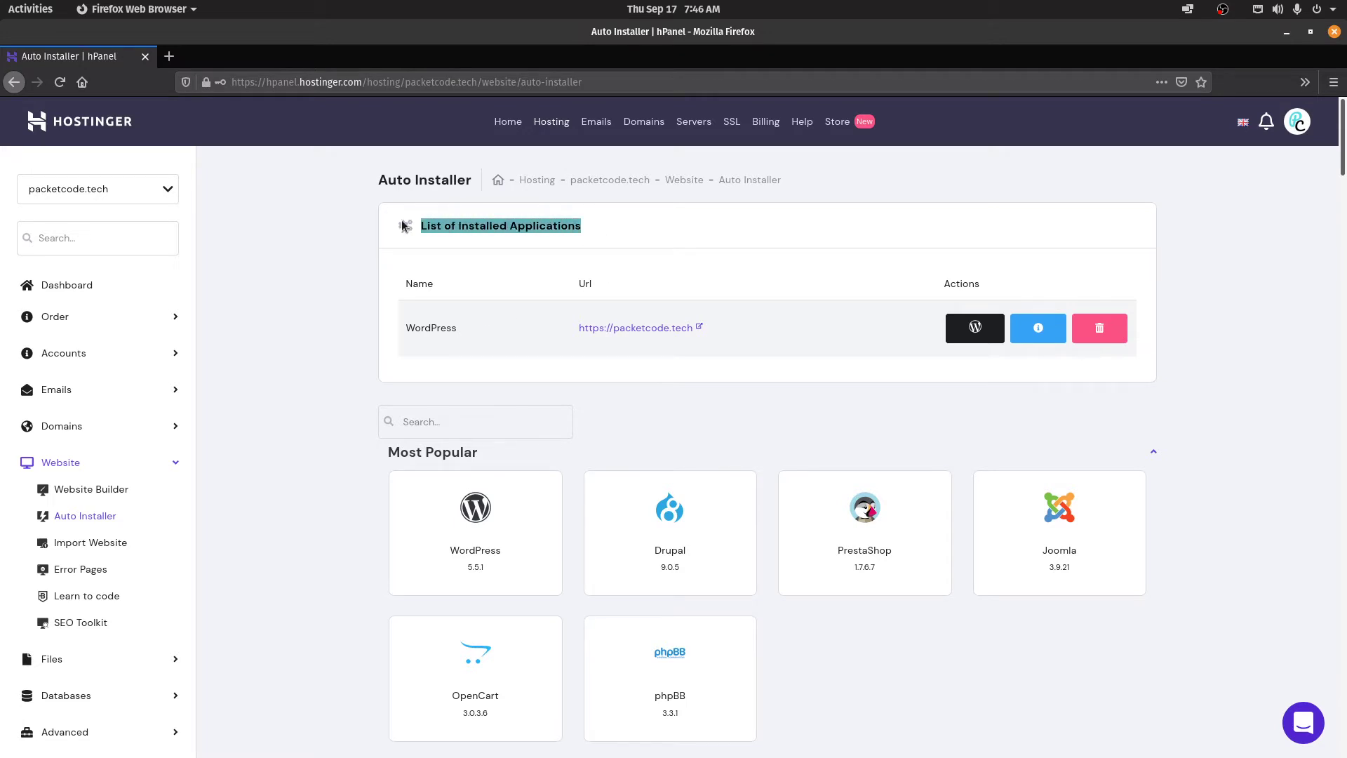
{"action": "left_click", "coordinate": [623, 330]}
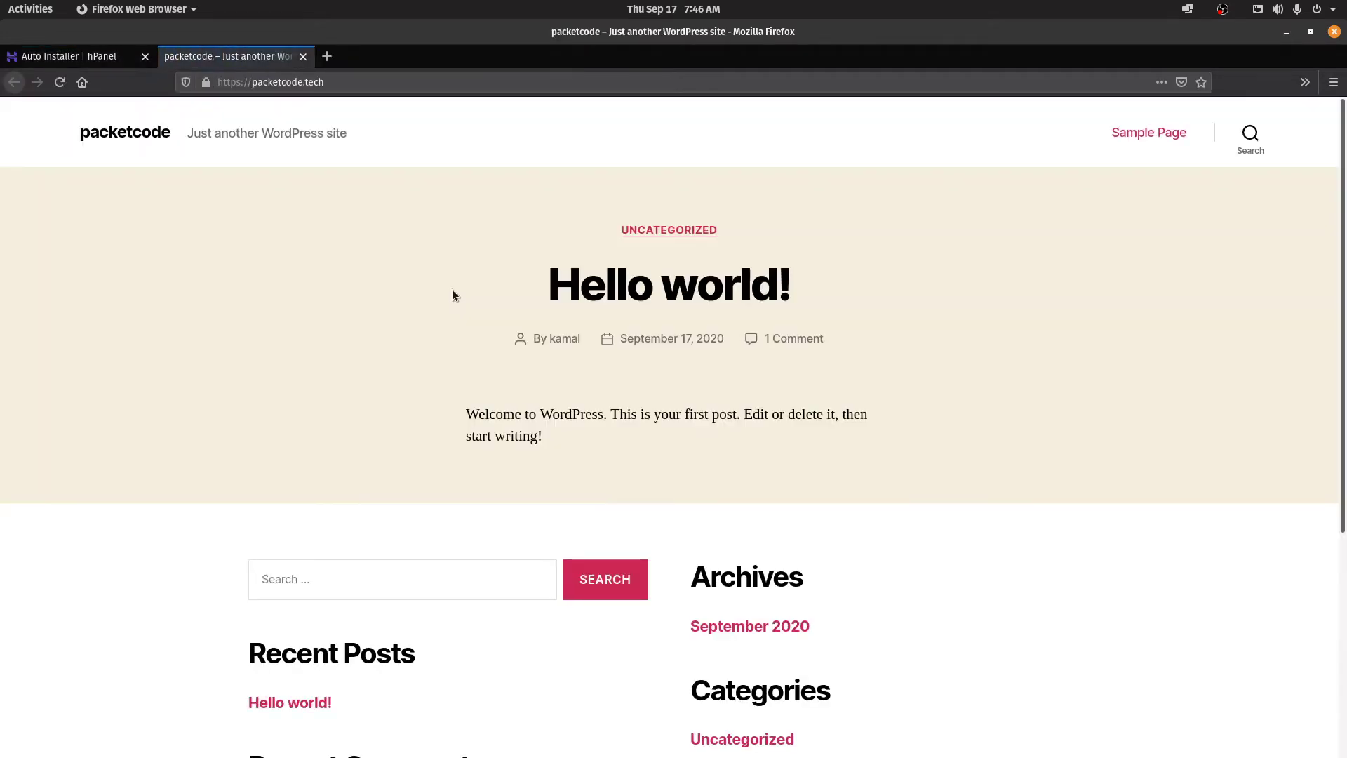
{"action": "scroll", "coordinate": [238, 263], "scroll_direction": "down", "scroll_amount": 5}
{"action": "scroll", "coordinate": [237, 260], "scroll_direction": "up", "scroll_amount": 5}
Open the site's WordPress management page in hPanel and review its Core, Speed & Security, and Site Installs options
{"action": "left_click", "coordinate": [90, 55]}
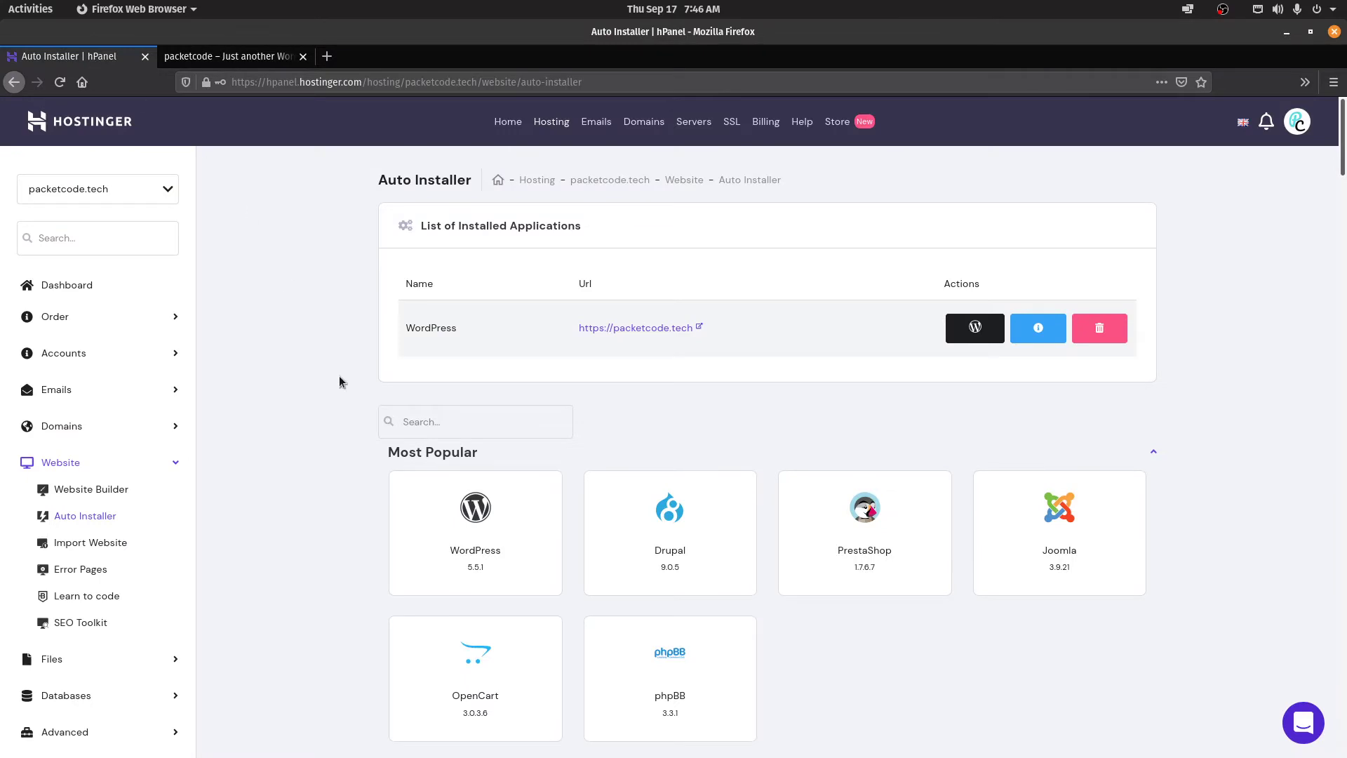
{"action": "left_click", "coordinate": [975, 327]}
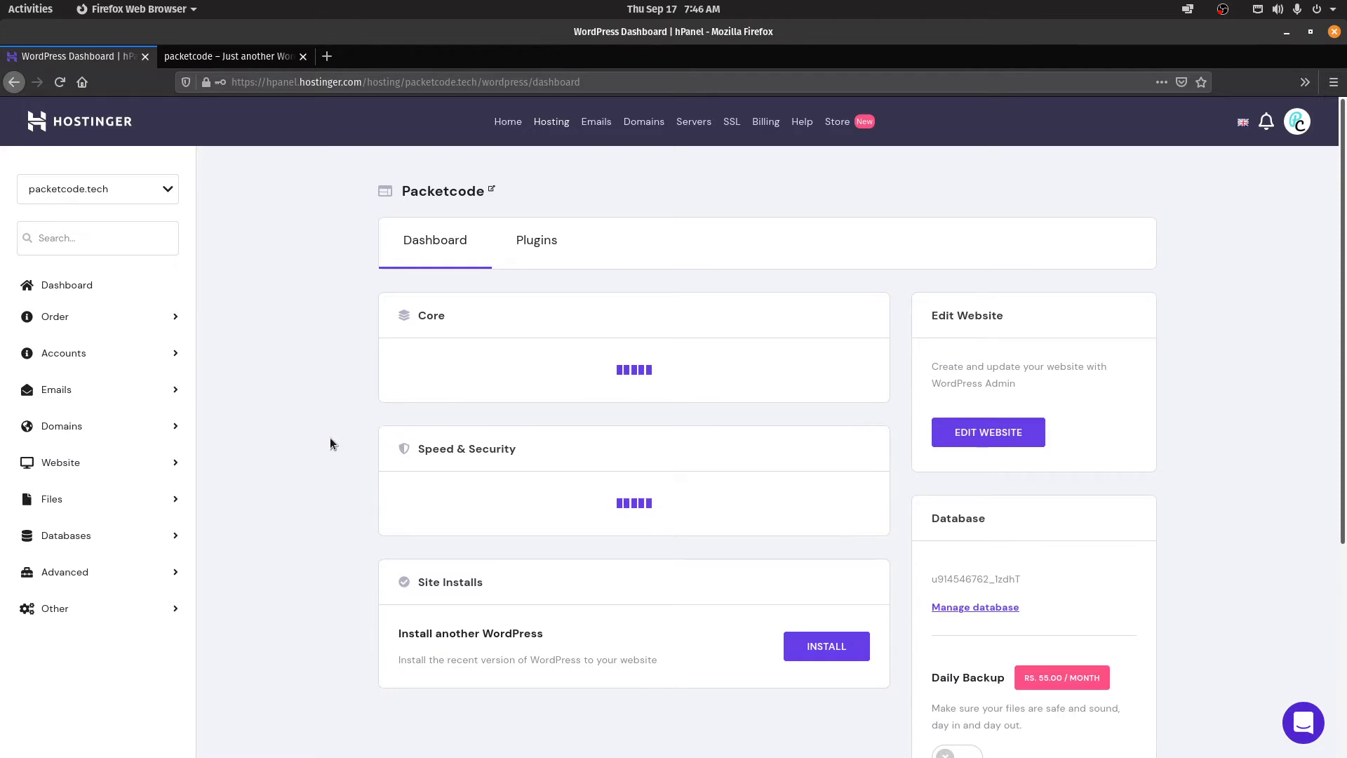
{"action": "scroll", "coordinate": [330, 443], "scroll_direction": "down", "scroll_amount": 2}
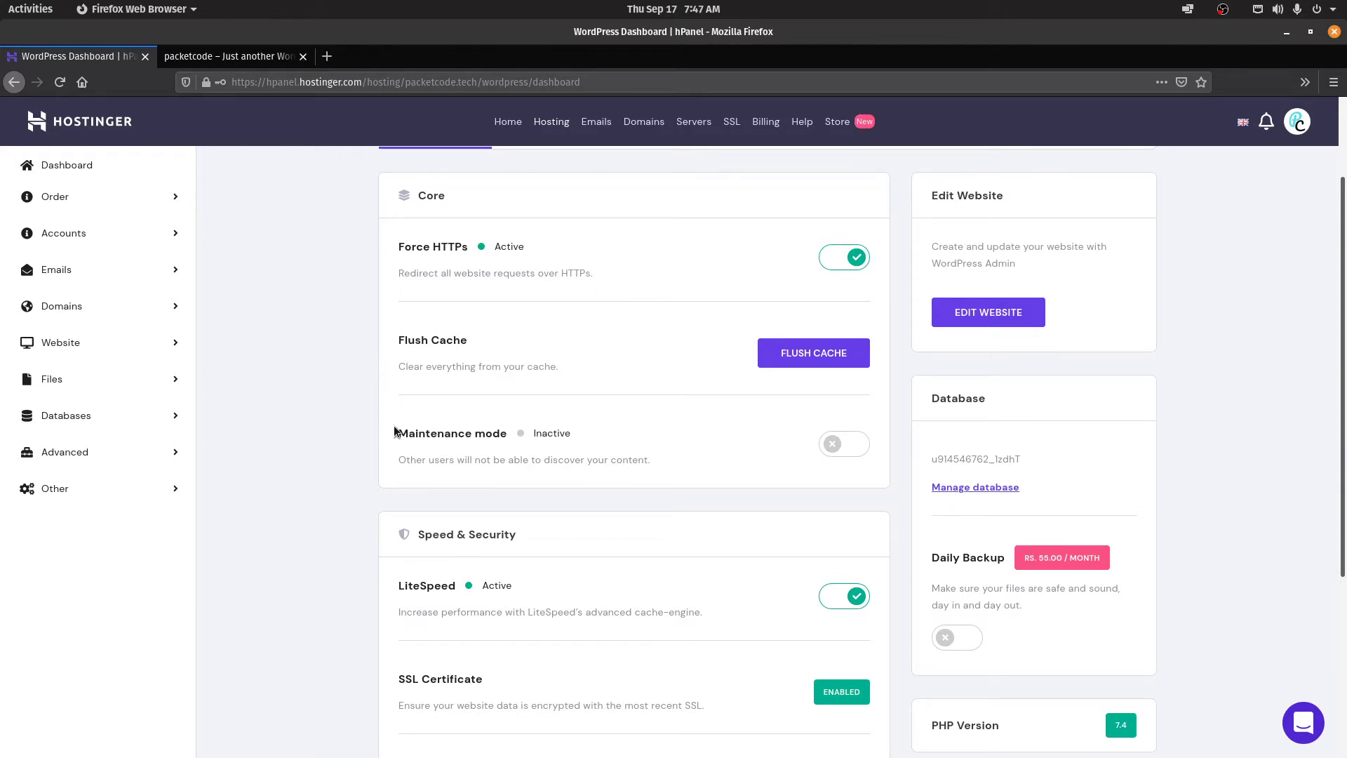
{"action": "scroll", "coordinate": [367, 440], "scroll_direction": "down", "scroll_amount": 4}
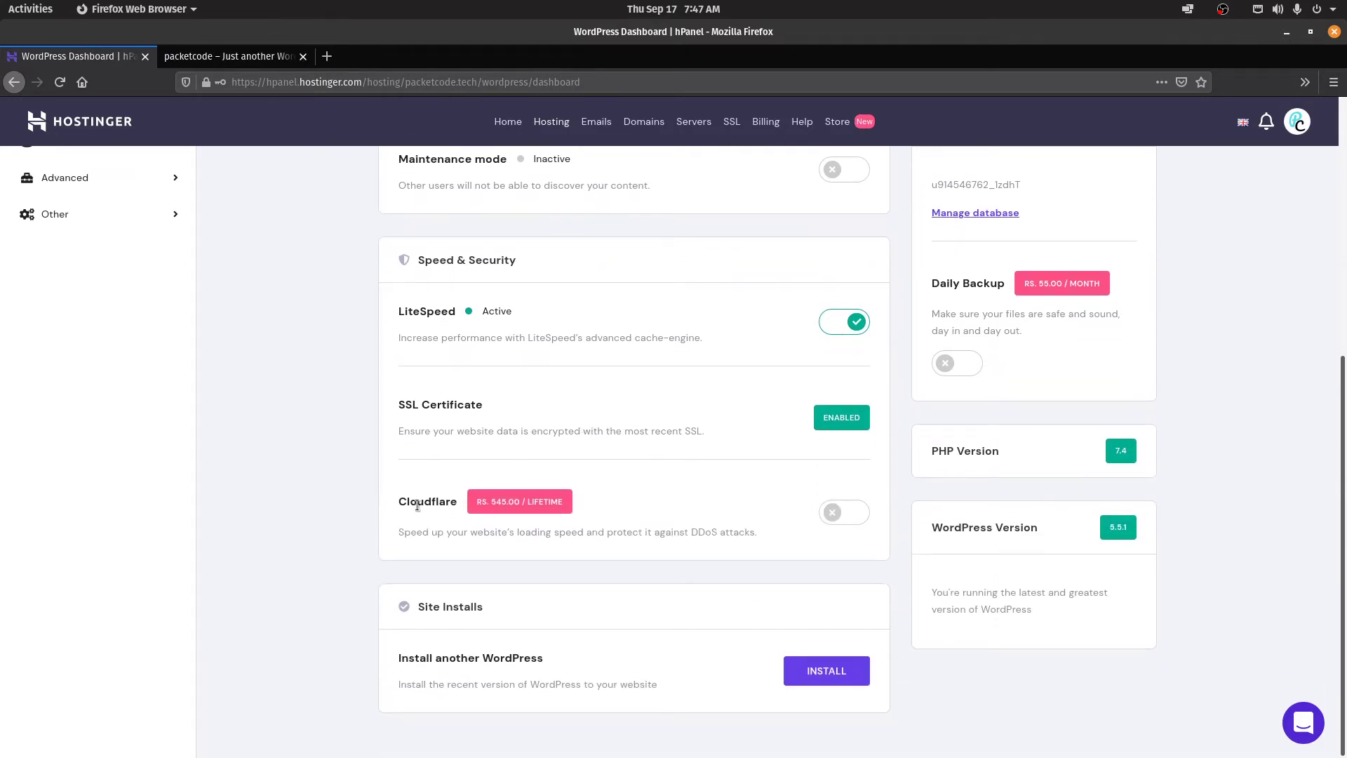
{"action": "left_click_drag", "start_coordinate": [398, 505], "coordinate": [458, 505]}
{"action": "left_click", "coordinate": [352, 486]}
{"action": "left_click_drag", "start_coordinate": [538, 667], "coordinate": [348, 661]}
{"action": "scroll", "coordinate": [303, 603], "scroll_direction": "up", "scroll_amount": 10}
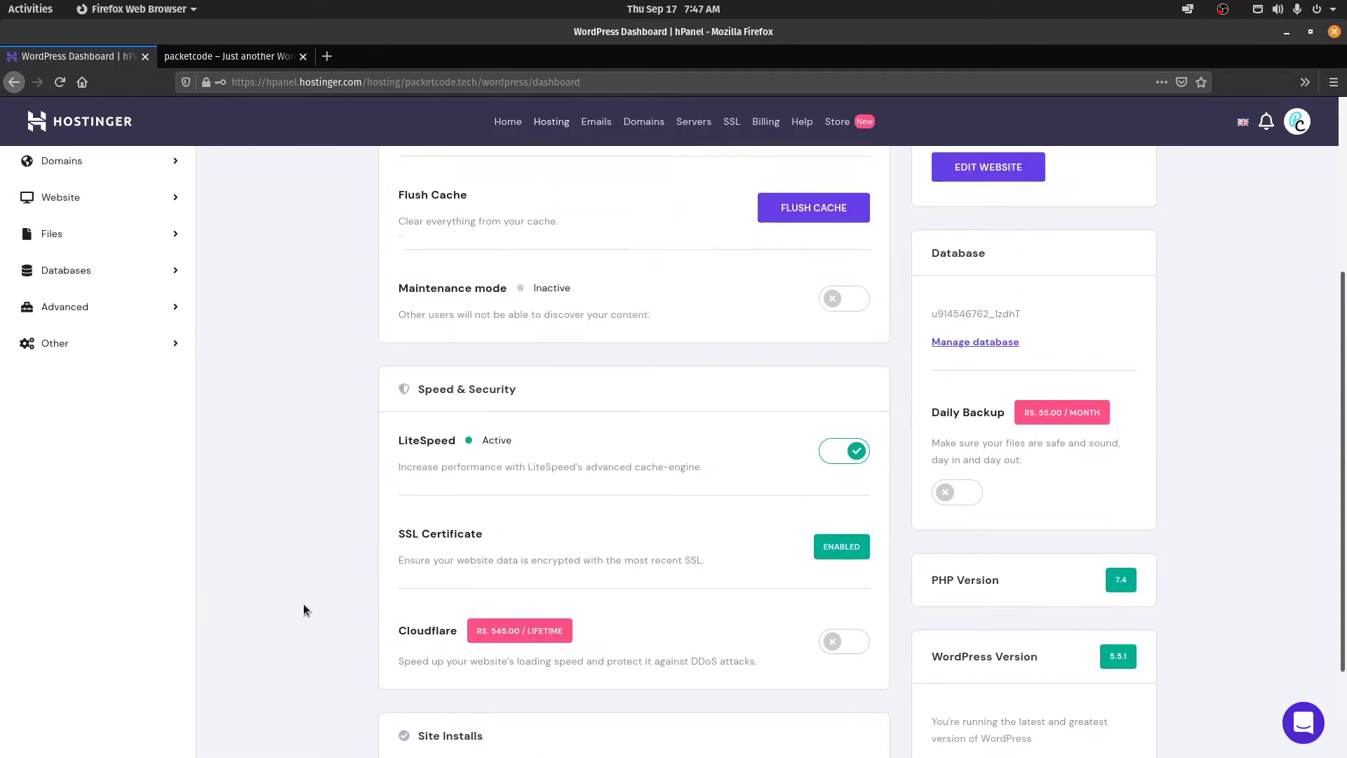
Review the installed plugins listed for the Packetcode site in hPanel
{"action": "left_click", "coordinate": [514, 247]}
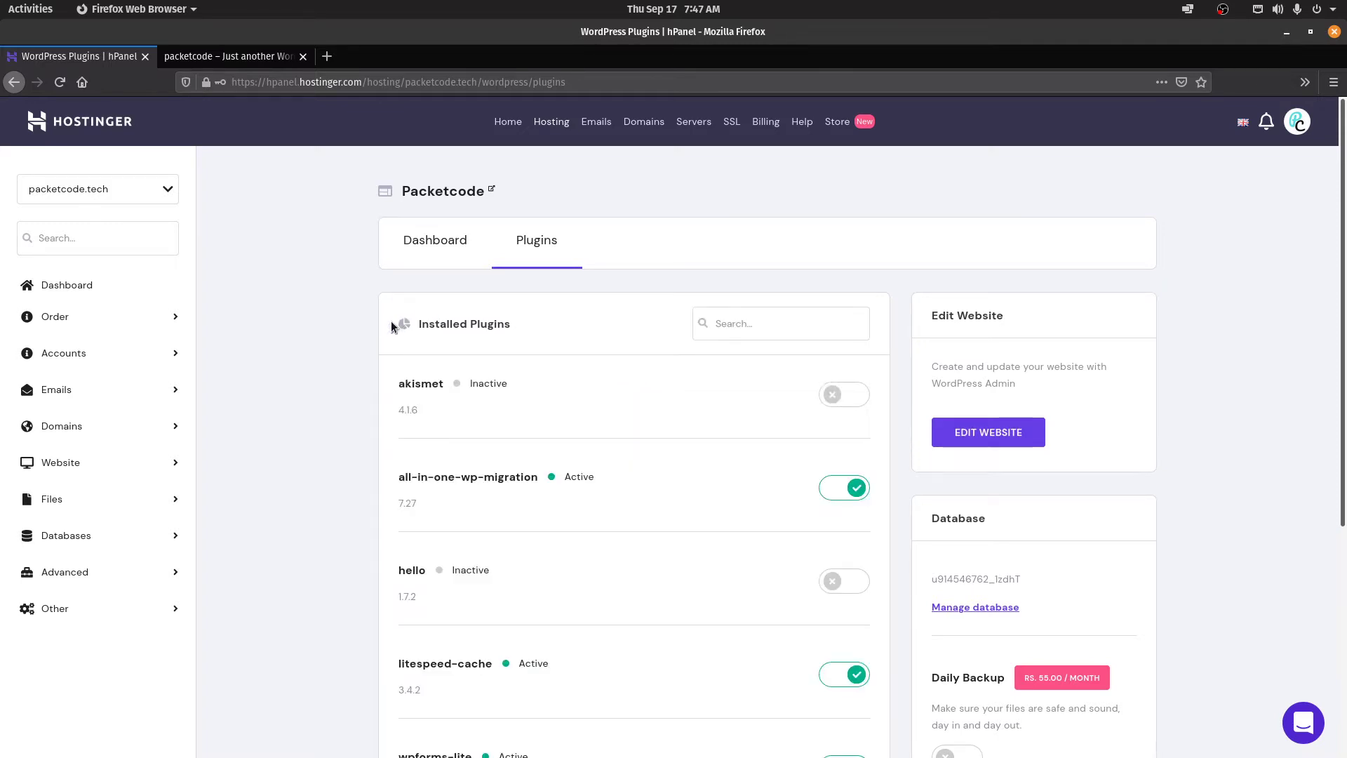
{"action": "scroll", "coordinate": [308, 417], "scroll_direction": "down", "scroll_amount": 5}
{"action": "scroll", "coordinate": [309, 417], "scroll_direction": "up", "scroll_amount": 5}
Open the site's WordPress admin through Edit Website and collapse all six dashboard boxes, from At a Glance to WordPress Events and News
{"action": "left_click", "coordinate": [996, 440]}
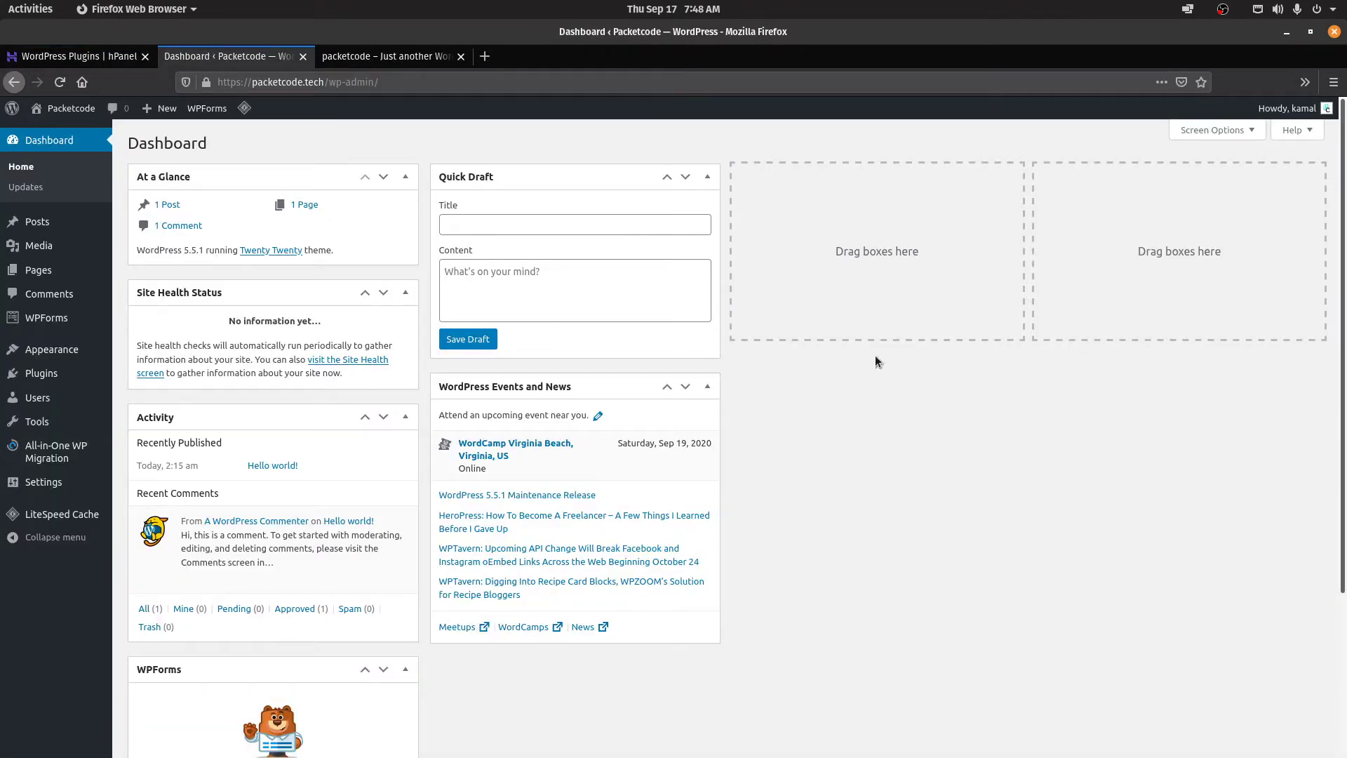
{"action": "left_click", "coordinate": [406, 177]}
{"action": "left_click", "coordinate": [406, 218]}
{"action": "left_click", "coordinate": [406, 258]}
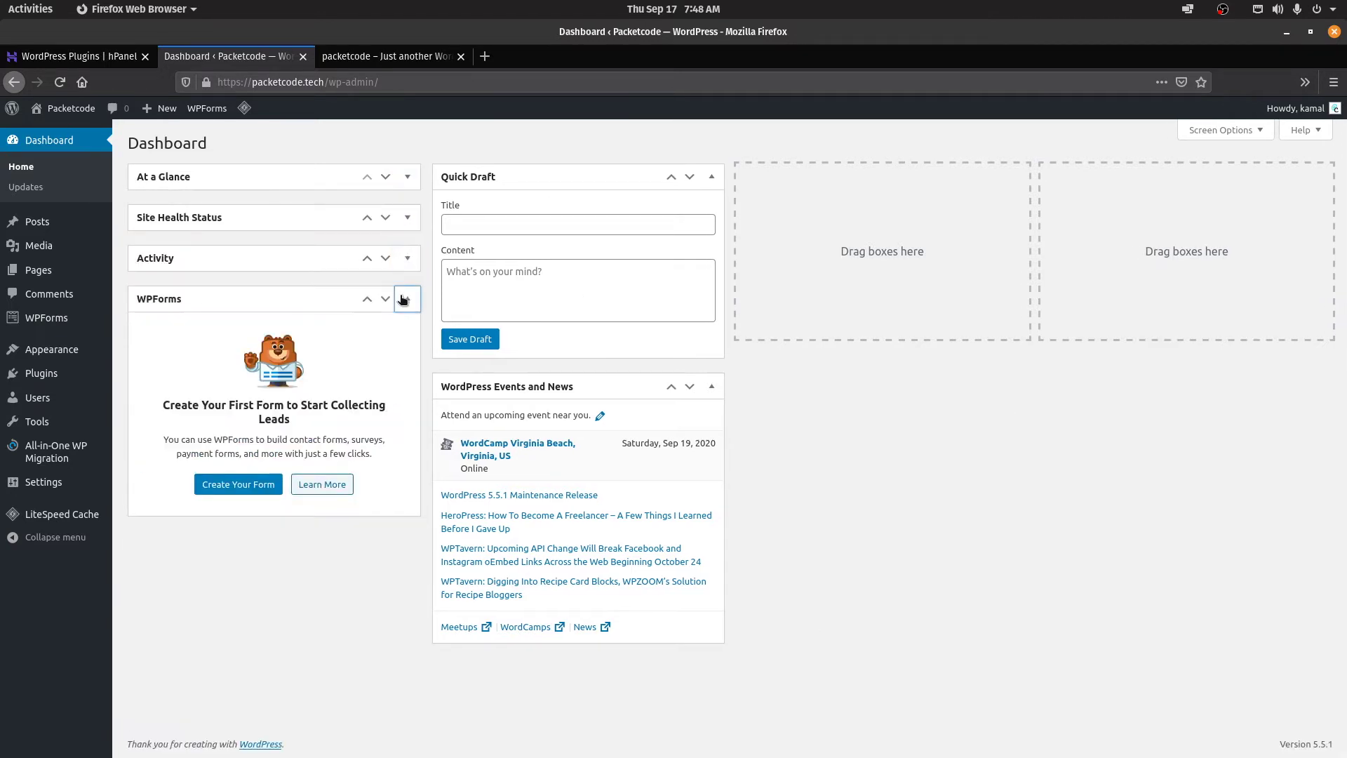
{"action": "left_click", "coordinate": [406, 299]}
{"action": "left_click", "coordinate": [712, 177]}
{"action": "left_click", "coordinate": [712, 218]}
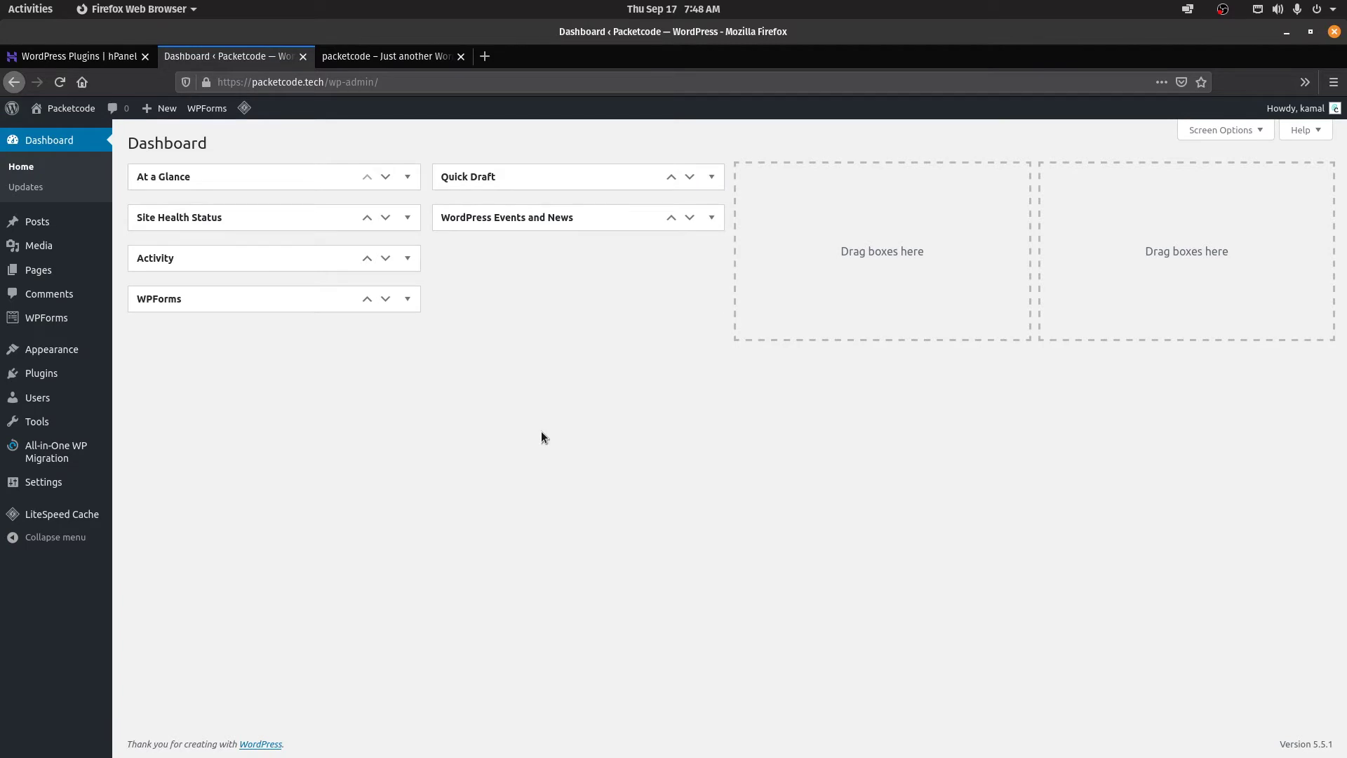
{"action": "left_click", "coordinate": [98, 56]}
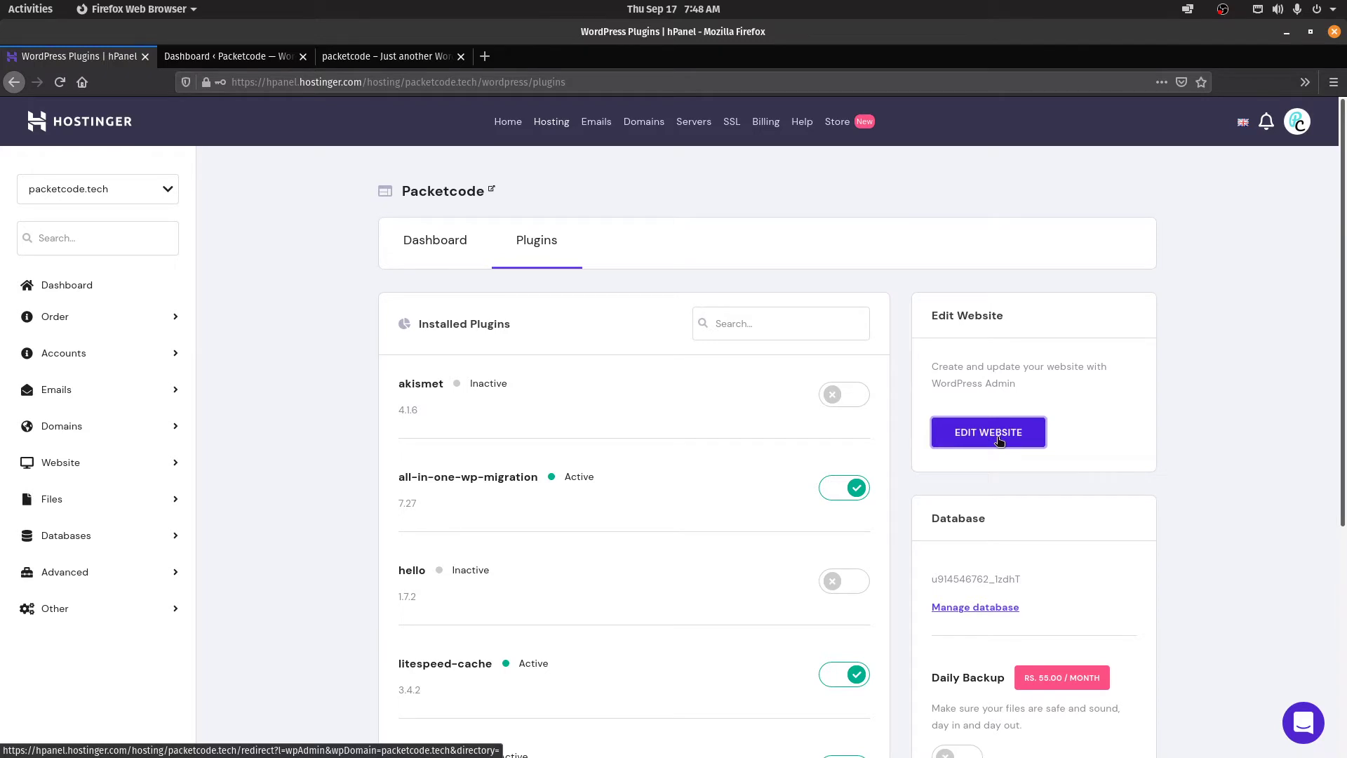
{"action": "left_click", "coordinate": [379, 61]}
{"action": "left_click", "coordinate": [338, 80]}
{"action": "left_click", "coordinate": [338, 80]}
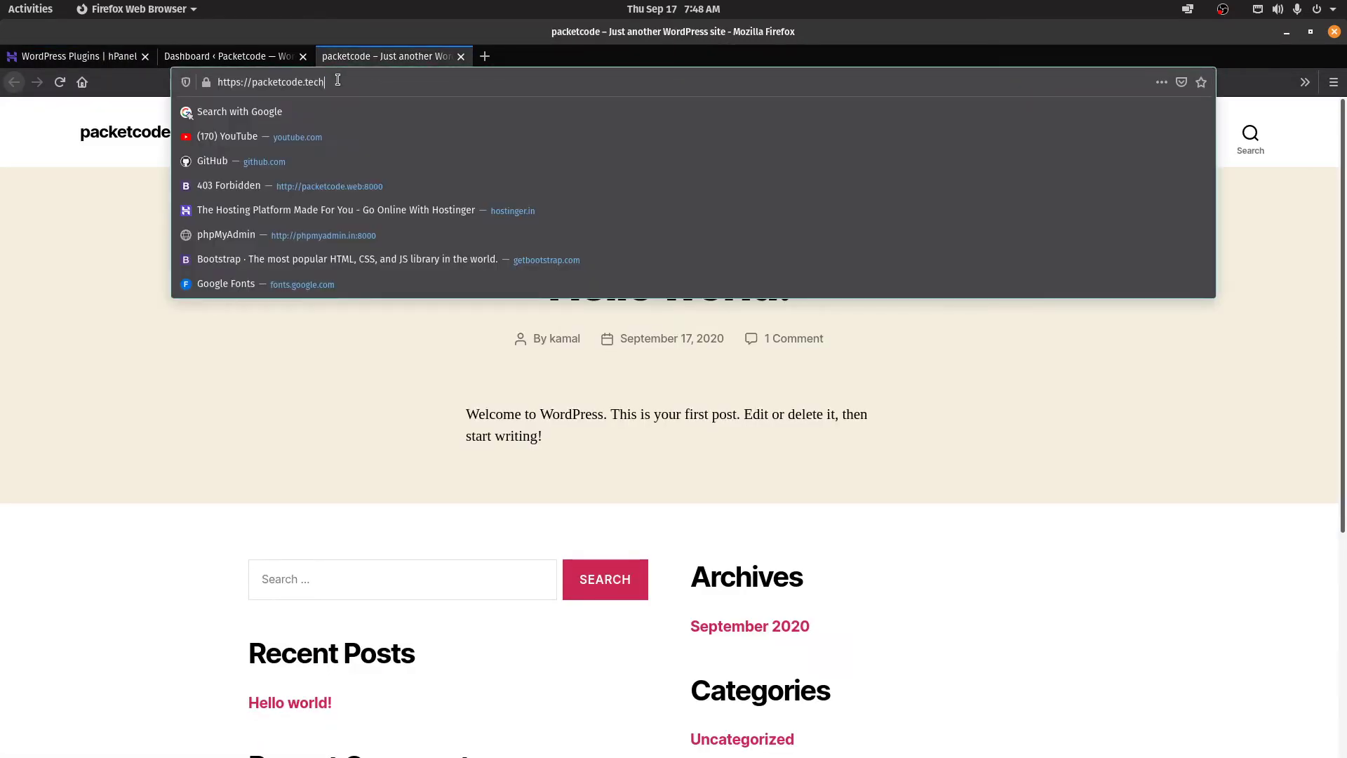
{"action": "type", "text": "/"}
{"action": "type", "text": "w"}
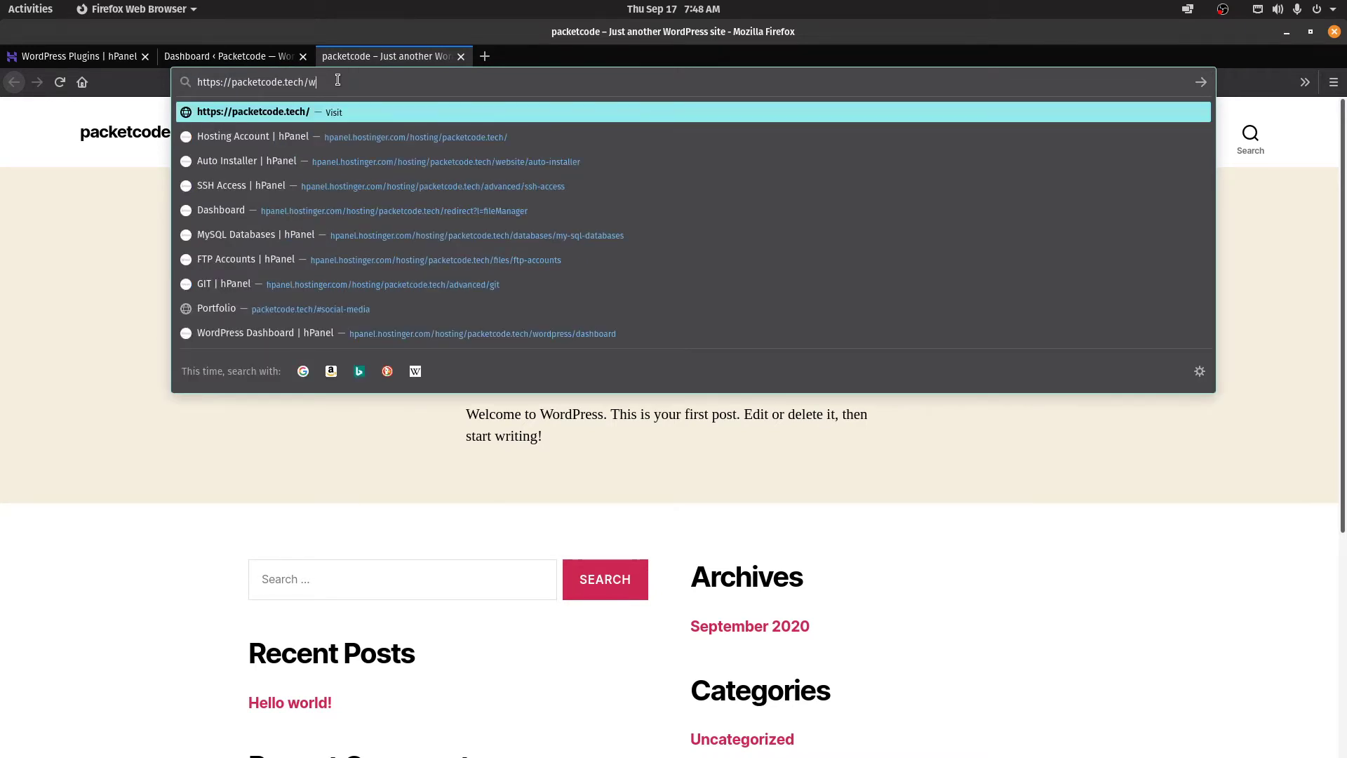
{"action": "type", "text": "p-admi"}
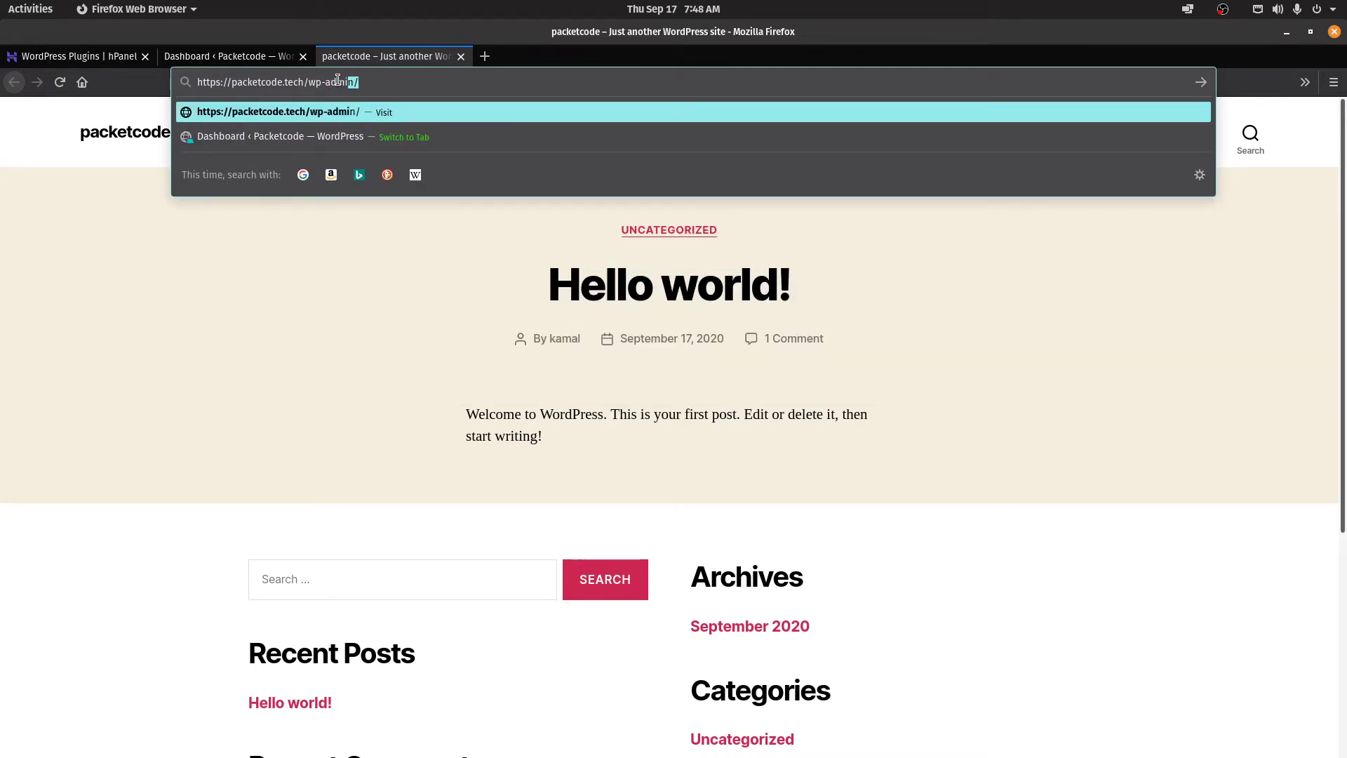
{"action": "type", "text": "n"}
{"action": "key", "text": "Return"}
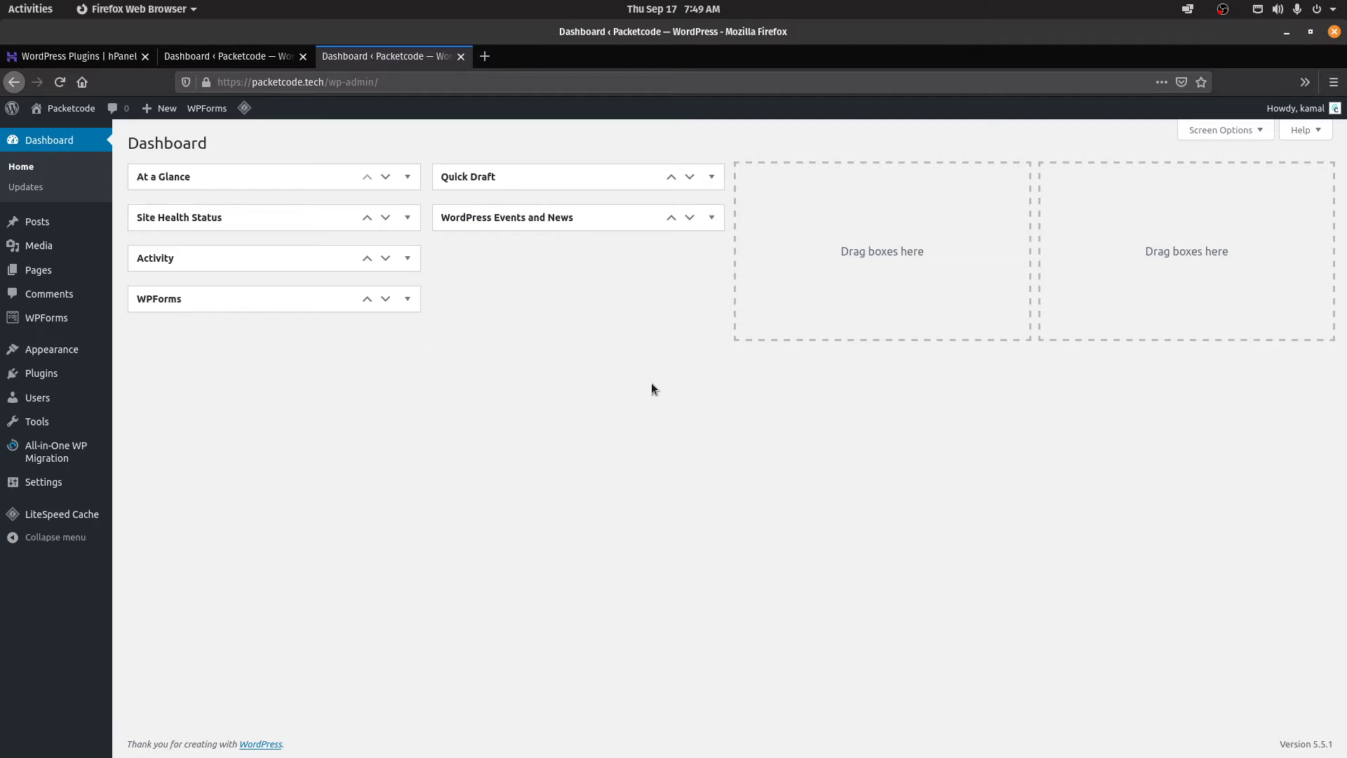
{"action": "left_click", "coordinate": [109, 56]}
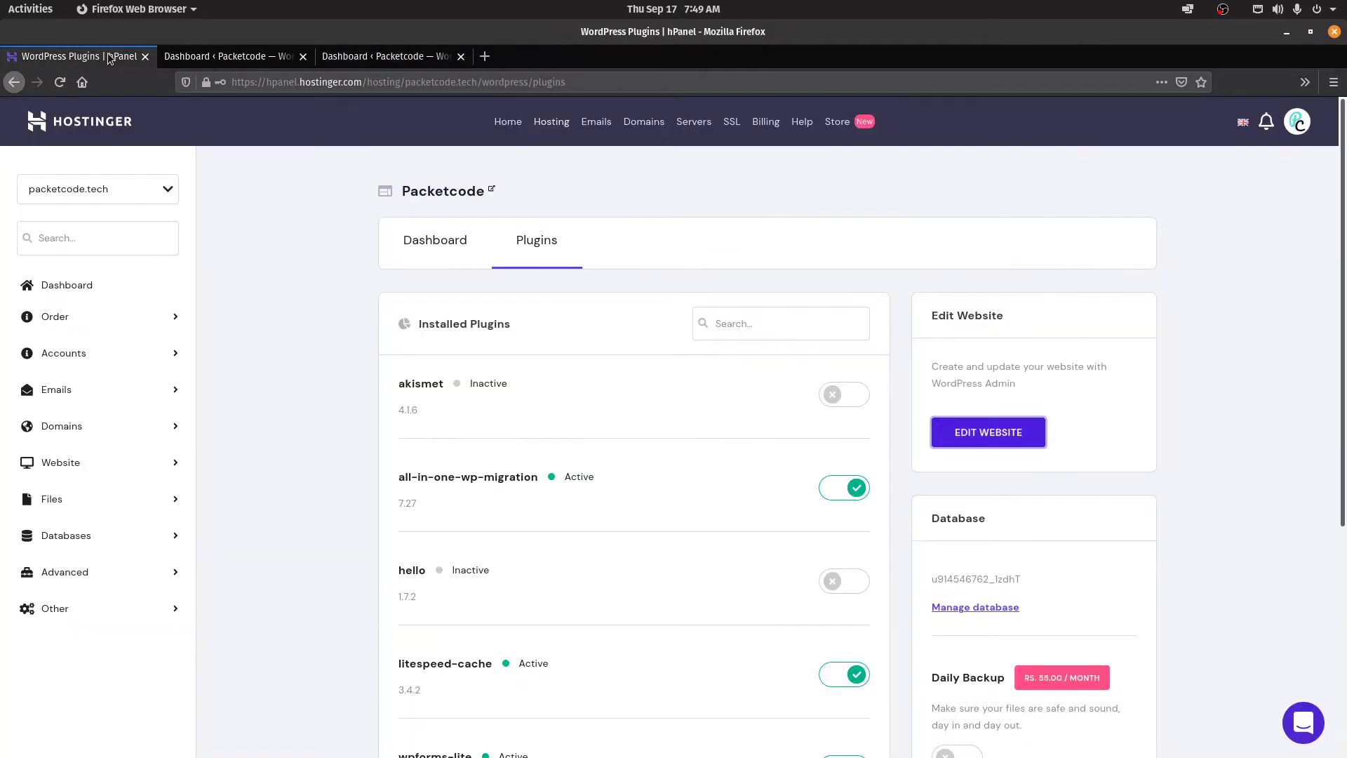
{"action": "left_click", "coordinate": [372, 56]}
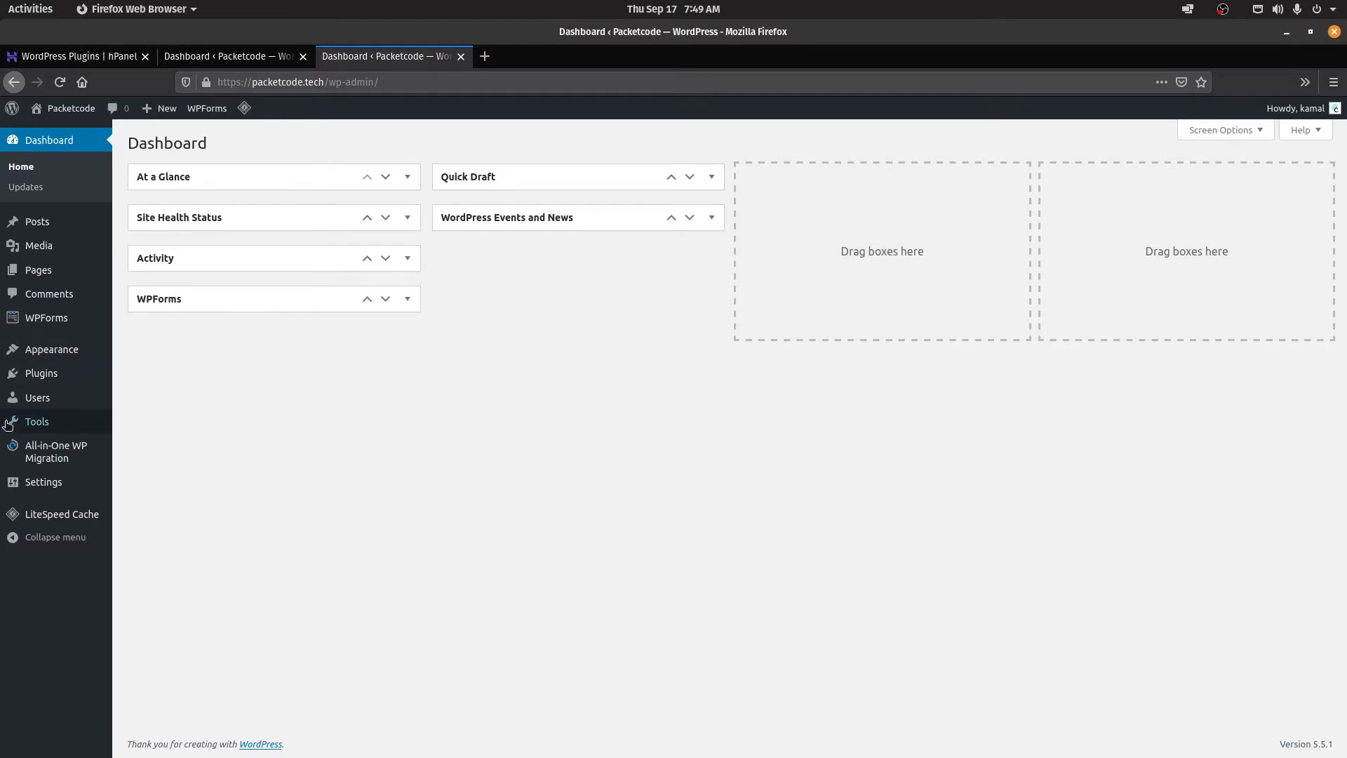
Open the site's installed themes and go to the page for adding a new theme
{"action": "mouse_move", "coordinate": [7, 425]}
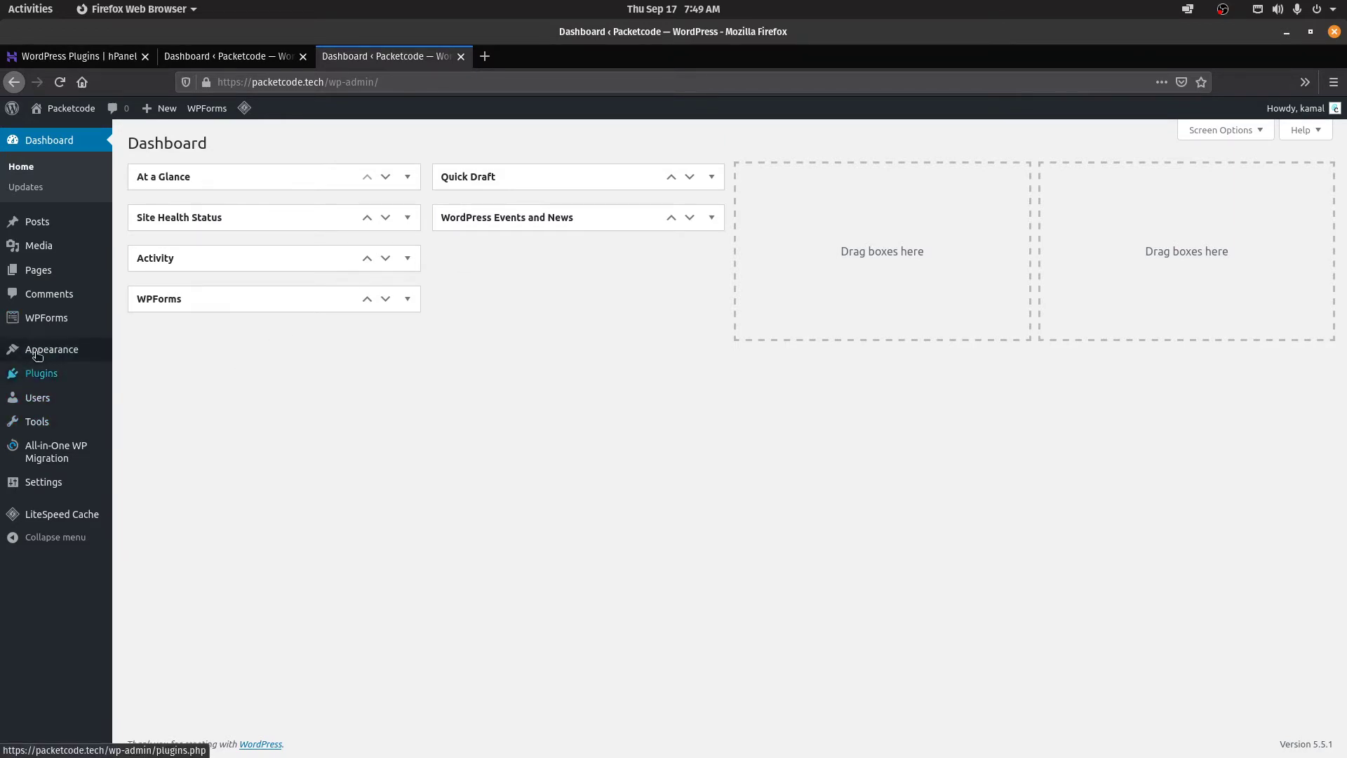
{"action": "mouse_move", "coordinate": [49, 352]}
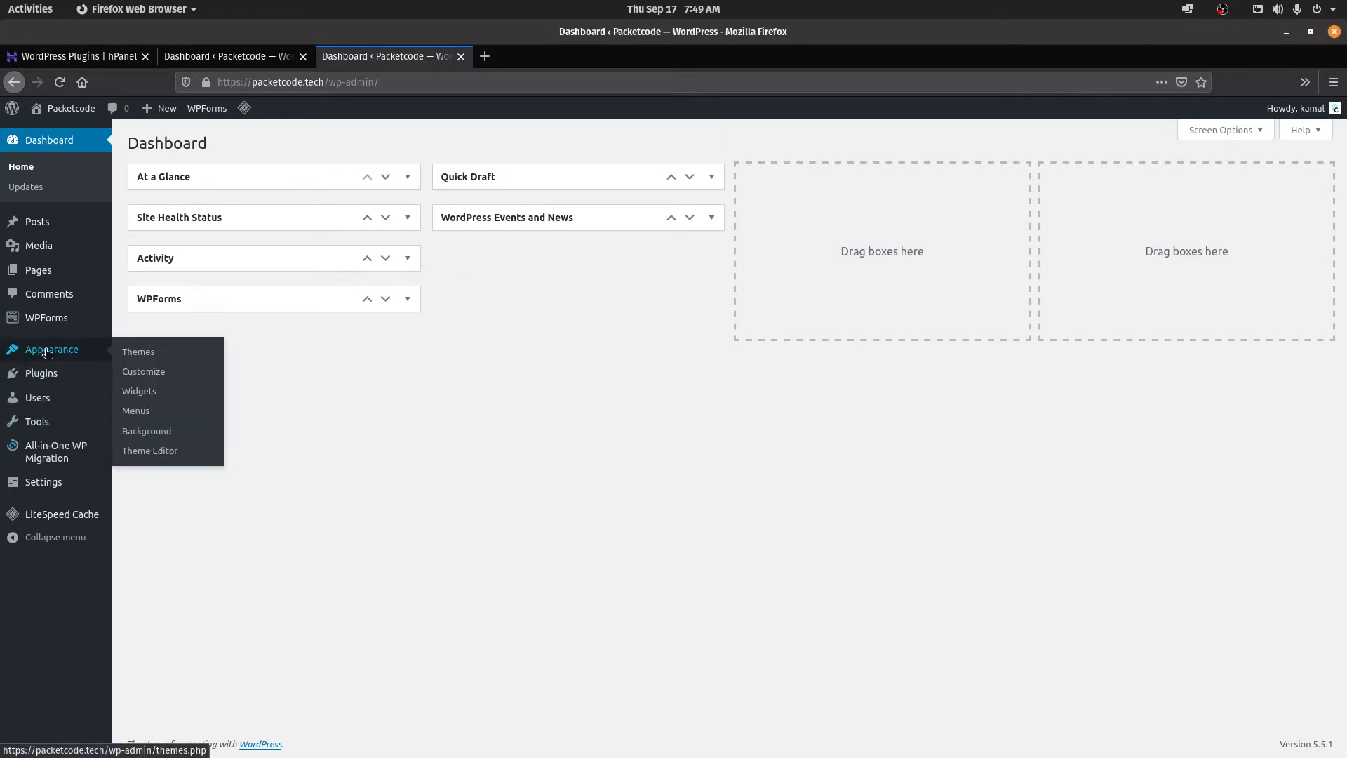
{"action": "left_click", "coordinate": [129, 357]}
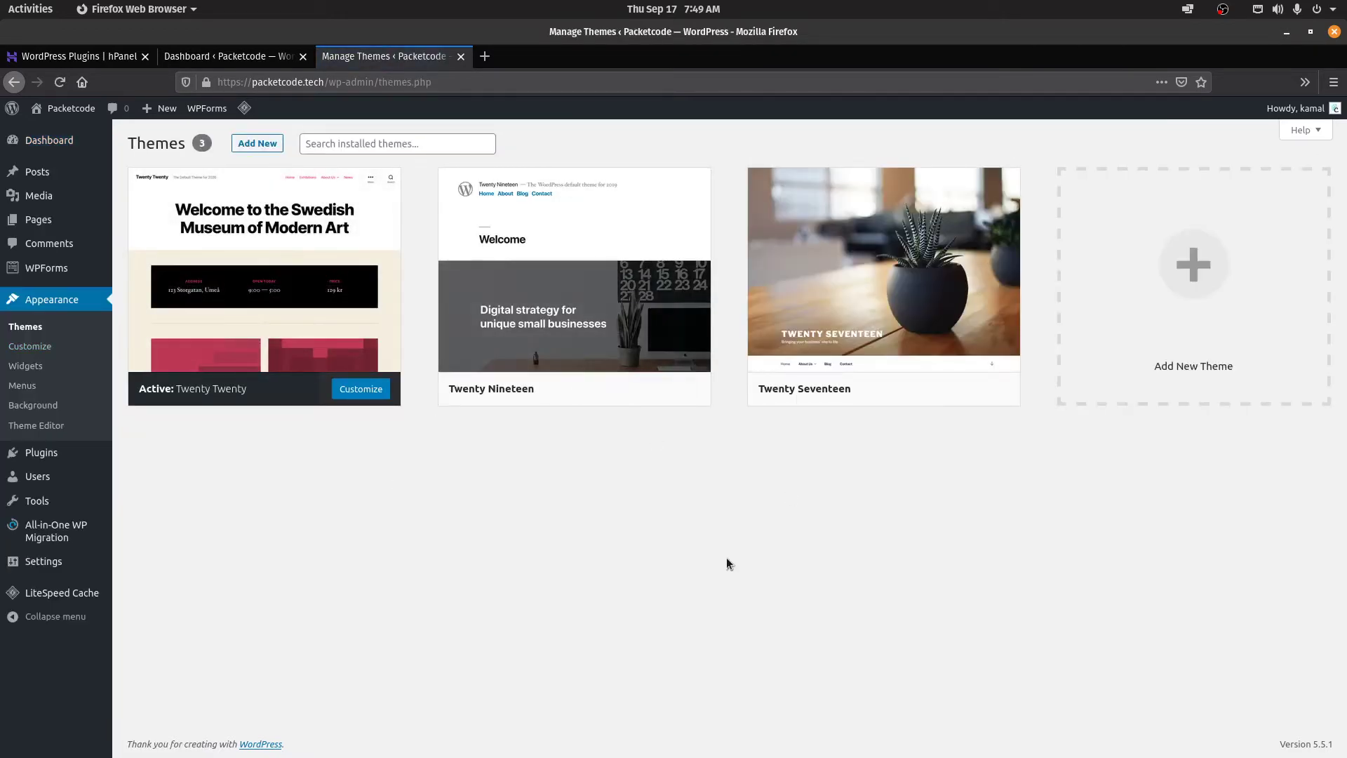
{"action": "mouse_move", "coordinate": [179, 402]}
{"action": "left_click", "coordinate": [1228, 249]}
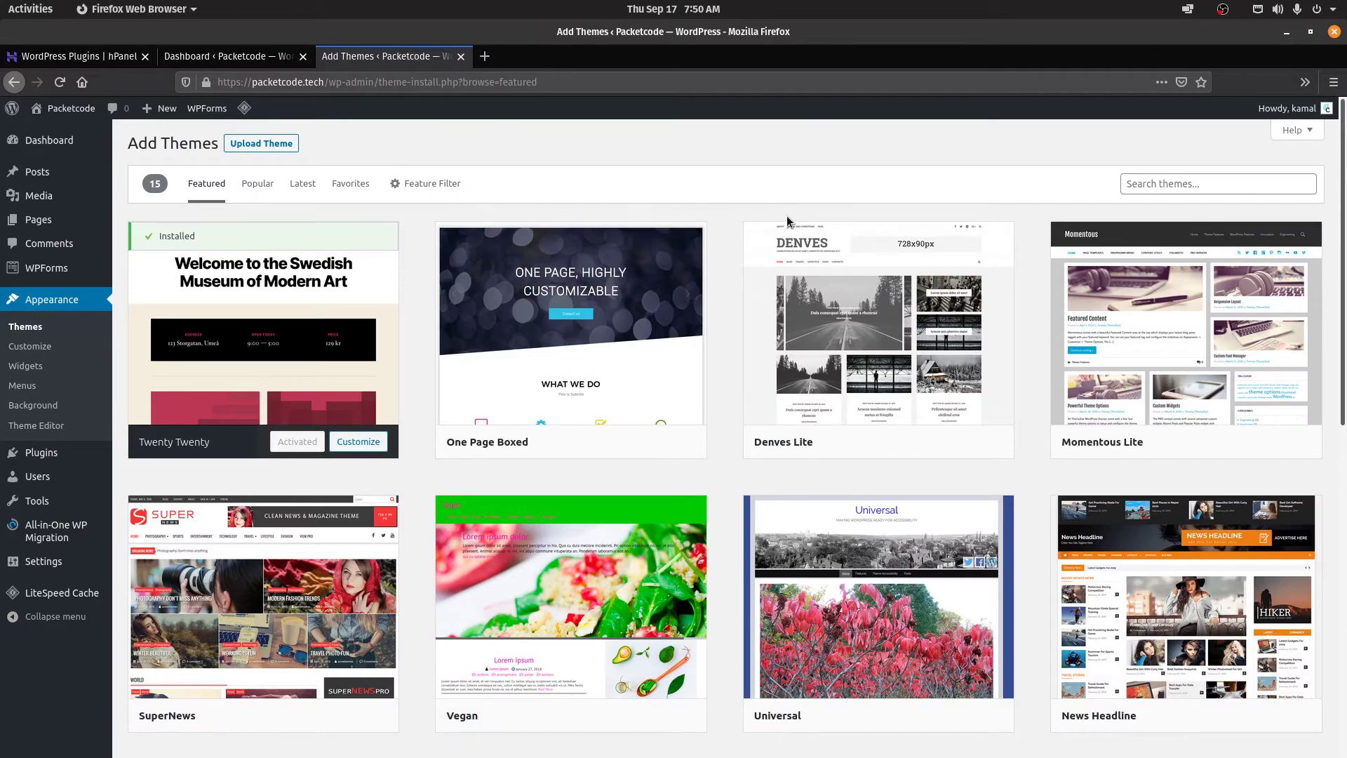
Browse the Featured and Popular theme listings to examine the available designs
{"action": "scroll", "coordinate": [786, 217], "scroll_direction": "down", "scroll_amount": 8}
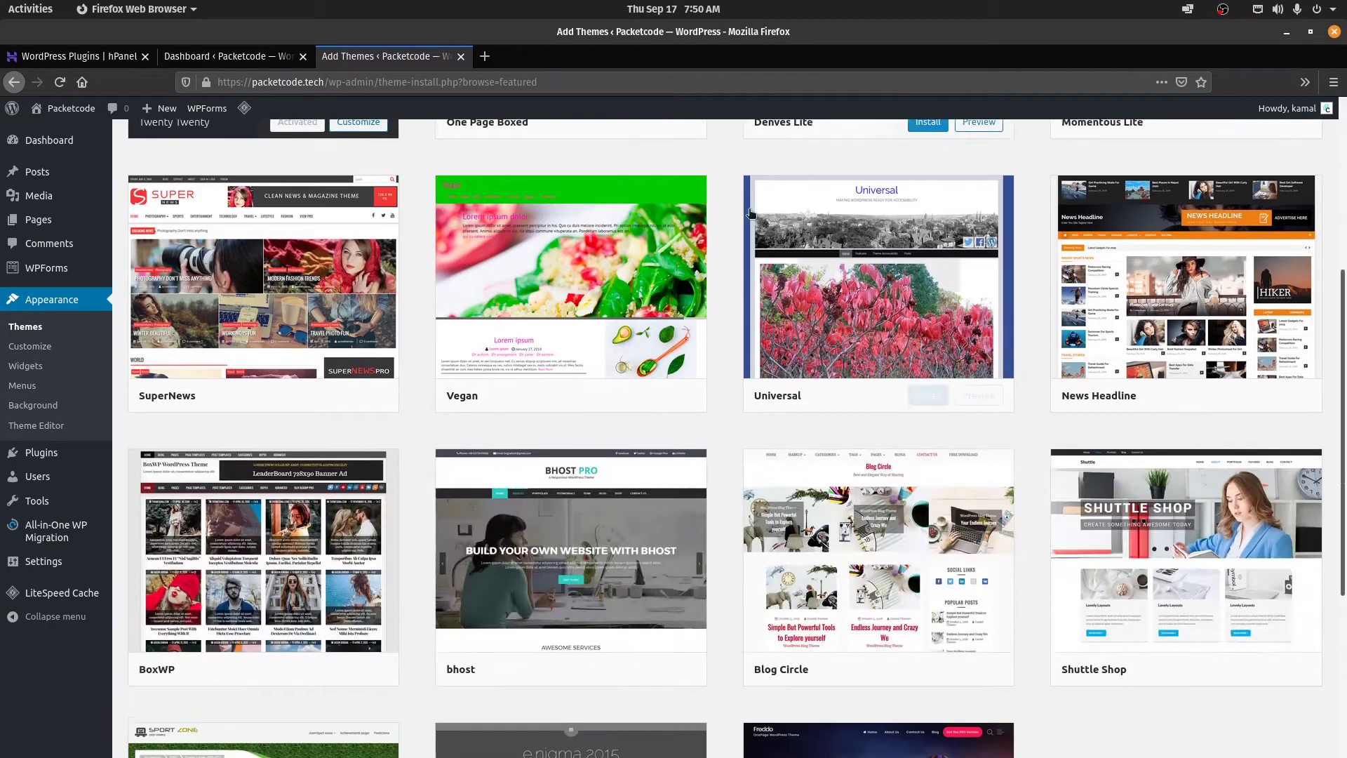
{"action": "scroll", "coordinate": [720, 258], "scroll_direction": "up", "scroll_amount": 3}
{"action": "scroll", "coordinate": [720, 257], "scroll_direction": "up", "scroll_amount": 5}
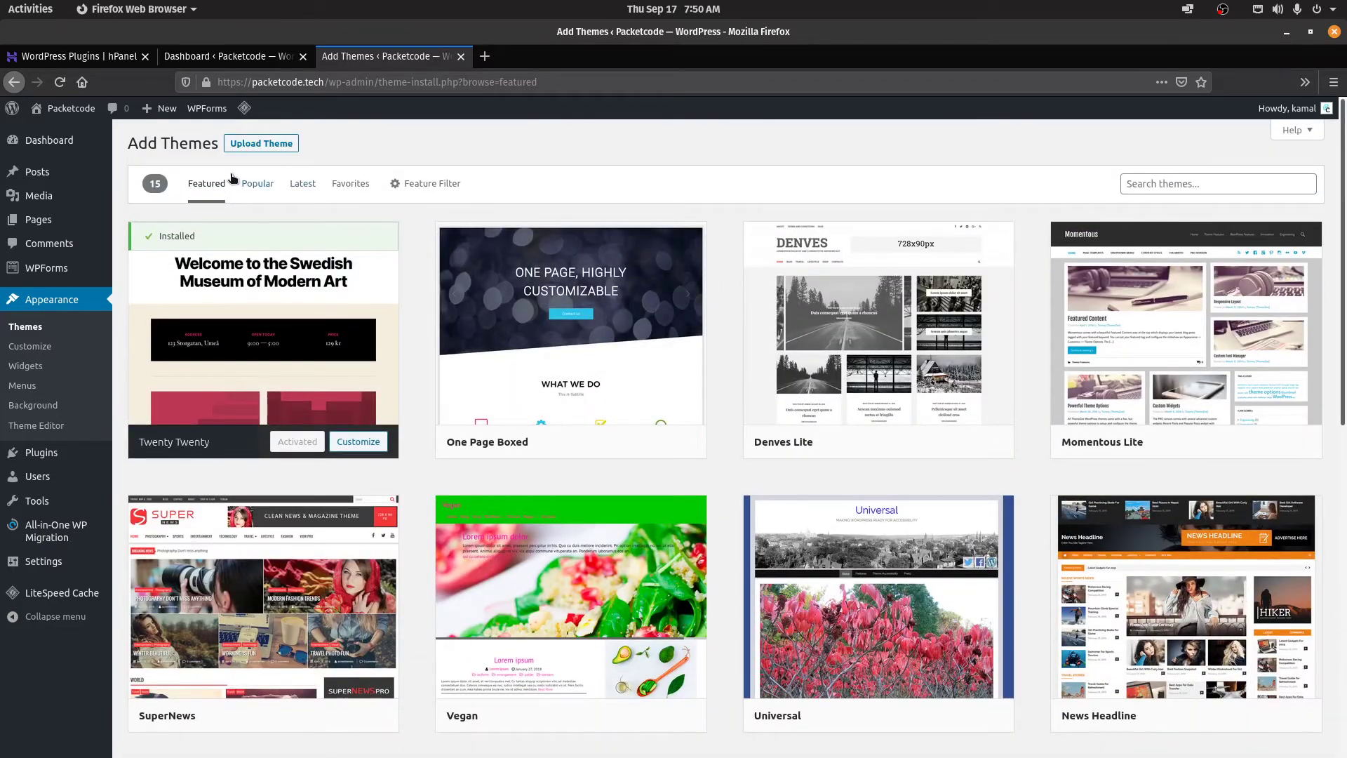
{"action": "scroll", "coordinate": [693, 393], "scroll_direction": "down", "scroll_amount": 2}
{"action": "scroll", "coordinate": [694, 431], "scroll_direction": "up", "scroll_amount": 3}
{"action": "left_click", "coordinate": [257, 183]}
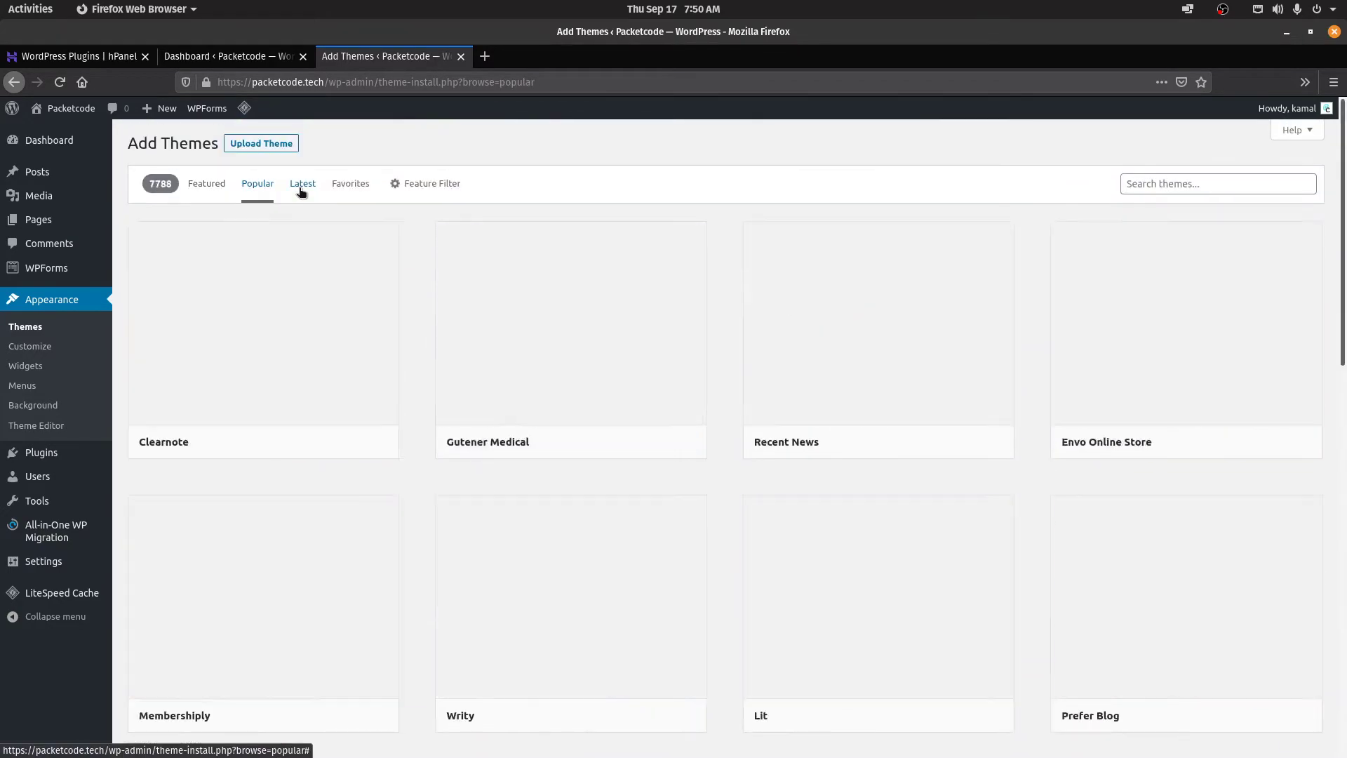
{"action": "left_click", "coordinate": [1170, 184]}
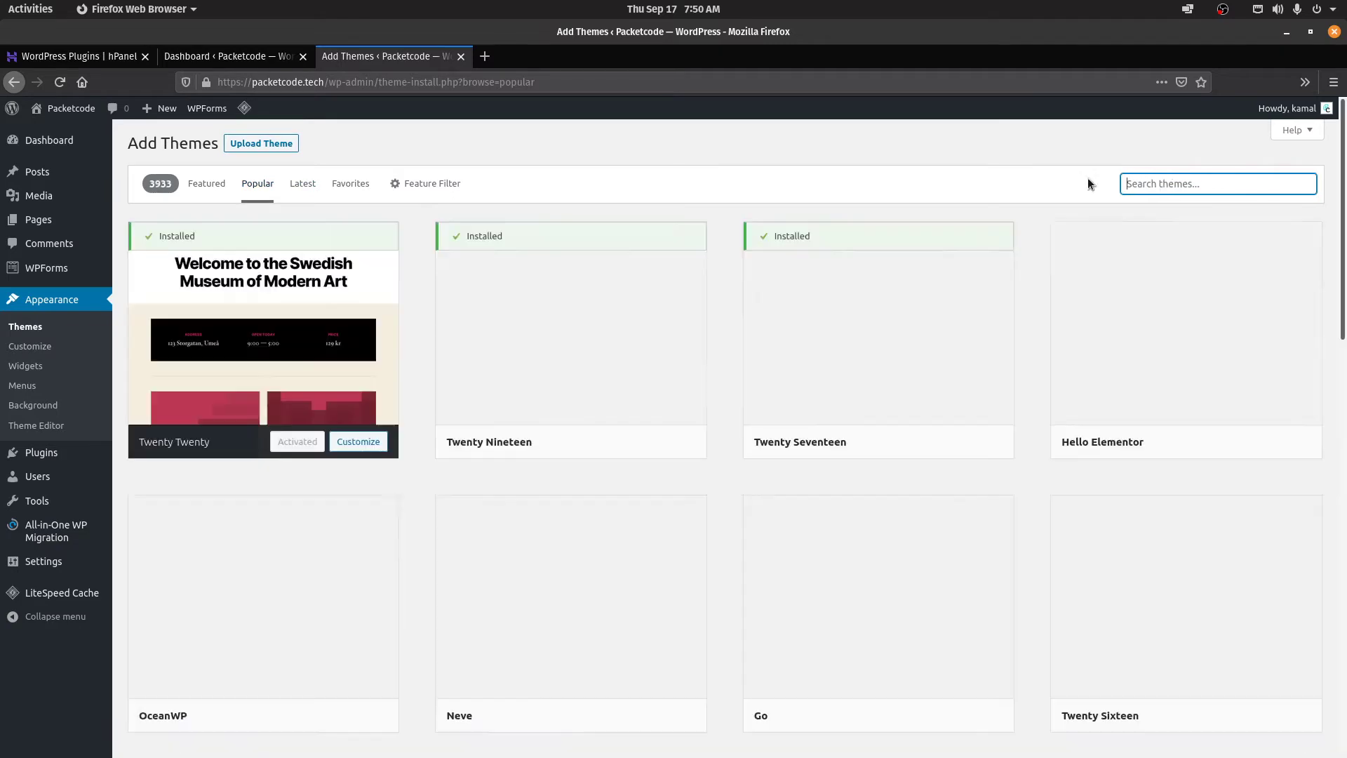
{"action": "scroll", "coordinate": [710, 203], "scroll_direction": "down", "scroll_amount": 5}
{"action": "scroll", "coordinate": [712, 205], "scroll_direction": "up", "scroll_amount": 5}
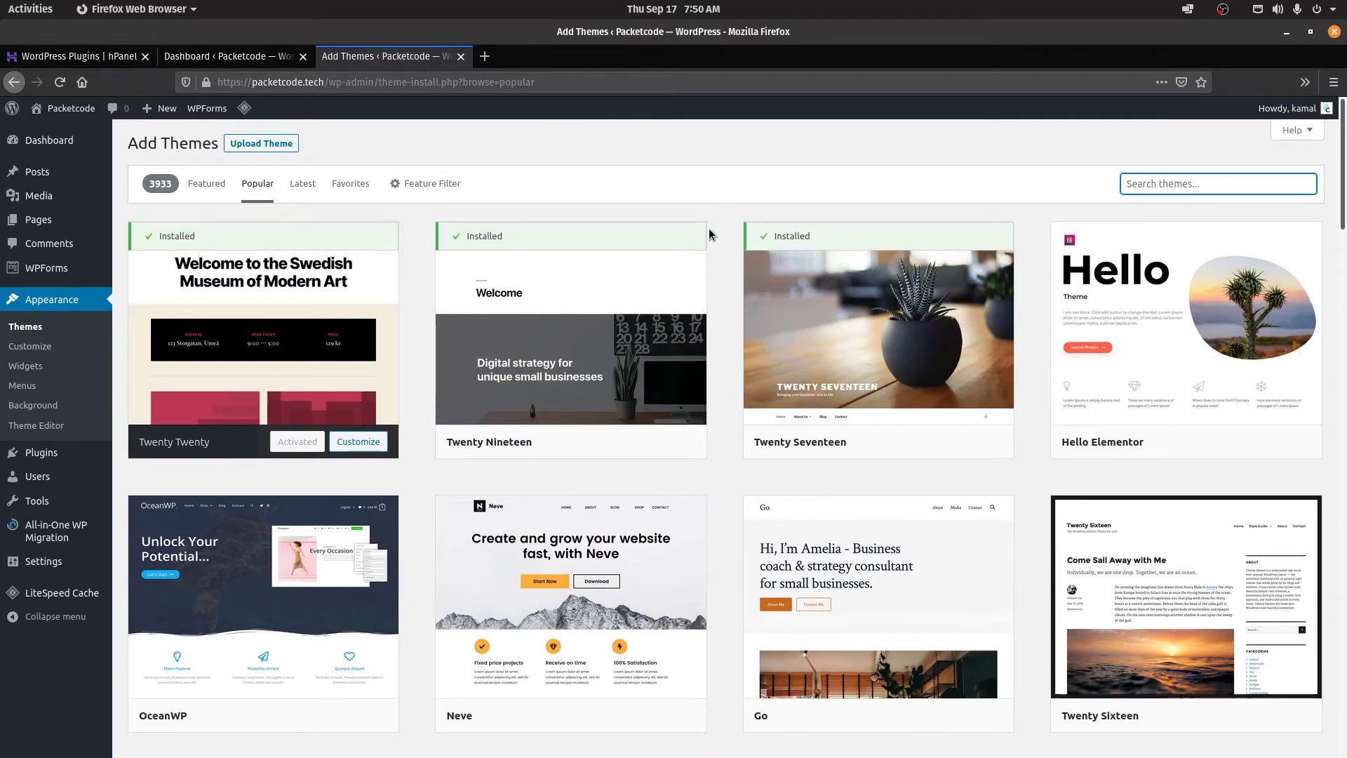
{"action": "scroll", "coordinate": [710, 205], "scroll_direction": "down", "scroll_amount": 4}
{"action": "scroll", "coordinate": [708, 241], "scroll_direction": "up", "scroll_amount": 1}
{"action": "scroll", "coordinate": [710, 275], "scroll_direction": "down", "scroll_amount": 7}
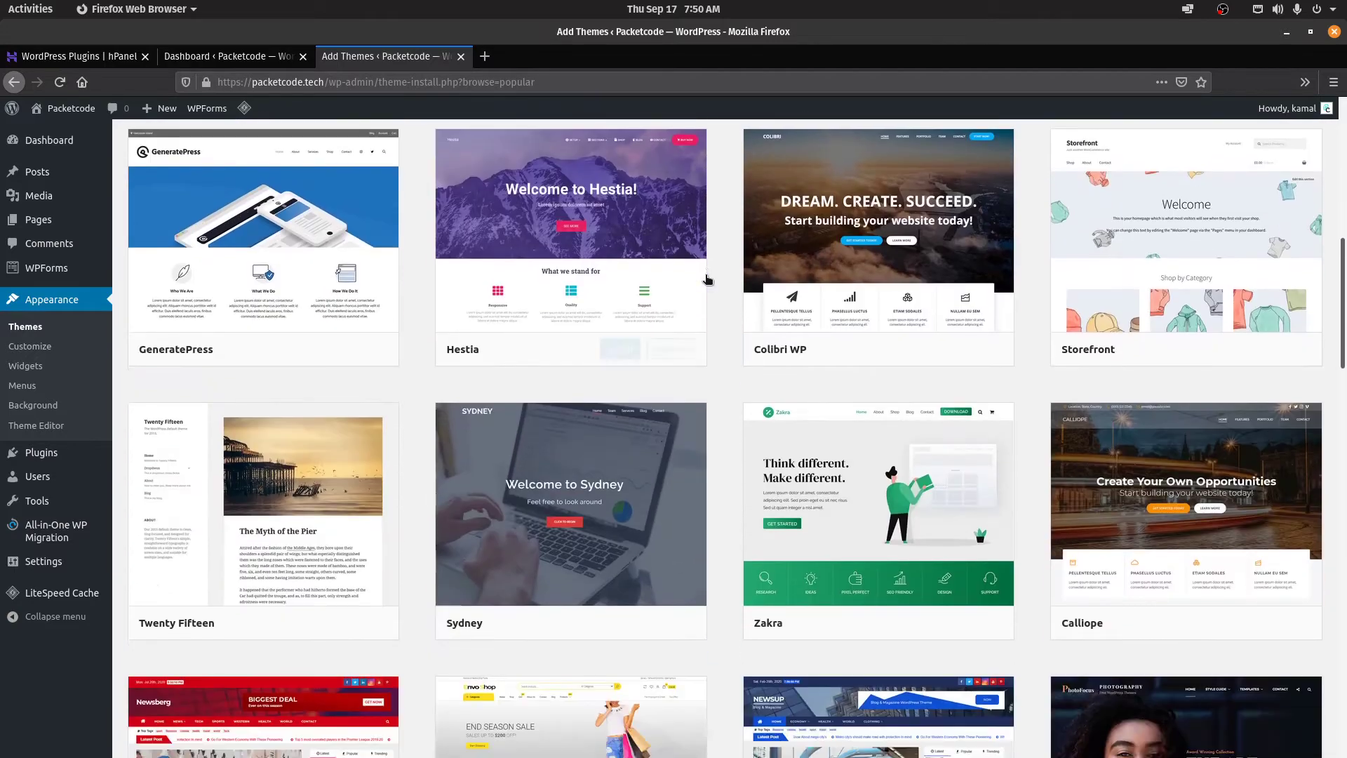
{"action": "scroll", "coordinate": [710, 275], "scroll_direction": "up", "scroll_amount": 10}
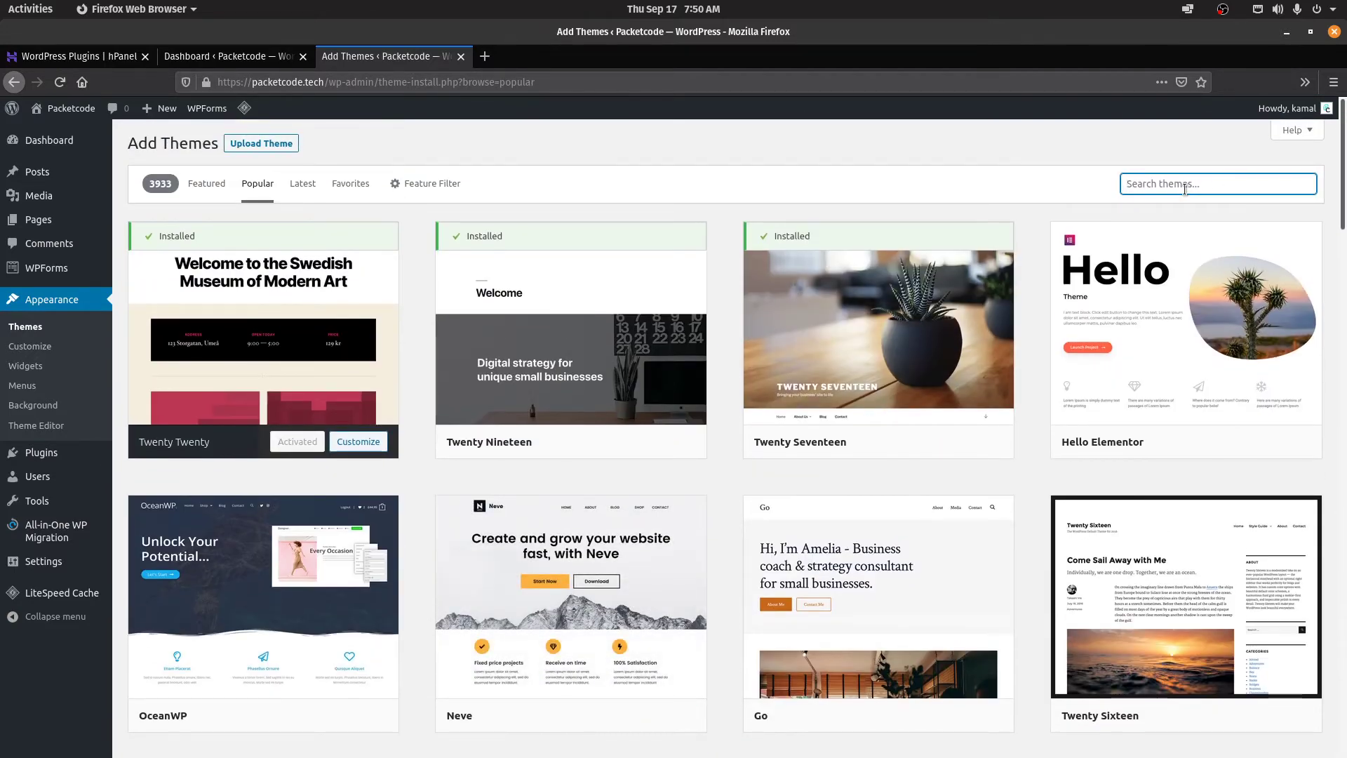
Search the theme directory for "astra", and install and activate the Astra theme from its preview
{"action": "type", "text": "astra"}
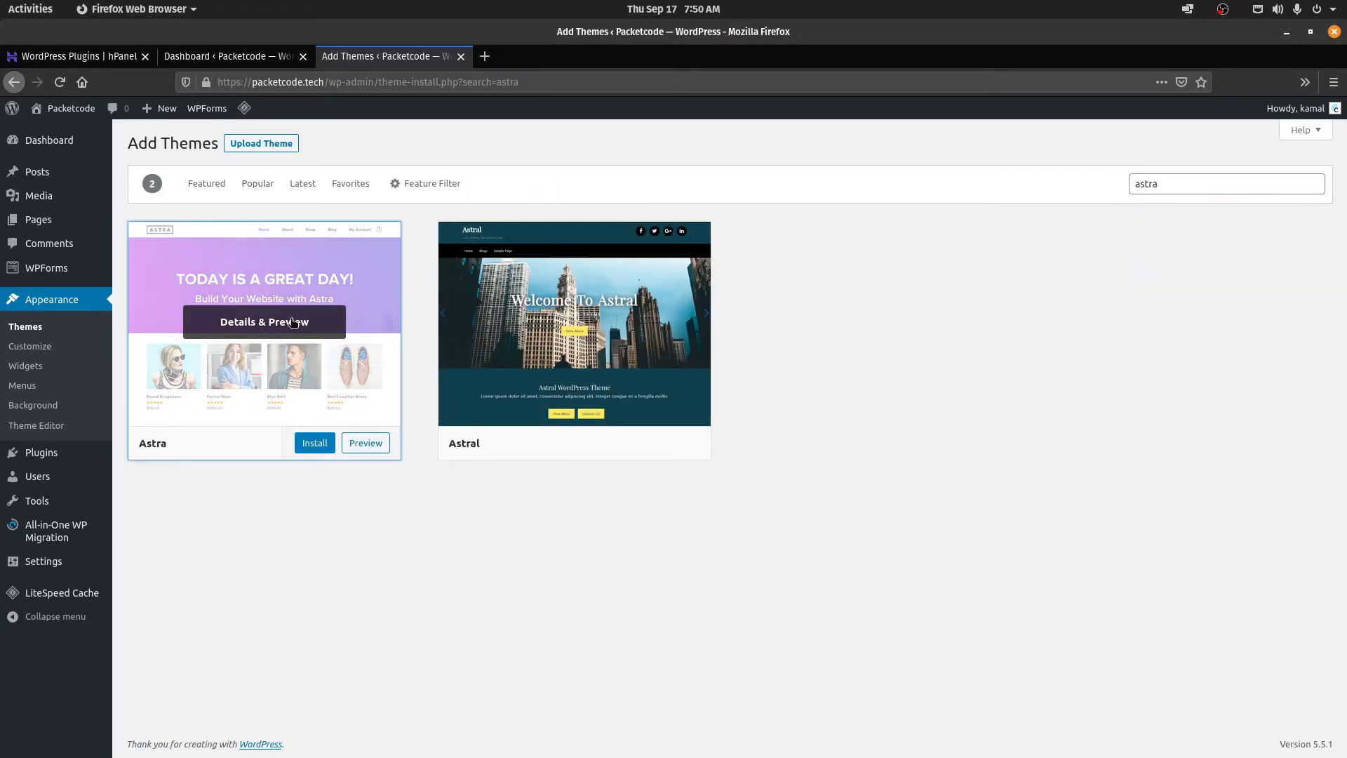
{"action": "left_click", "coordinate": [291, 317]}
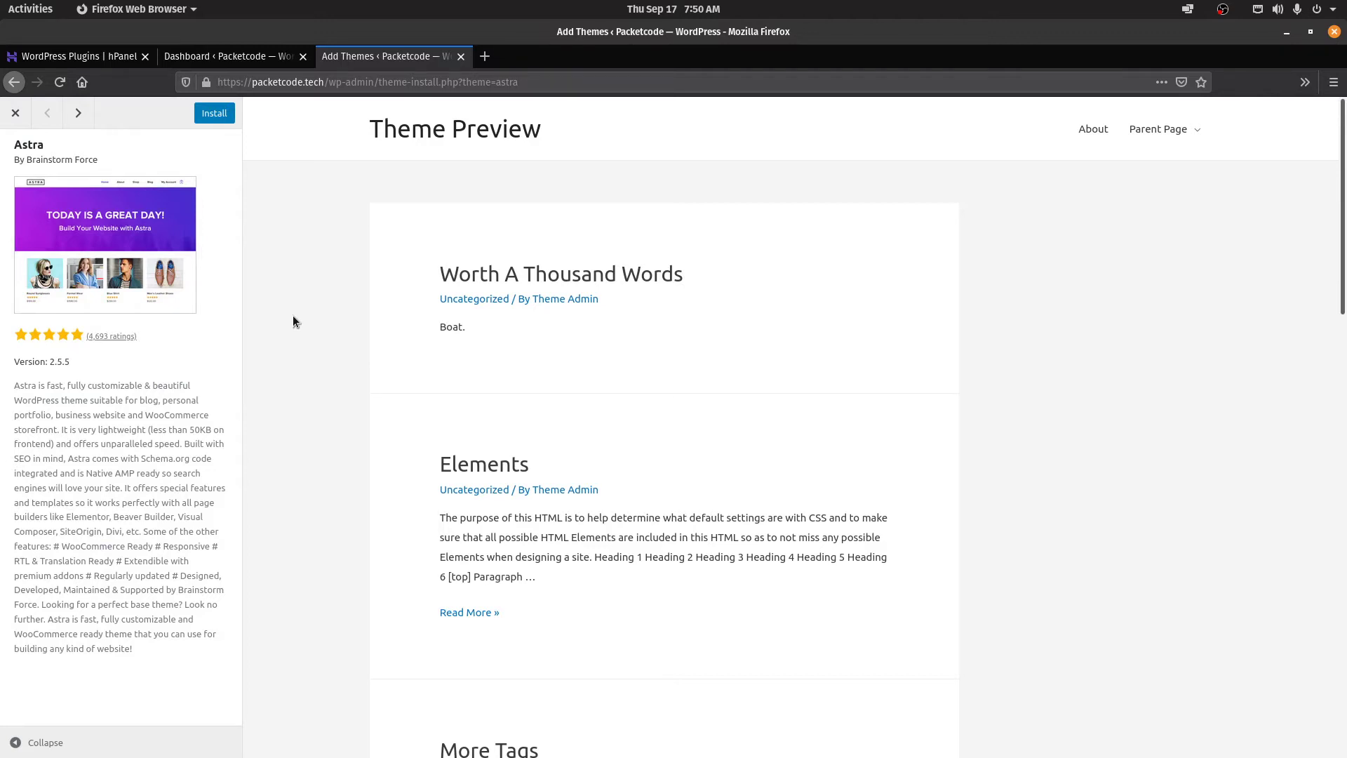
{"action": "left_click", "coordinate": [216, 120]}
{"action": "scroll", "coordinate": [550, 452], "scroll_direction": "down", "scroll_amount": 10}
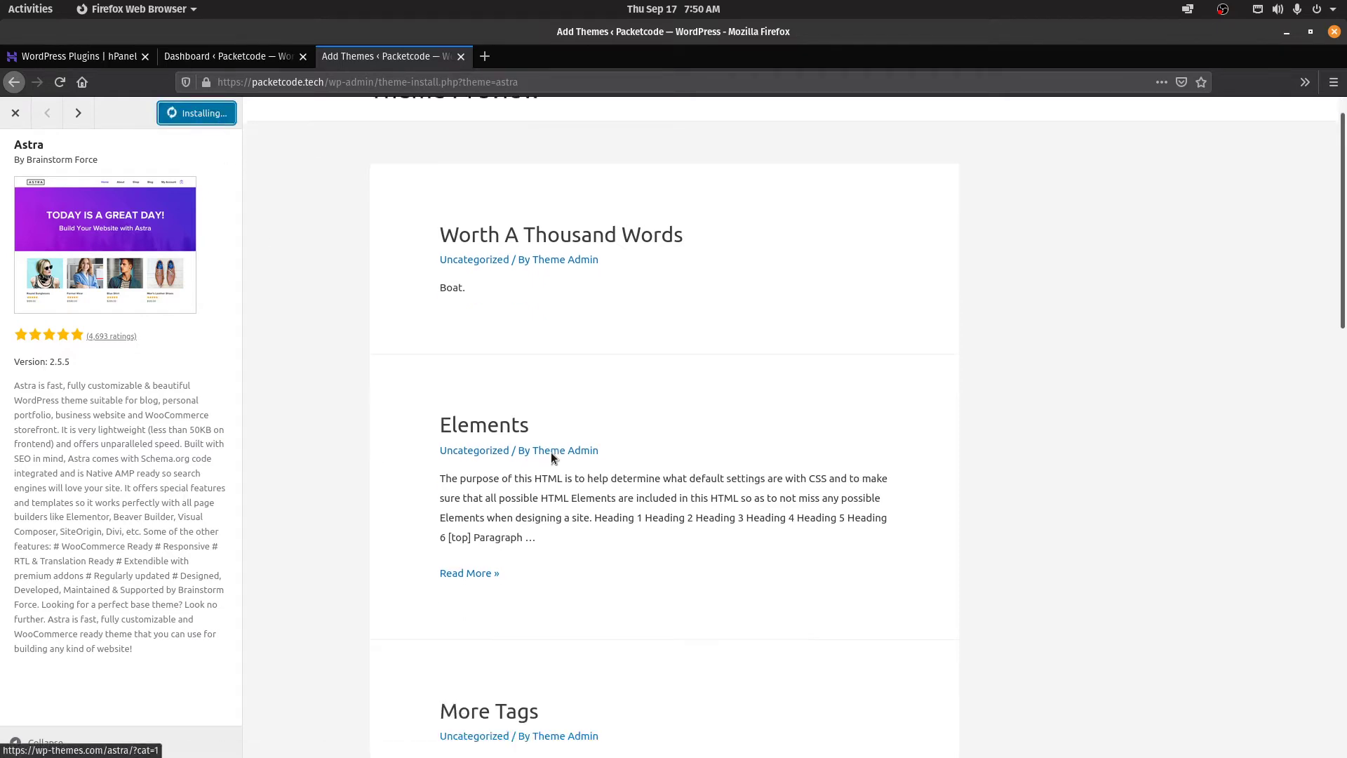
{"action": "scroll", "coordinate": [548, 428], "scroll_direction": "down", "scroll_amount": 5}
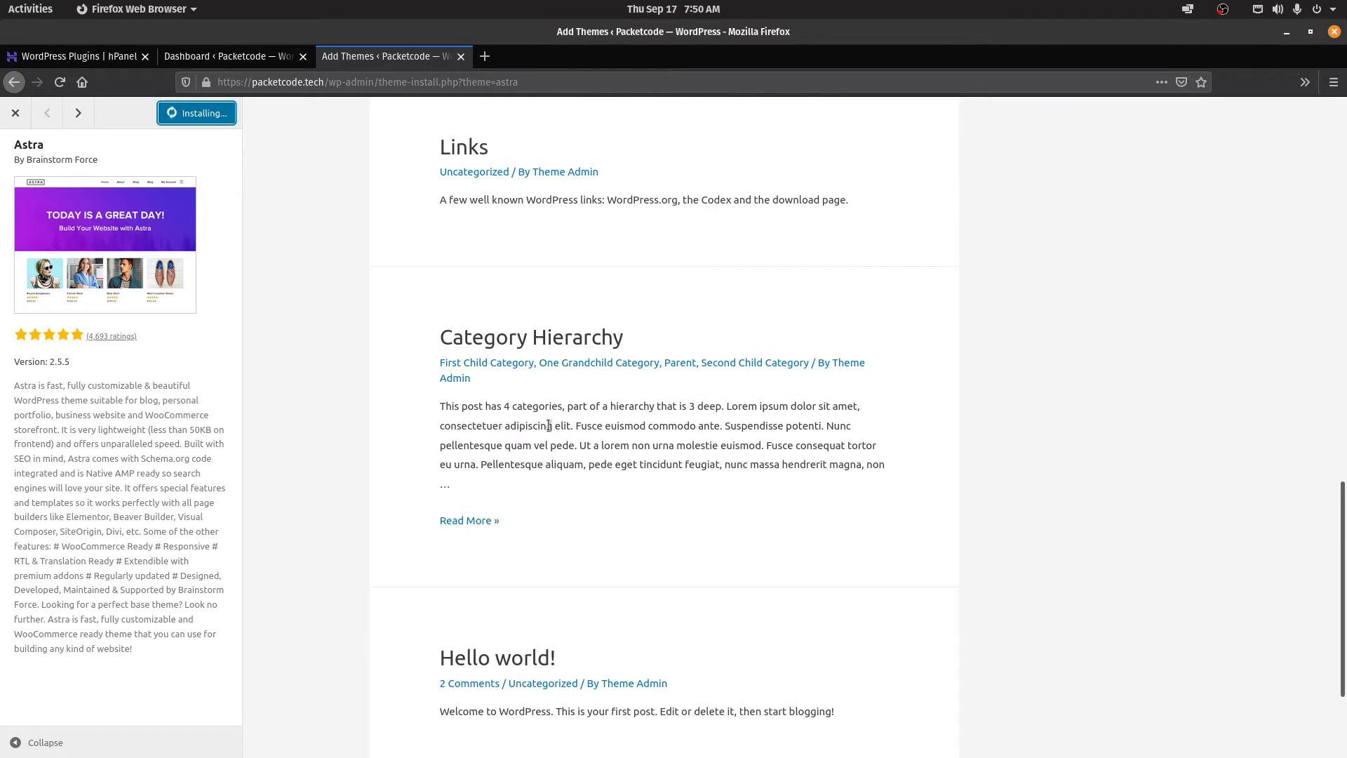
{"action": "scroll", "coordinate": [548, 442], "scroll_direction": "down", "scroll_amount": 5}
{"action": "scroll", "coordinate": [546, 441], "scroll_direction": "up", "scroll_amount": 20}
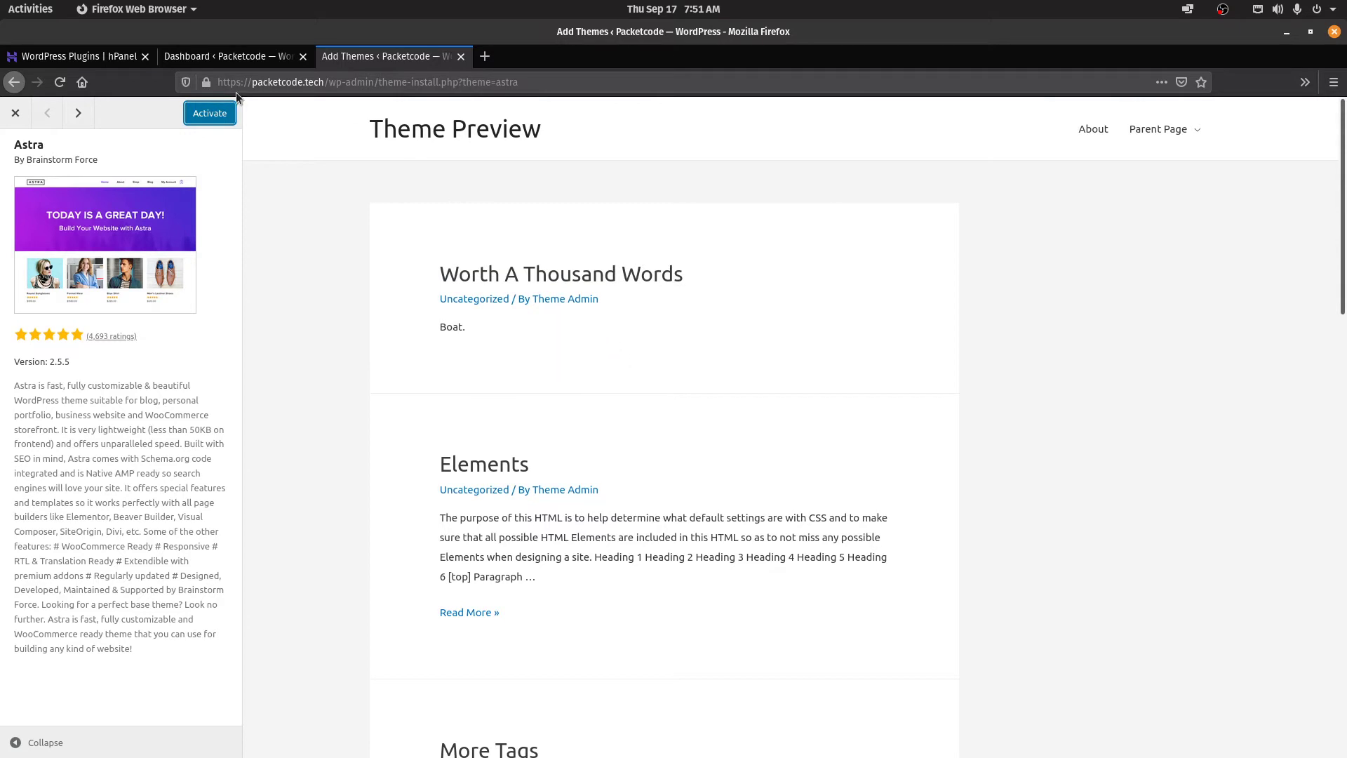
{"action": "left_click", "coordinate": [200, 119]}
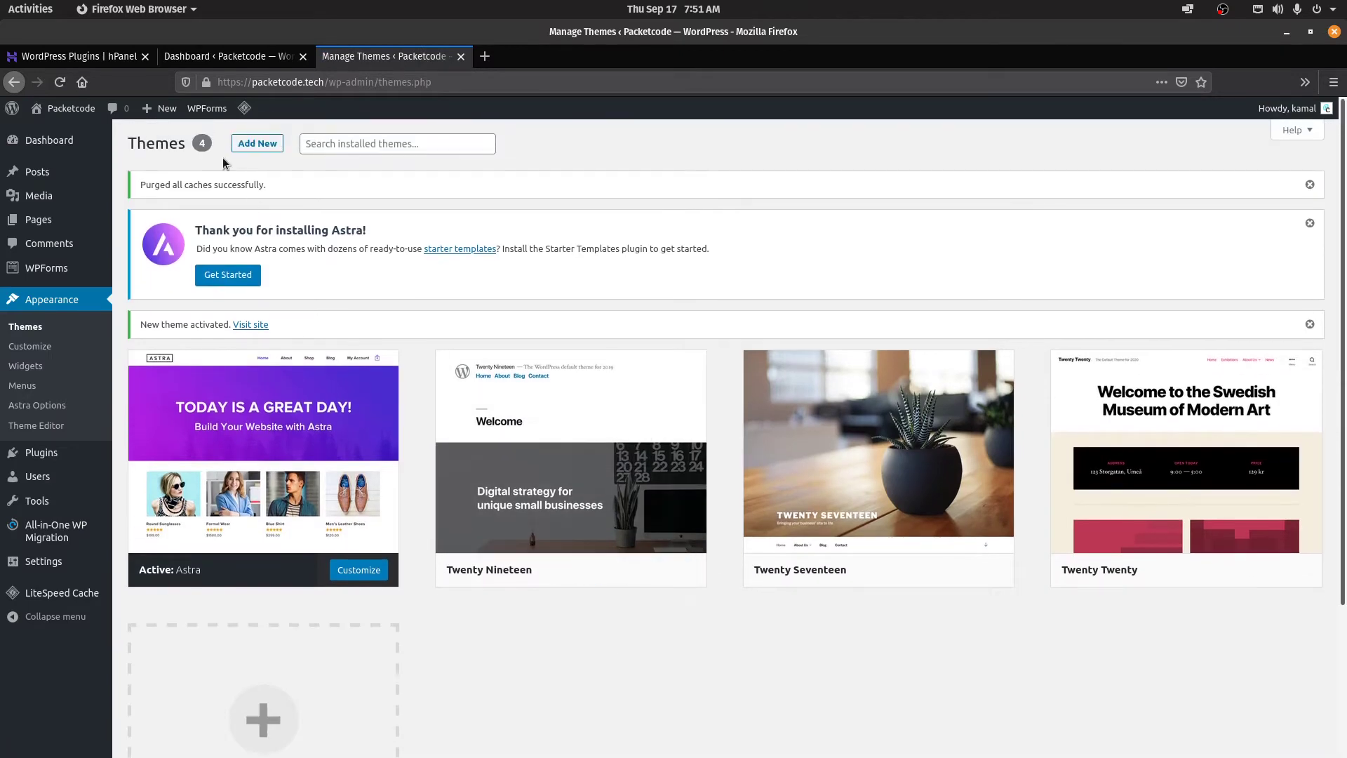
Open the Packetcode front page in a new browser tab and review its "Hello world!" post and comment section
{"action": "right_click", "coordinate": [68, 108]}
{"action": "left_click", "coordinate": [91, 120]}
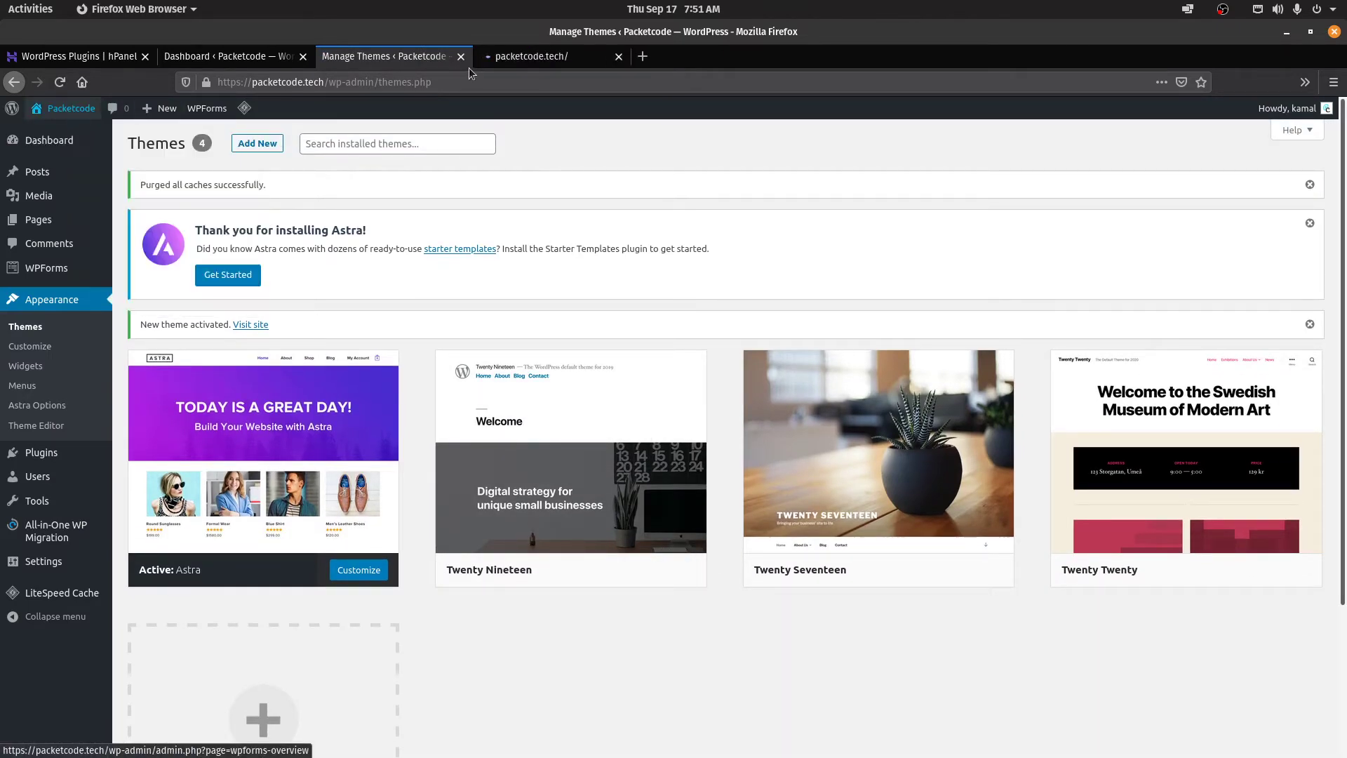
{"action": "left_click", "coordinate": [512, 57]}
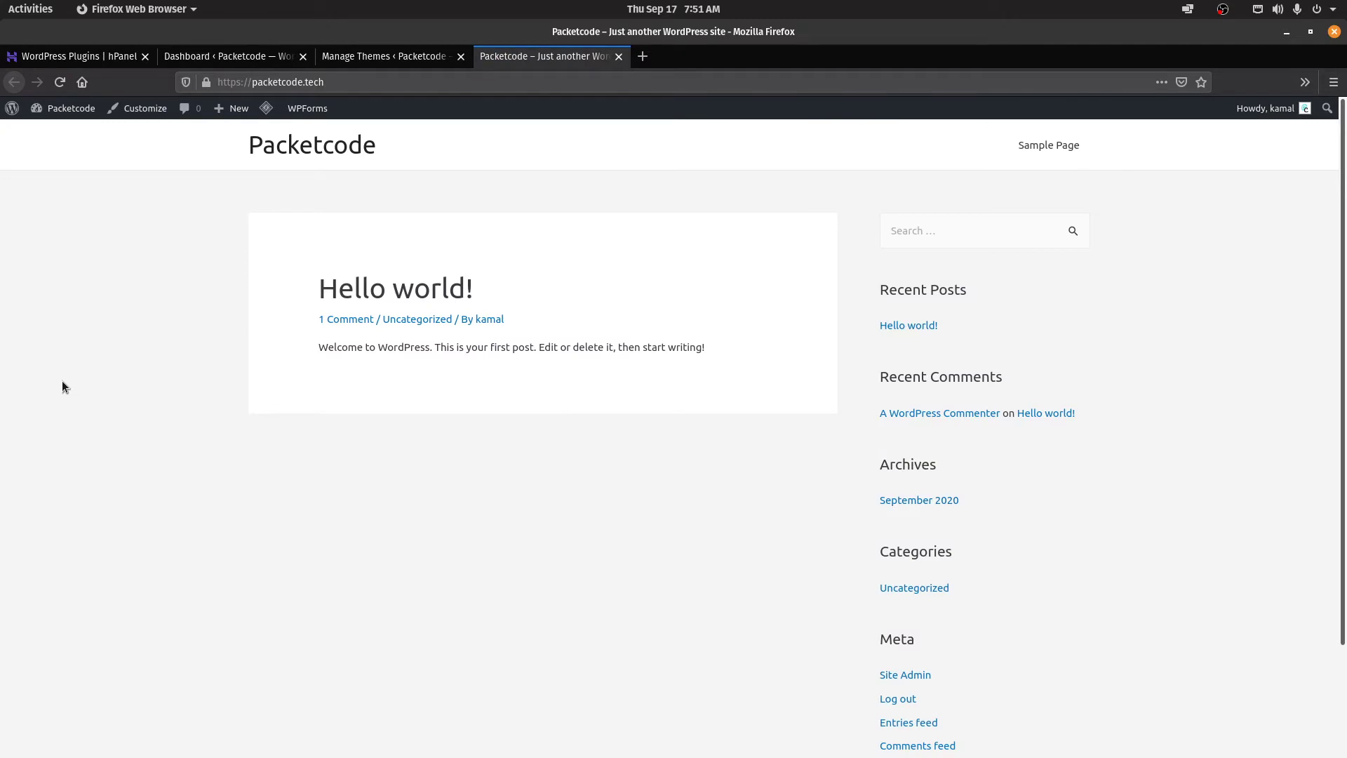
{"action": "left_click", "coordinate": [358, 296]}
{"action": "scroll", "coordinate": [291, 302], "scroll_direction": "down", "scroll_amount": 5}
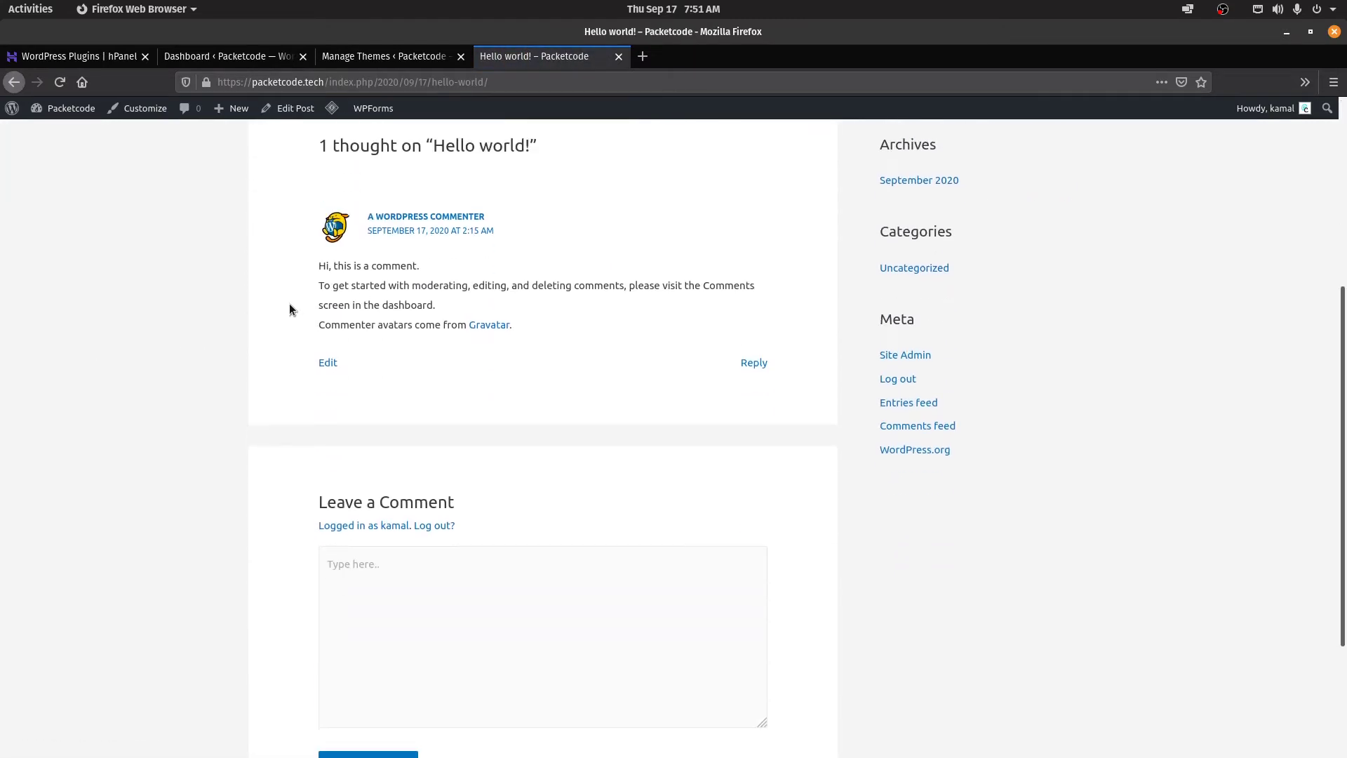
{"action": "scroll", "coordinate": [249, 329], "scroll_direction": "up", "scroll_amount": 5}
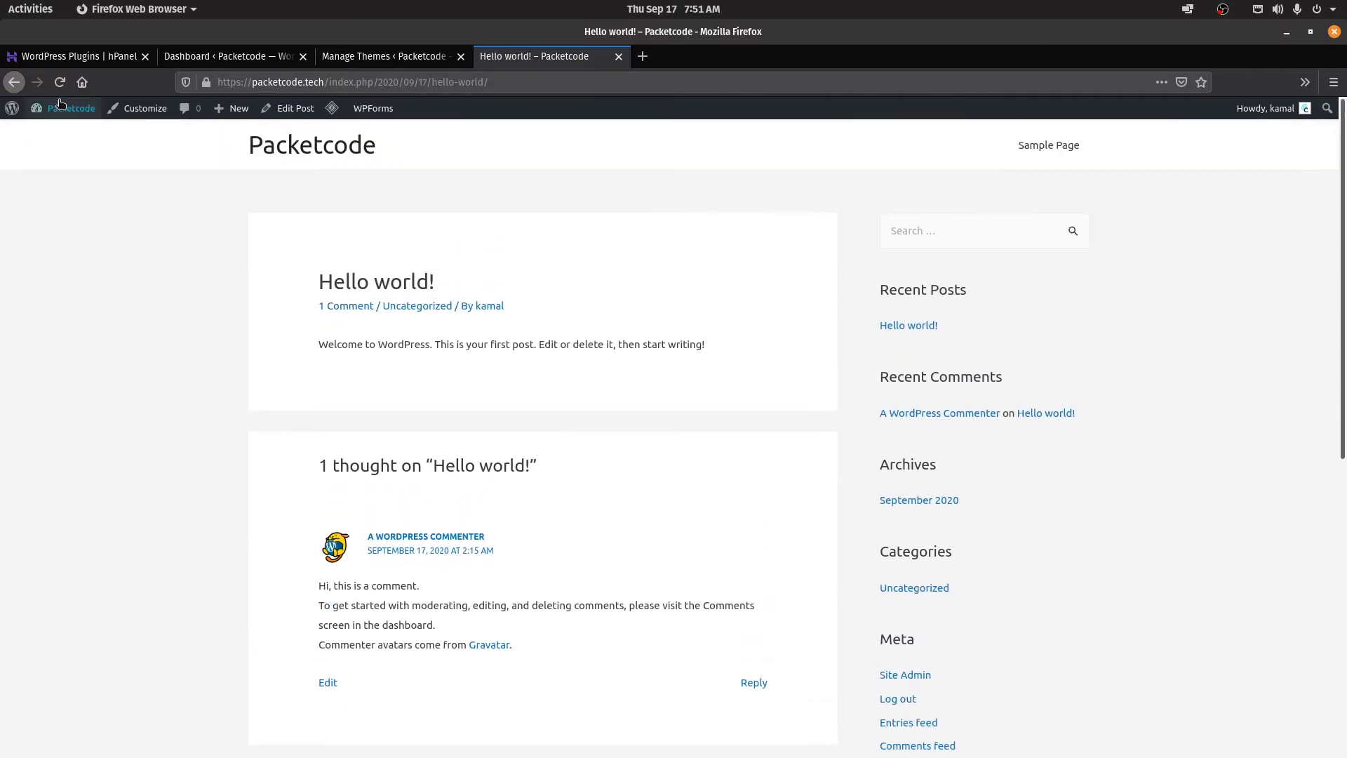
Install the starter template importer plugin from the Astra Options page and choose Elementor as the page builder
{"action": "left_click", "coordinate": [402, 62]}
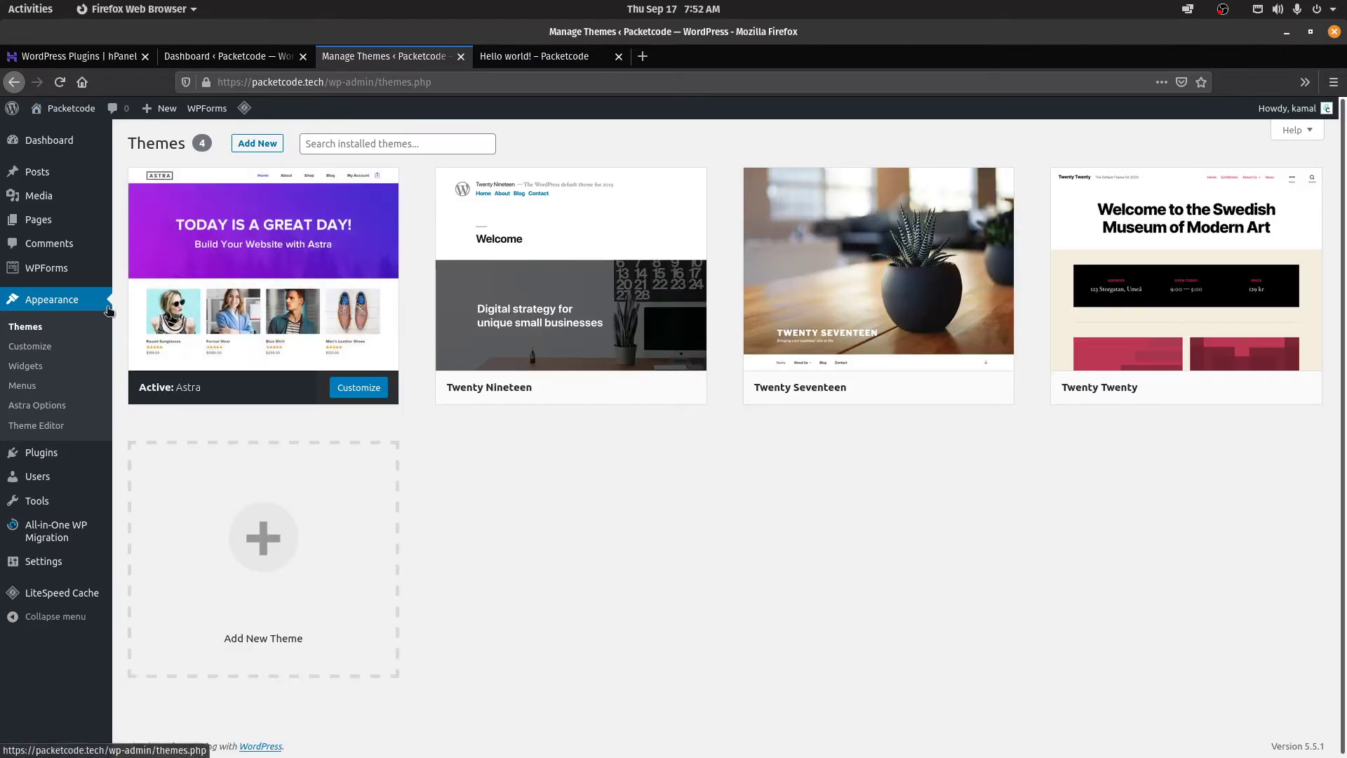
{"action": "left_click", "coordinate": [48, 405]}
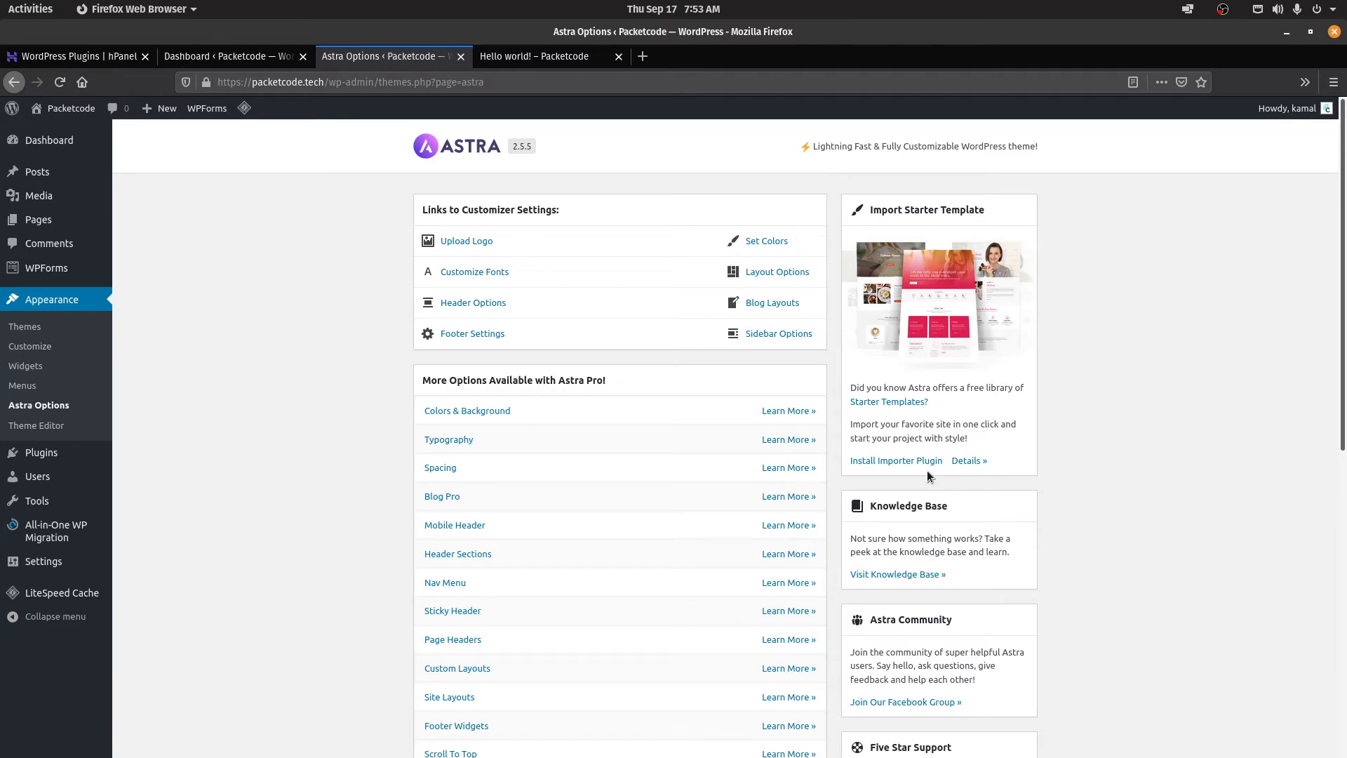
{"action": "left_click", "coordinate": [913, 462]}
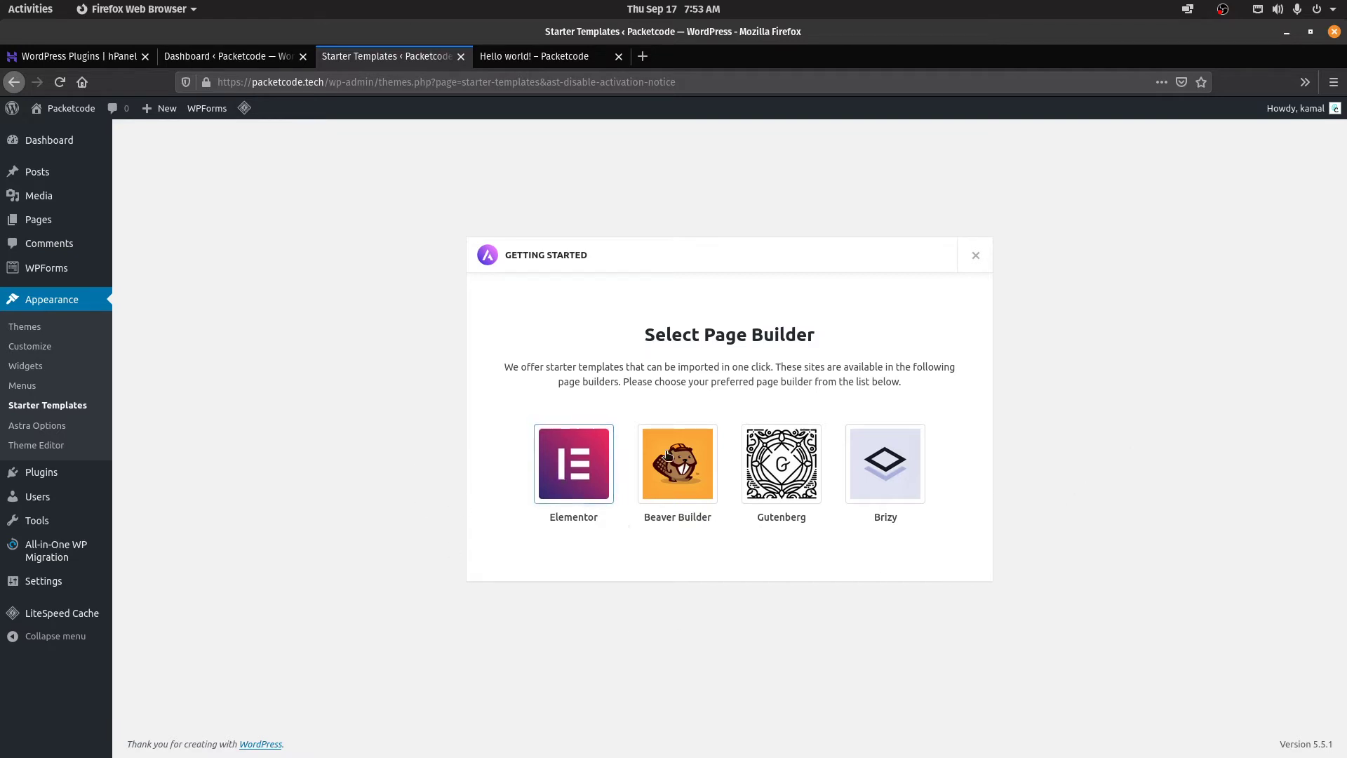
{"action": "left_click", "coordinate": [580, 469]}
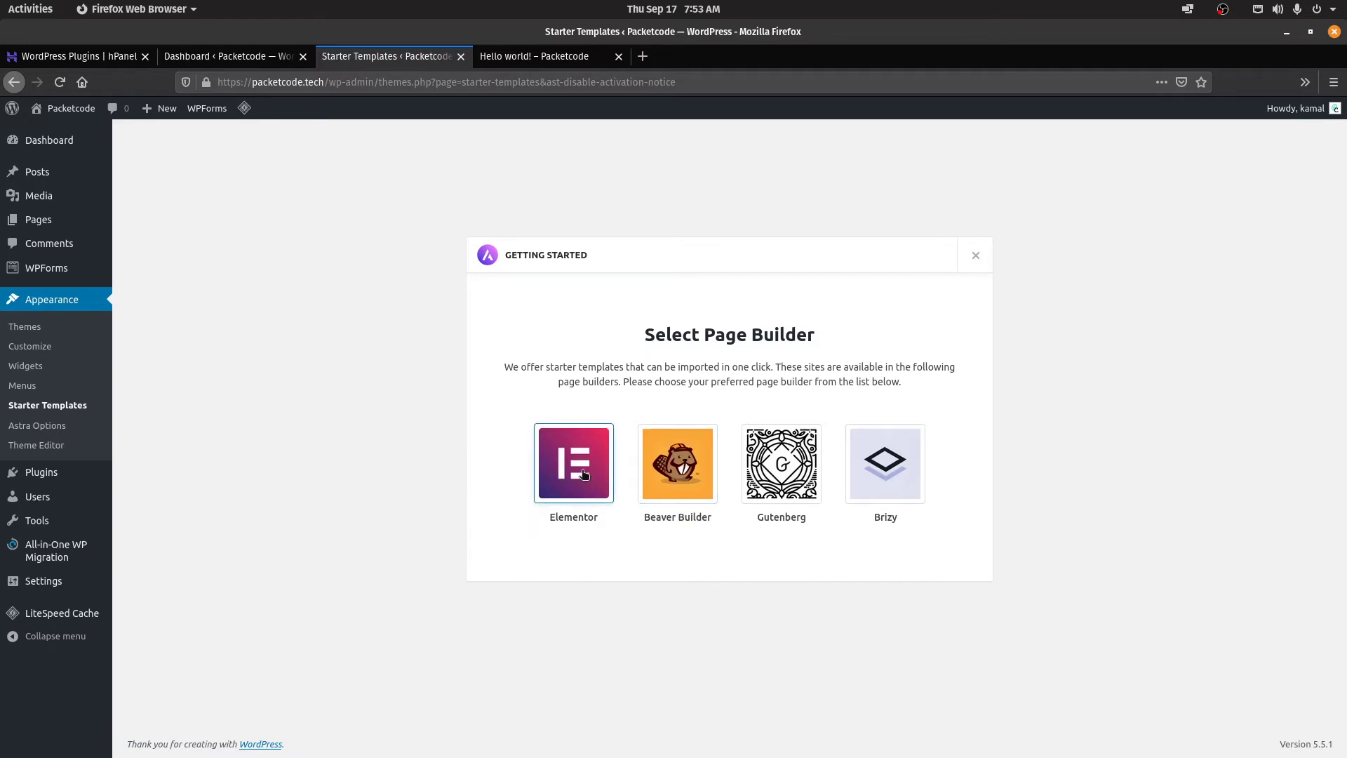
Browse the Elementor starter templates and open the Pet Services template
{"action": "scroll", "coordinate": [737, 181], "scroll_direction": "down", "scroll_amount": 8}
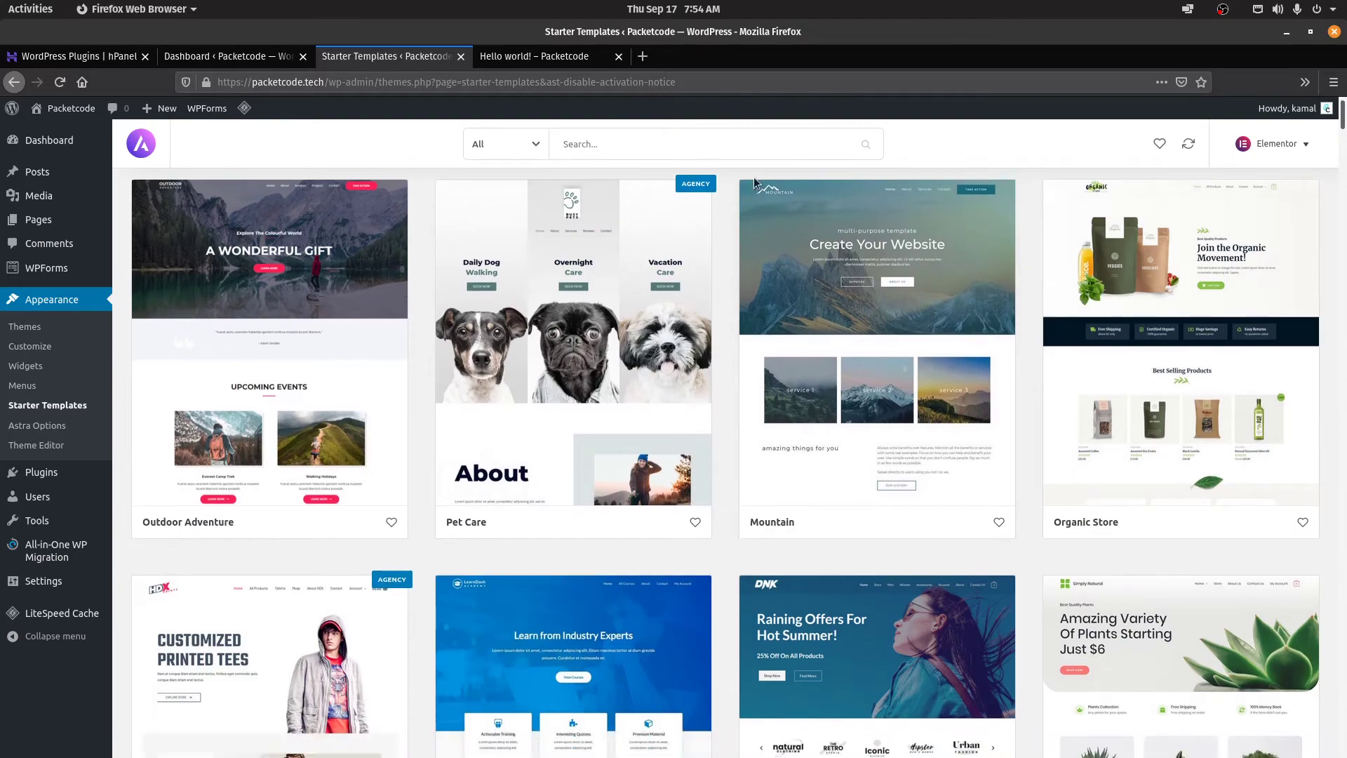
{"action": "scroll", "coordinate": [730, 173], "scroll_direction": "down", "scroll_amount": 13}
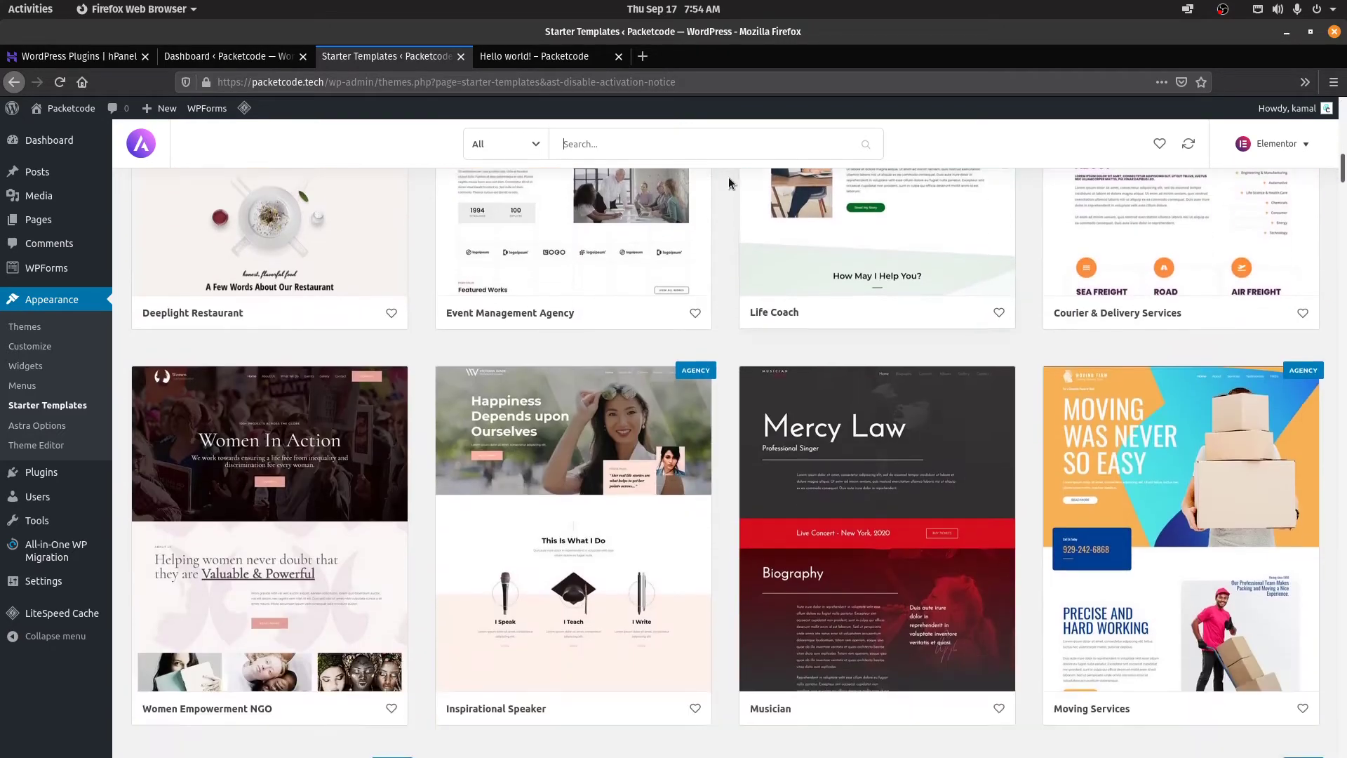
{"action": "scroll", "coordinate": [726, 174], "scroll_direction": "down", "scroll_amount": 13}
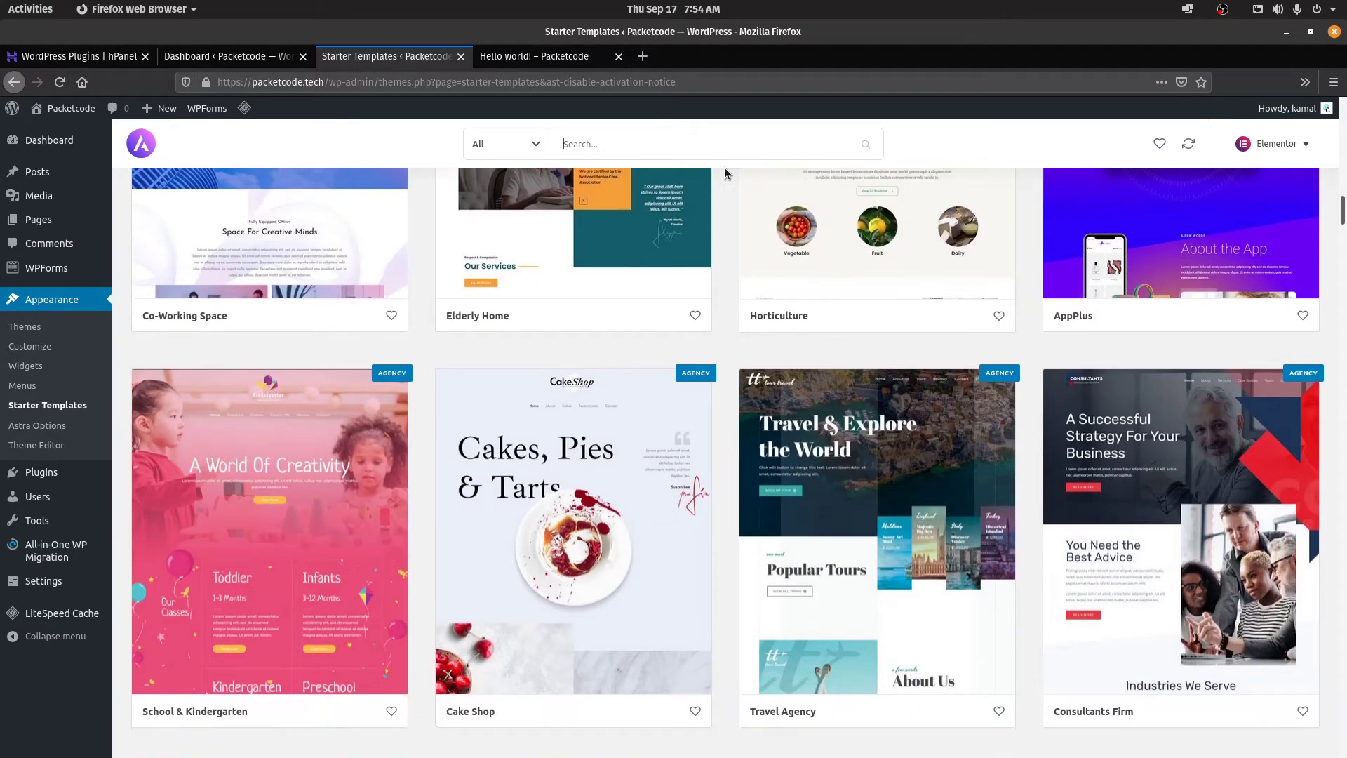
{"action": "scroll", "coordinate": [724, 173], "scroll_direction": "down", "scroll_amount": 20}
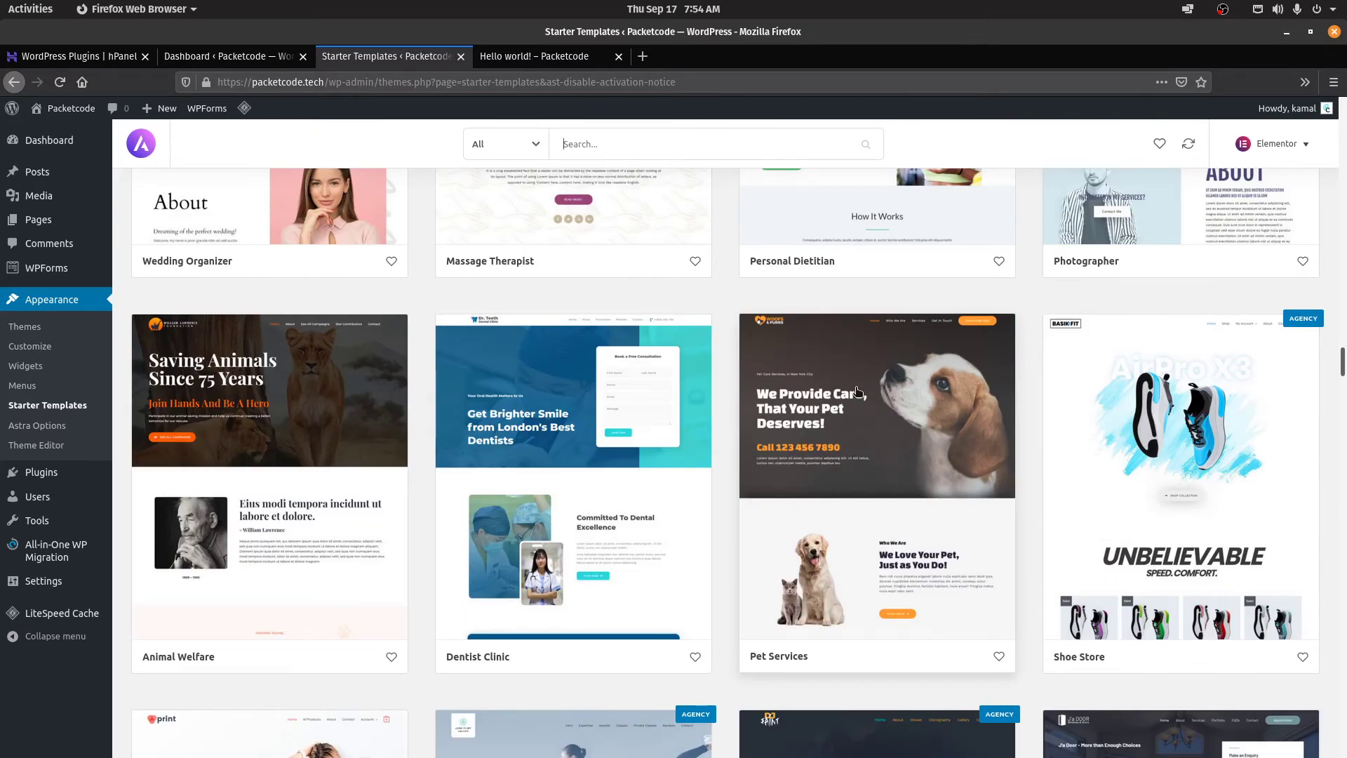
{"action": "left_click", "coordinate": [857, 391]}
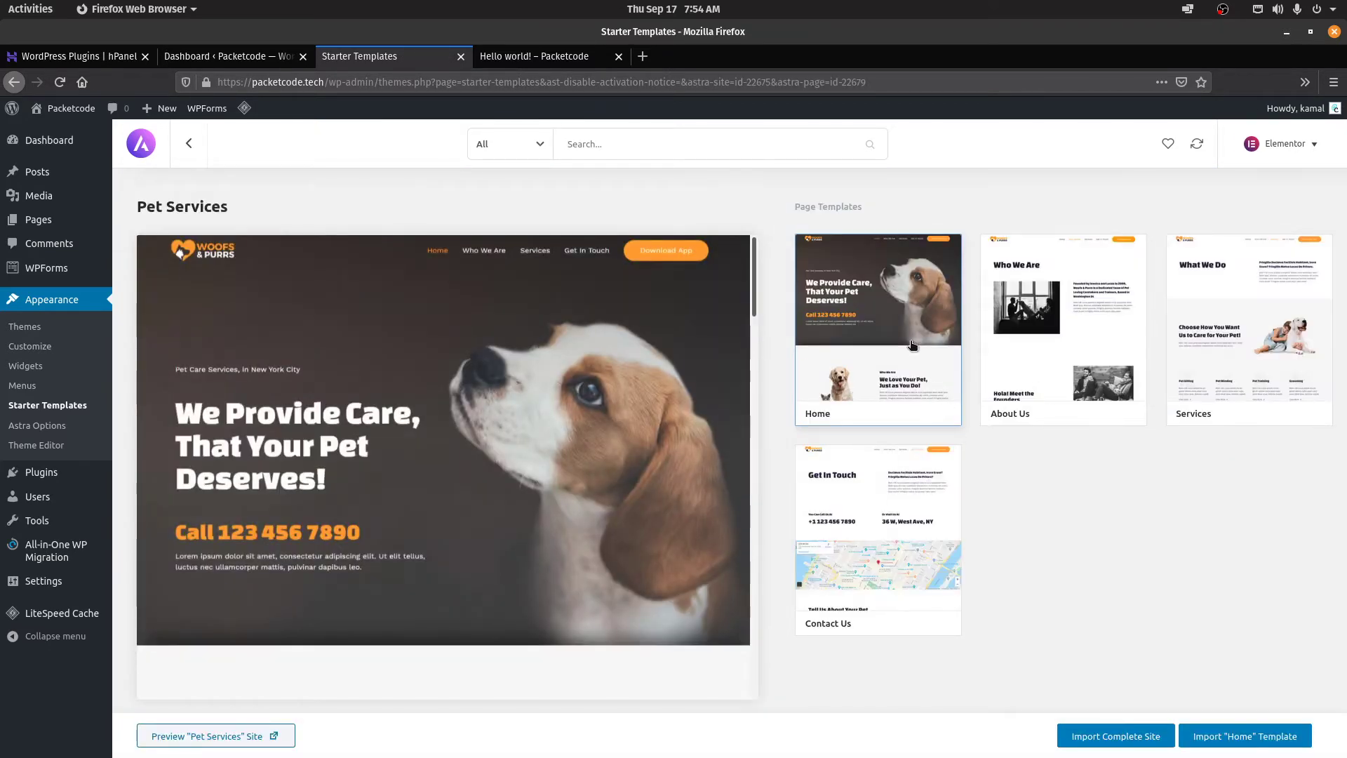
Preview the About Us, Services, Contact Us and Home page templates of Pet Services
{"action": "left_click", "coordinate": [1071, 378]}
{"action": "left_click", "coordinate": [1263, 372]}
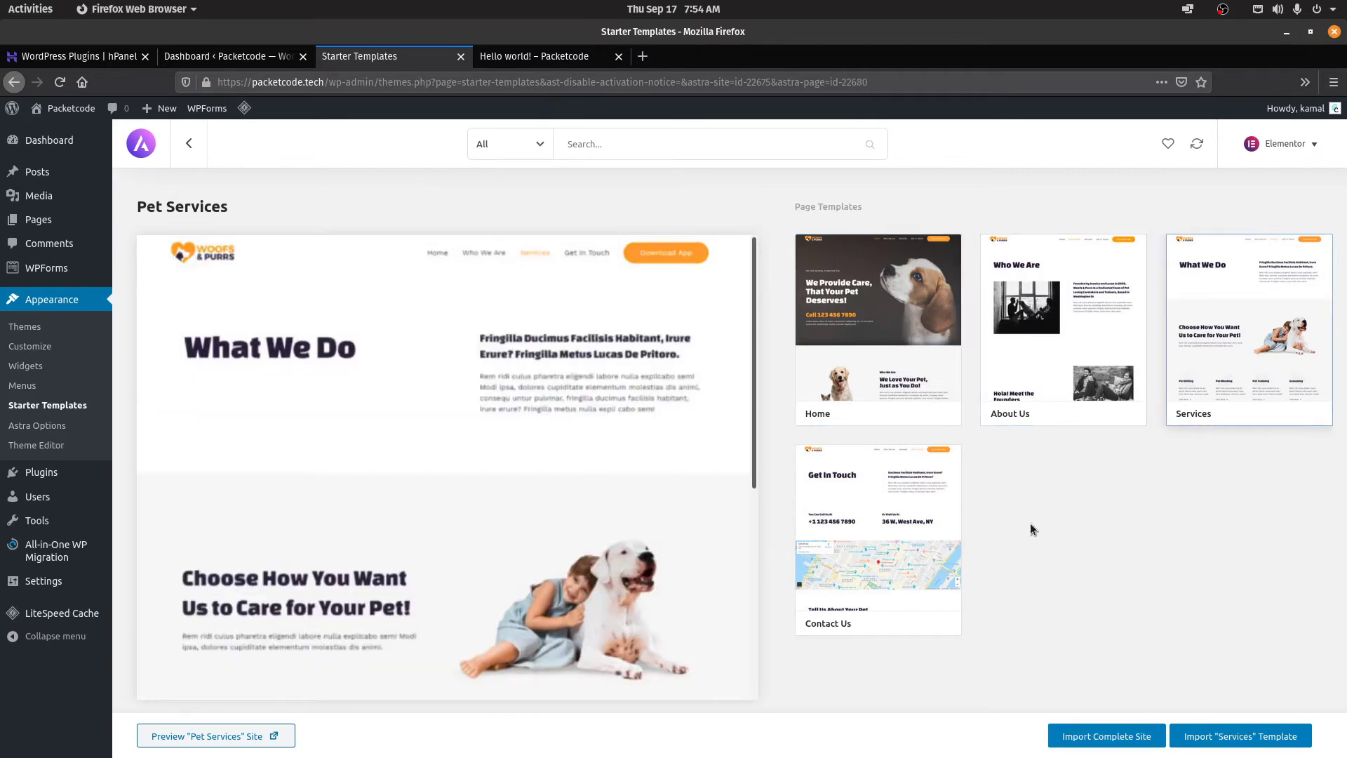
{"action": "left_click", "coordinate": [886, 525]}
{"action": "left_click", "coordinate": [877, 337]}
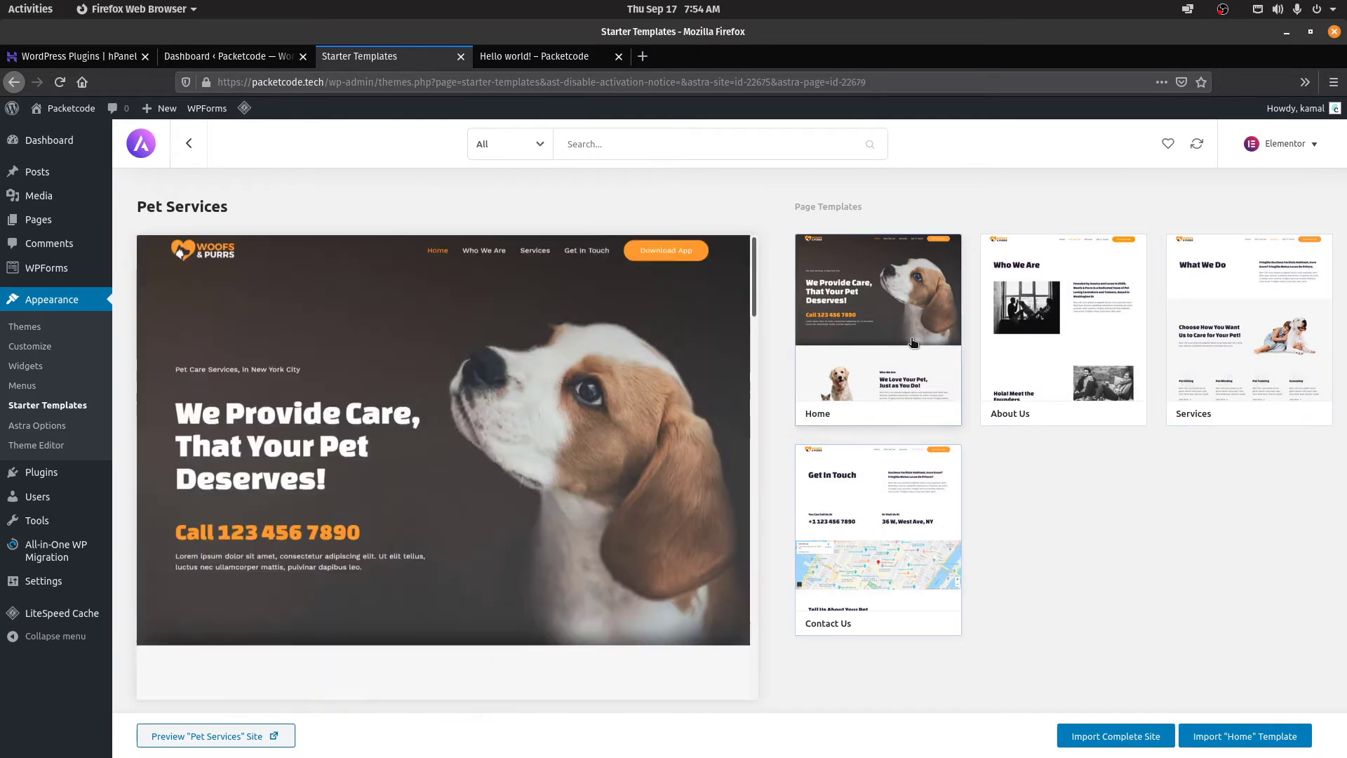
Import the complete Pet Services site with its customizer settings, widgets, required plugins and content
{"action": "left_click", "coordinate": [1096, 741]}
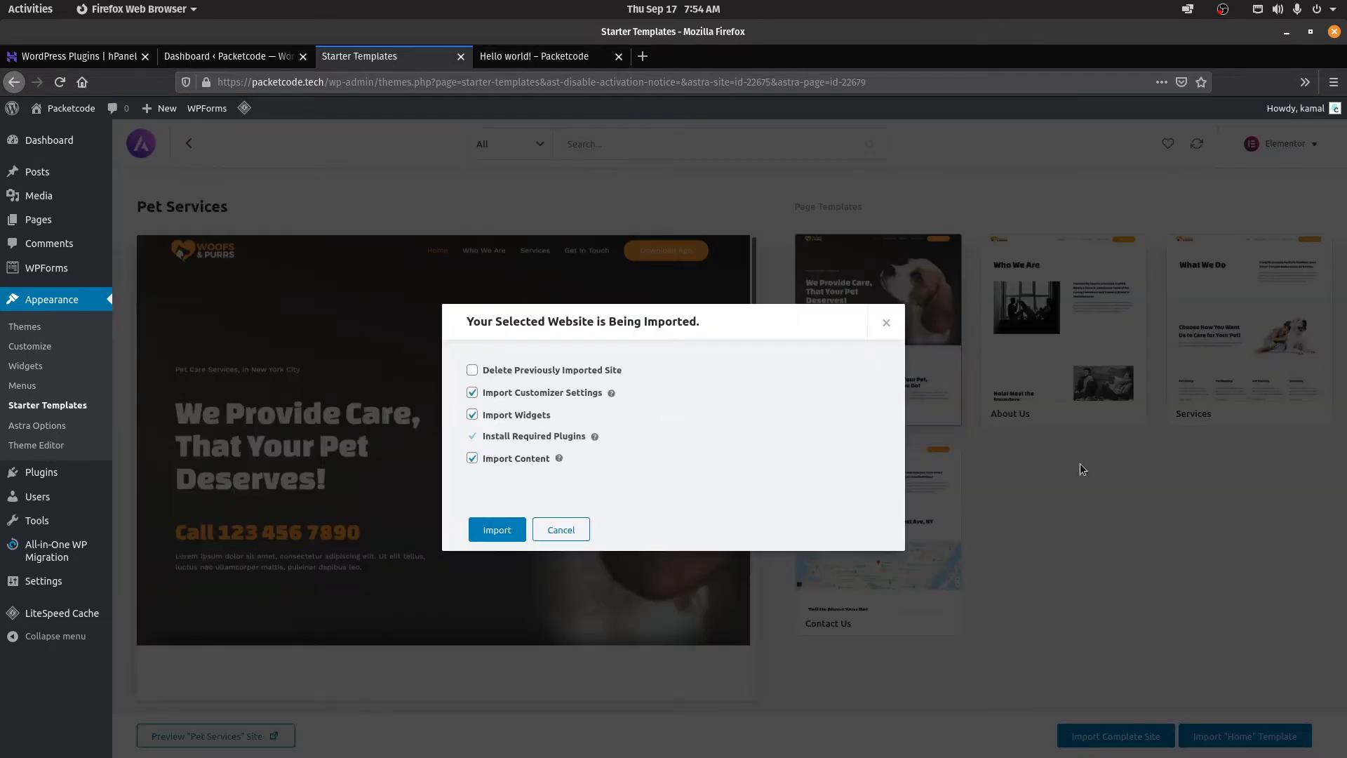
{"action": "left_click", "coordinate": [495, 526]}
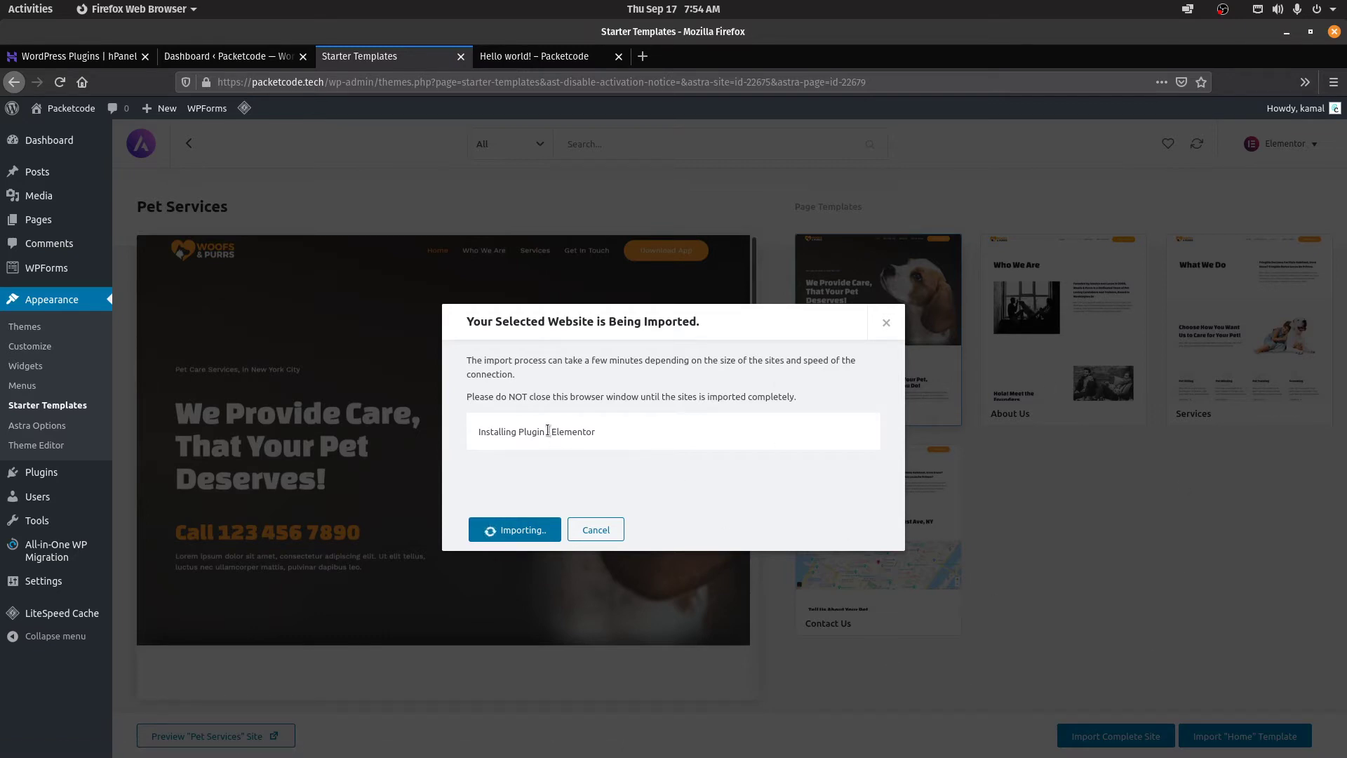
{"action": "left_click_drag", "start_coordinate": [555, 431], "coordinate": [619, 428]}
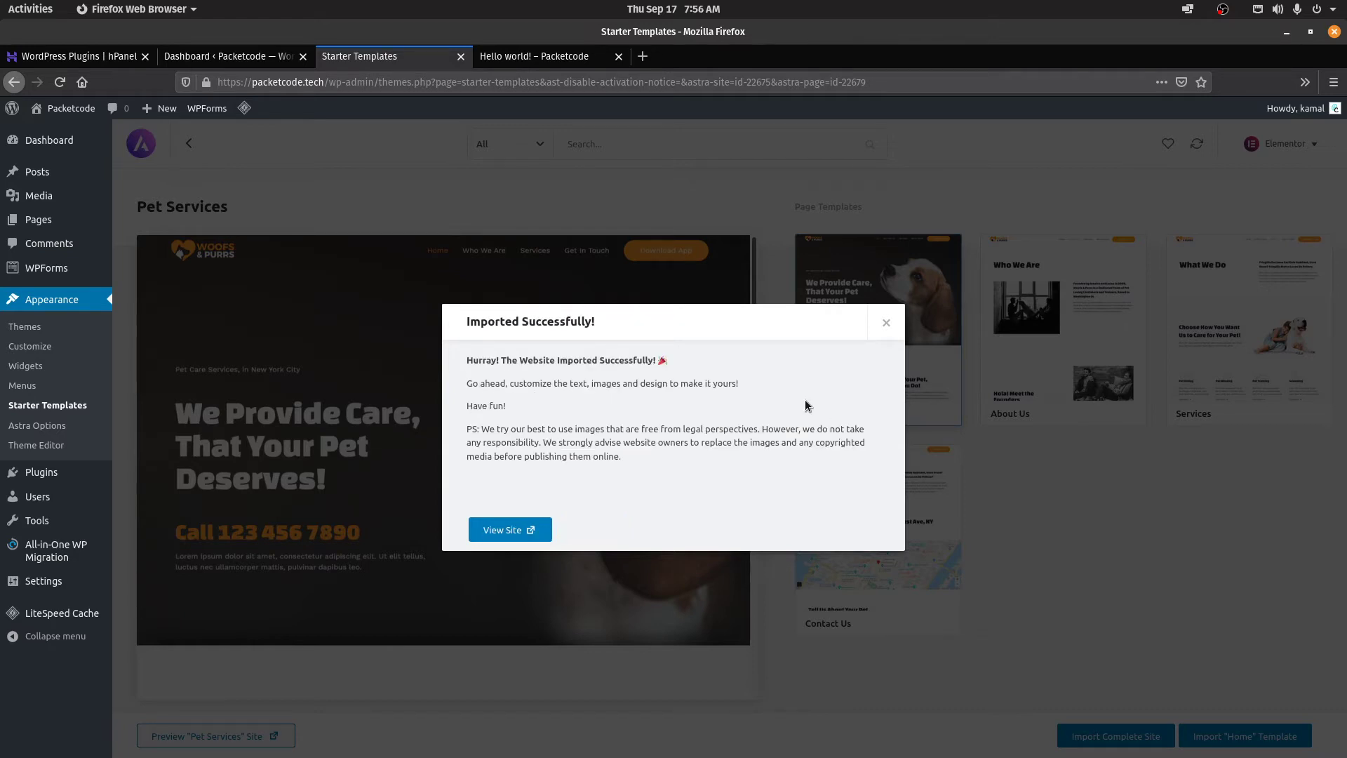
View the imported Pet Services site and look through its home page down to the trial section
{"action": "left_click", "coordinate": [506, 531]}
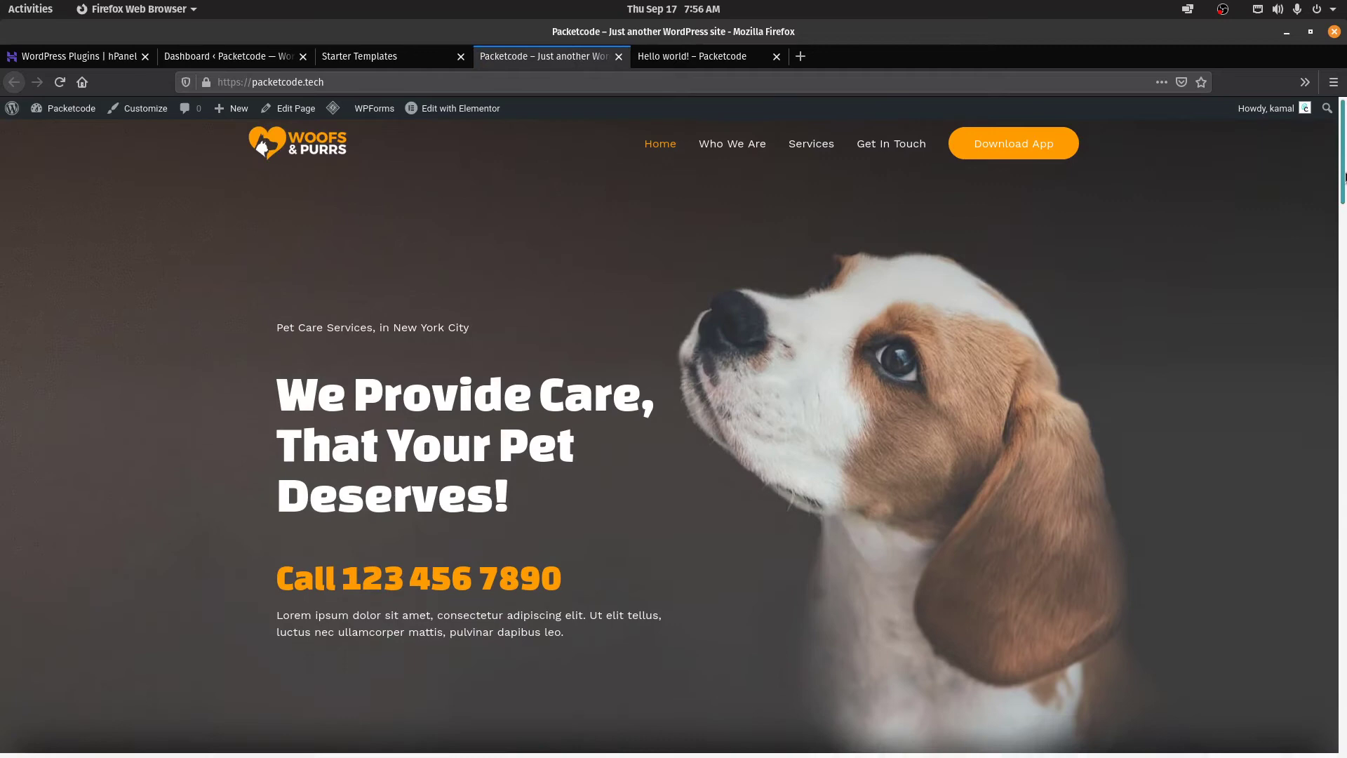
{"action": "left_click_drag", "start_coordinate": [1344, 180], "coordinate": [1344, 725]}
{"action": "key", "text": "Home"}
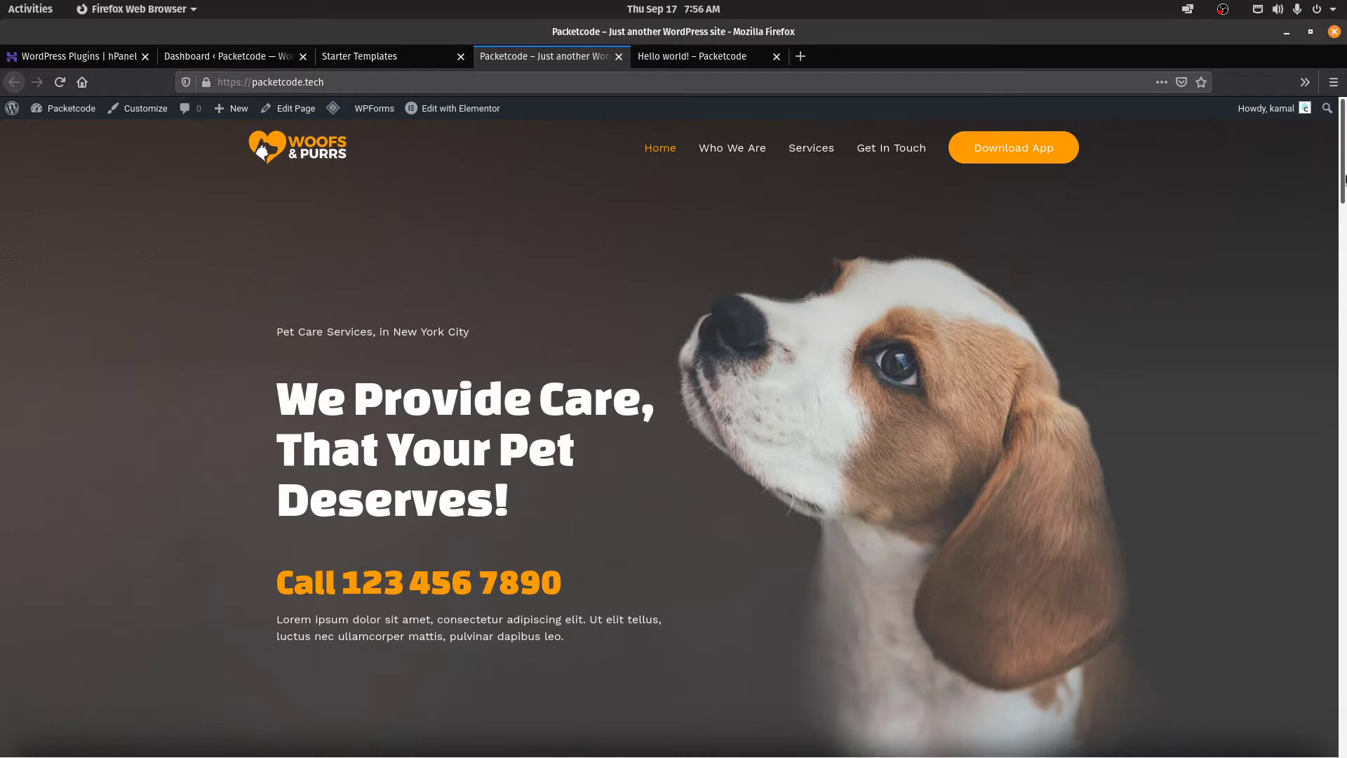
{"action": "left_click_drag", "start_coordinate": [1344, 173], "coordinate": [1344, 632]}
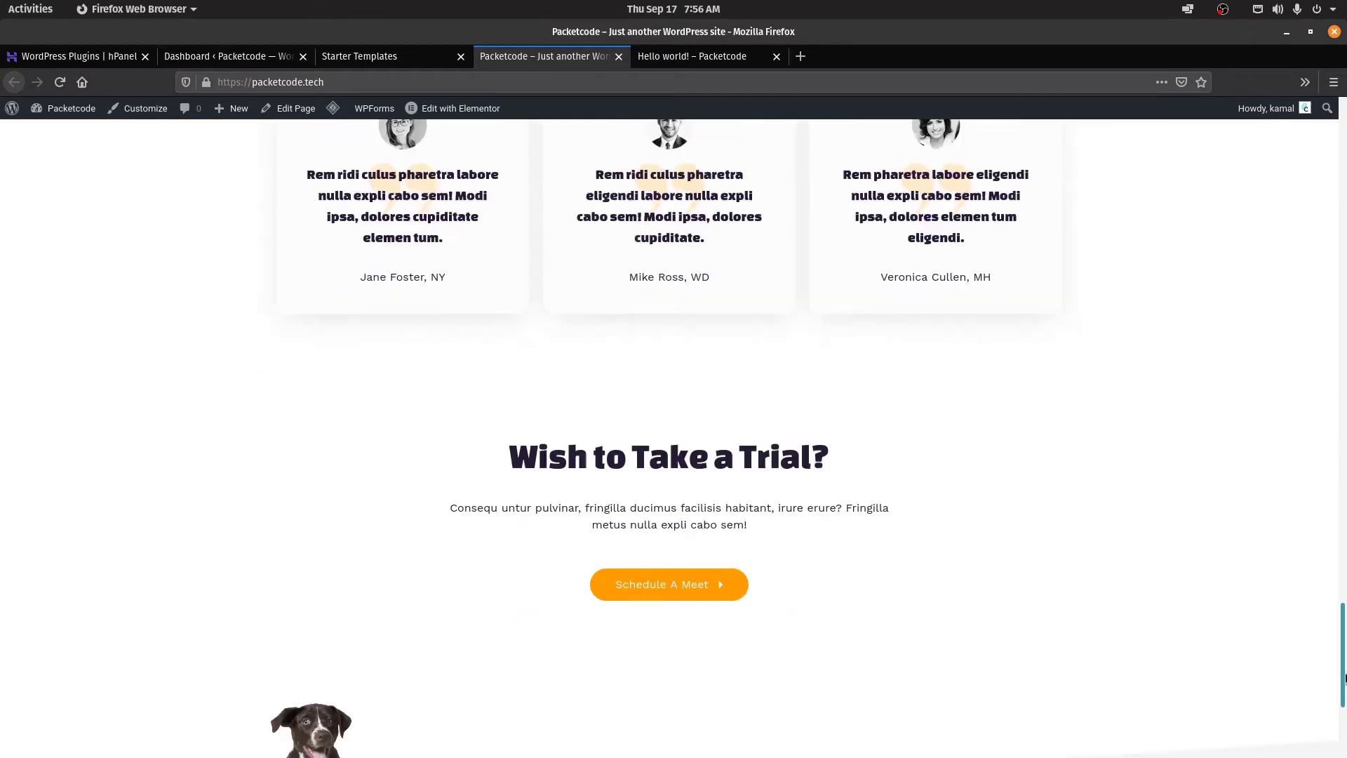
Open the installed plugins list in the WordPress admin and examine the Akismet Anti-Spam and All-in-One WP Migration entries
{"action": "key", "text": "ctrl+Page_Up"}
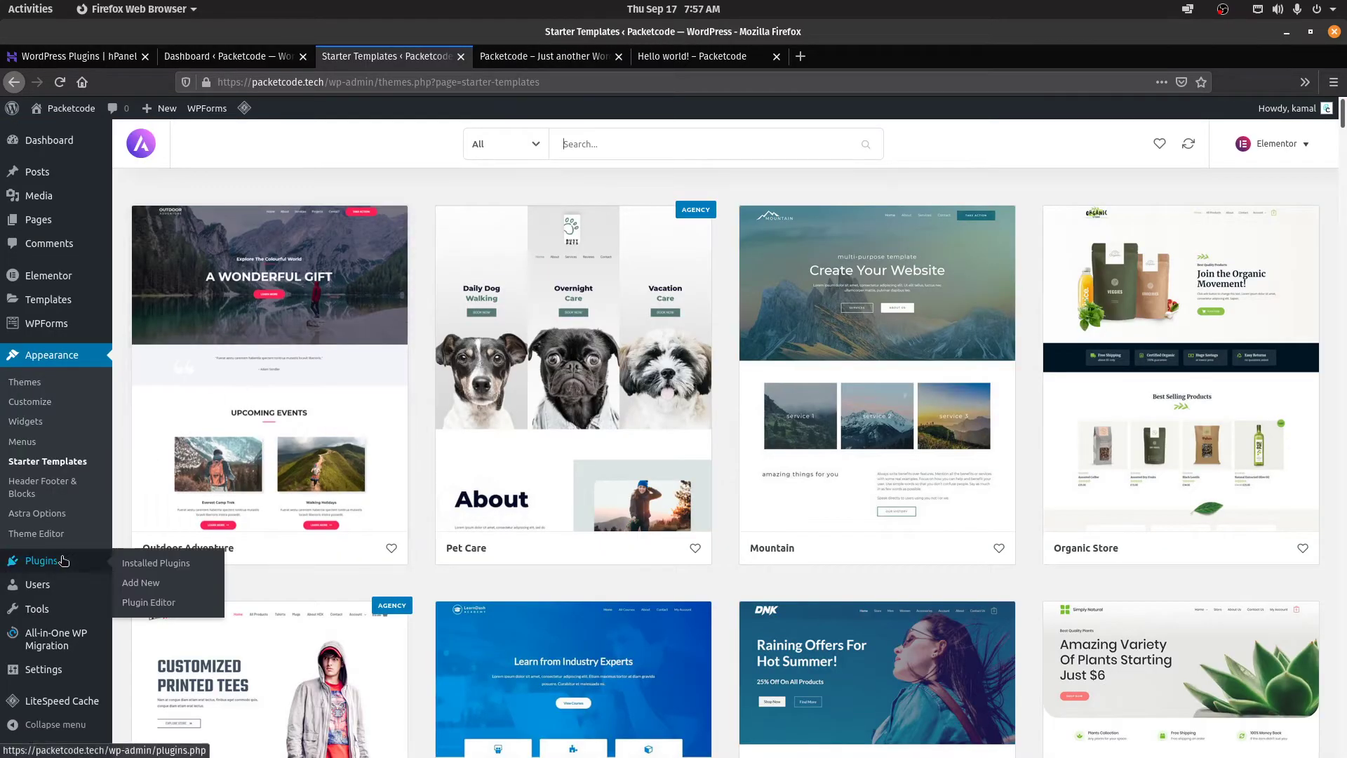
{"action": "left_click", "coordinate": [63, 560]}
{"action": "scroll", "coordinate": [422, 404], "scroll_direction": "down", "scroll_amount": 2}
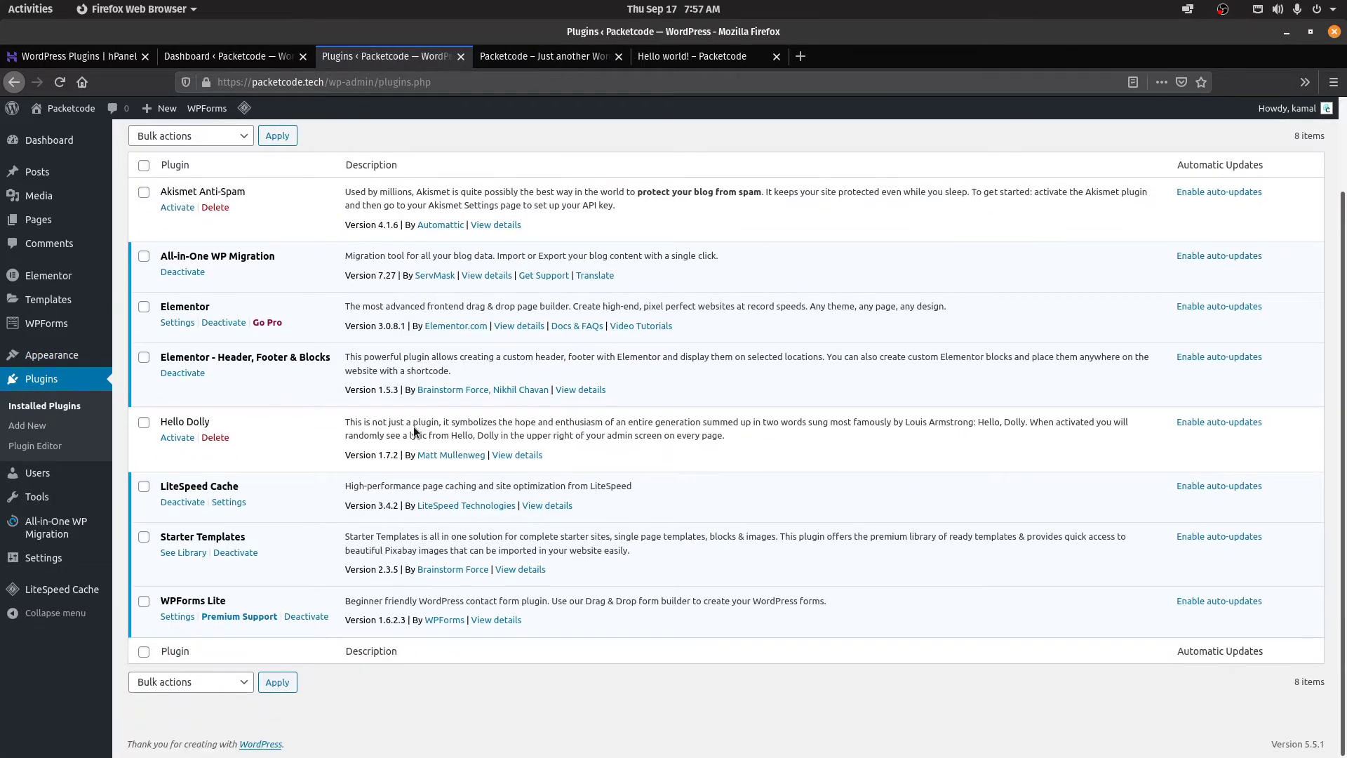
{"action": "scroll", "coordinate": [414, 427], "scroll_direction": "up", "scroll_amount": 2}
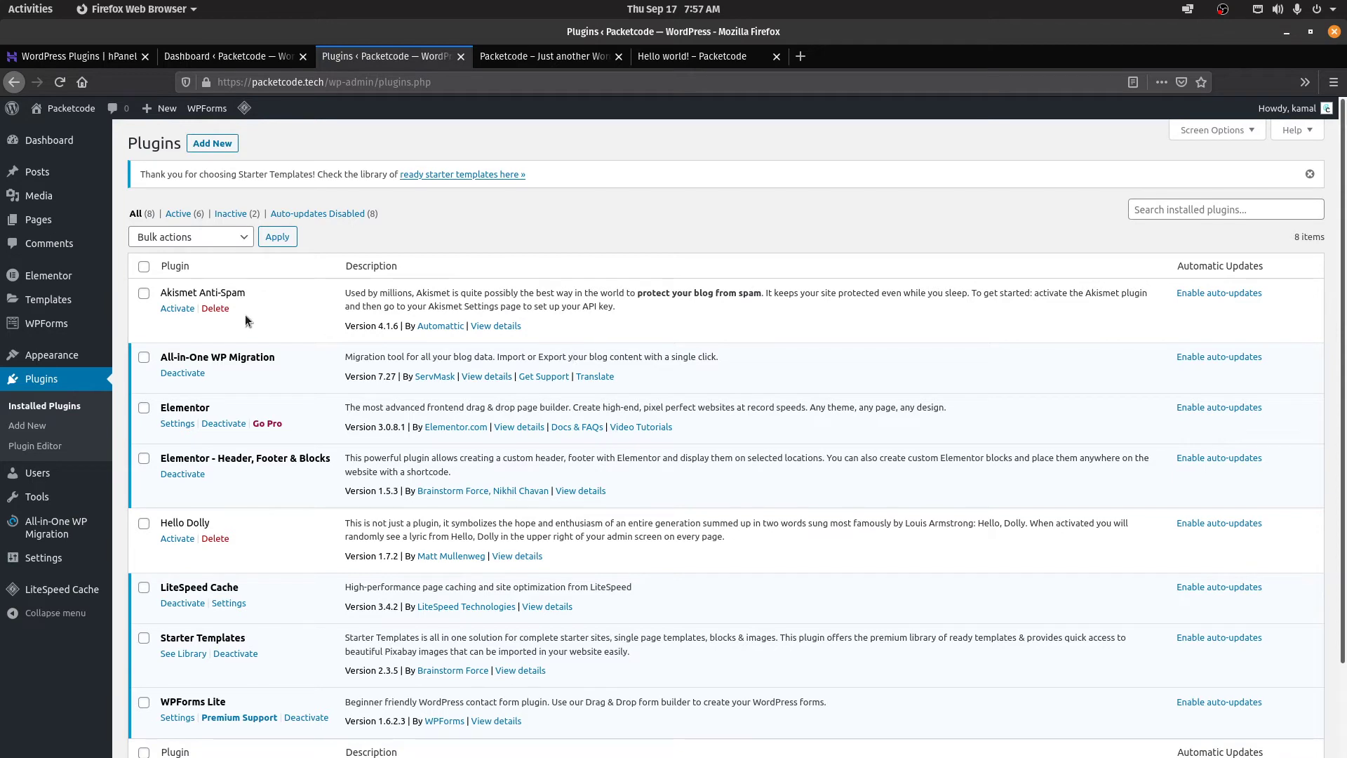
{"action": "left_click_drag", "start_coordinate": [272, 292], "coordinate": [151, 295]}
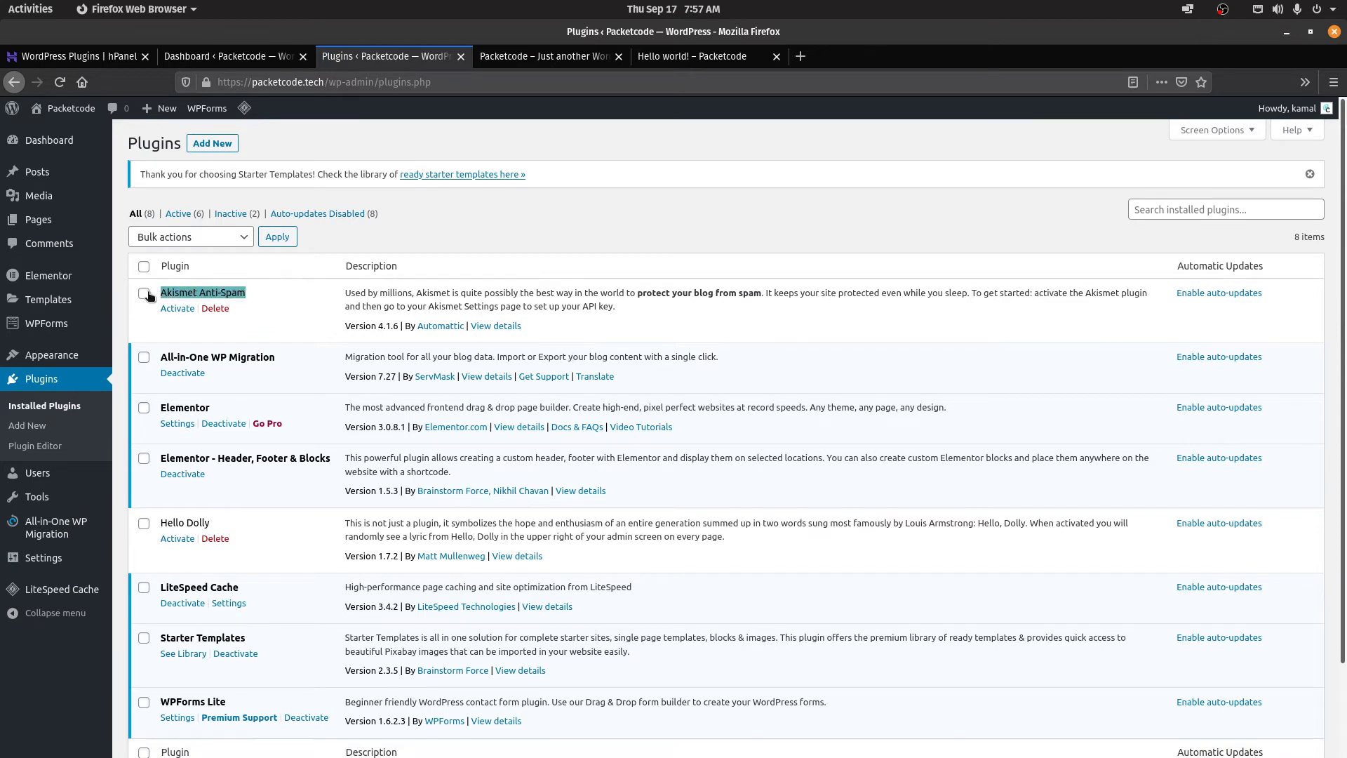
{"action": "left_click", "coordinate": [294, 289]}
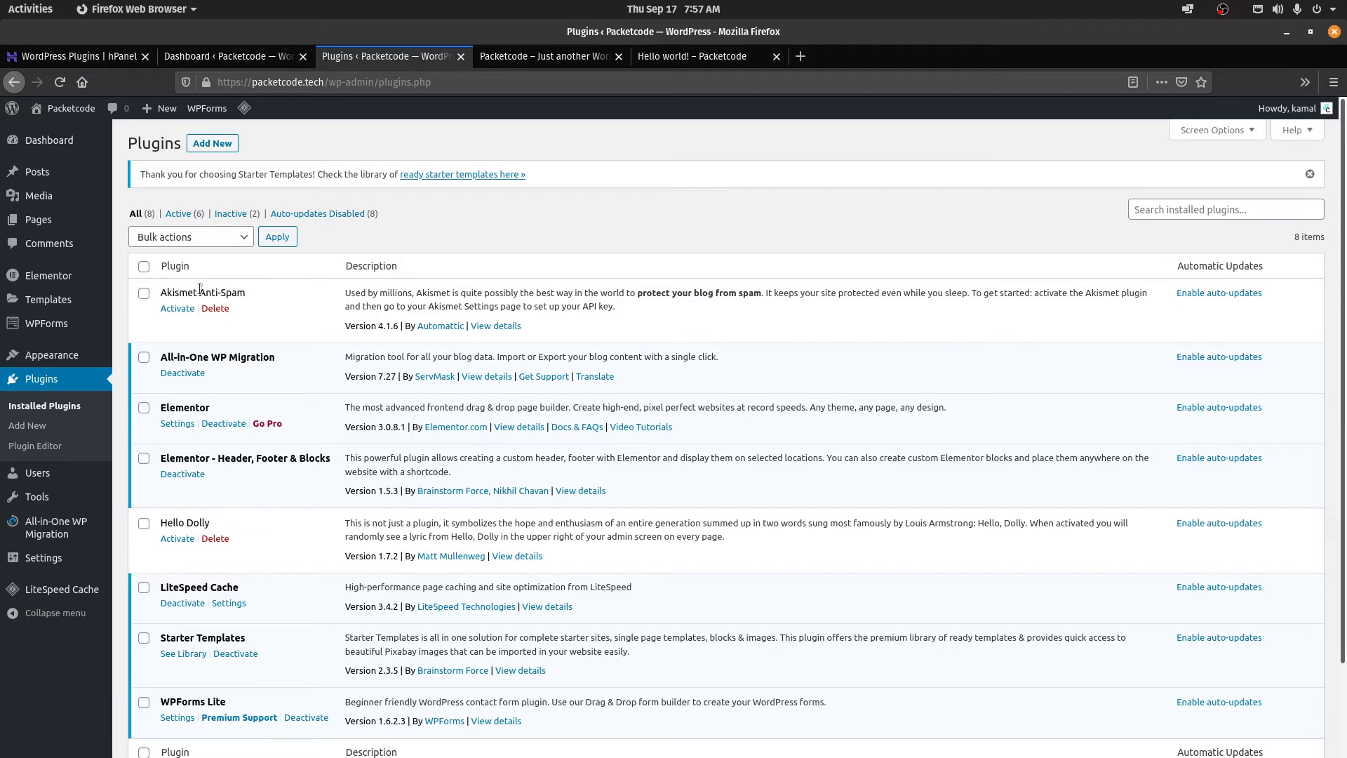
{"action": "left_click_drag", "start_coordinate": [160, 292], "coordinate": [225, 297]}
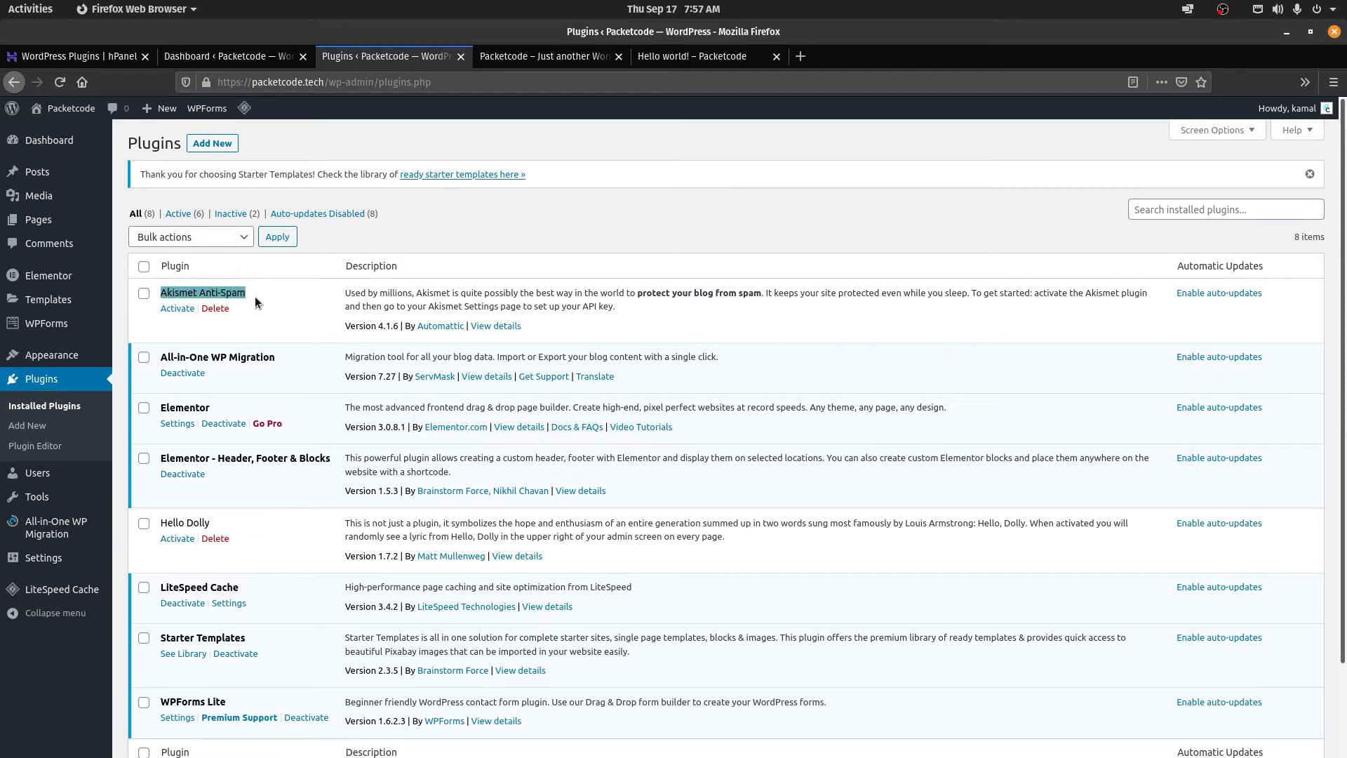
{"action": "left_click", "coordinate": [268, 302]}
{"action": "left_click_drag", "start_coordinate": [161, 359], "coordinate": [288, 360]}
{"action": "left_click", "coordinate": [287, 361]}
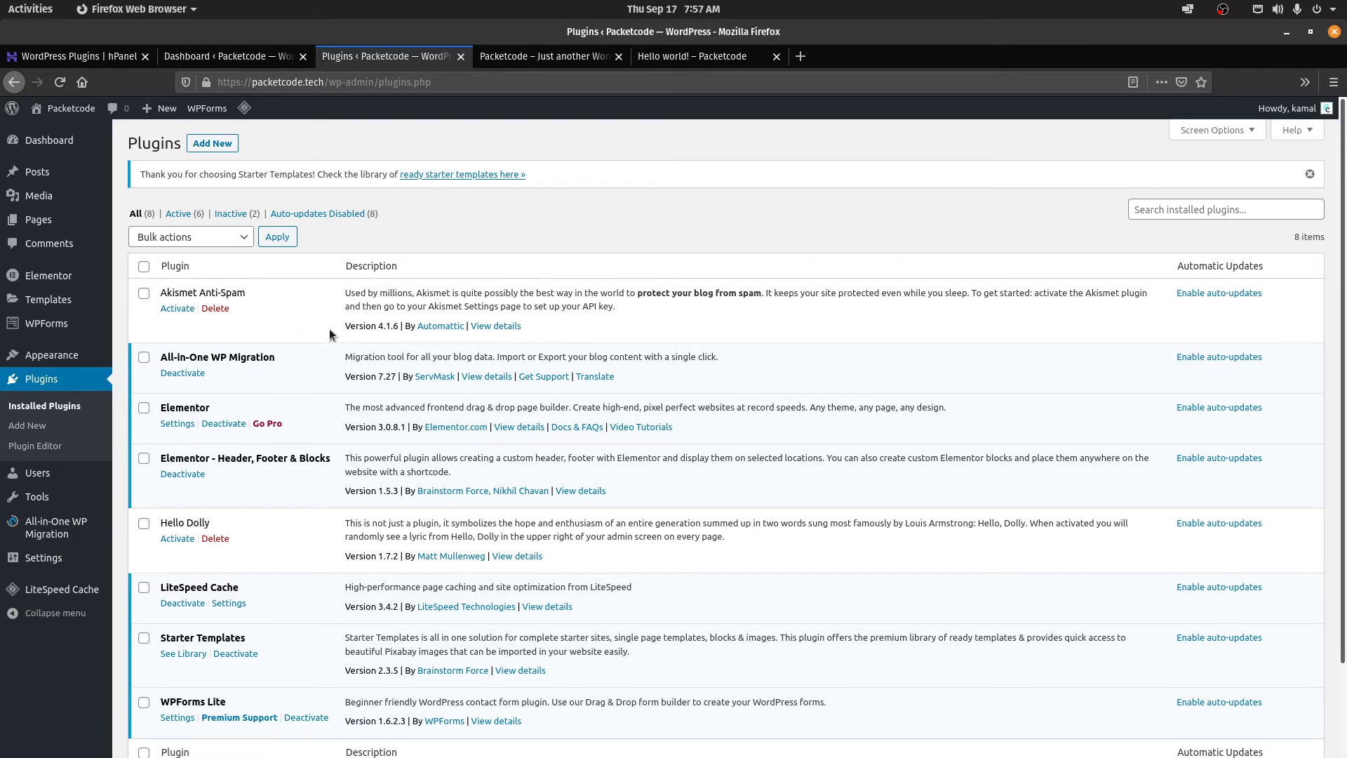
{"action": "left_click_drag", "start_coordinate": [288, 360], "coordinate": [163, 352]}
{"action": "left_click", "coordinate": [316, 368]}
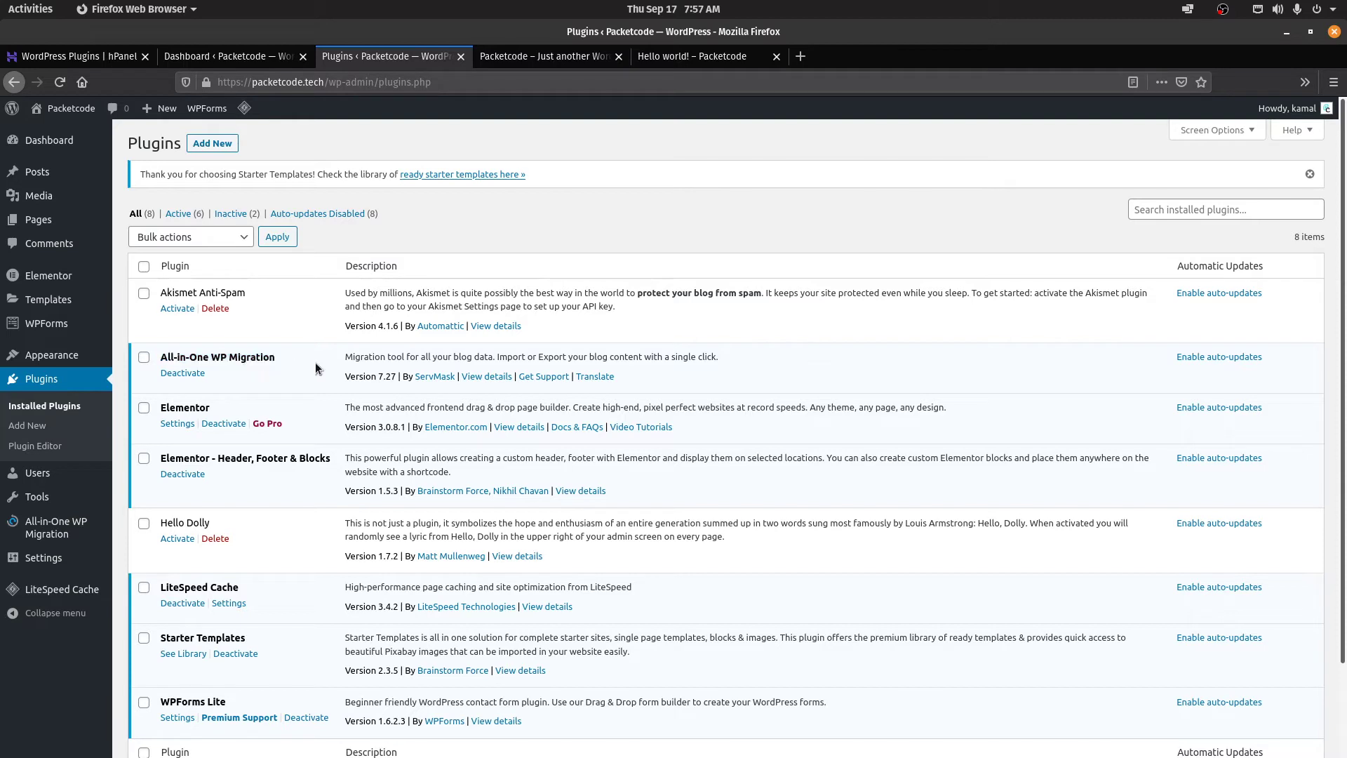
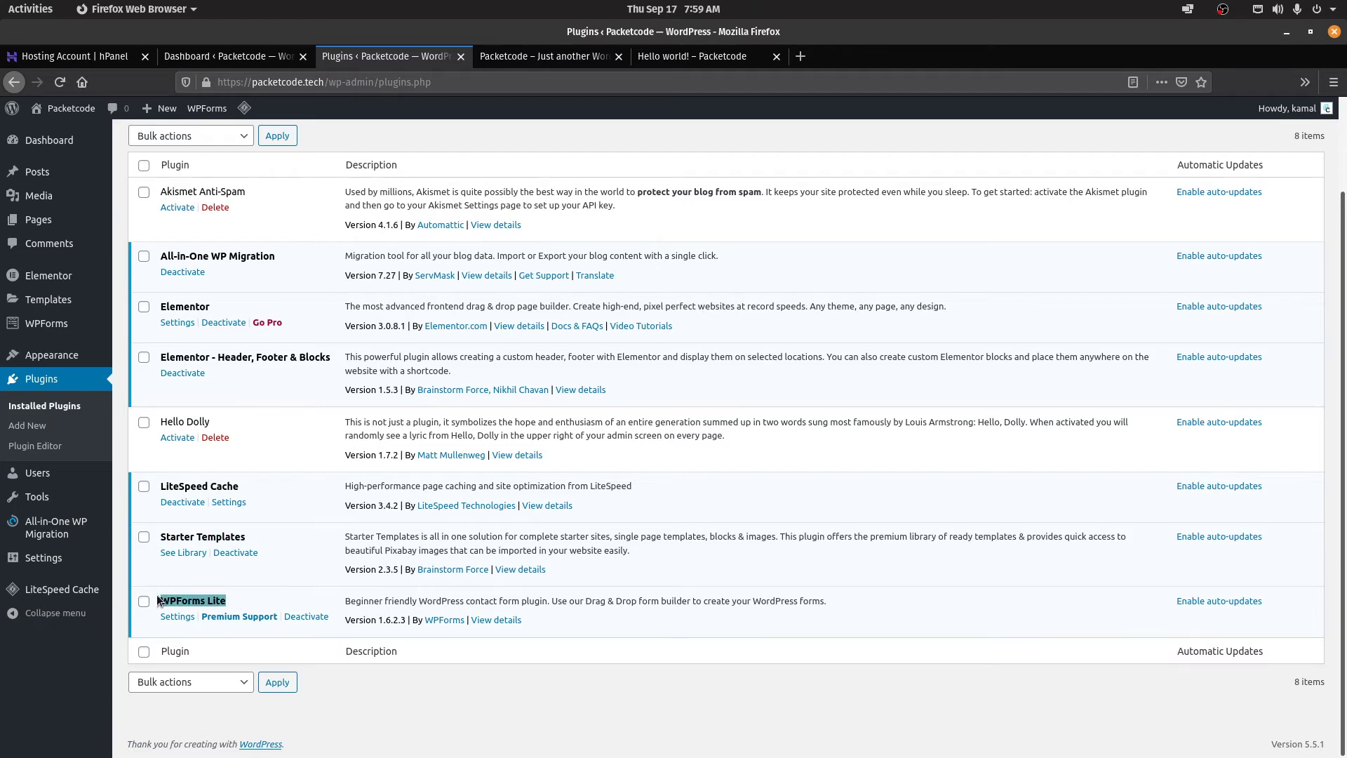
Examine the WPForms Lite plugin entry and the WPForms and Elementor admin menu items
{"action": "left_click", "coordinate": [255, 602]}
{"action": "left_click_drag", "start_coordinate": [195, 603], "coordinate": [157, 604]}
{"action": "left_click", "coordinate": [233, 601]}
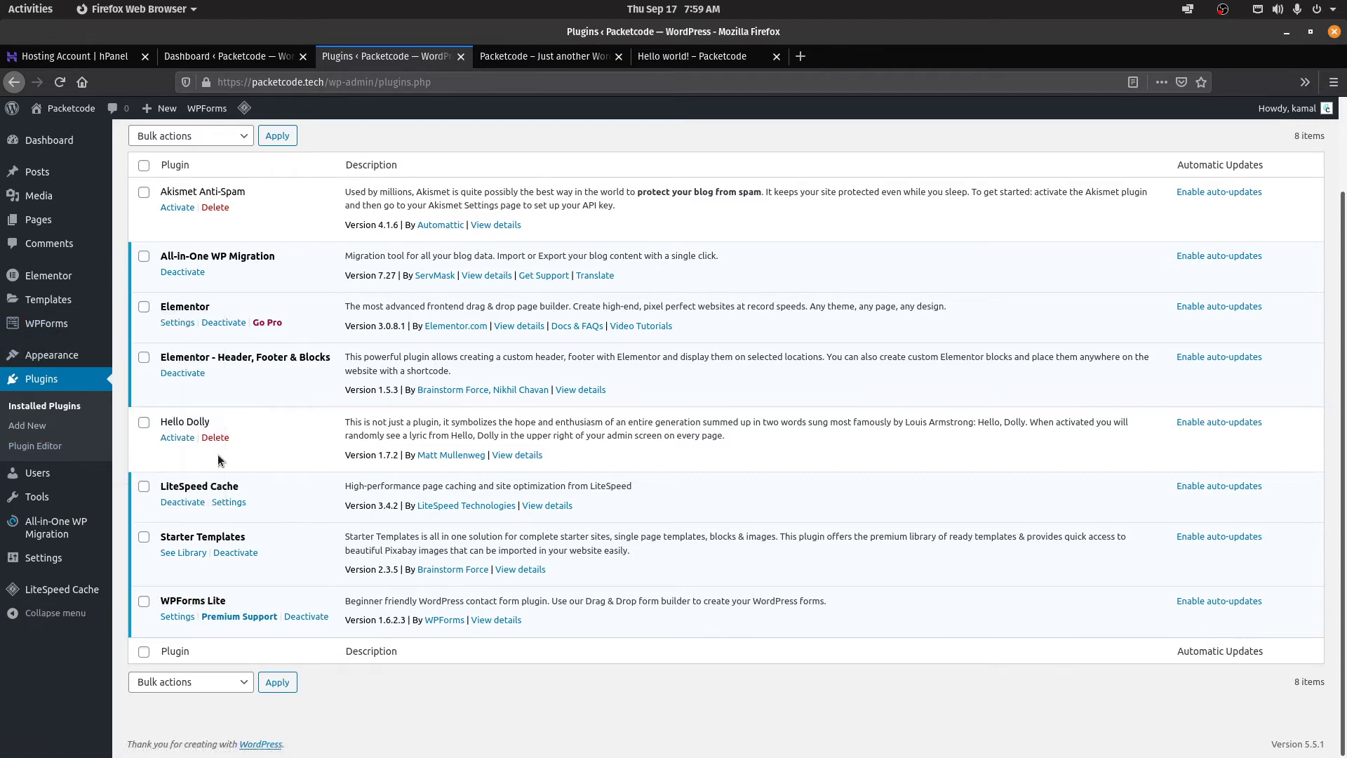
{"action": "mouse_move", "coordinate": [40, 325]}
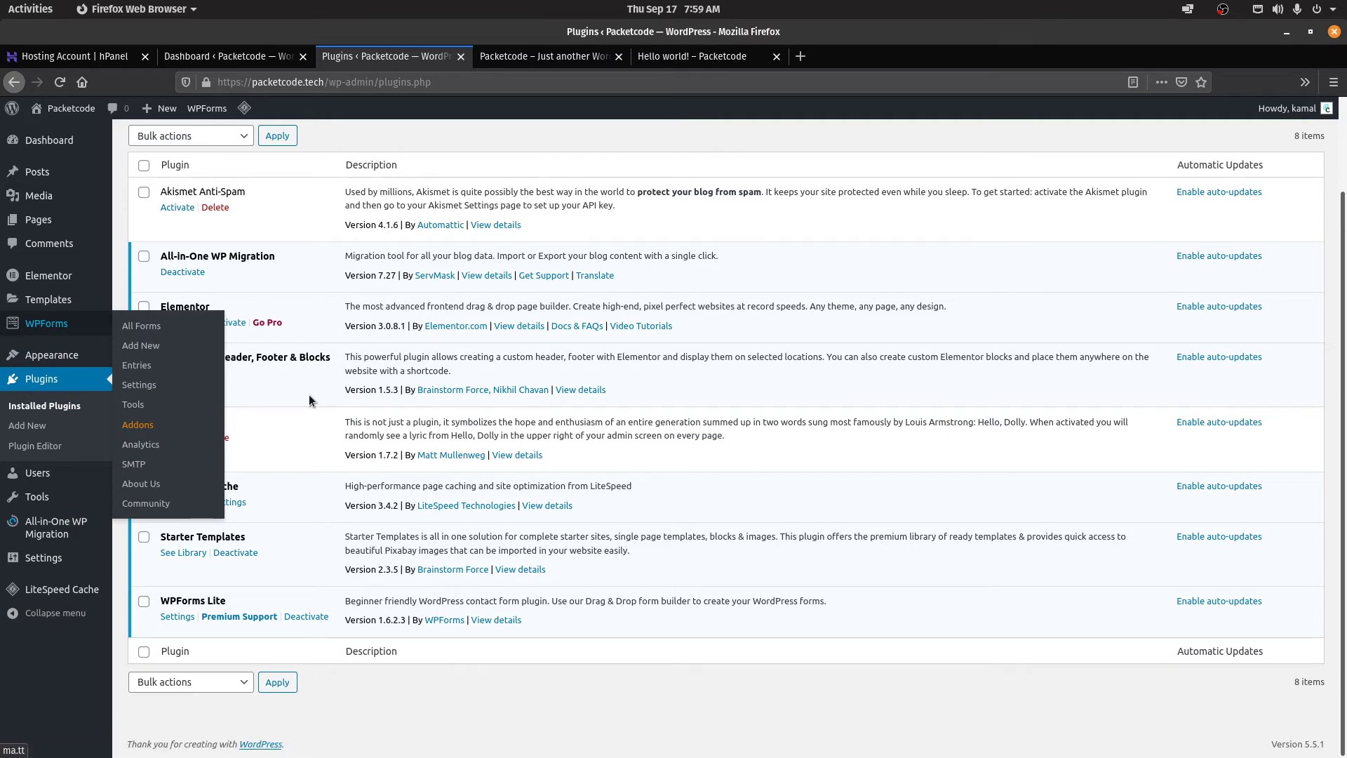
{"action": "mouse_move", "coordinate": [67, 281]}
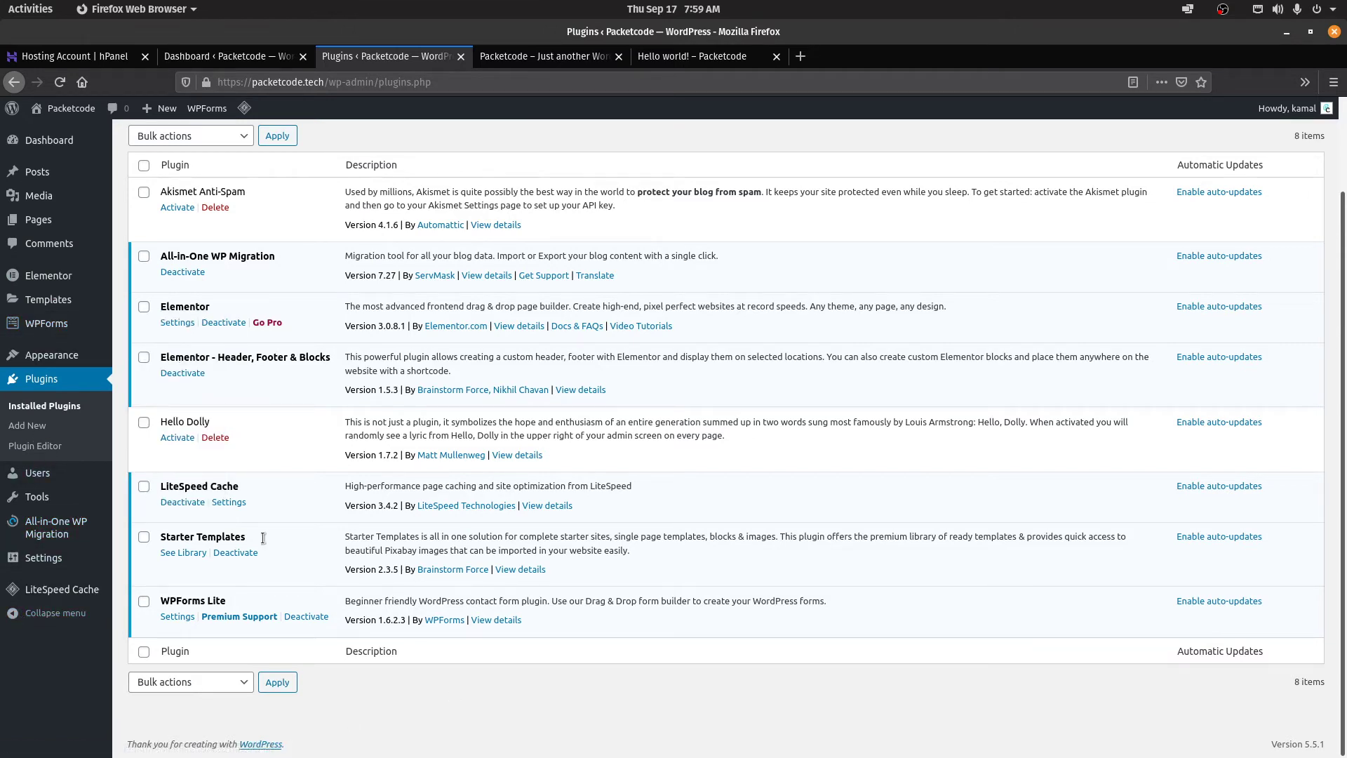
Open the "Hello world!" post from the posts list and load it in the Elementor editor
{"action": "left_click", "coordinate": [72, 176]}
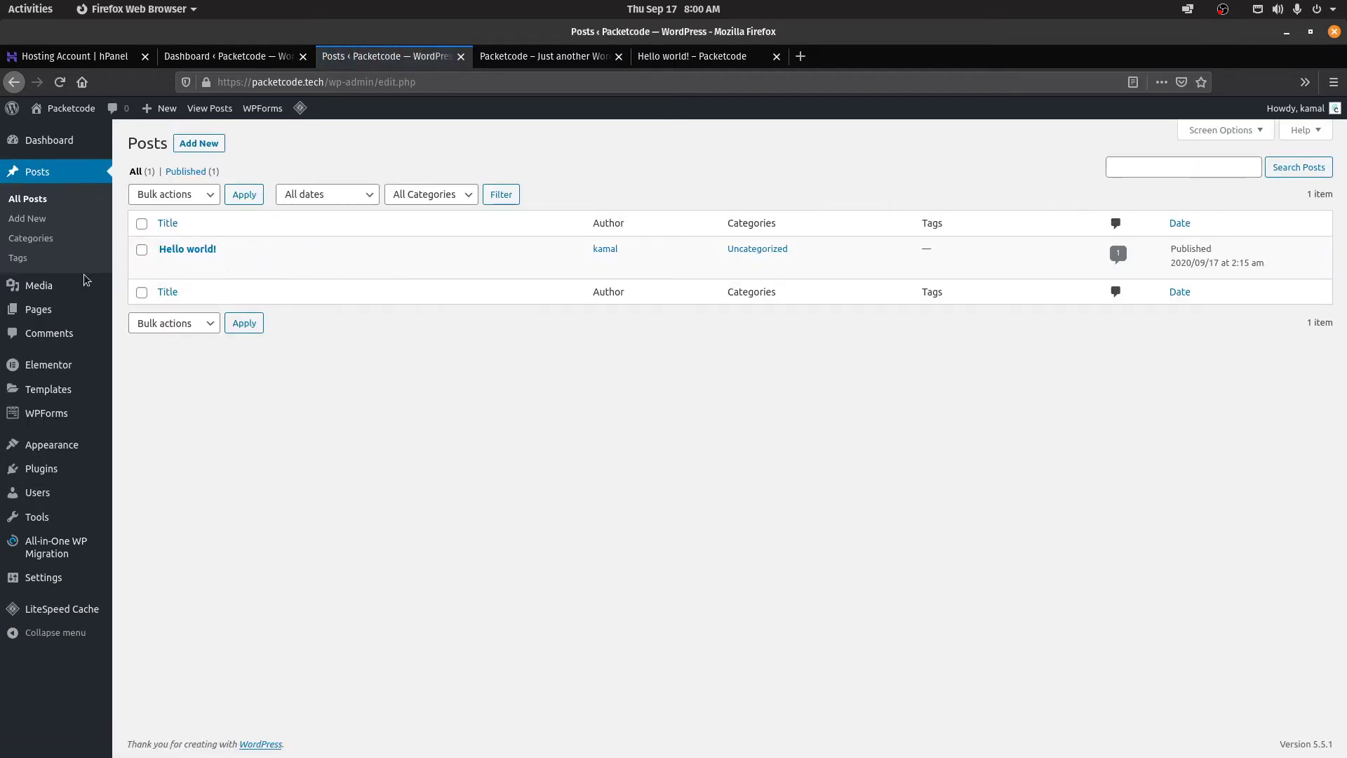
{"action": "left_click", "coordinate": [188, 249]}
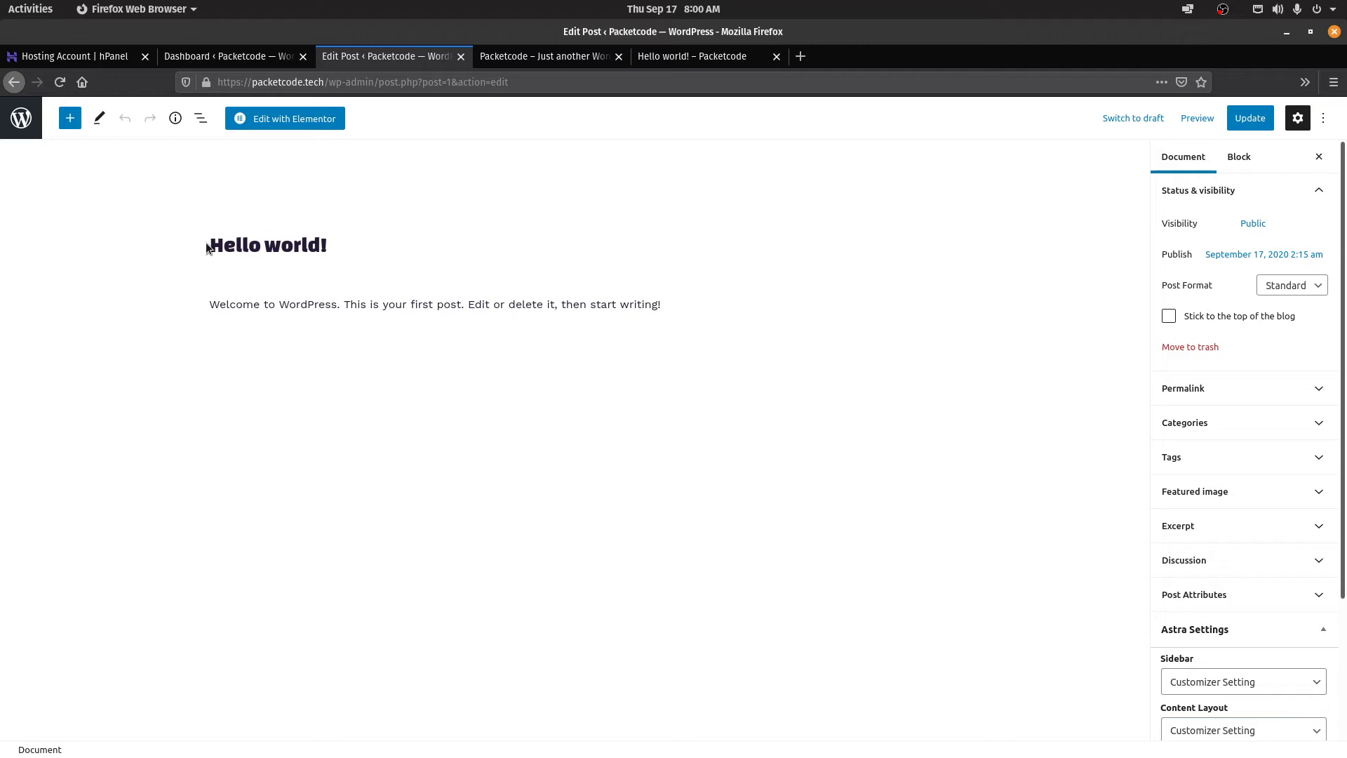
{"action": "left_click_drag", "start_coordinate": [339, 251], "coordinate": [211, 246]}
{"action": "left_click", "coordinate": [607, 303]}
{"action": "left_click_drag", "start_coordinate": [661, 304], "coordinate": [148, 307]}
{"action": "left_click", "coordinate": [445, 370]}
{"action": "left_click", "coordinate": [300, 119]}
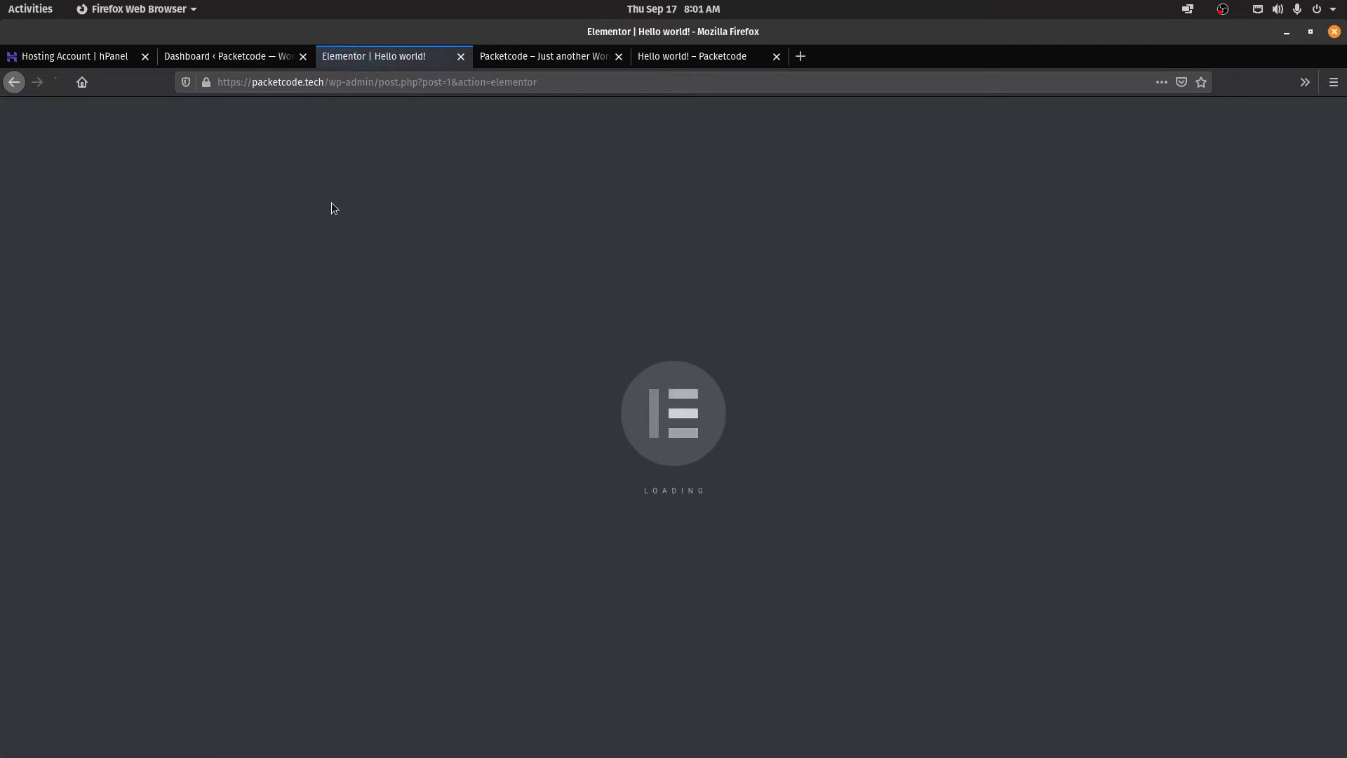
{"action": "scroll", "coordinate": [719, 361], "scroll_direction": "down", "scroll_amount": 5}
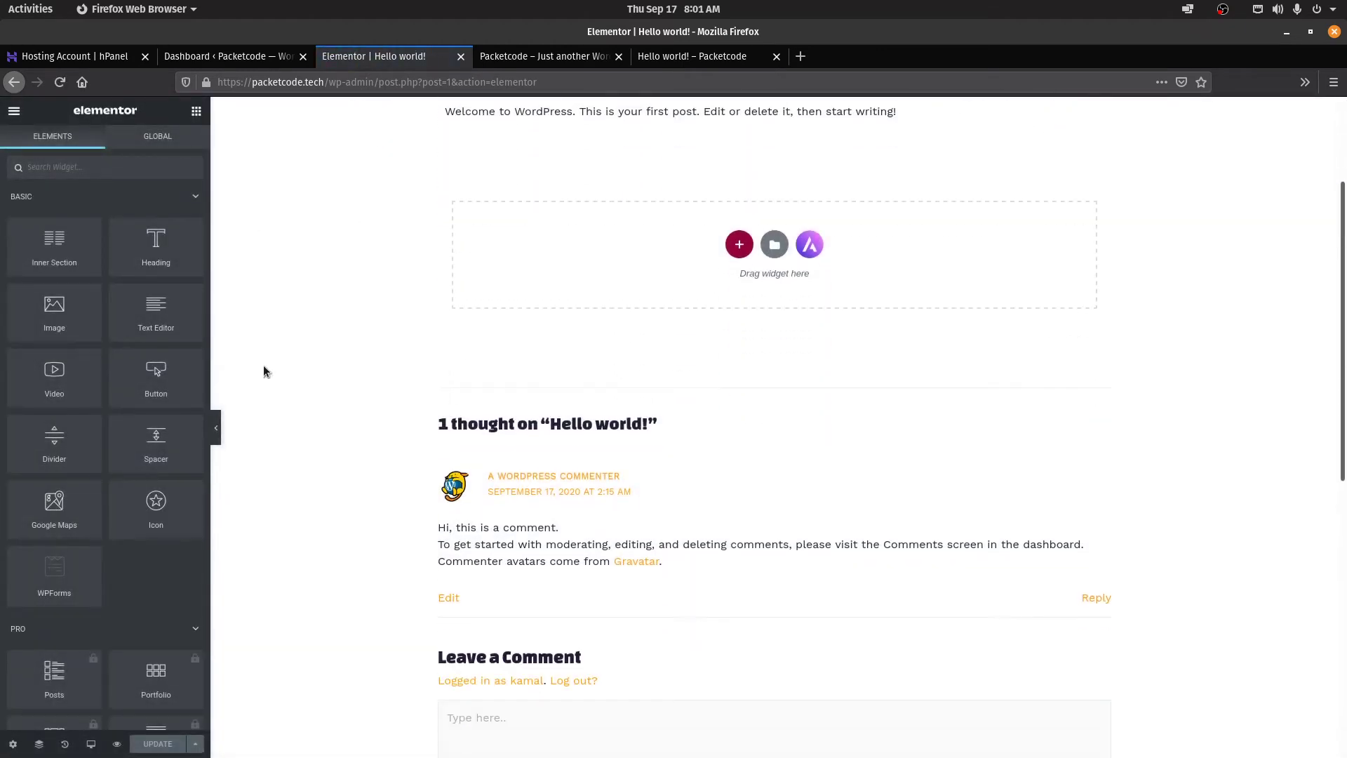
{"action": "scroll", "coordinate": [1345, 336], "scroll_direction": "up", "scroll_amount": 5}
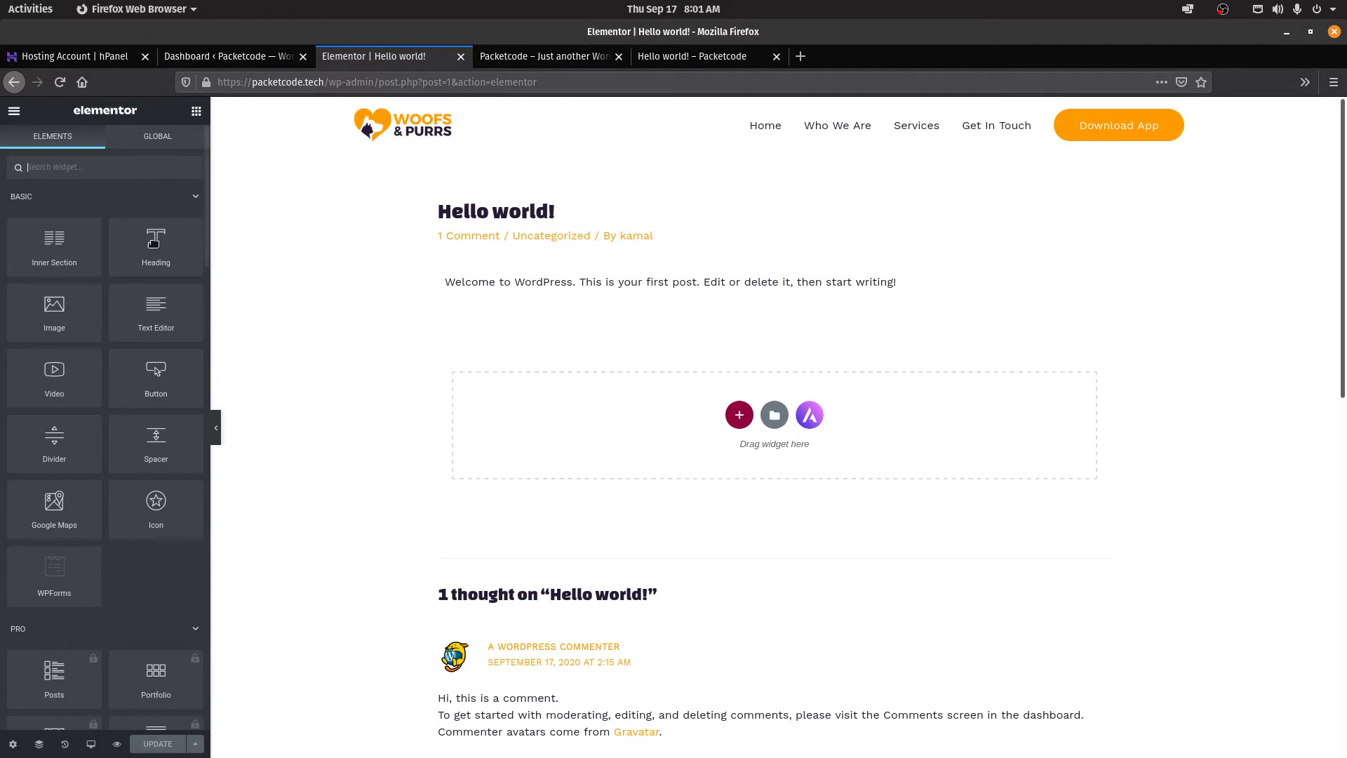
Add an Image widget in the empty section below the post's welcome text
{"action": "left_click_drag", "start_coordinate": [53, 316], "coordinate": [734, 453]}
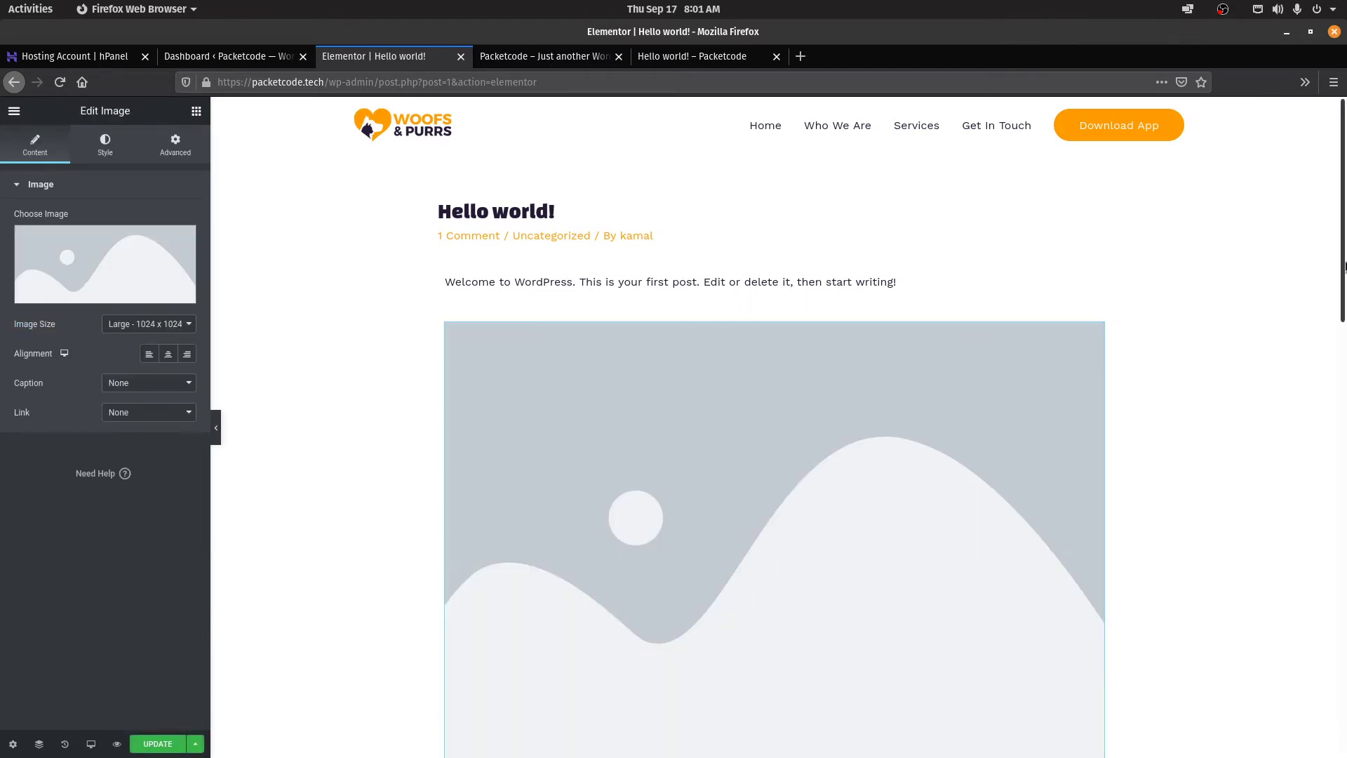
{"action": "scroll", "coordinate": [430, 342], "scroll_direction": "down", "scroll_amount": 8}
{"action": "scroll", "coordinate": [430, 342], "scroll_direction": "up", "scroll_amount": 5}
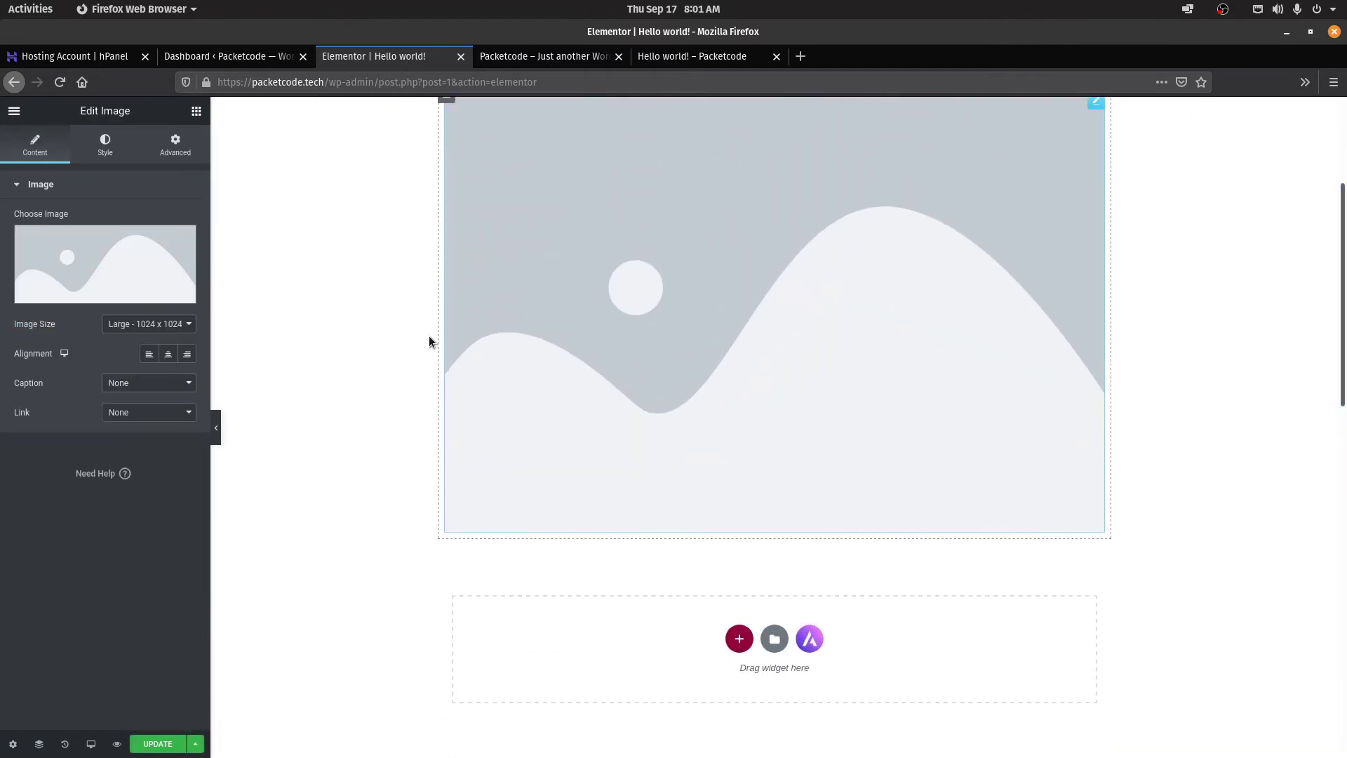
Set the Image widget's picture to teammate1-free-img-1.png from the media library
{"action": "left_click", "coordinate": [119, 263]}
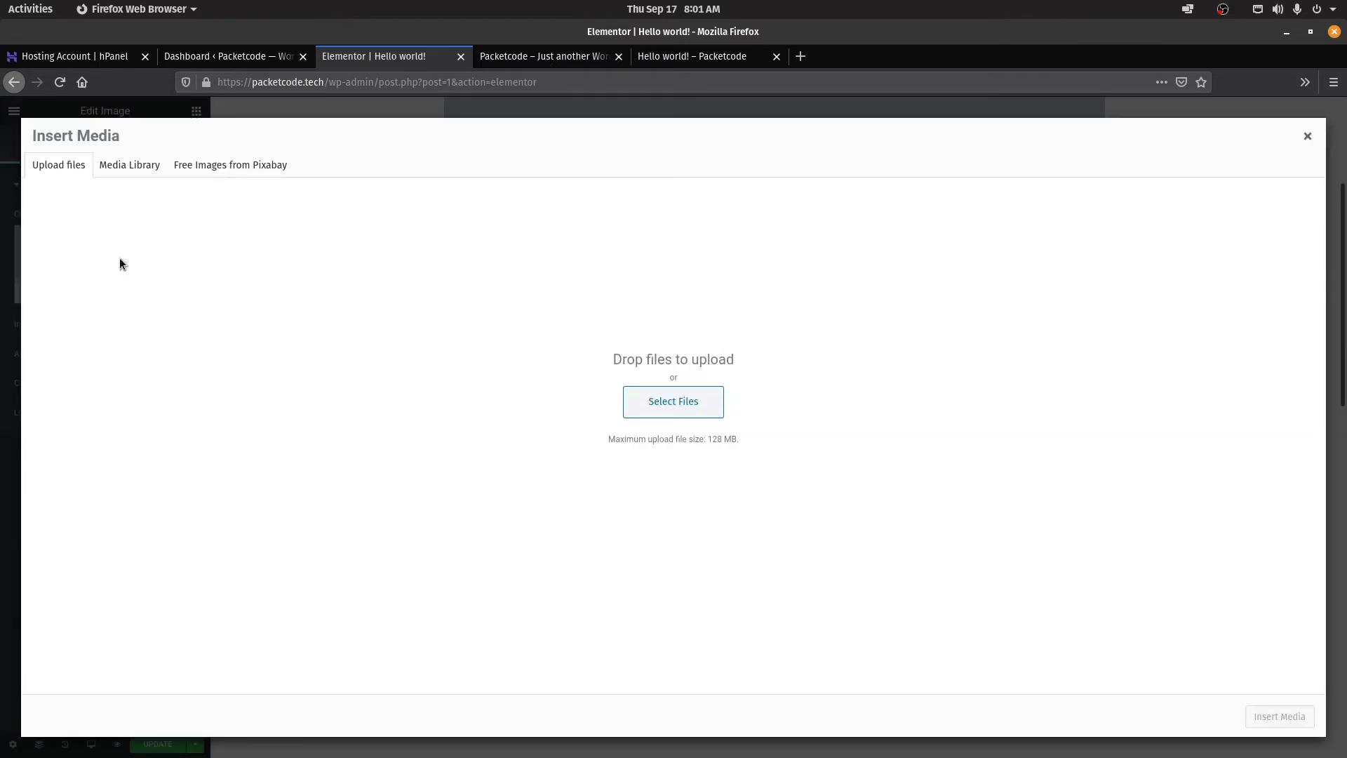
{"action": "left_click", "coordinate": [139, 172]}
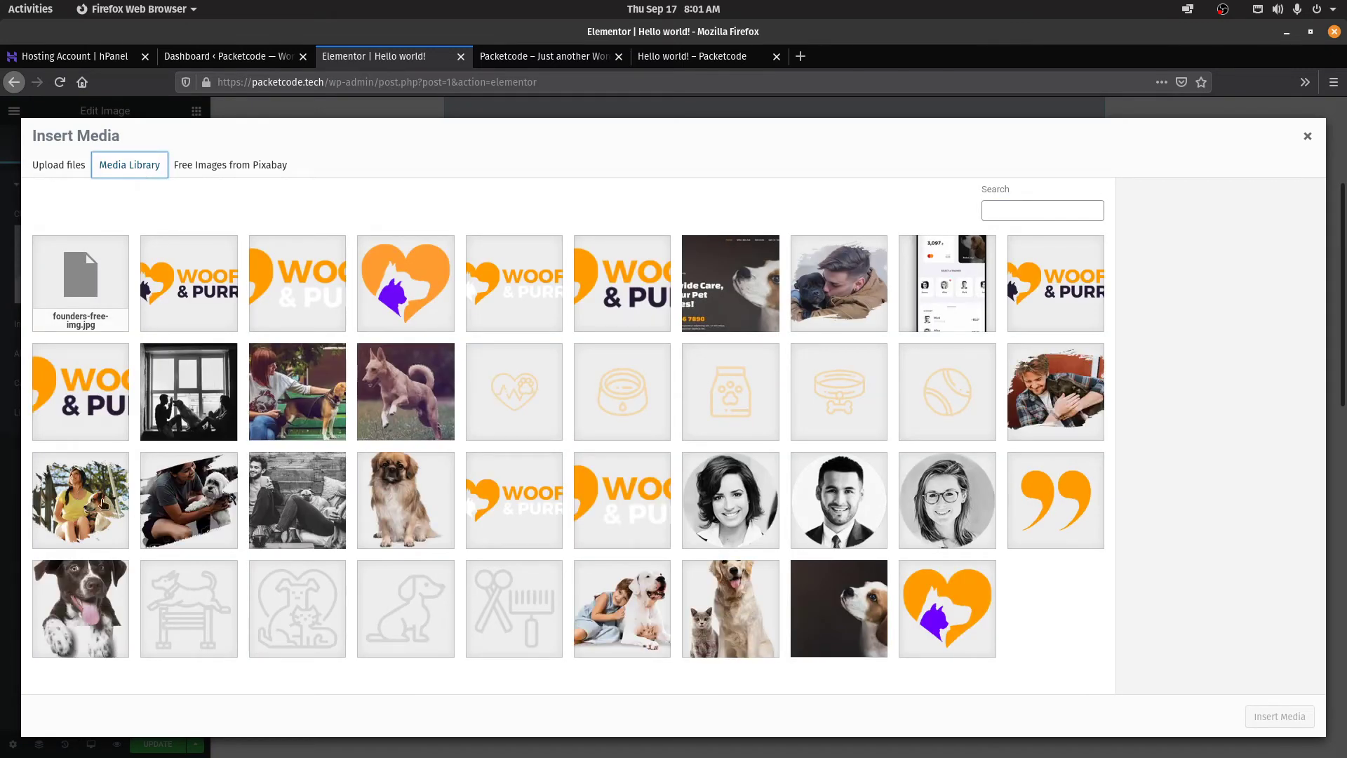
{"action": "left_click", "coordinate": [184, 494]}
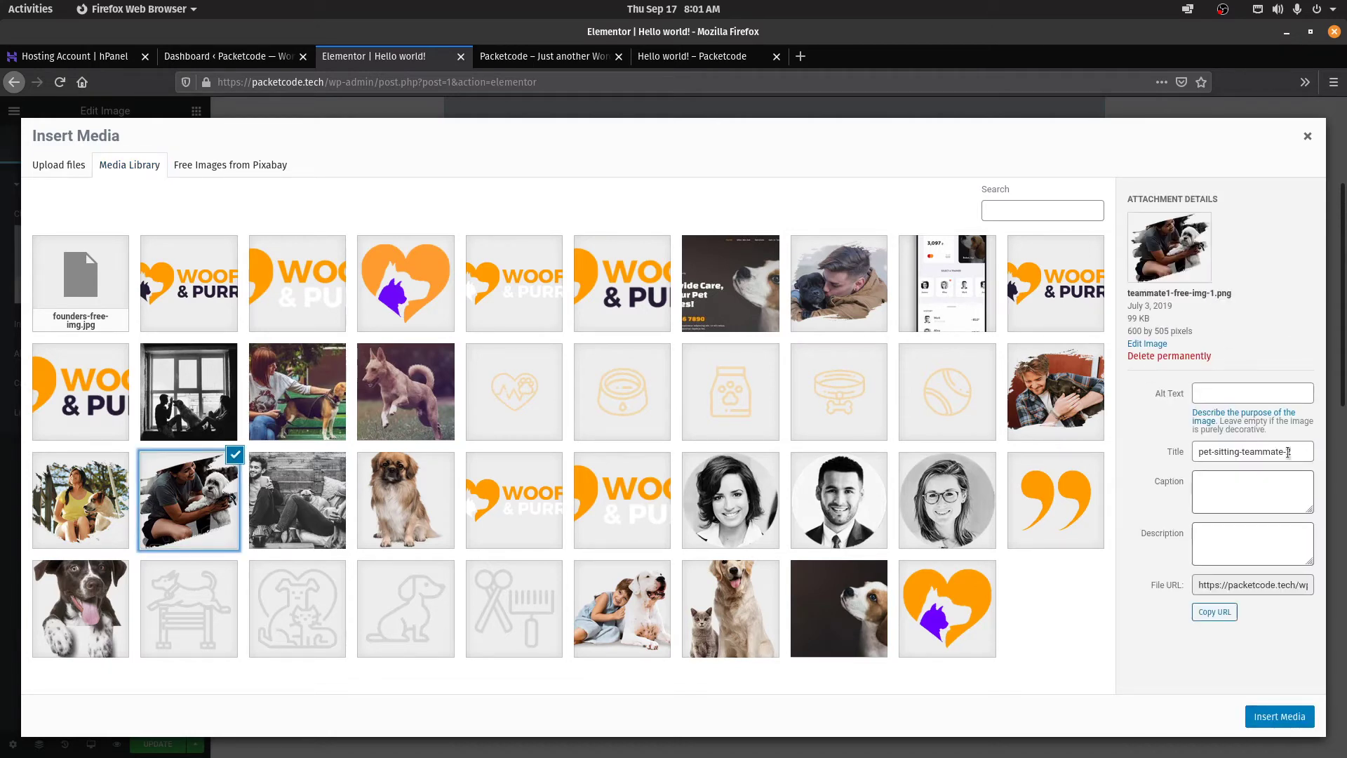
{"action": "left_click", "coordinate": [1280, 717]}
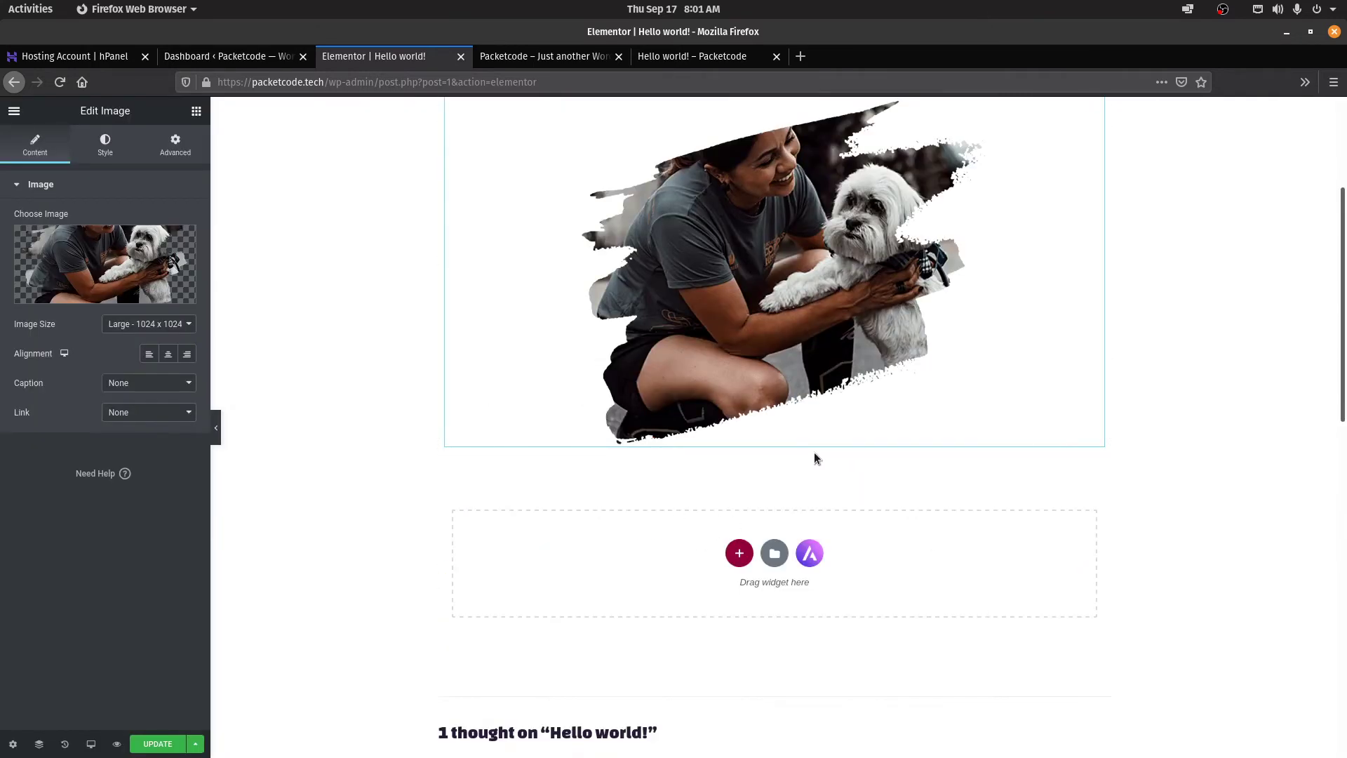
{"action": "scroll", "coordinate": [783, 461], "scroll_direction": "up", "scroll_amount": 3}
{"action": "scroll", "coordinate": [765, 433], "scroll_direction": "down", "scroll_amount": 8}
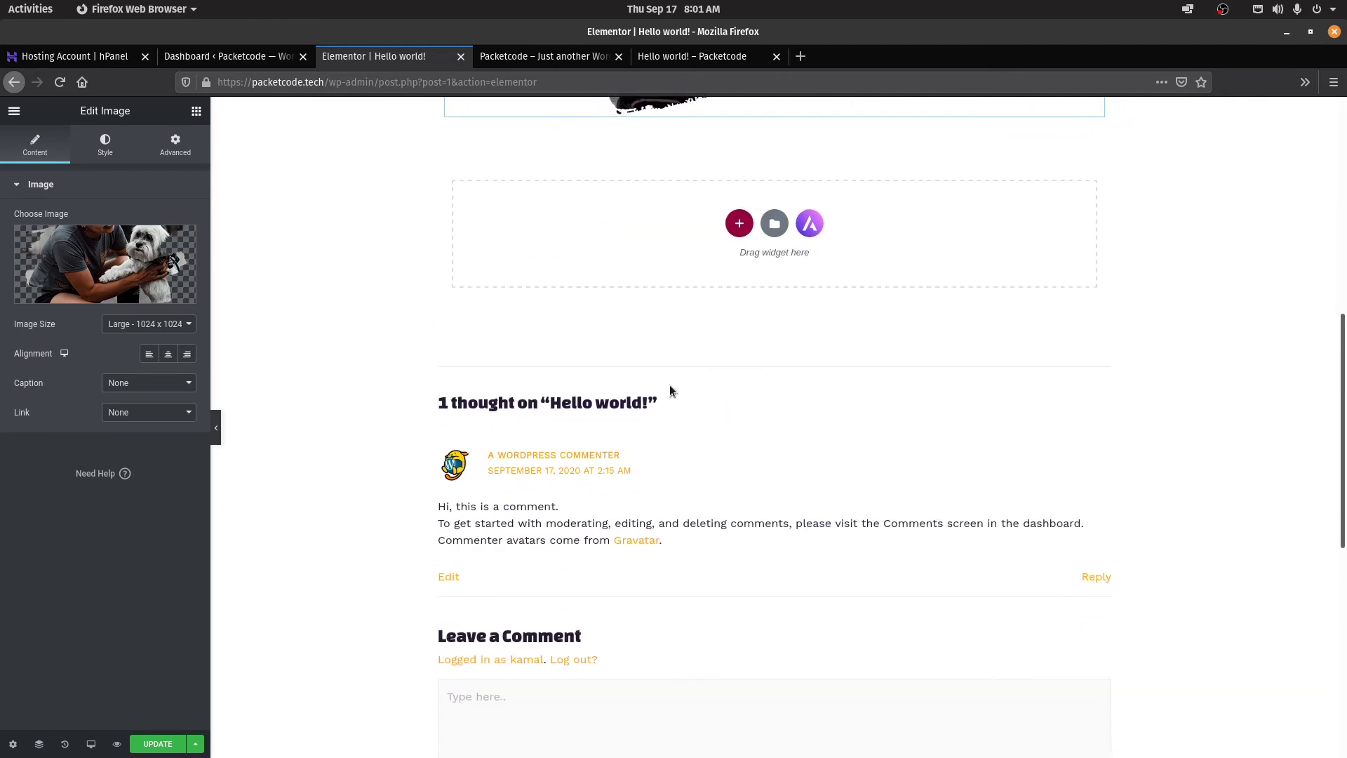
Browse Elementor's menu and widget list, and check the existing forms in the WPForms overview from the dashboard tab
{"action": "left_click", "coordinate": [14, 111]}
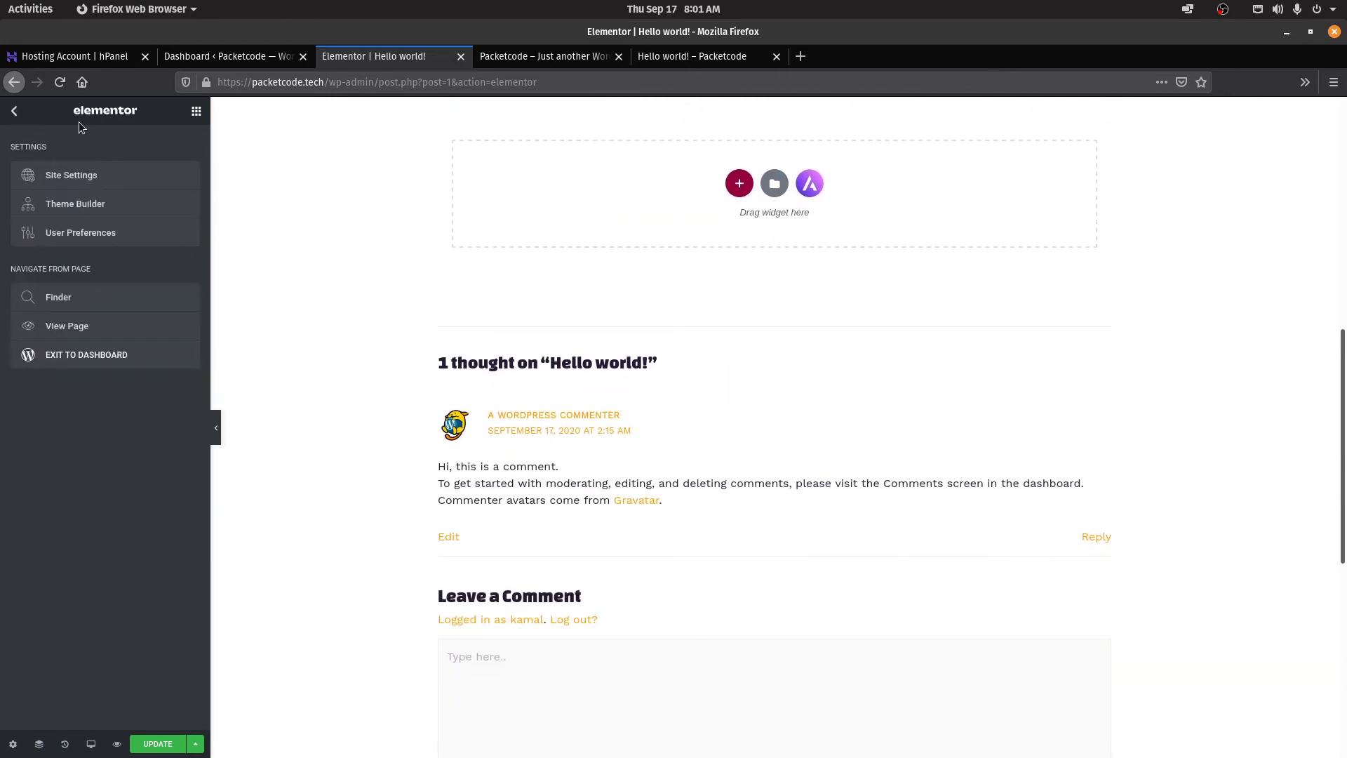
{"action": "left_click", "coordinate": [197, 111]}
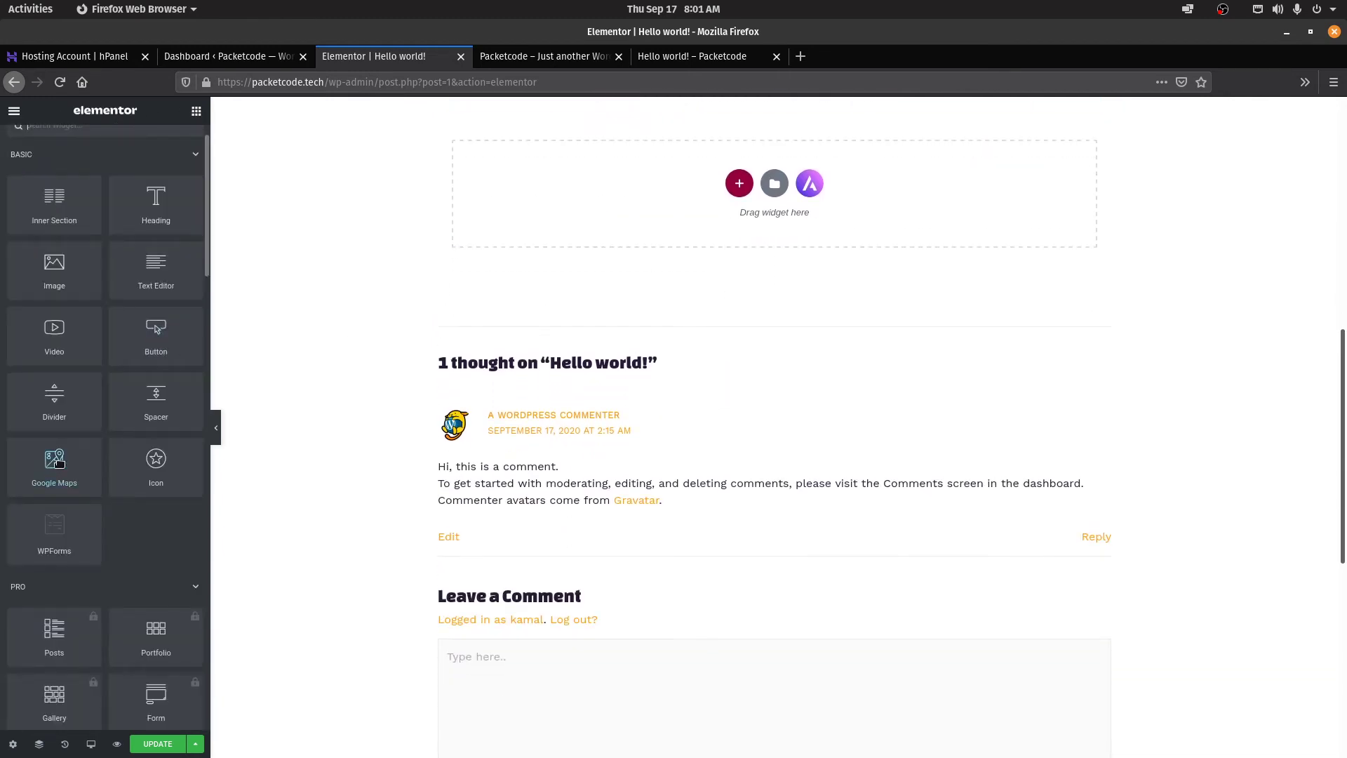
{"action": "scroll", "coordinate": [60, 463], "scroll_direction": "down", "scroll_amount": 5}
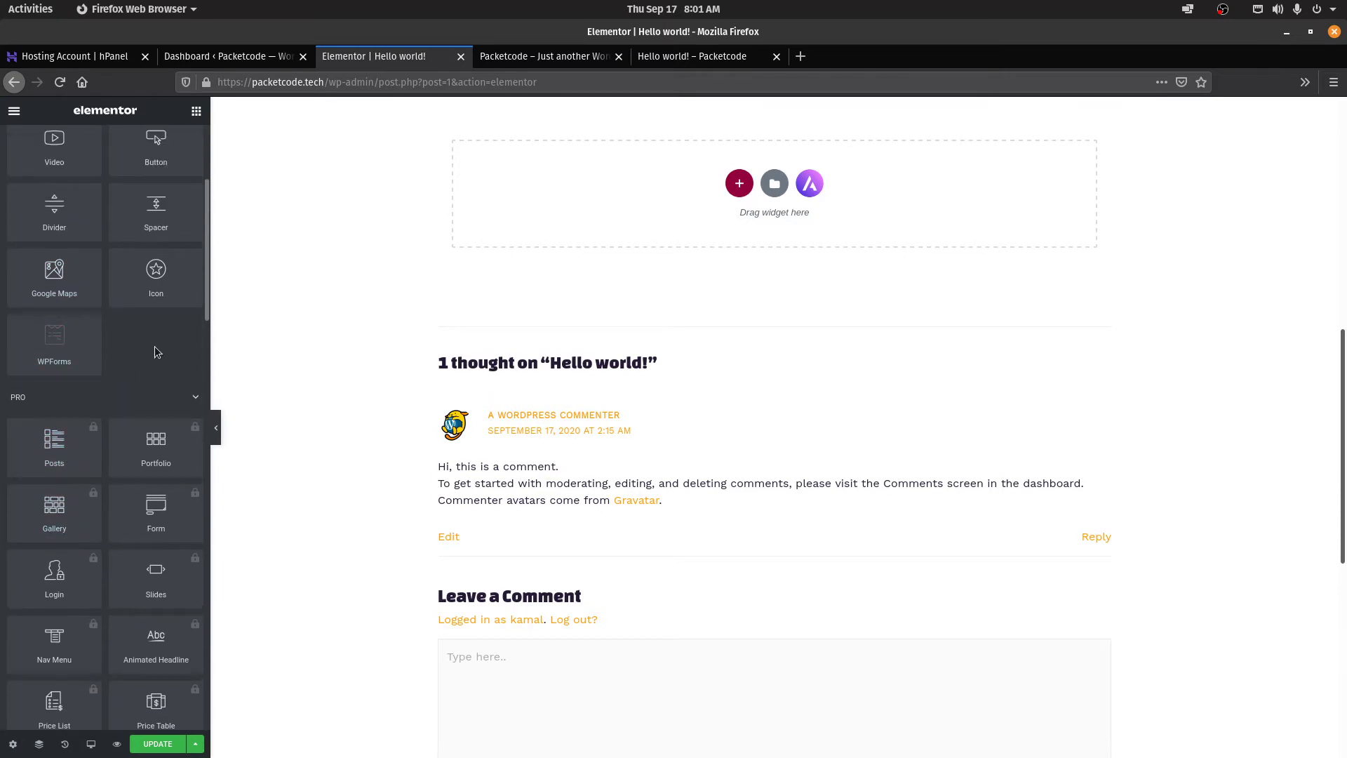
{"action": "key", "text": "ctrl+1"}
{"action": "left_click", "coordinate": [246, 52]}
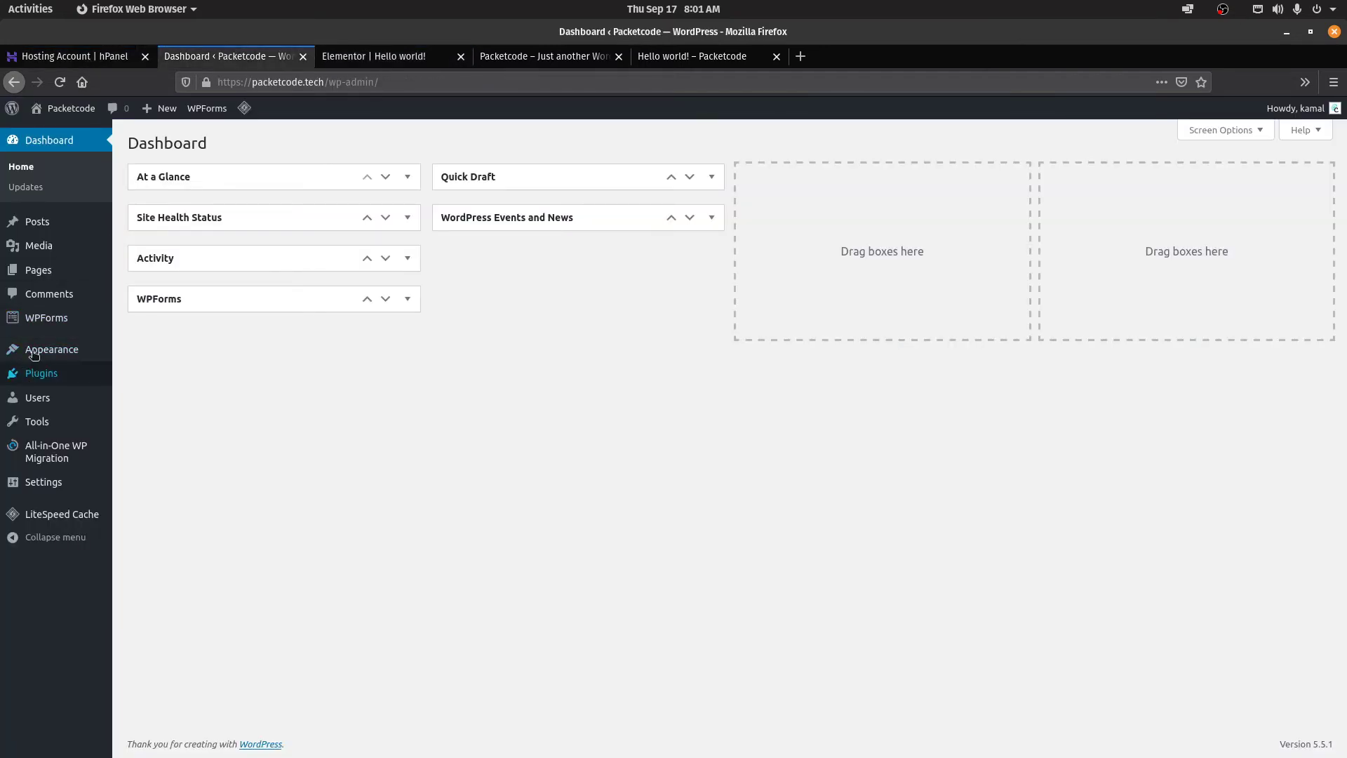
{"action": "left_click", "coordinate": [47, 318]}
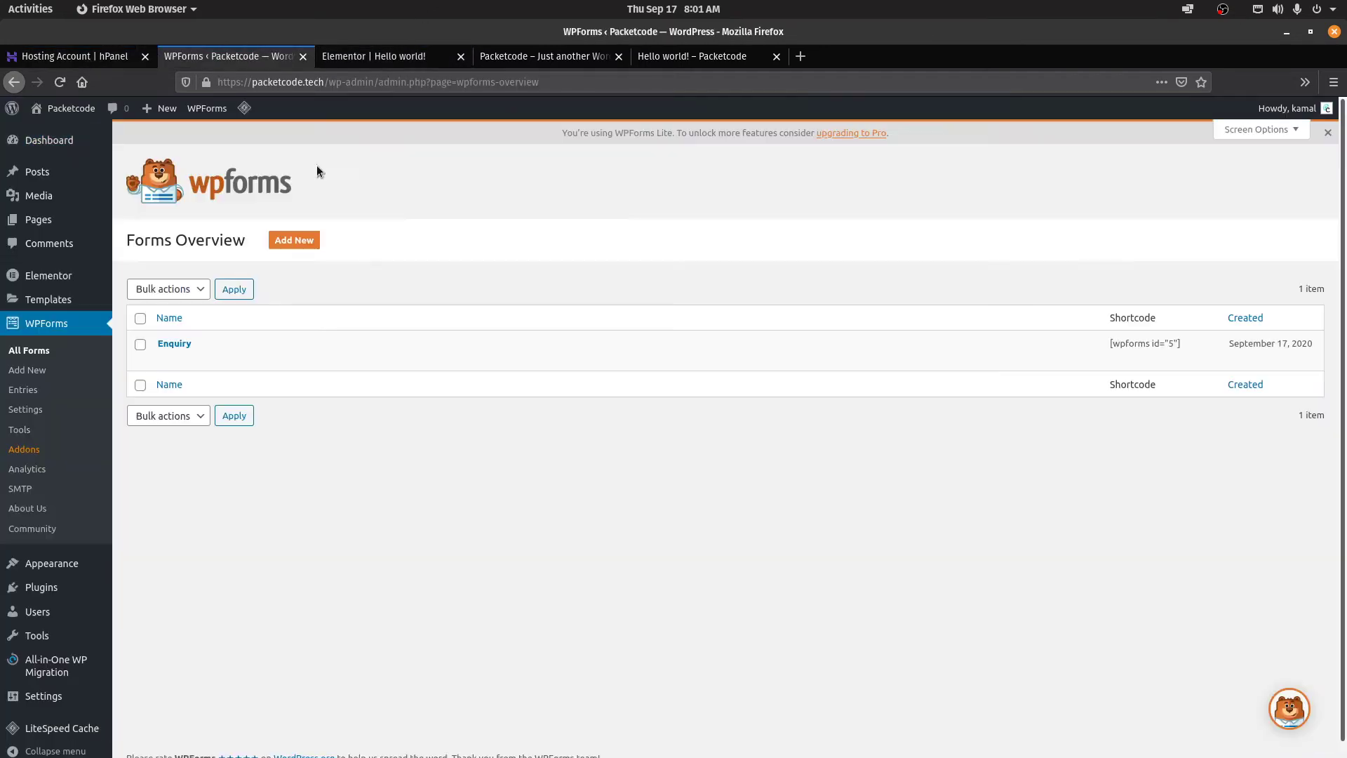
Add a WPForms widget in the empty section below the post's image and select the Enquiry form for it
{"action": "left_click", "coordinate": [379, 56]}
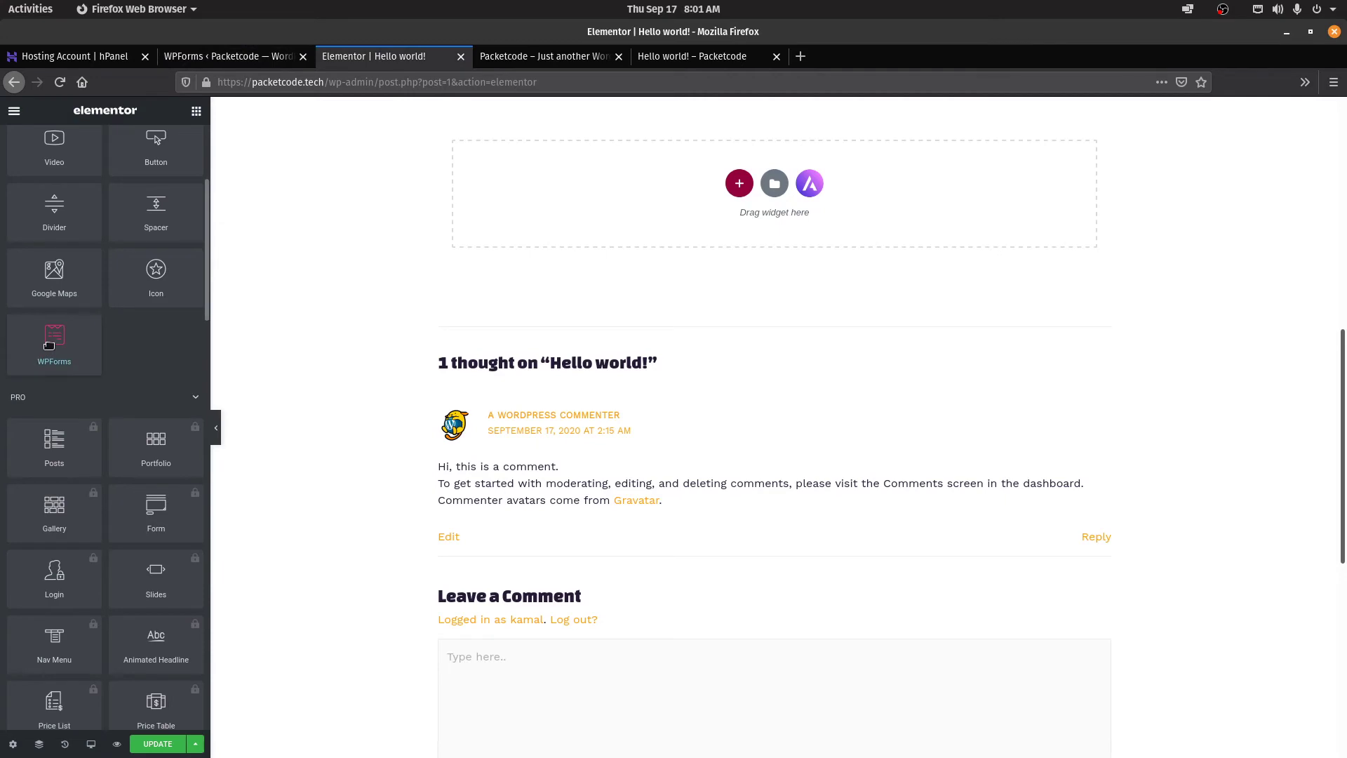
{"action": "left_click_drag", "start_coordinate": [49, 346], "coordinate": [680, 188]}
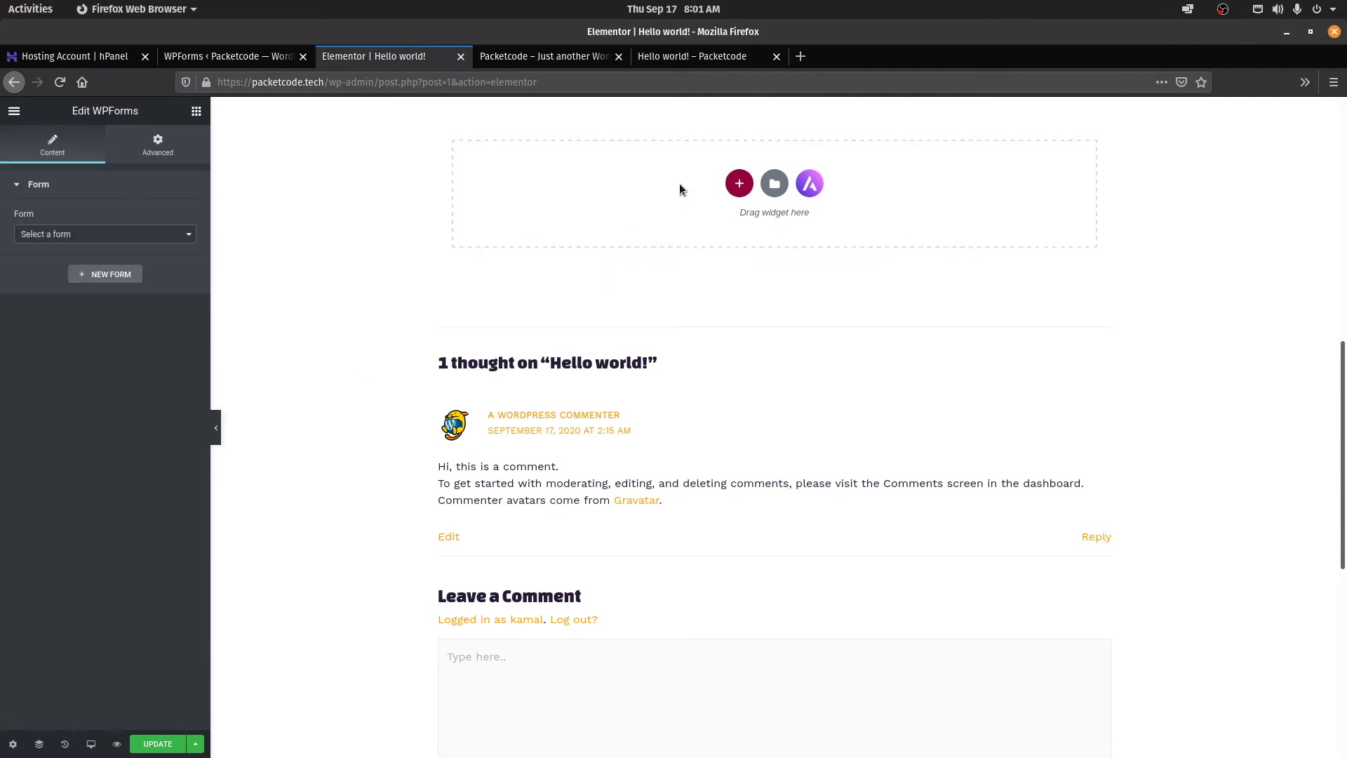
{"action": "left_click", "coordinate": [119, 233]}
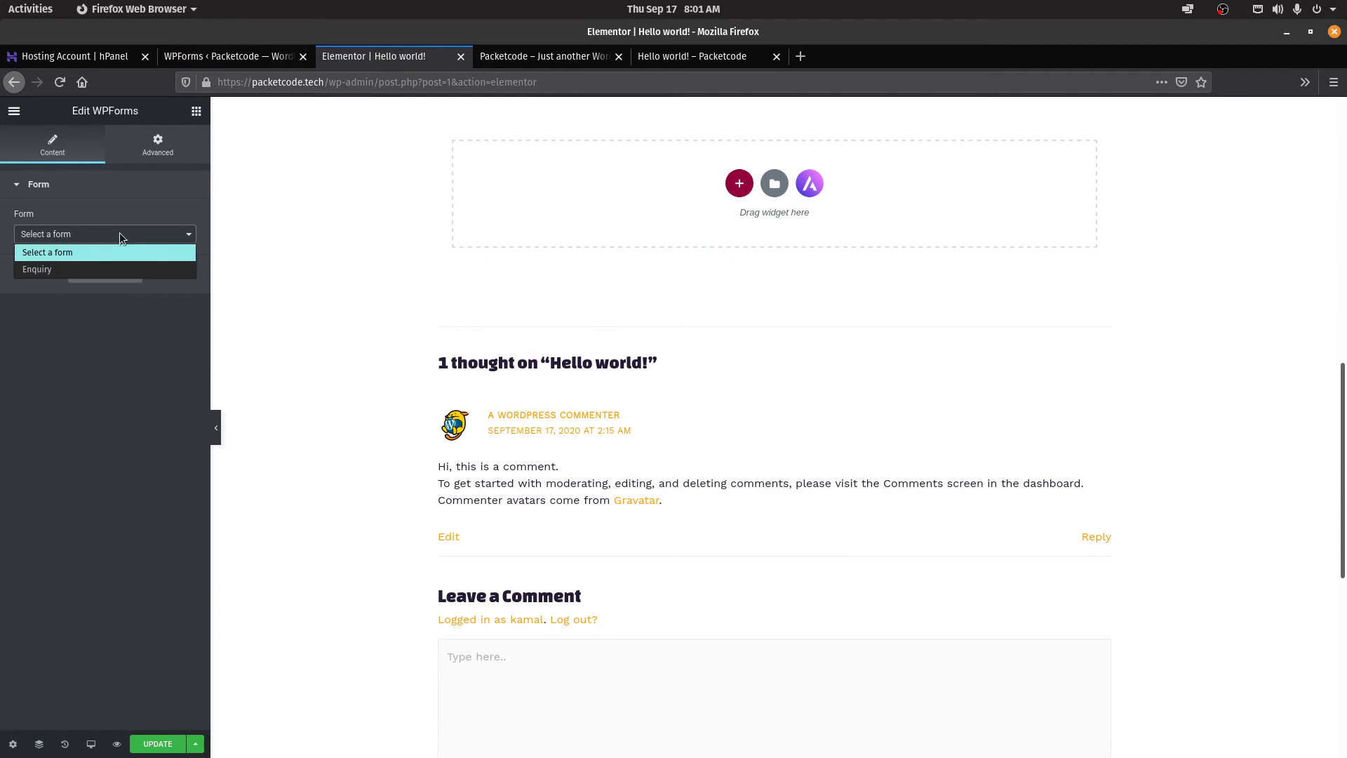
{"action": "left_click", "coordinate": [59, 268]}
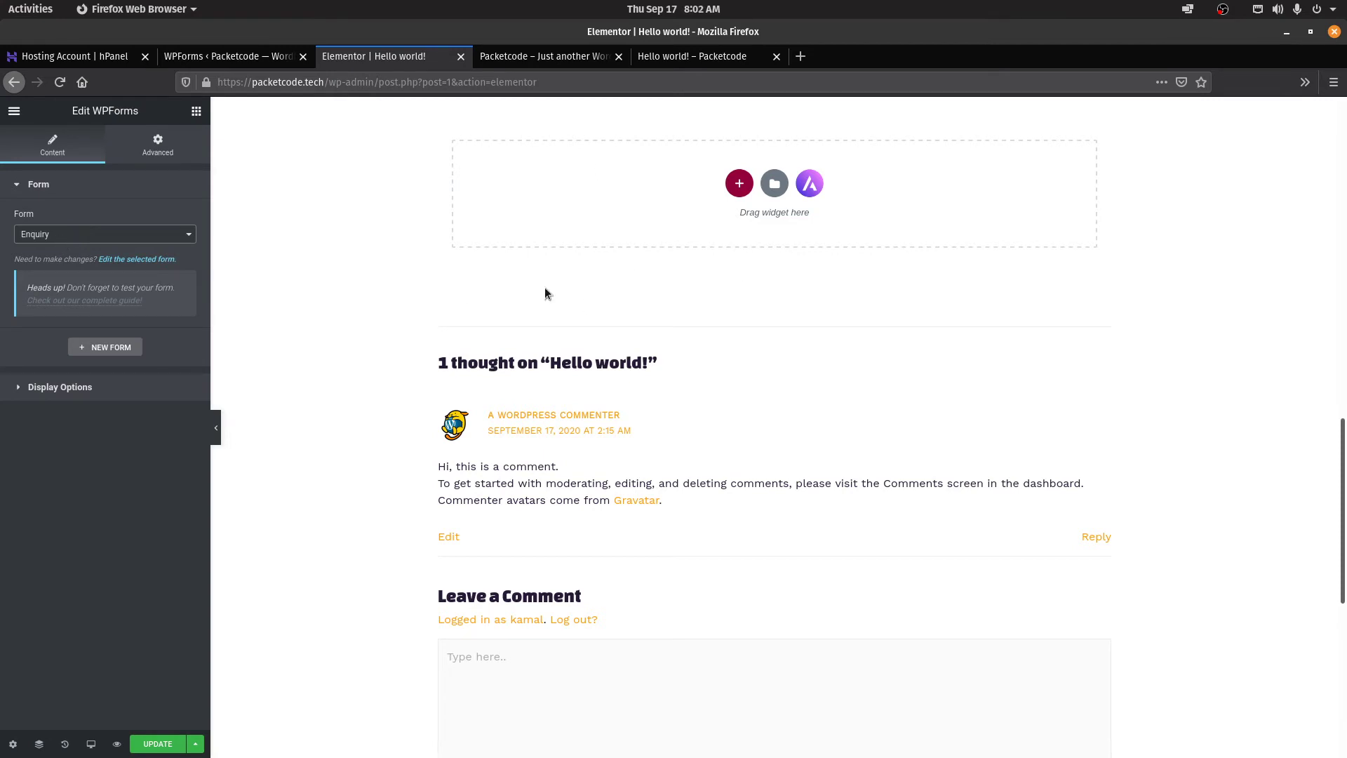
Check the Enquiry form's listing in the WPForms overview and examine the image and form in the post's Elementor layout
{"action": "left_click", "coordinate": [234, 57]}
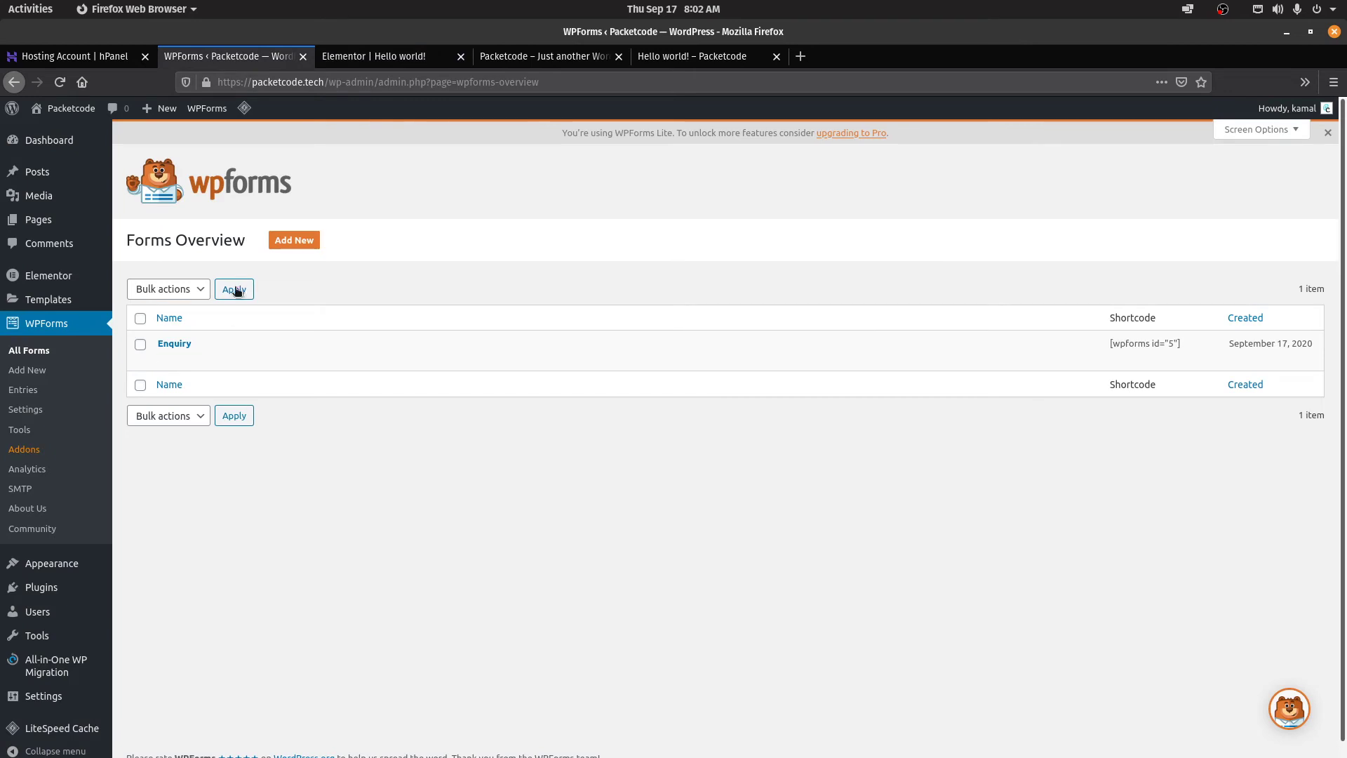
{"action": "key", "text": "ctrl+Tab"}
{"action": "left_click_drag", "start_coordinate": [1344, 425], "coordinate": [1344, 106]}
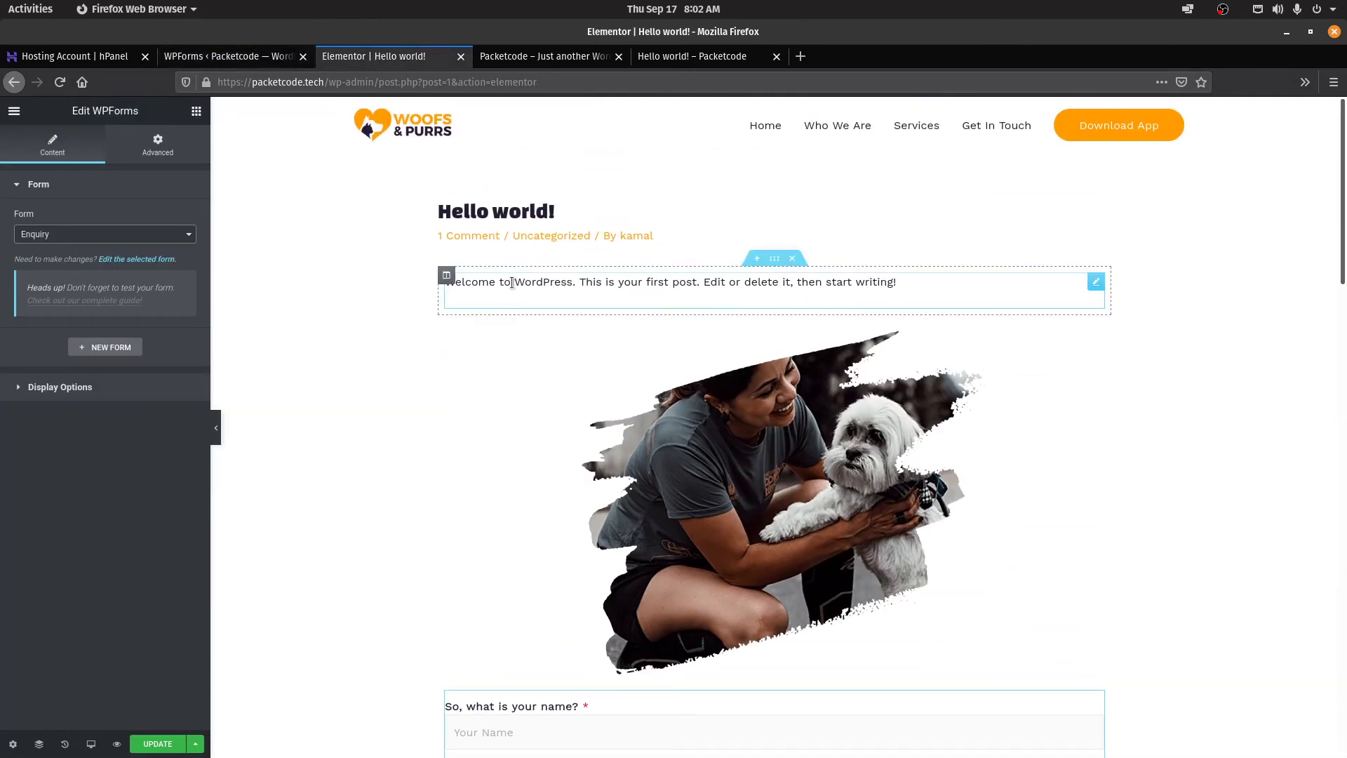
{"action": "left_click", "coordinate": [213, 54]}
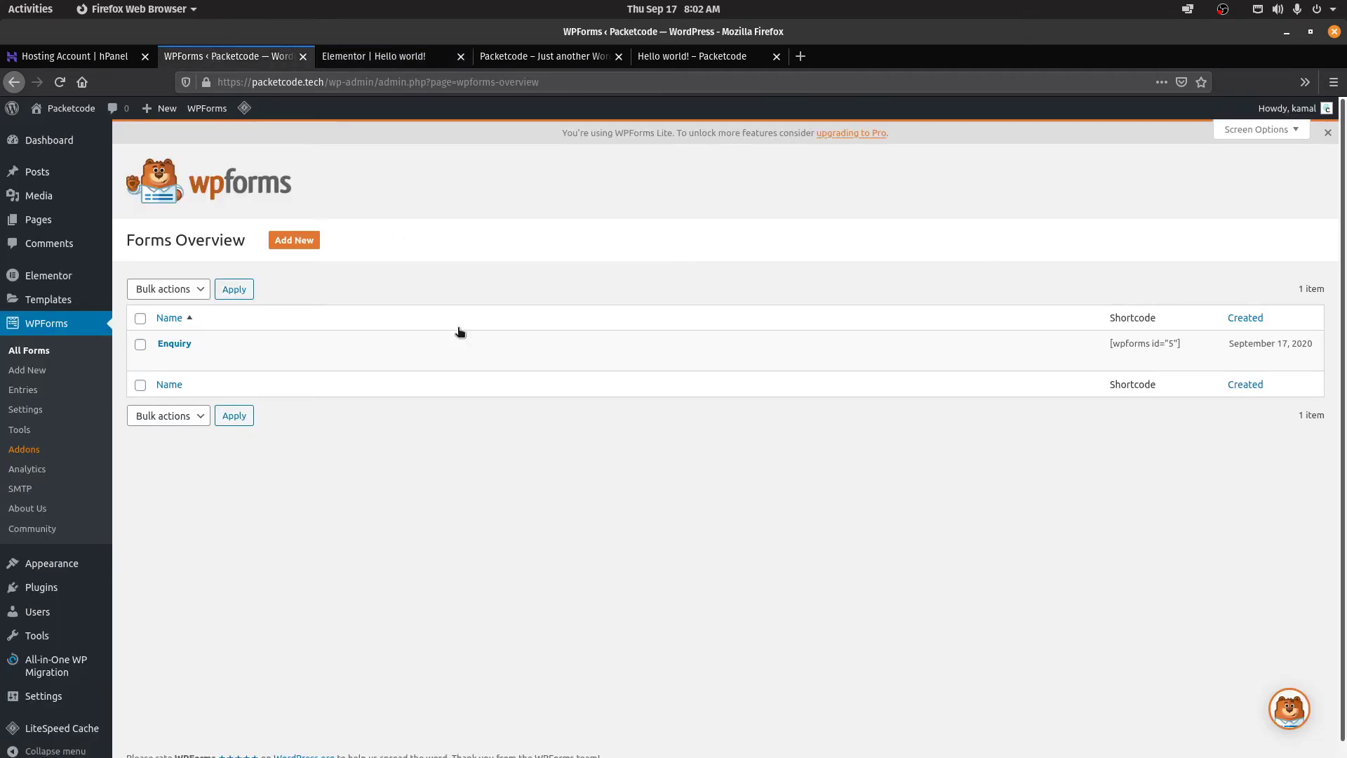
{"action": "left_click", "coordinate": [351, 58]}
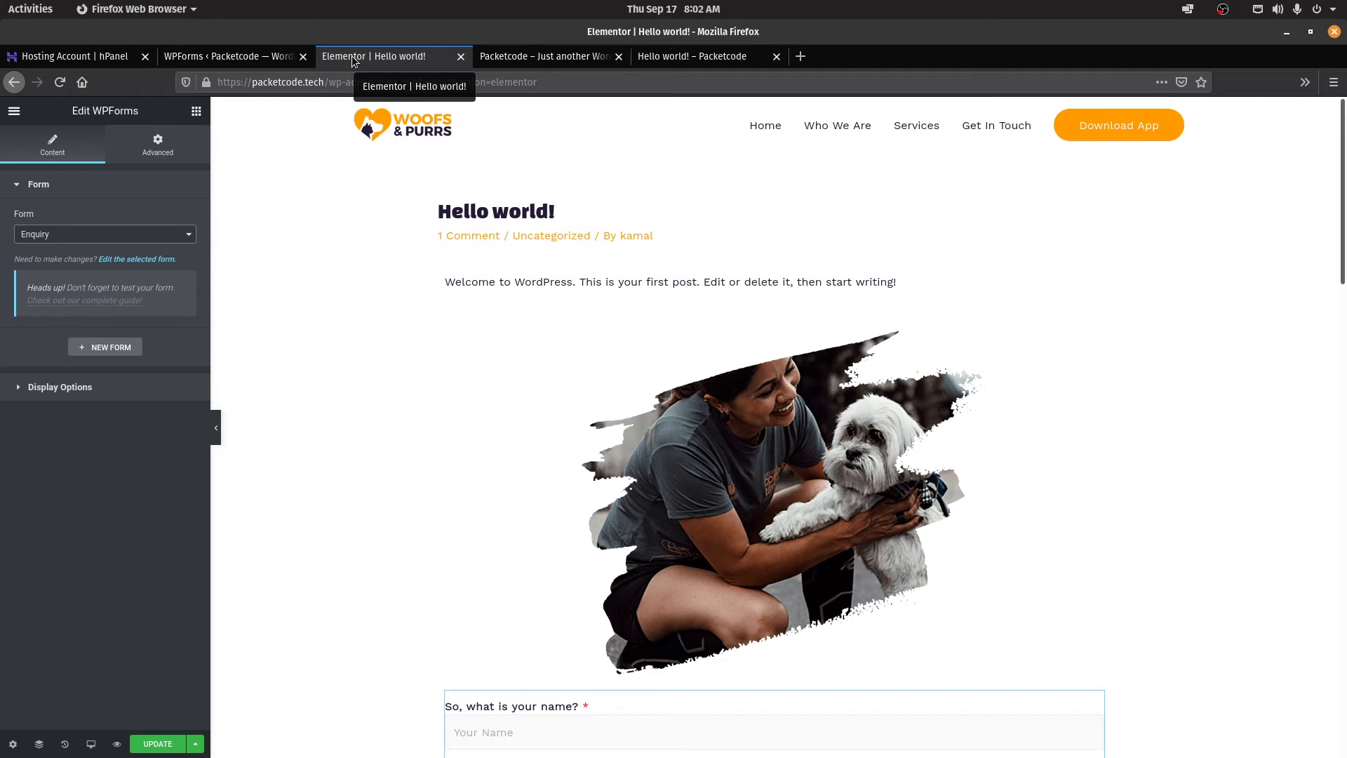
{"action": "left_click", "coordinate": [506, 490]}
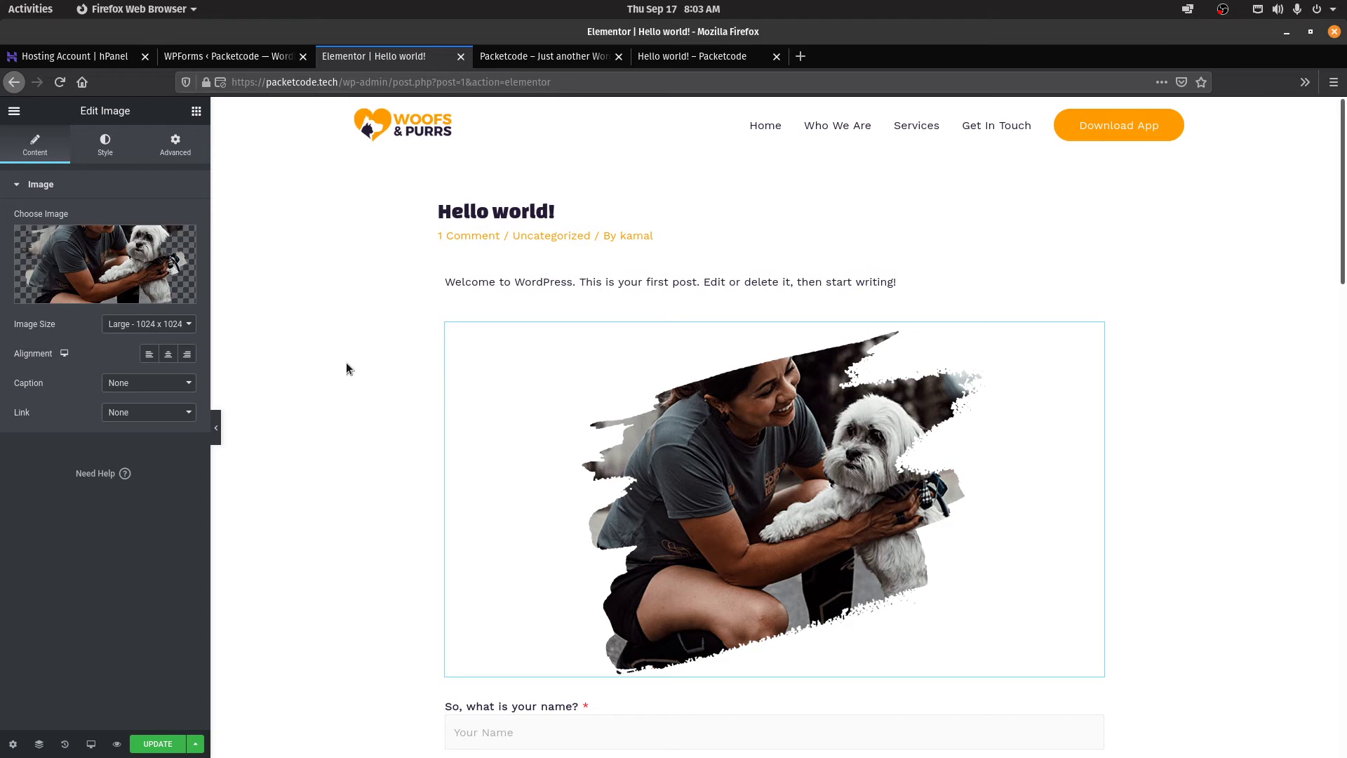
Preview the post with its image and form in a separate tab, and update the post from the Elementor editor
{"action": "left_click", "coordinate": [116, 746]}
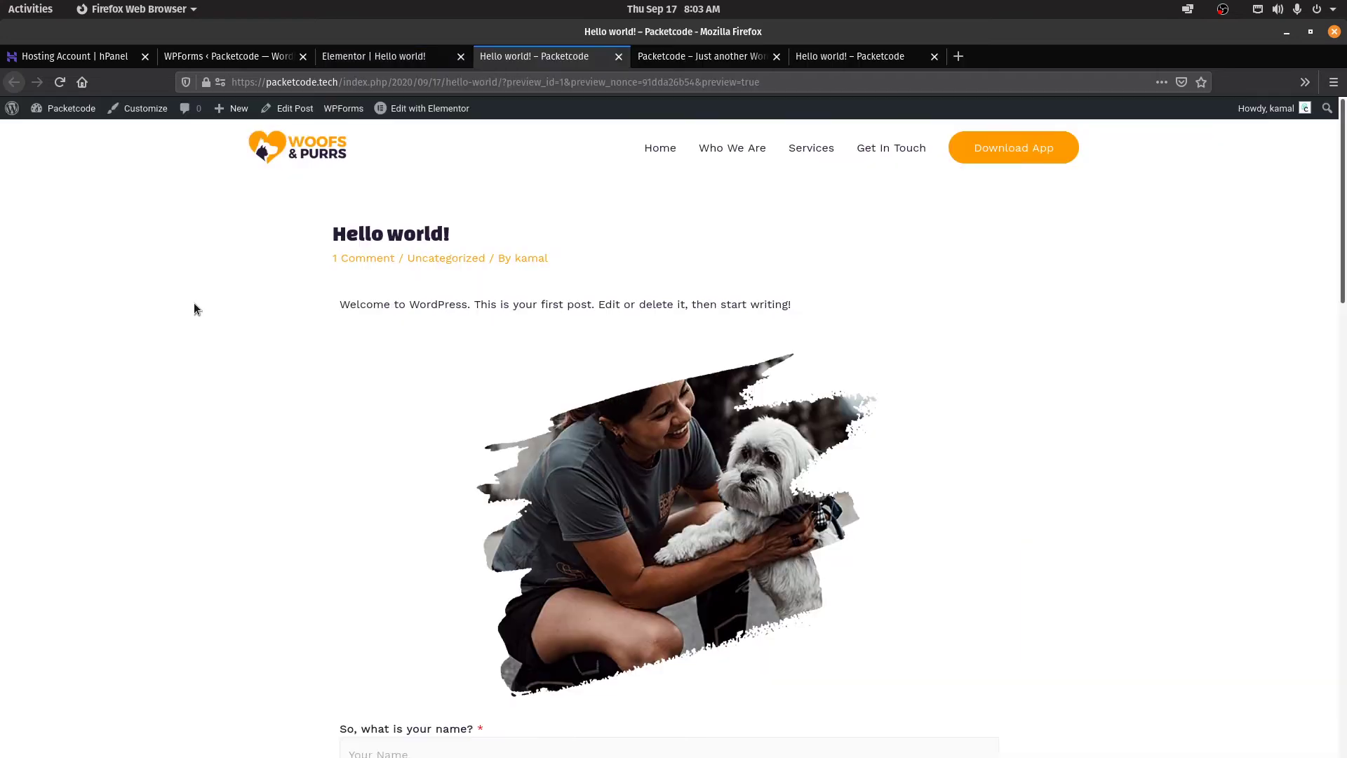
{"action": "scroll", "coordinate": [192, 307], "scroll_direction": "down", "scroll_amount": 10}
{"action": "scroll", "coordinate": [179, 320], "scroll_direction": "down", "scroll_amount": 5}
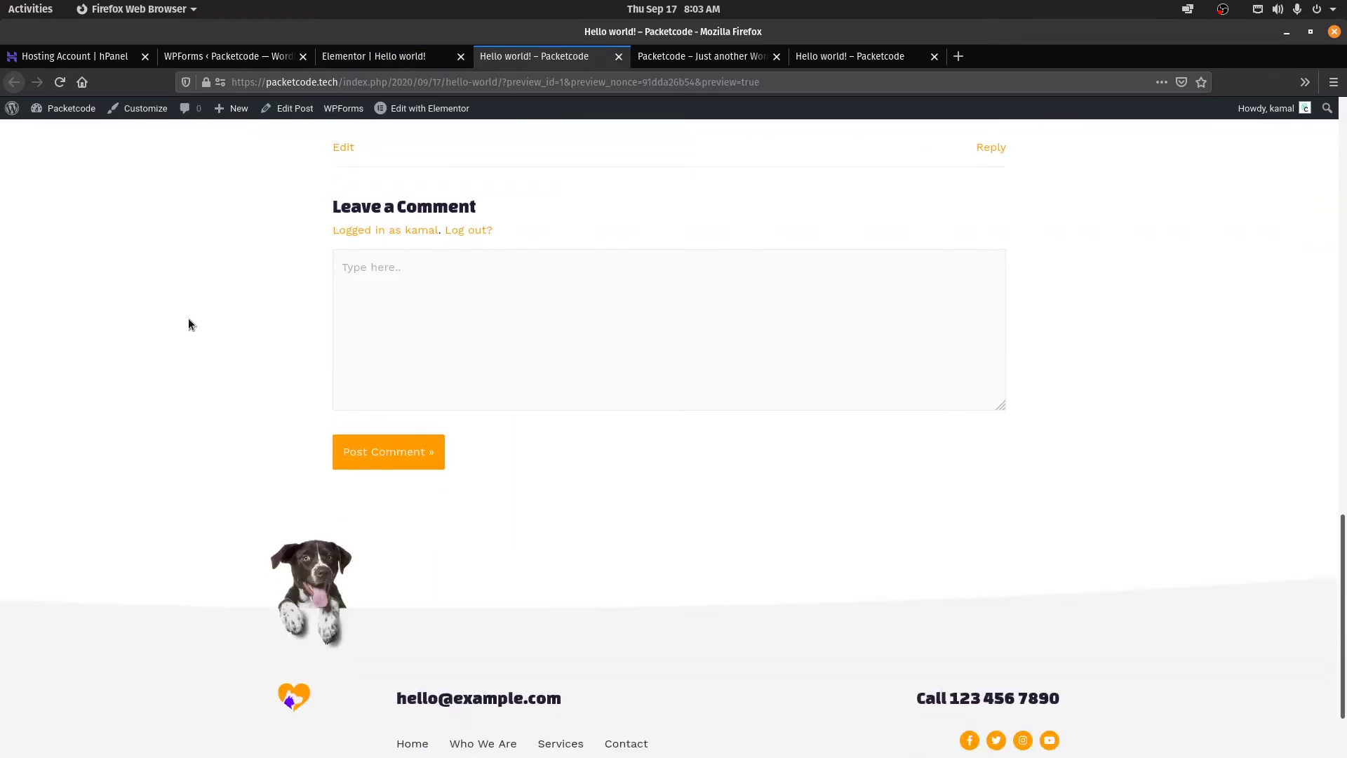
{"action": "scroll", "coordinate": [187, 302], "scroll_direction": "up", "scroll_amount": 10}
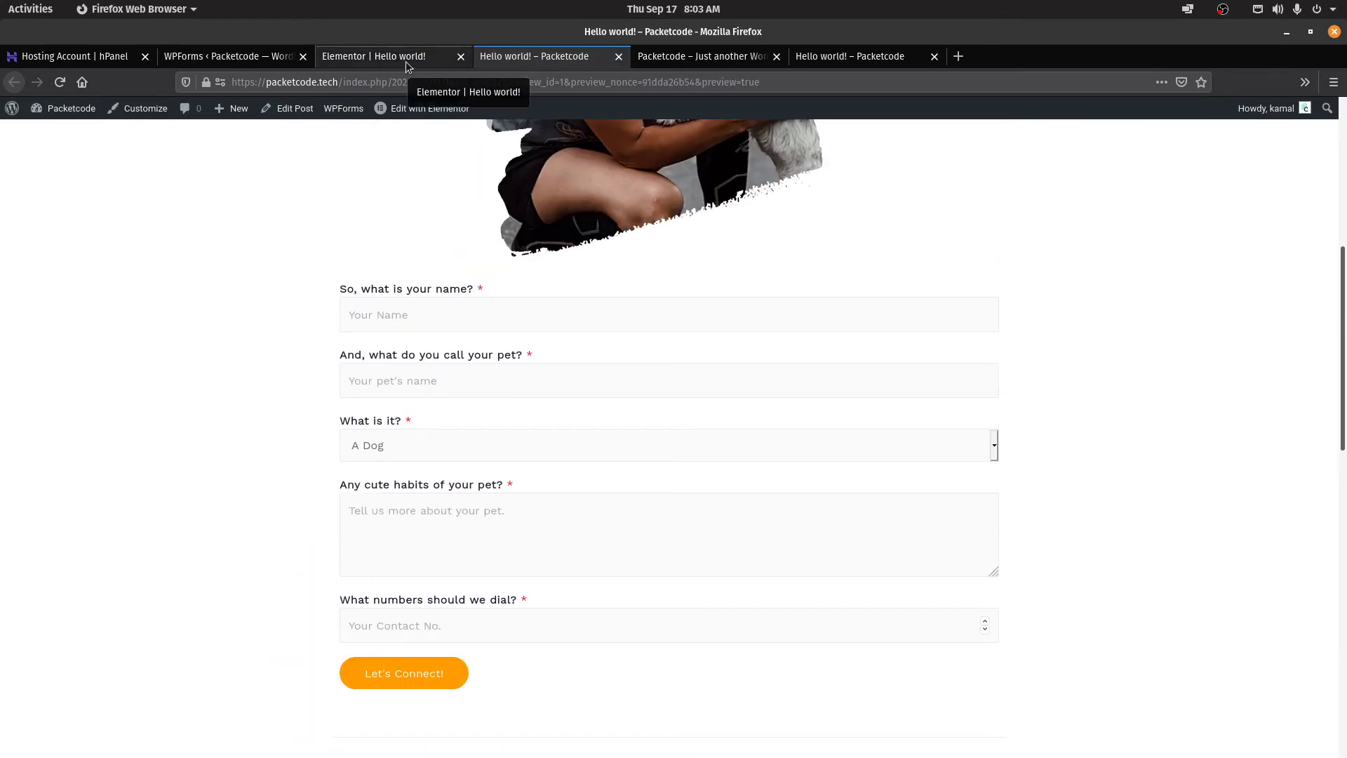
{"action": "left_click", "coordinate": [406, 61]}
{"action": "left_click", "coordinate": [139, 742]}
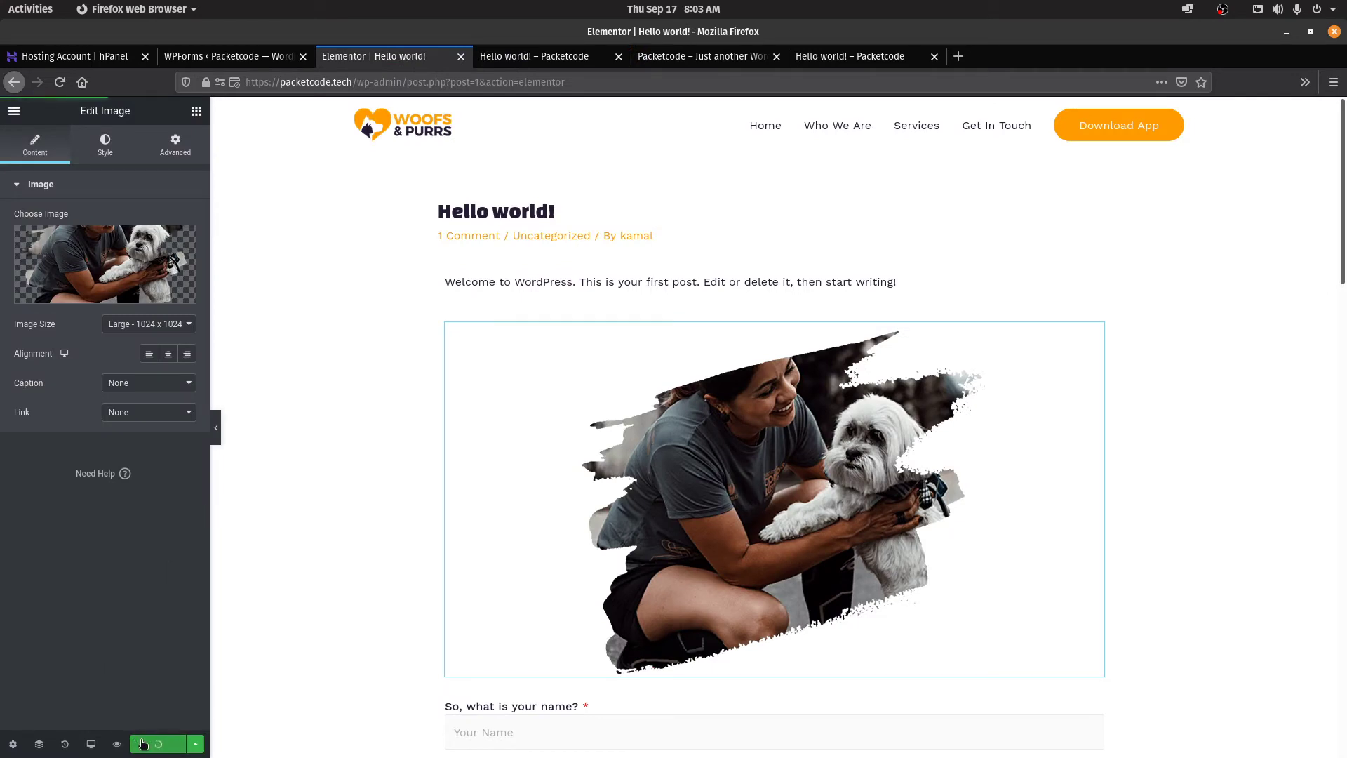
Examine the post's layout in the tablet preview and the mobile preview of the editor
{"action": "left_click", "coordinate": [91, 744]}
{"action": "left_click", "coordinate": [101, 685]}
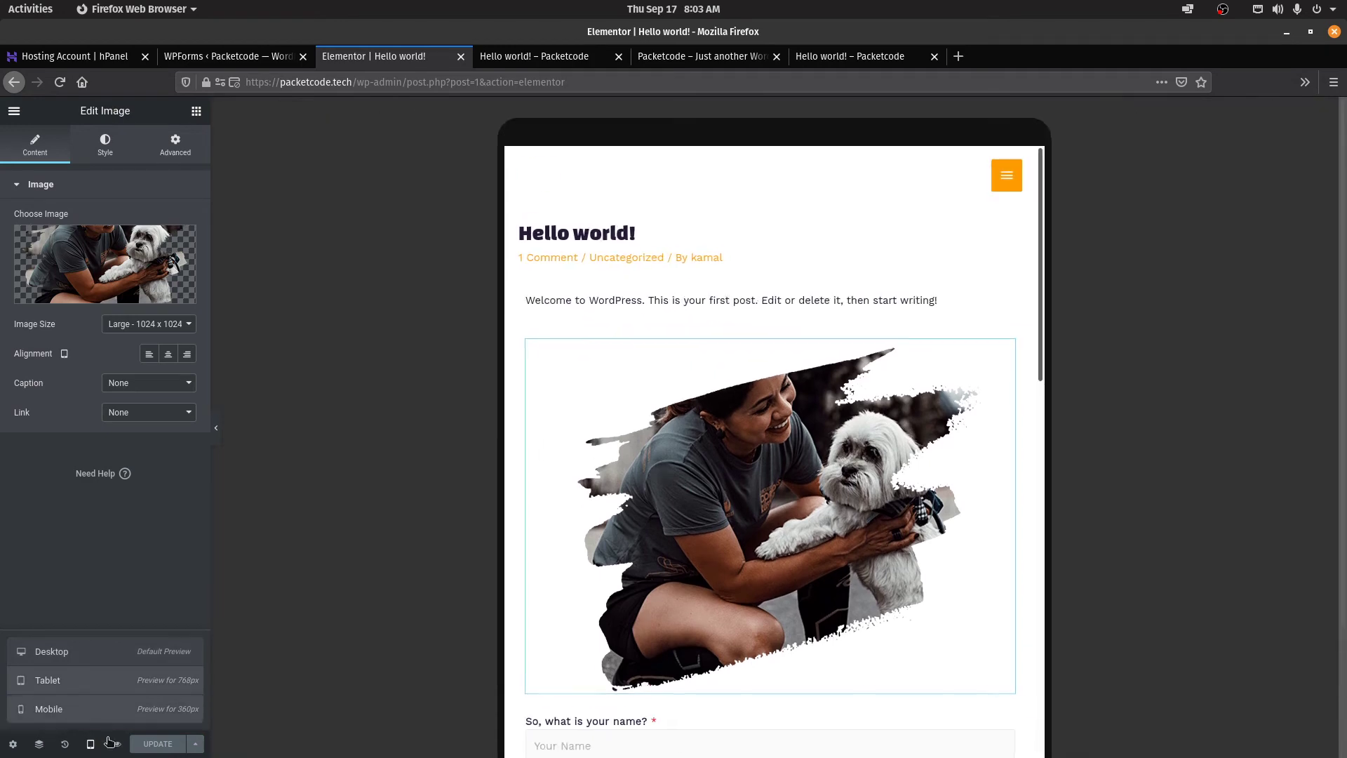
{"action": "left_click", "coordinate": [91, 744]}
{"action": "left_click", "coordinate": [49, 709]}
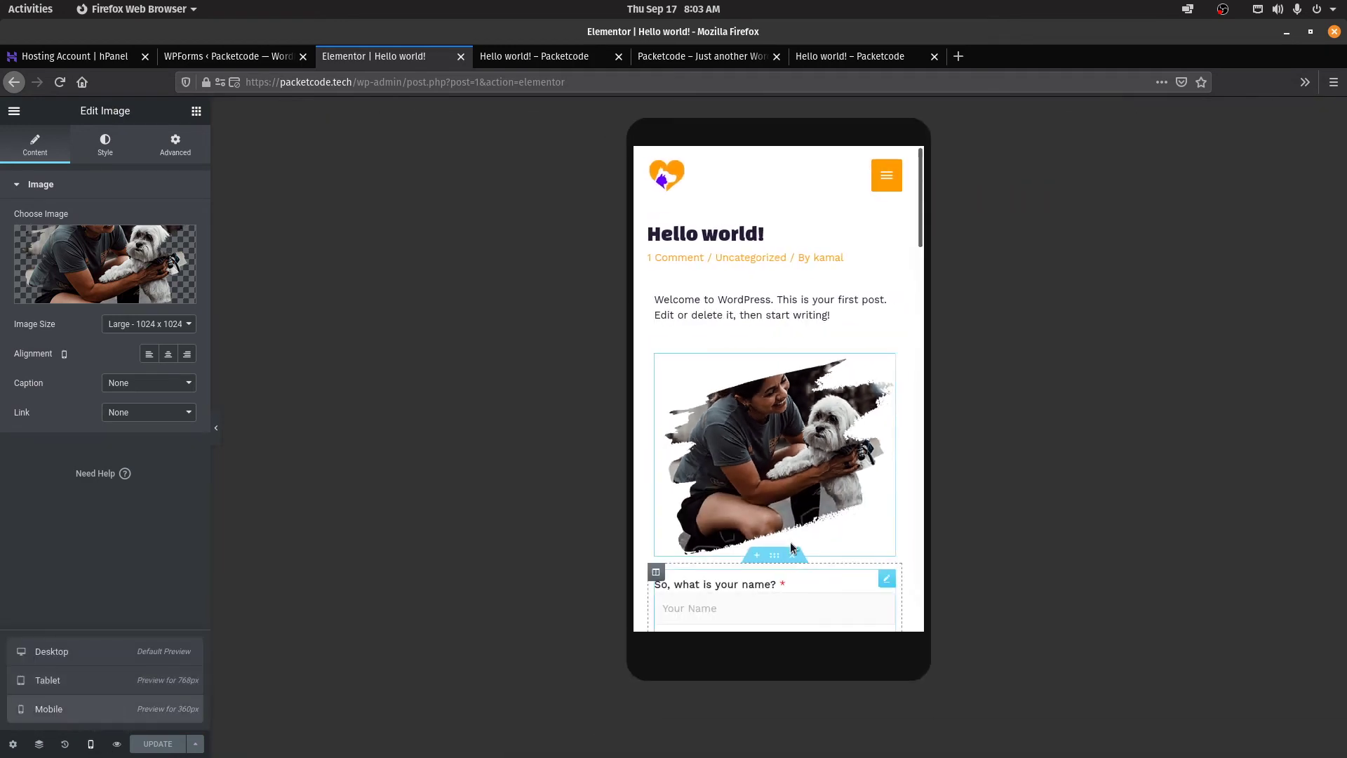
{"action": "scroll", "coordinate": [795, 538], "scroll_direction": "down", "scroll_amount": 10}
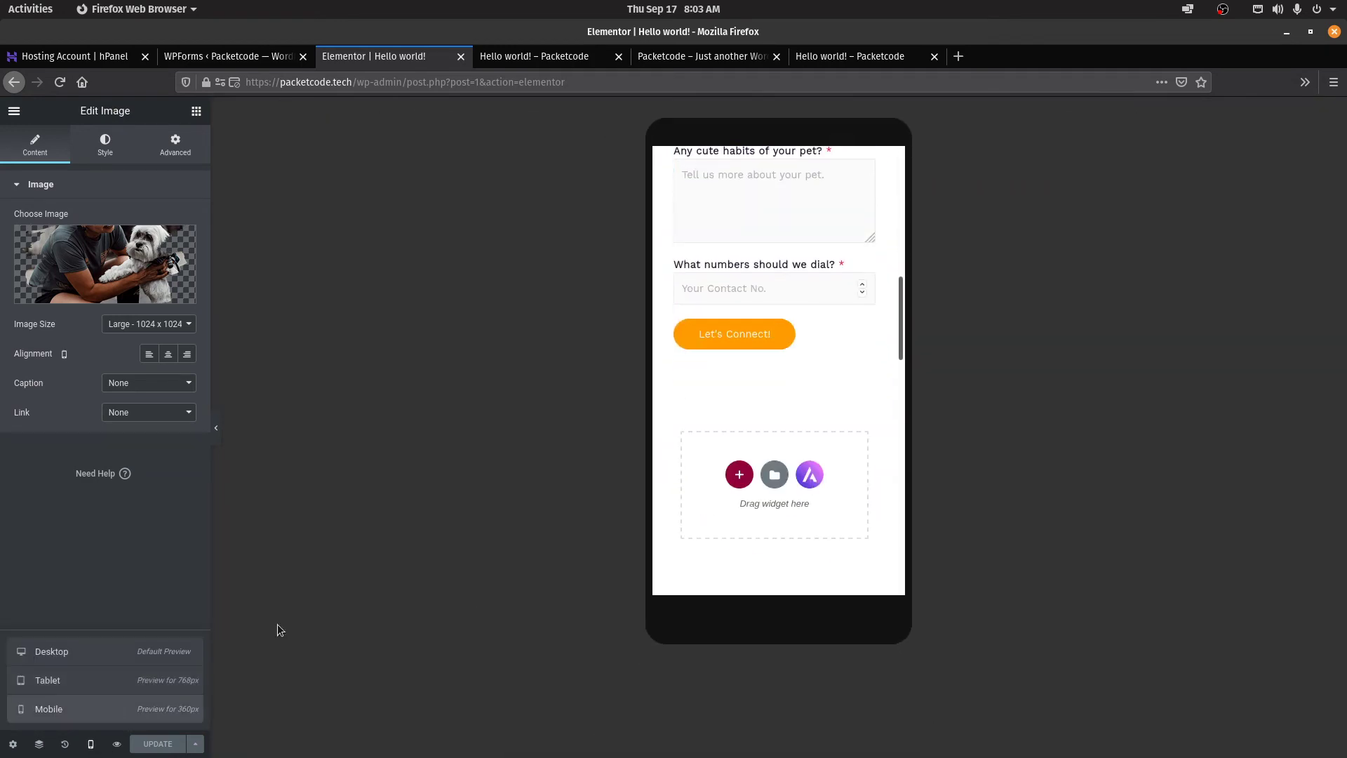
Show the Navigator and examine the post settings, including Hide Title, Page Layout and Body Style
{"action": "left_click", "coordinate": [38, 744]}
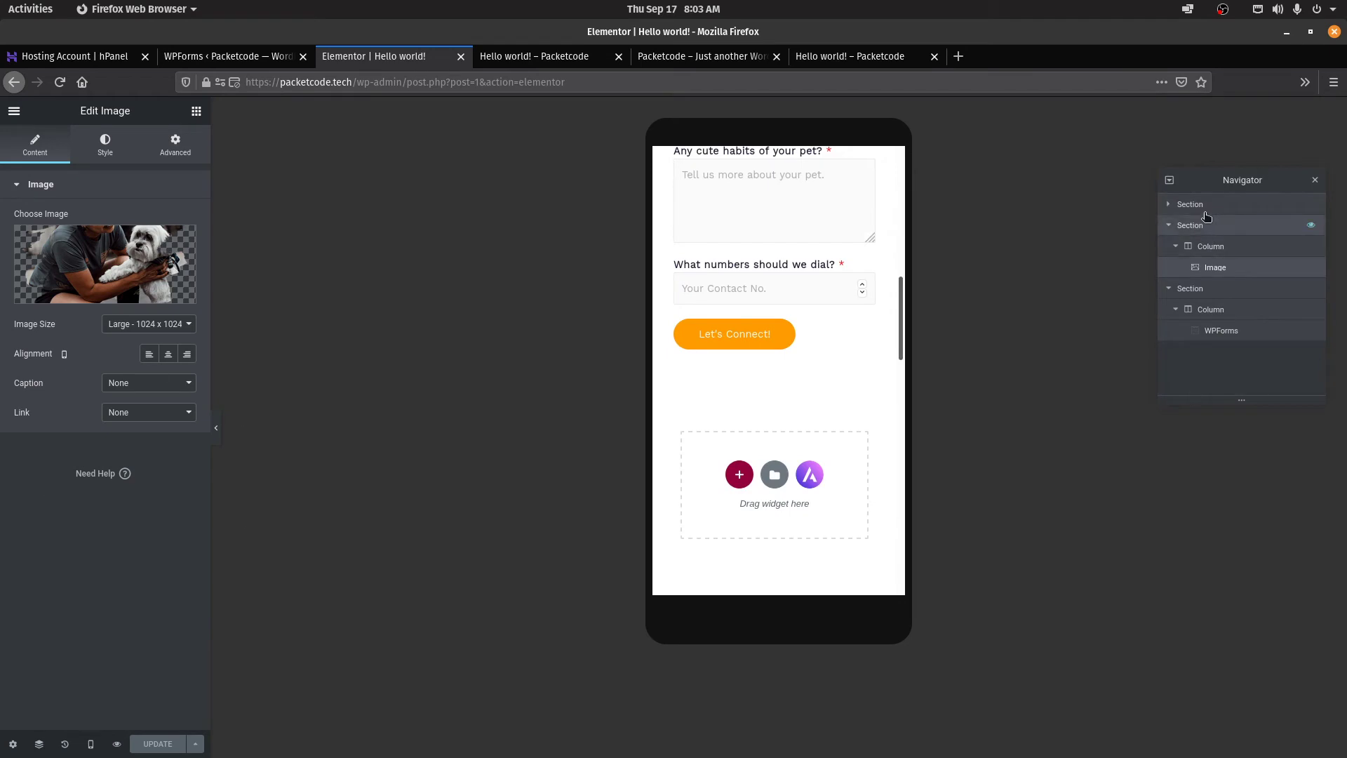
{"action": "left_click", "coordinate": [12, 744]}
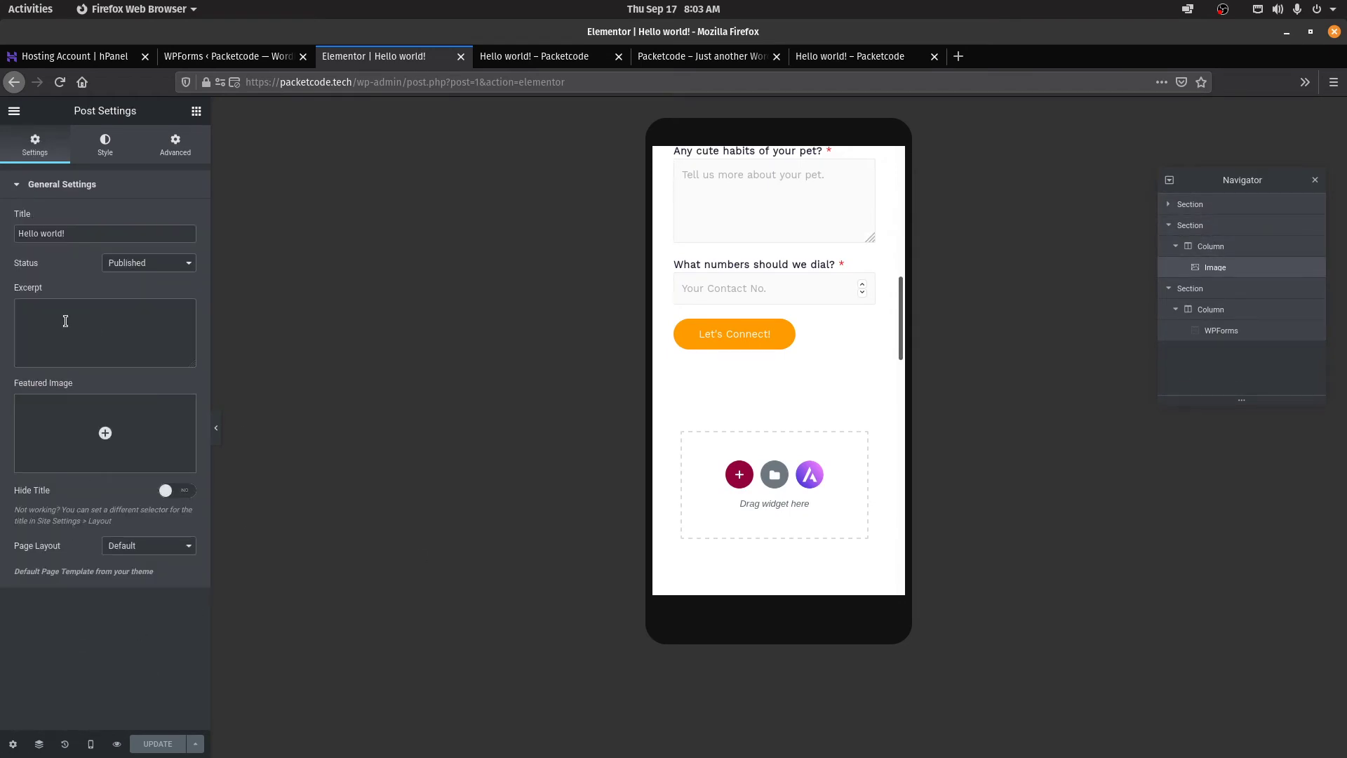
{"action": "mouse_move", "coordinate": [96, 434]}
{"action": "left_click", "coordinate": [168, 491]}
{"action": "left_click", "coordinate": [168, 493]}
{"action": "left_click", "coordinate": [141, 546]}
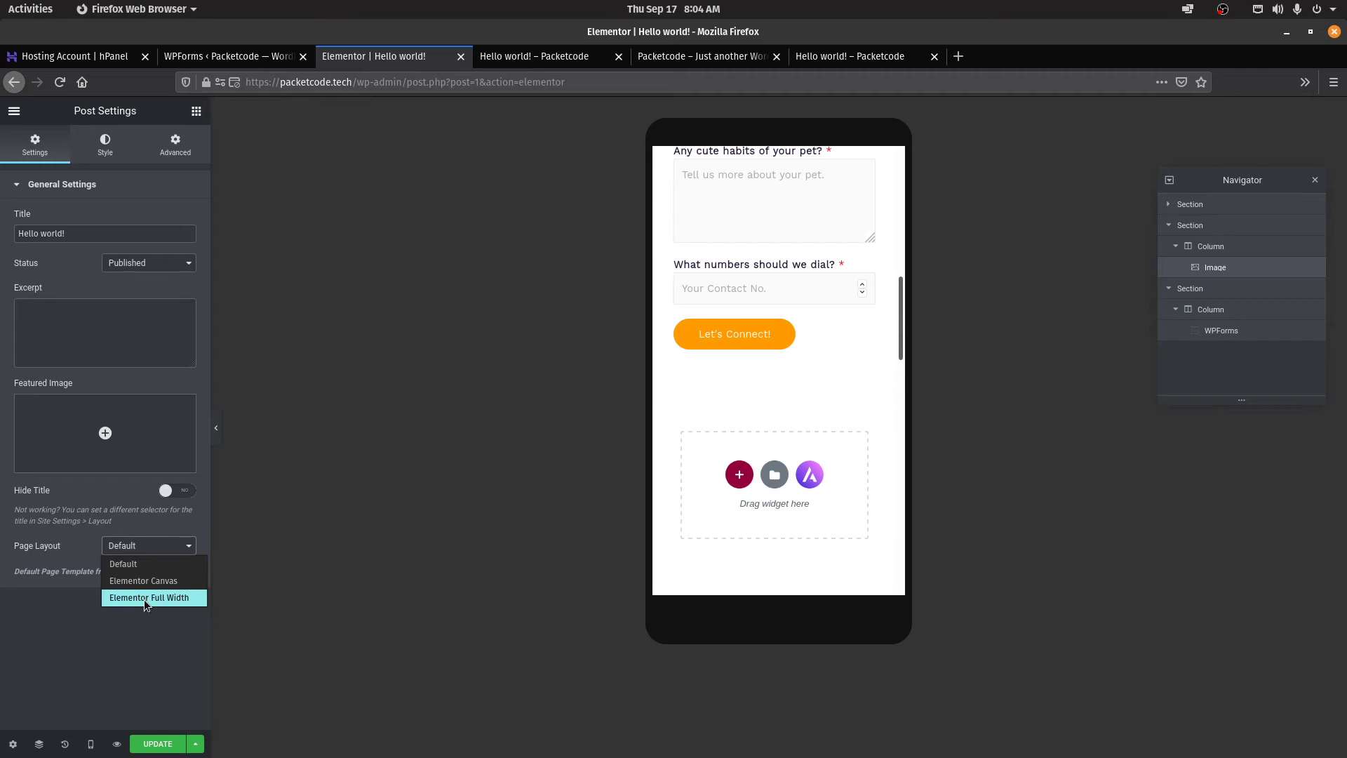
{"action": "key", "text": "Escape"}
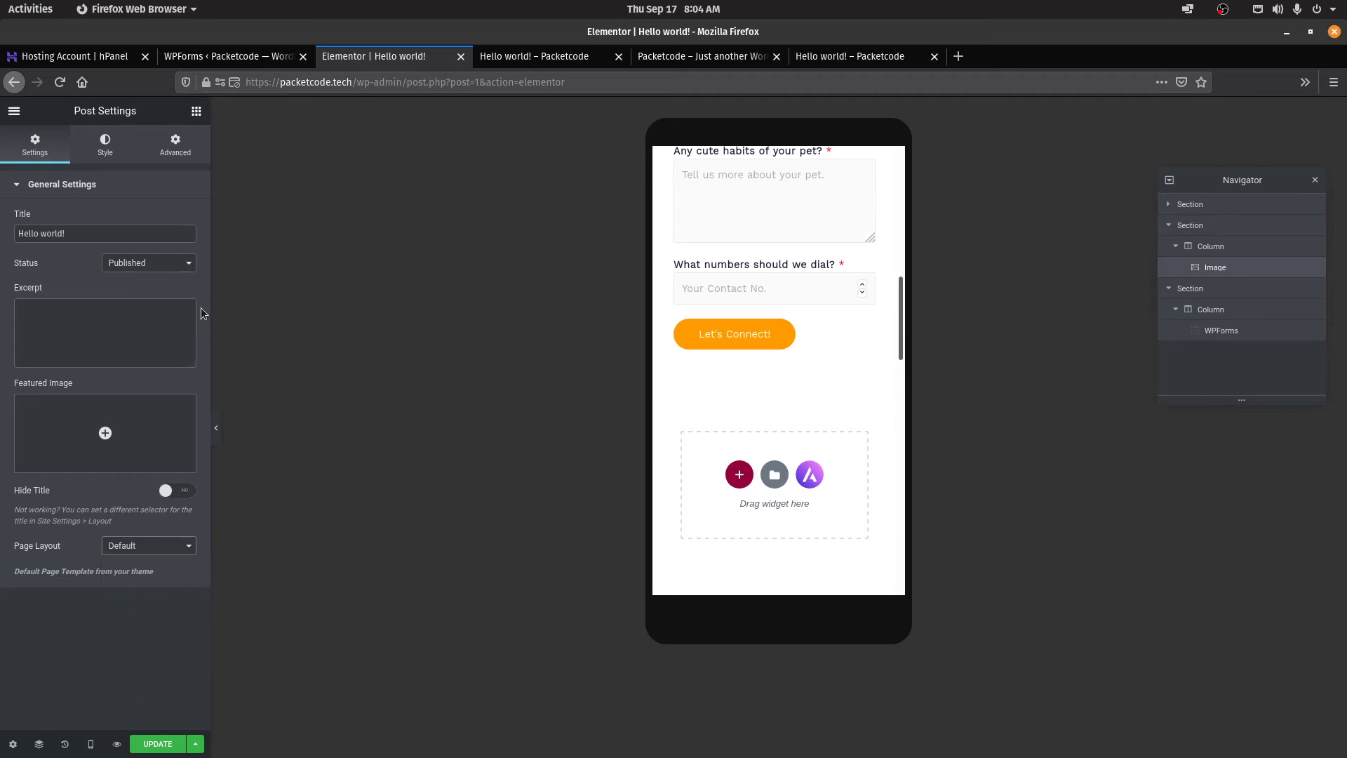
{"action": "left_click", "coordinate": [110, 154]}
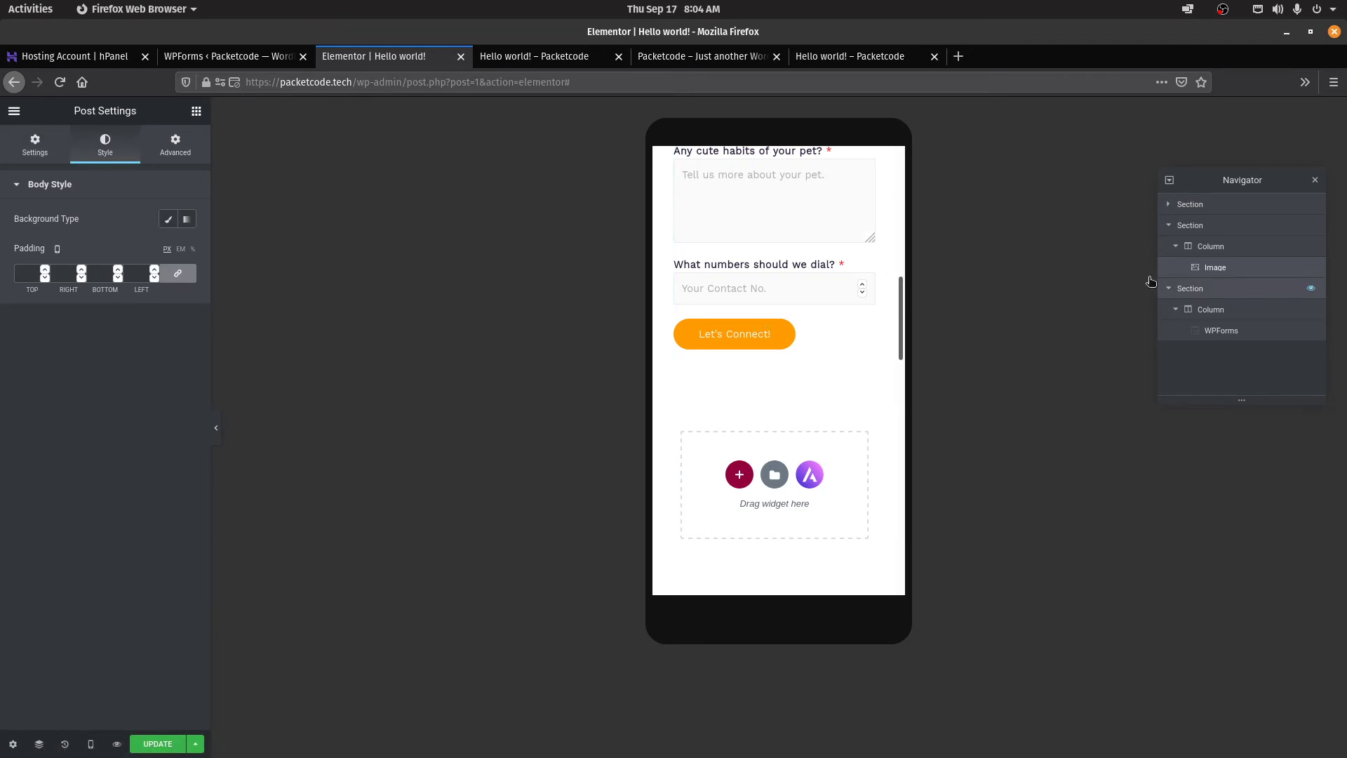
Examine the form widget's content settings and the welcome text widget's content, style and motion effects settings
{"action": "scroll", "coordinate": [775, 307], "scroll_direction": "up", "scroll_amount": 3}
{"action": "left_click", "coordinate": [755, 205]}
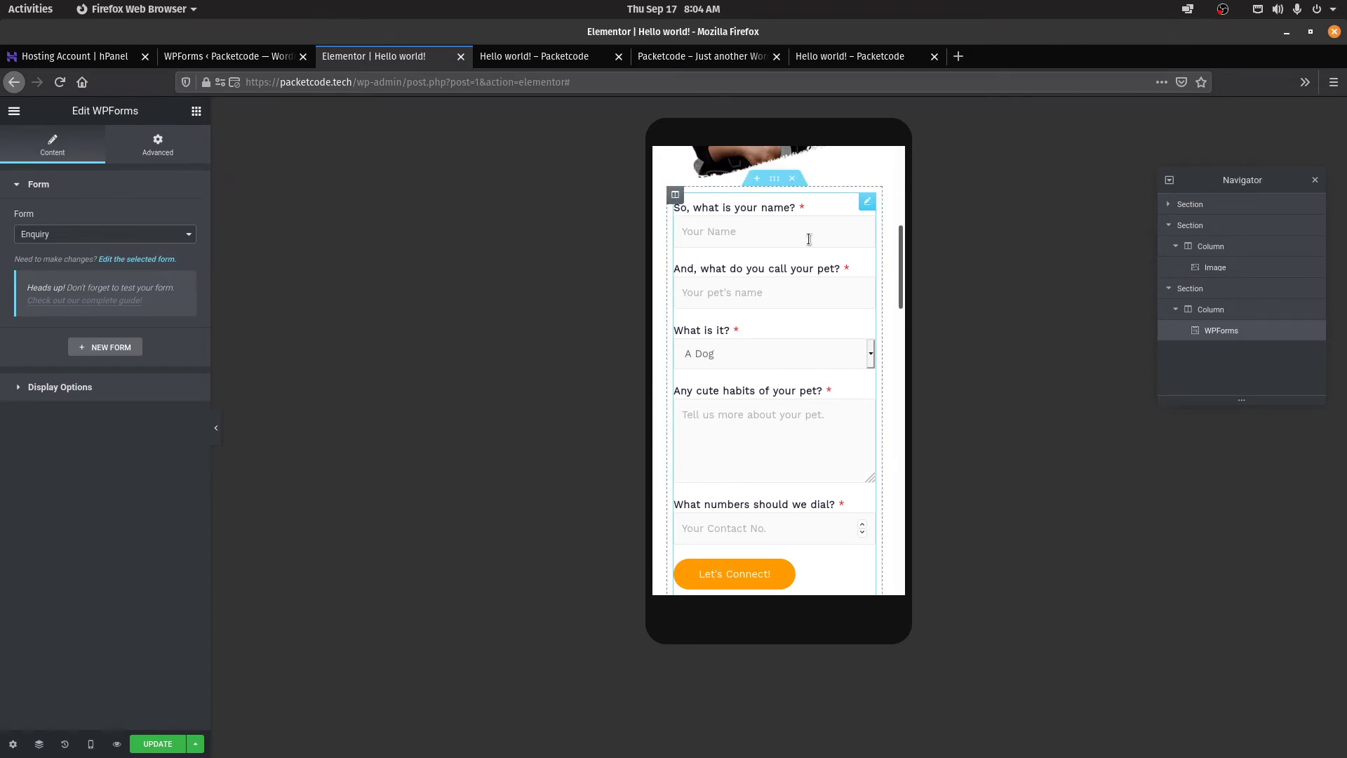
{"action": "scroll", "coordinate": [758, 368], "scroll_direction": "down", "scroll_amount": 2}
{"action": "scroll", "coordinate": [760, 407], "scroll_direction": "up", "scroll_amount": 6}
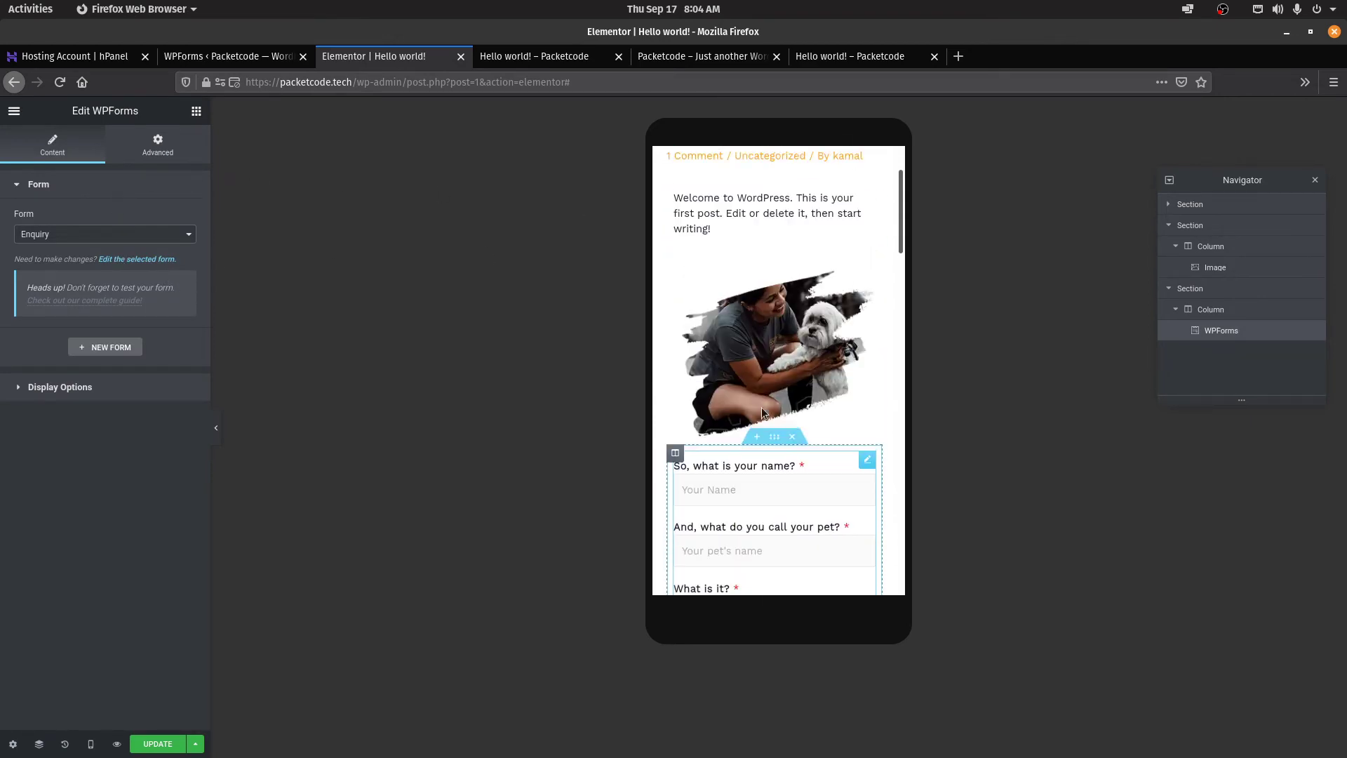
{"action": "left_click", "coordinate": [732, 309]}
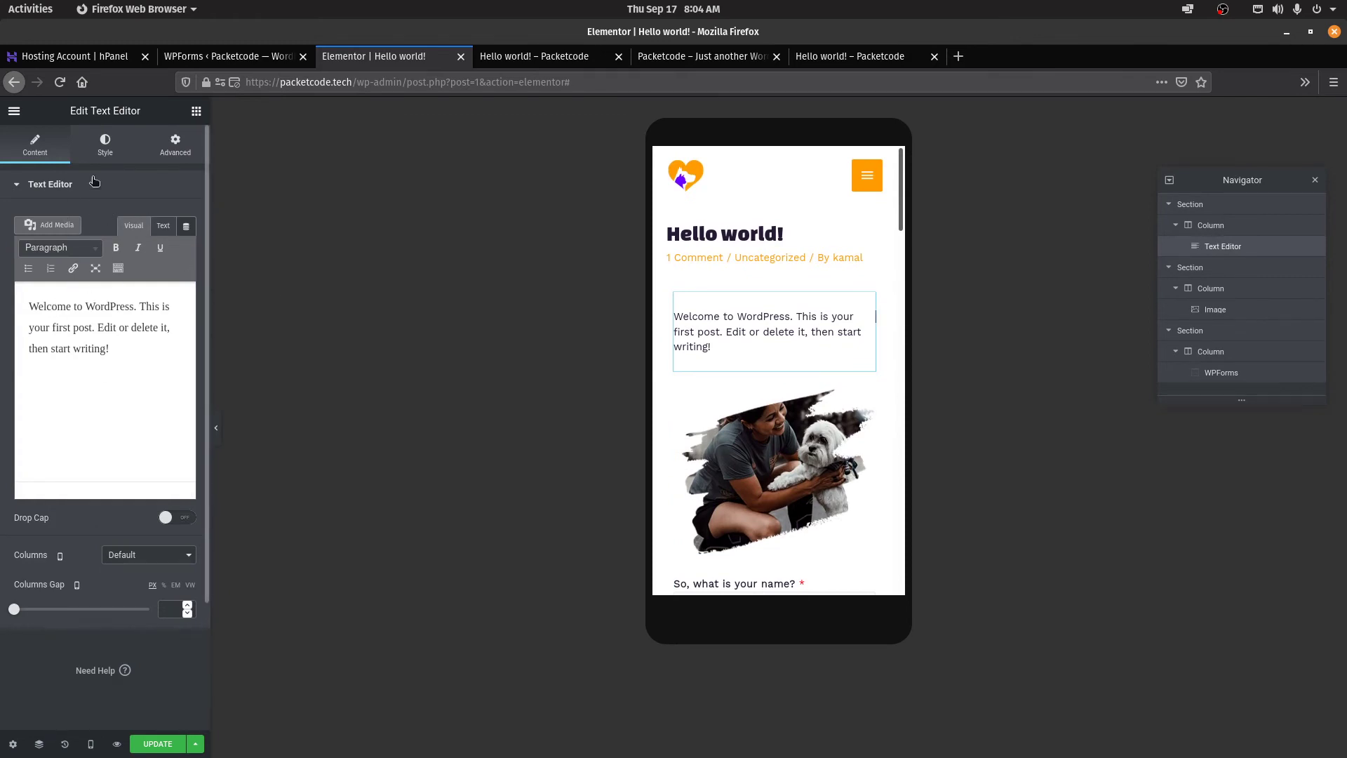
{"action": "left_click", "coordinate": [98, 151]}
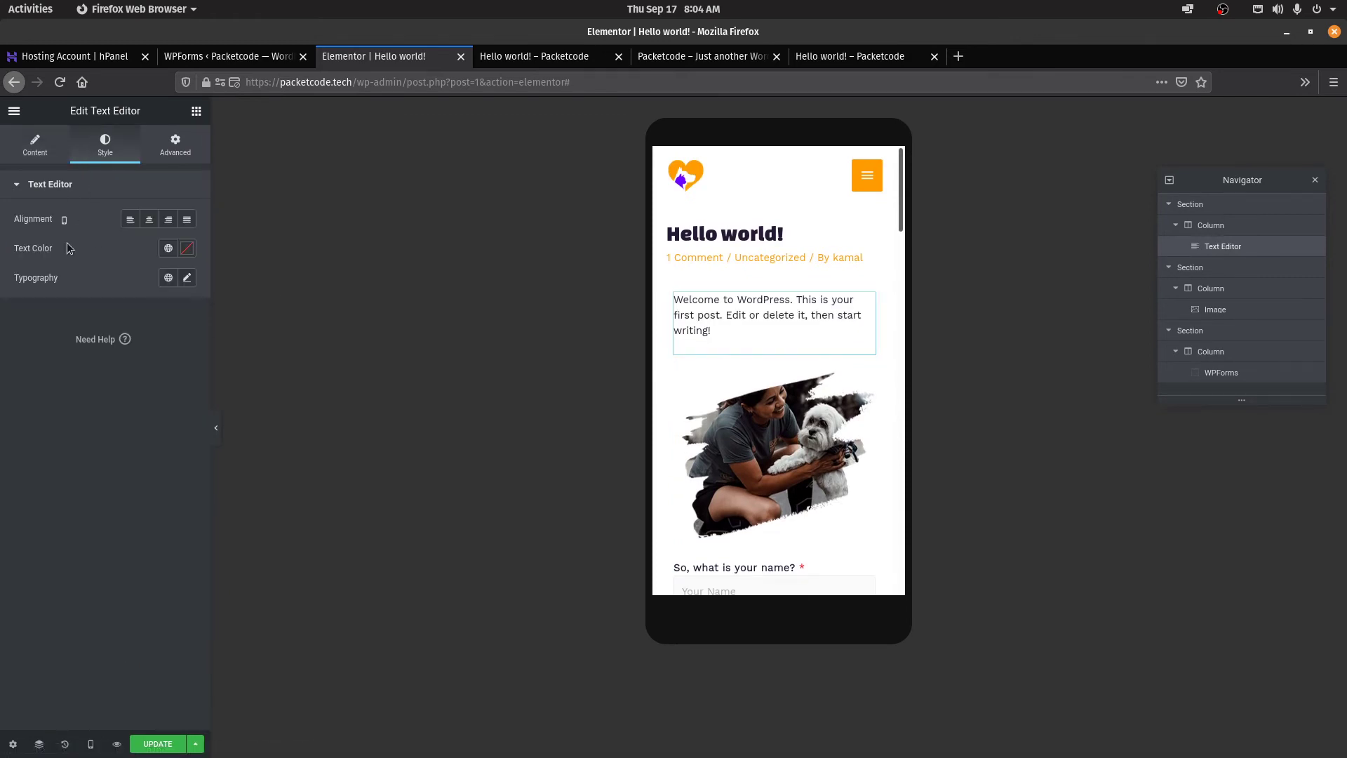
{"action": "left_click", "coordinate": [148, 159]}
{"action": "scroll", "coordinate": [71, 445], "scroll_direction": "down", "scroll_amount": 1}
{"action": "left_click", "coordinate": [60, 434]}
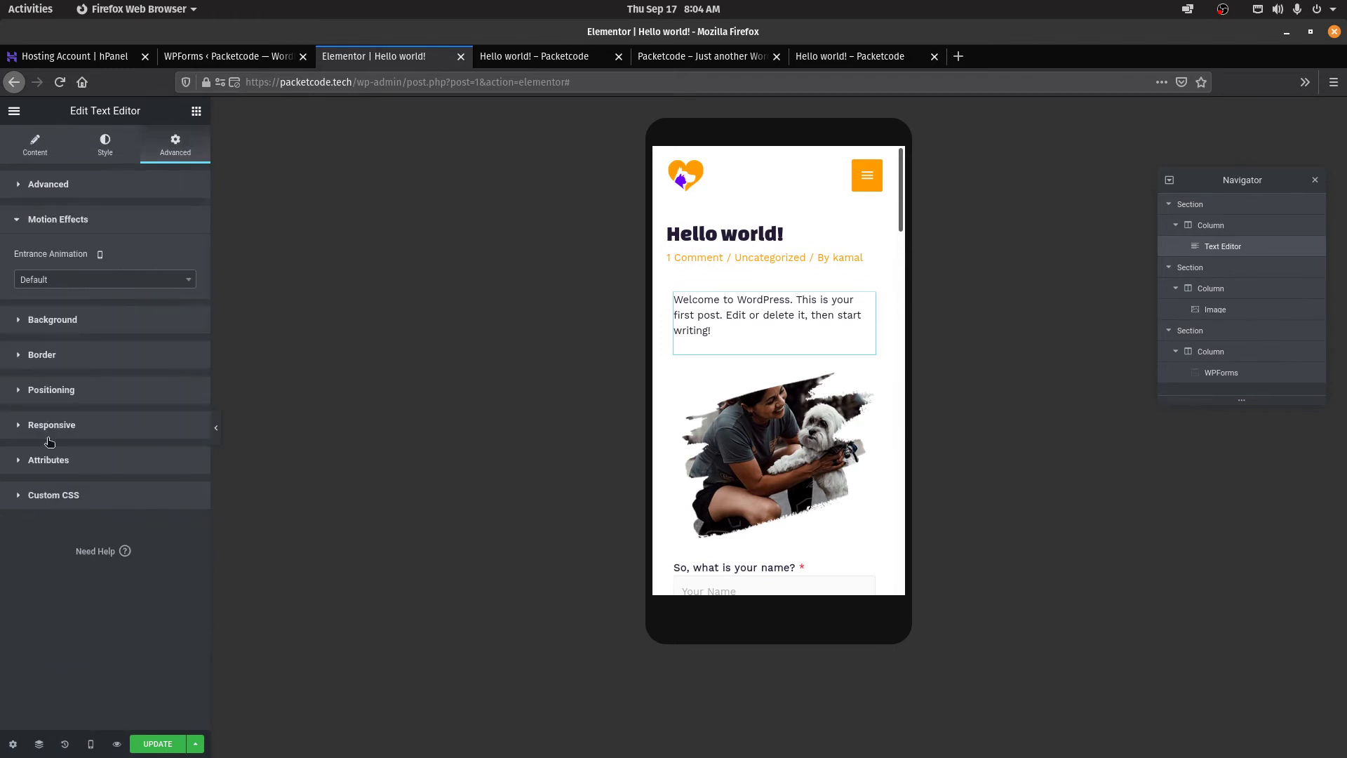
Set the post image's entrance animation to Fade In Right, review the mobile layout, and update the post
{"action": "left_click", "coordinate": [785, 470]}
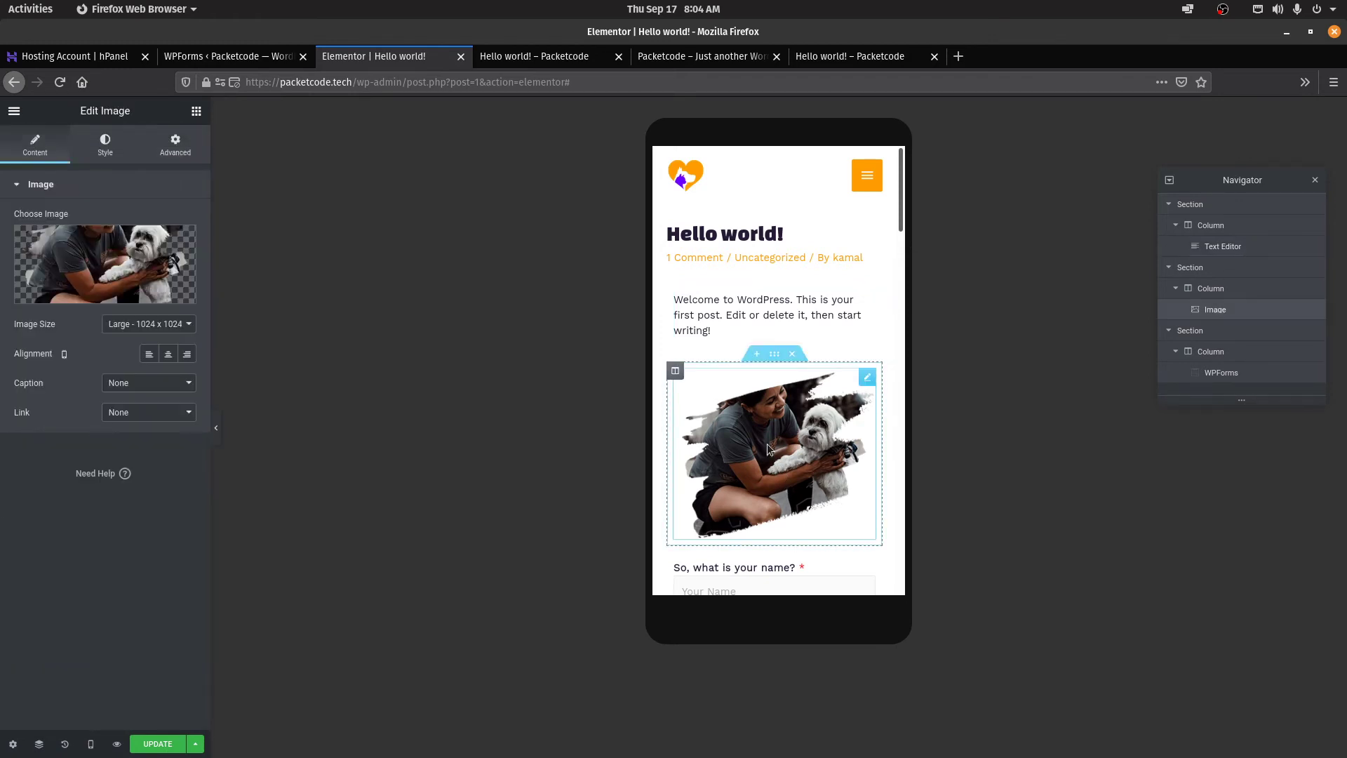
{"action": "left_click", "coordinate": [175, 143]}
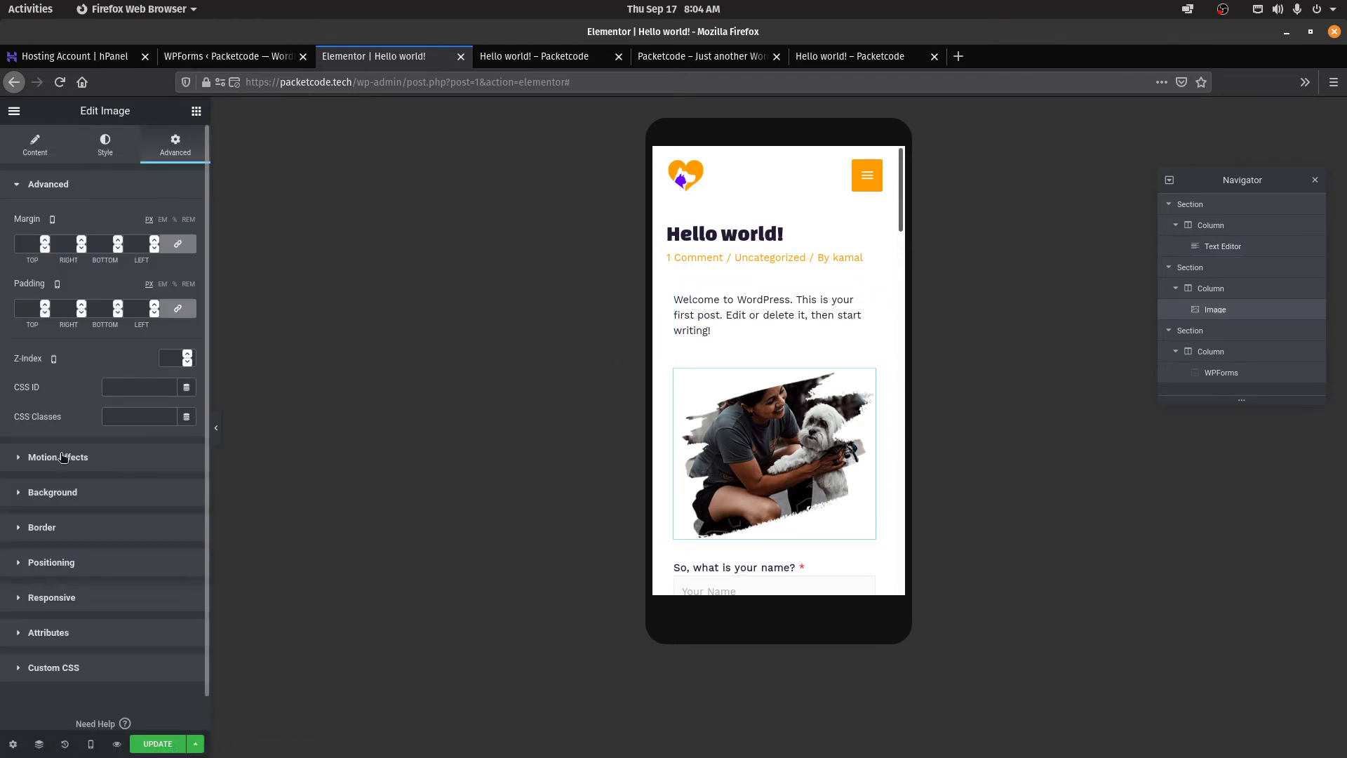
{"action": "left_click", "coordinate": [61, 457]}
{"action": "left_click", "coordinate": [105, 279]}
{"action": "left_click", "coordinate": [64, 405]}
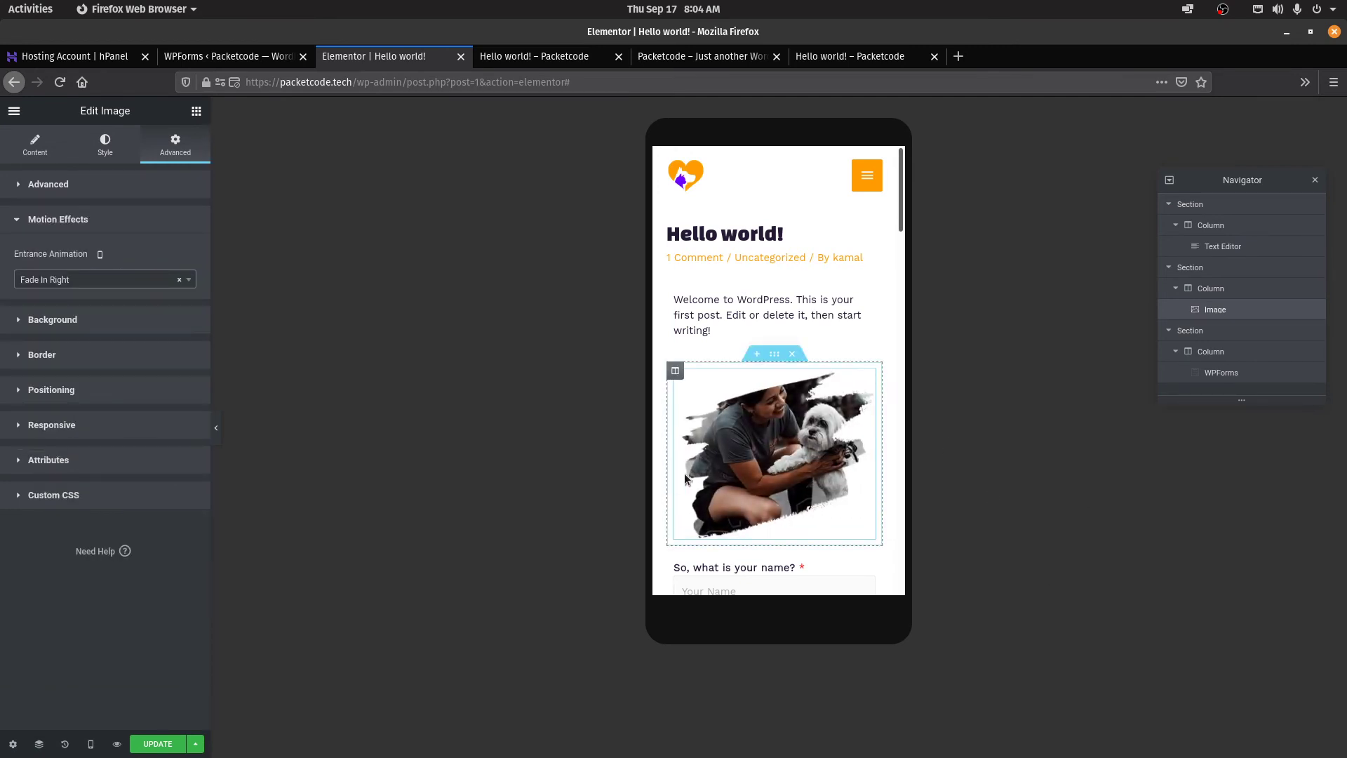
{"action": "scroll", "coordinate": [741, 449], "scroll_direction": "down", "scroll_amount": 15}
{"action": "scroll", "coordinate": [741, 449], "scroll_direction": "down", "scroll_amount": 3}
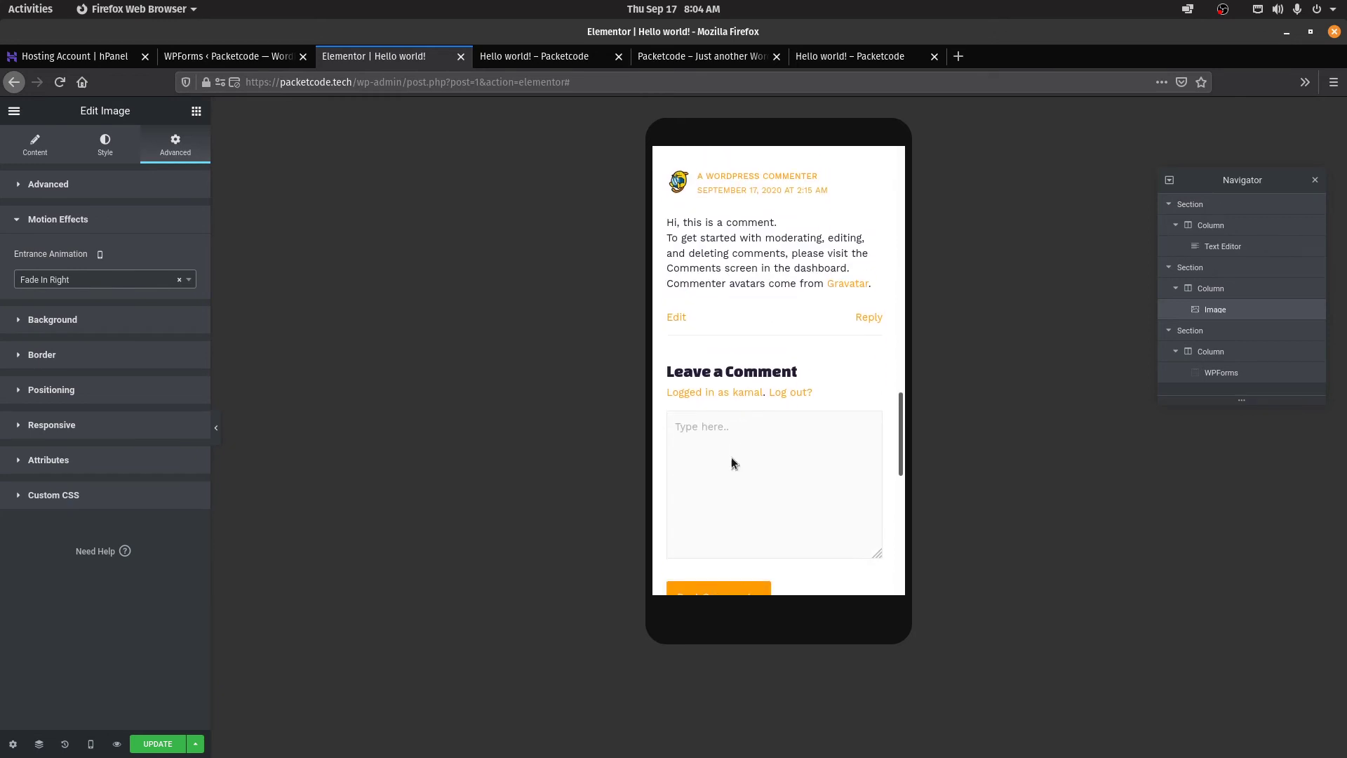
{"action": "scroll", "coordinate": [731, 457], "scroll_direction": "up", "scroll_amount": 10}
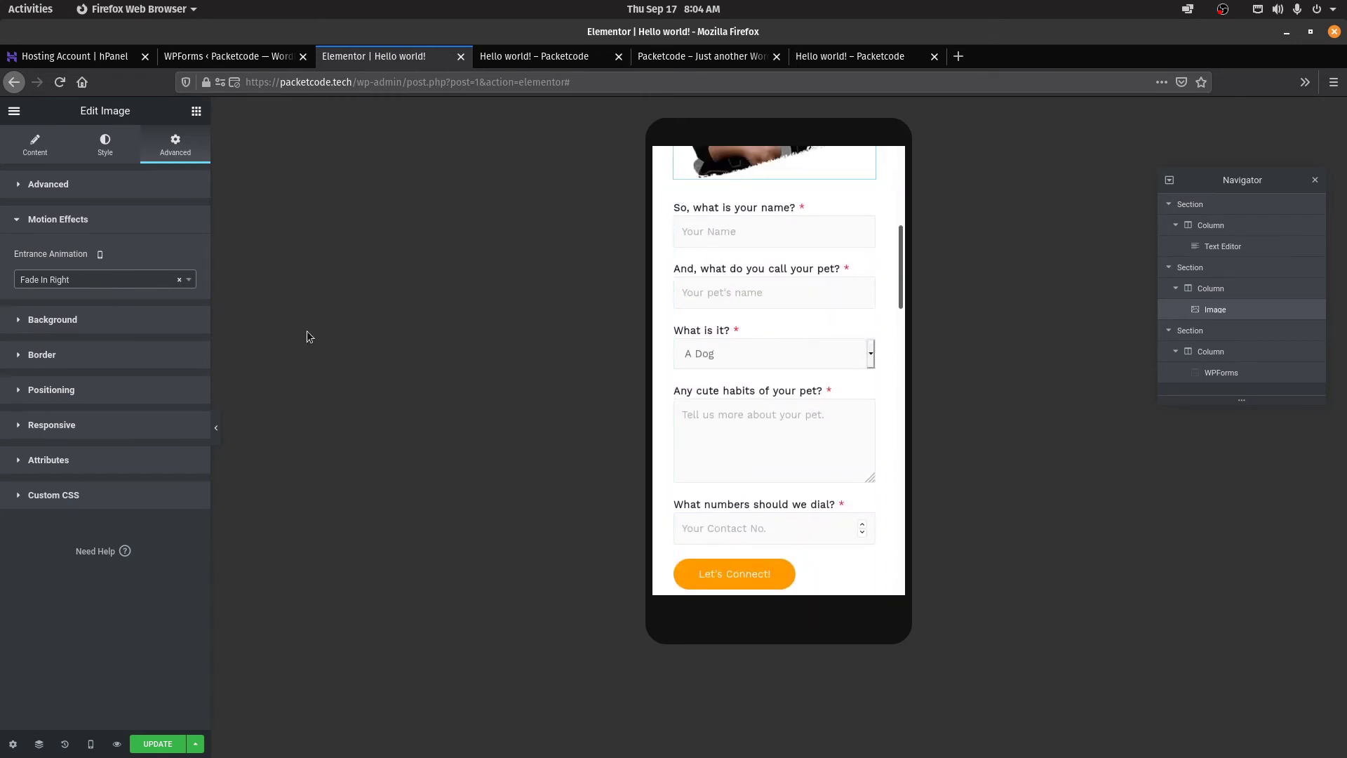
{"action": "left_click", "coordinate": [162, 751]}
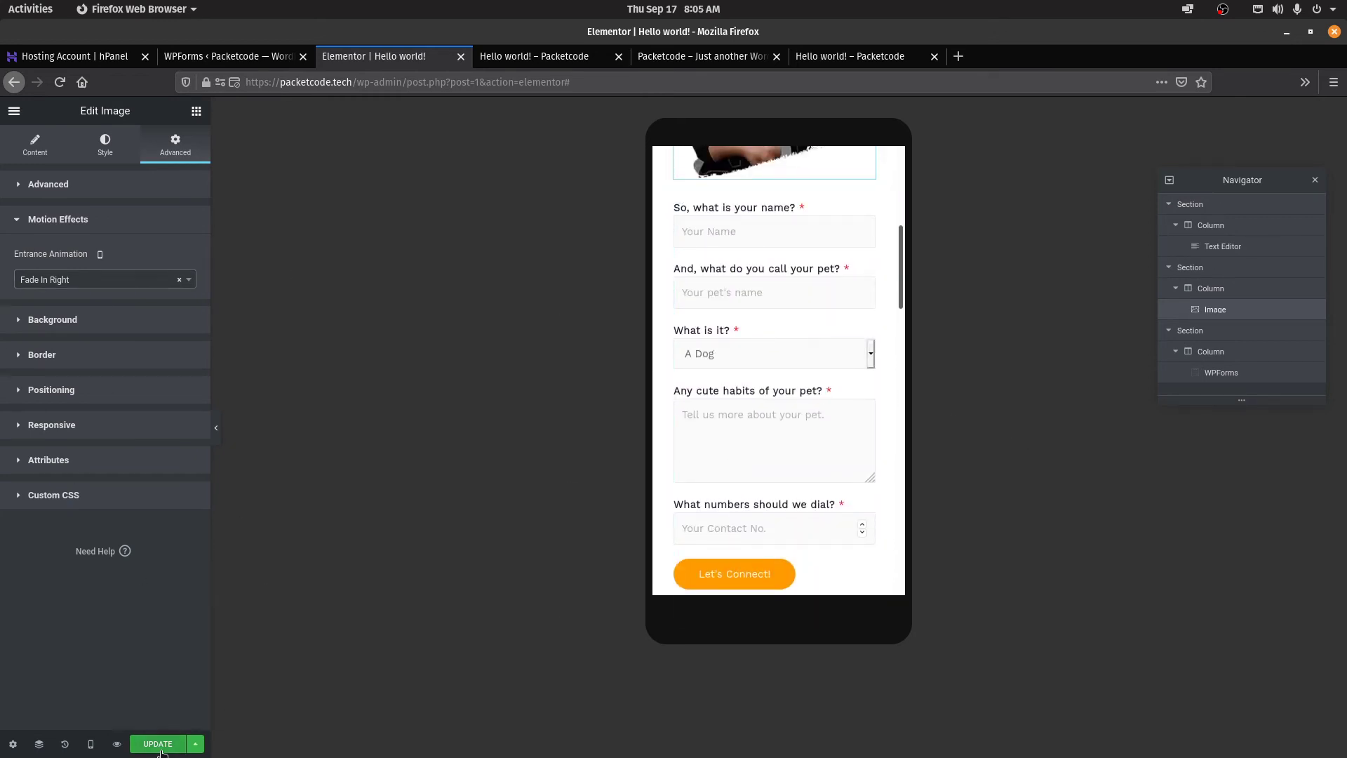
Look through the media library and the pages list in the WordPress dashboard, and return to the post's preview
{"action": "left_click", "coordinate": [255, 55]}
{"action": "mouse_move", "coordinate": [33, 199]}
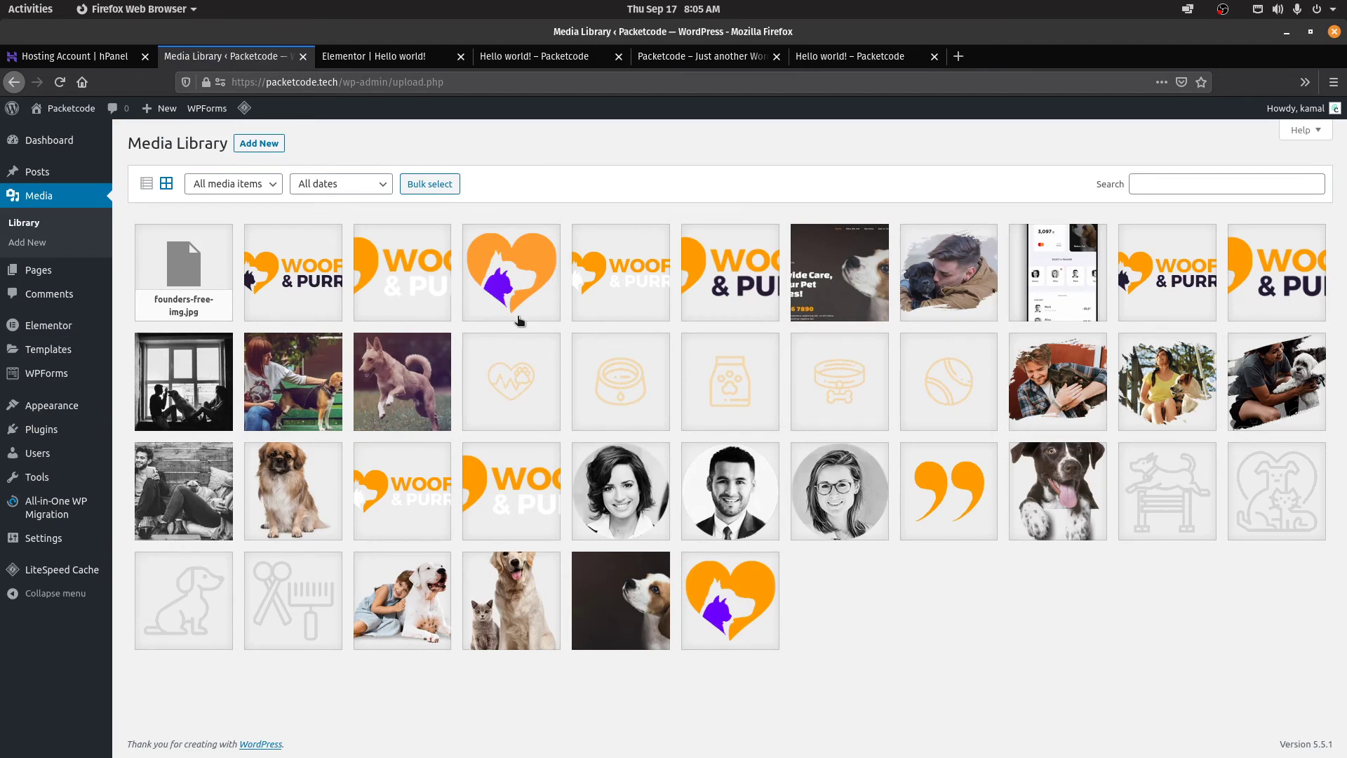
{"action": "left_click", "coordinate": [38, 269]}
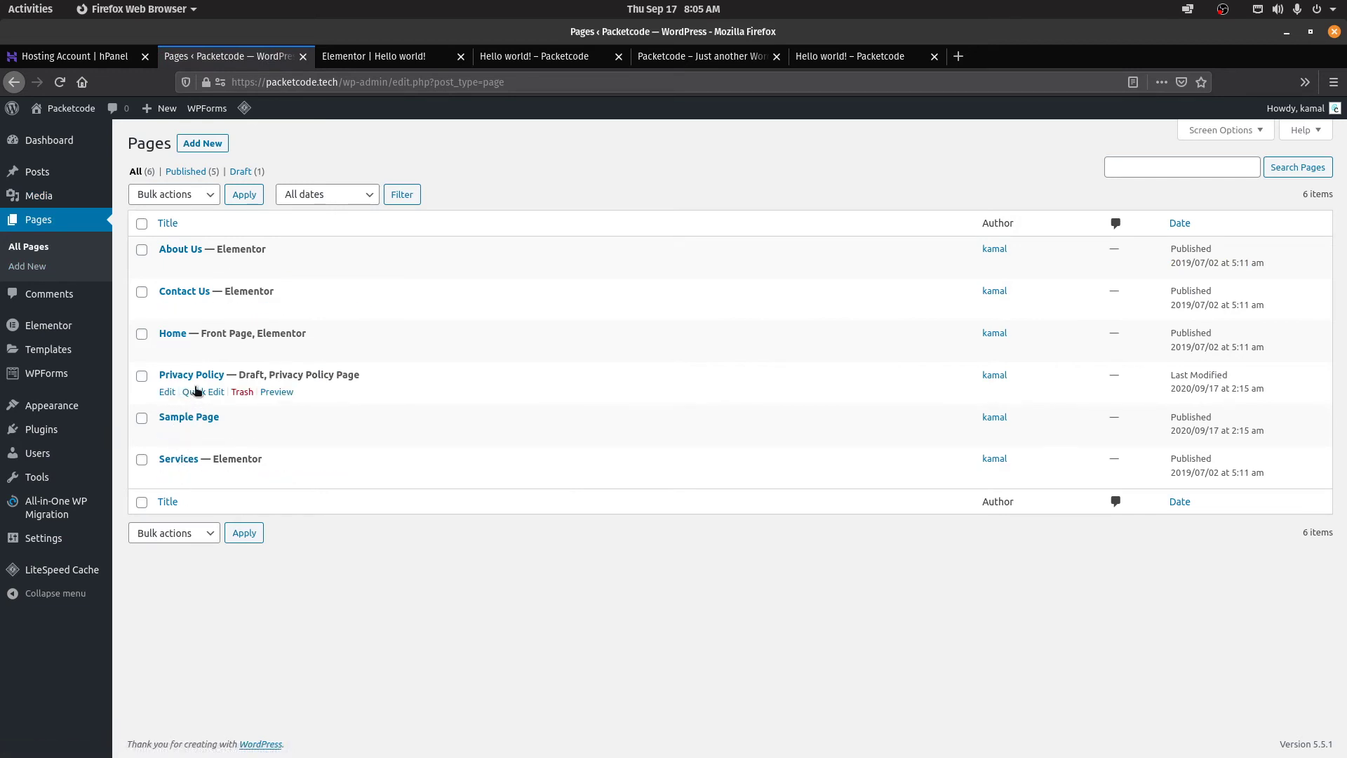
{"action": "left_click", "coordinate": [531, 56]}
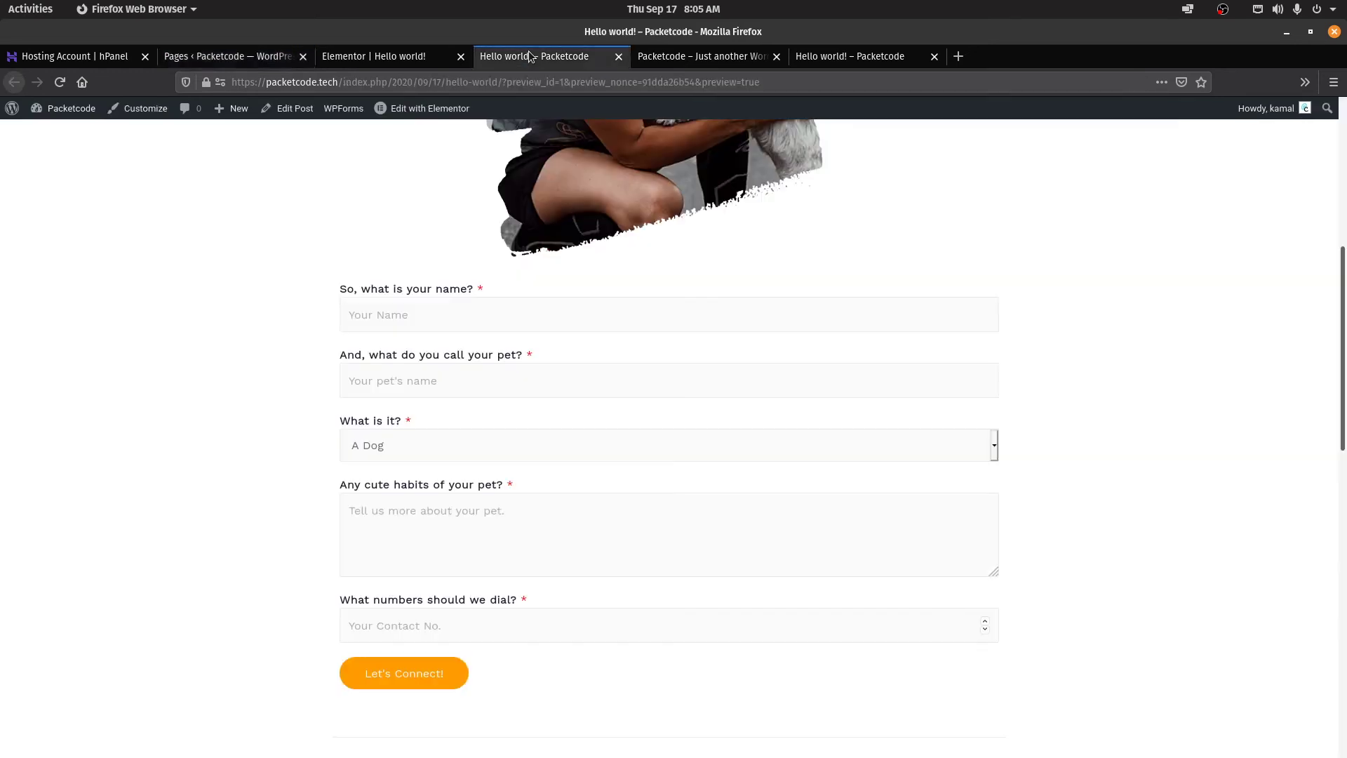
Close one Hello world! post preview and look over the site's home page and the dashboard's pages list
{"action": "left_click", "coordinate": [618, 56]}
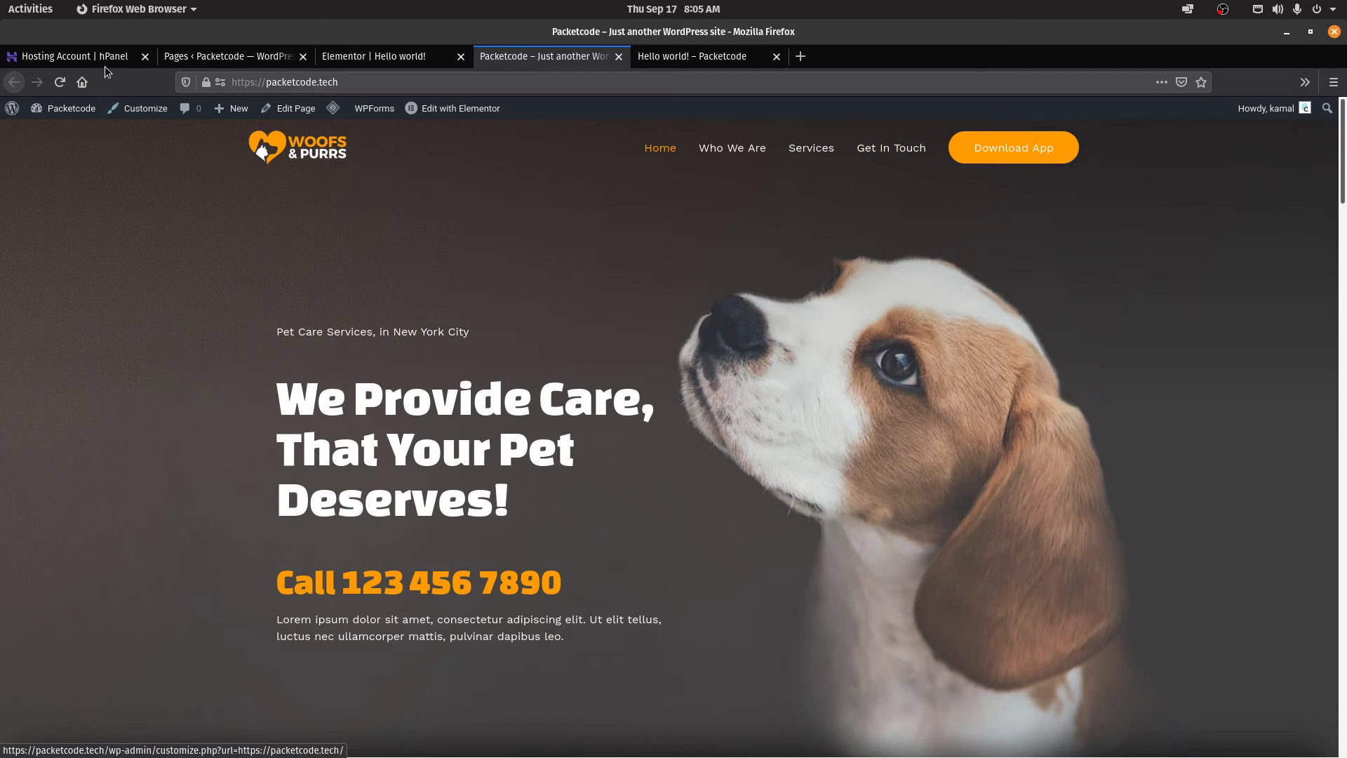
{"action": "left_click", "coordinate": [77, 56]}
{"action": "left_click", "coordinate": [224, 56]}
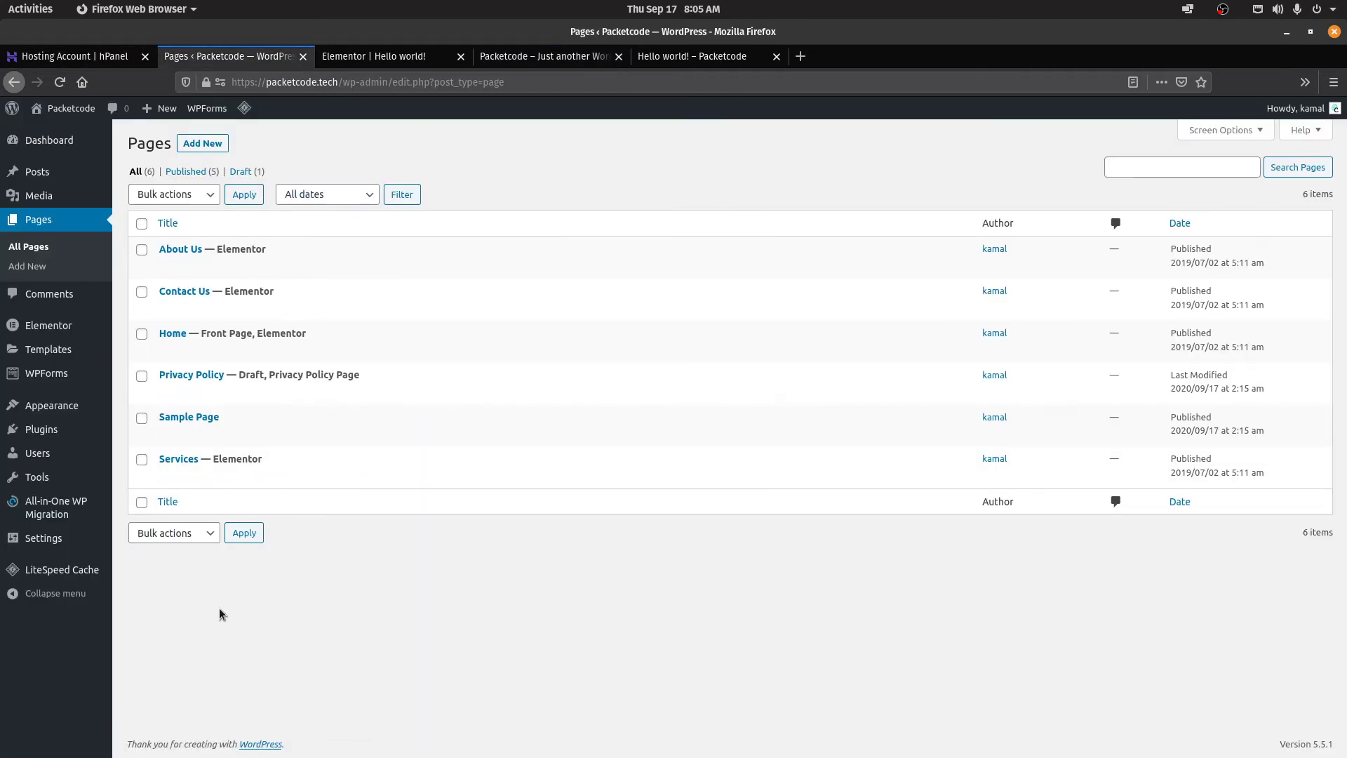
{"action": "key", "text": "ctrl+Tab"}
{"action": "key", "text": "ctrl+Tab"}
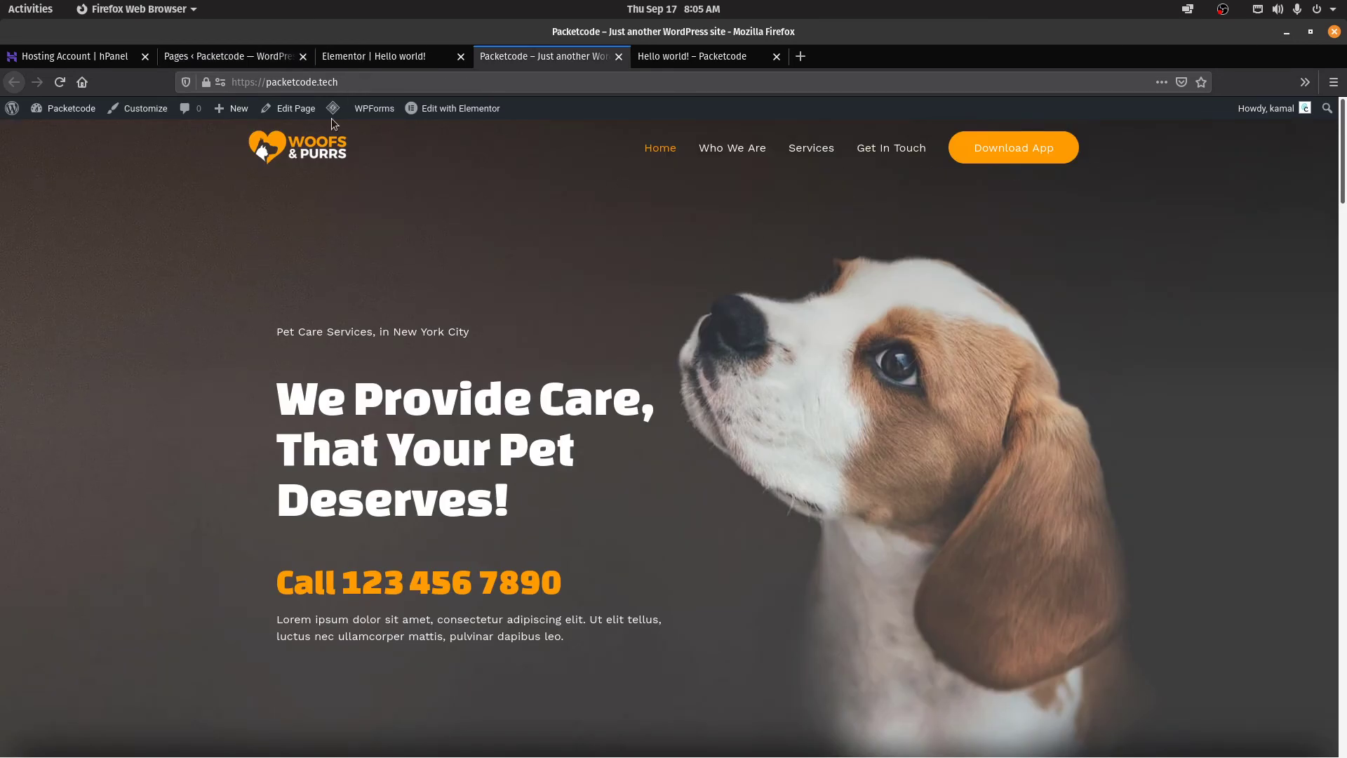
Add a new page titled "Blog" from the WordPress pages list and publish it
{"action": "left_click", "coordinate": [235, 58]}
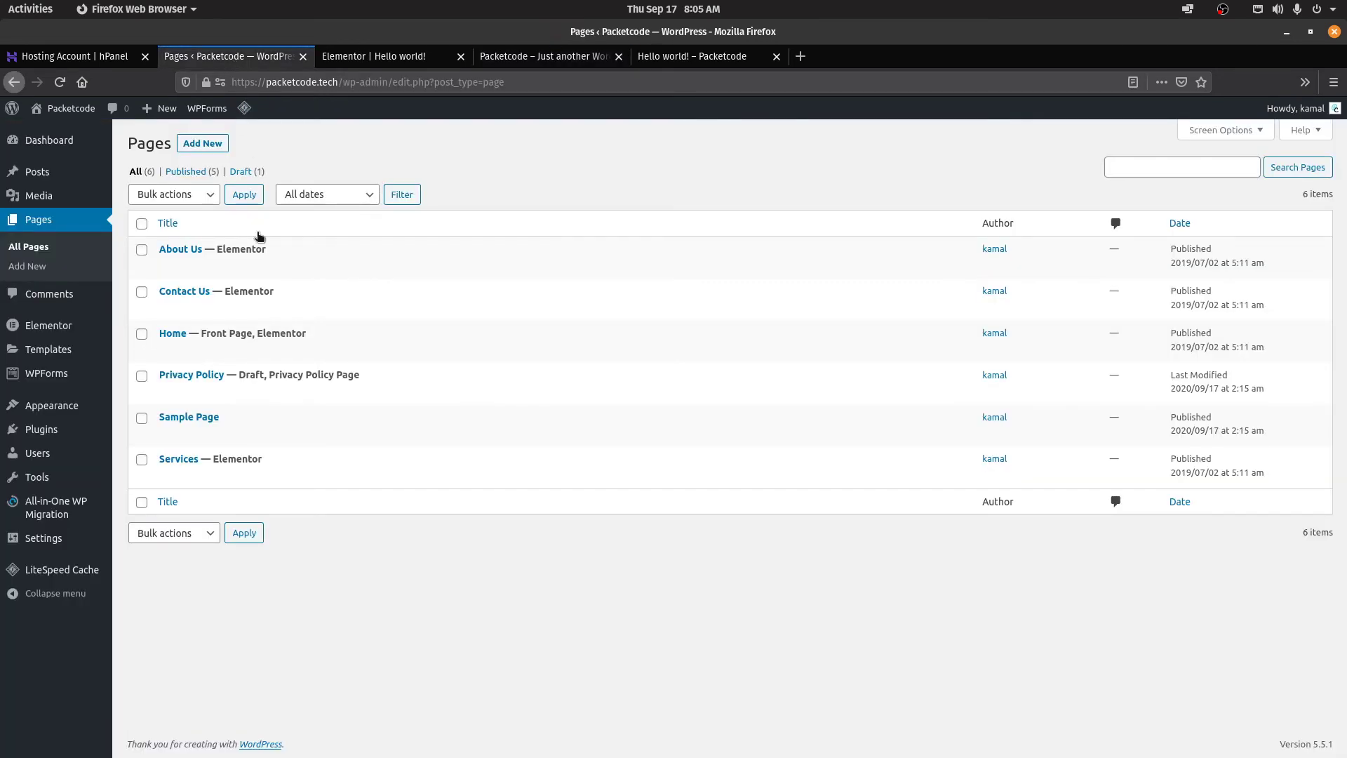
{"action": "left_click", "coordinate": [203, 144]}
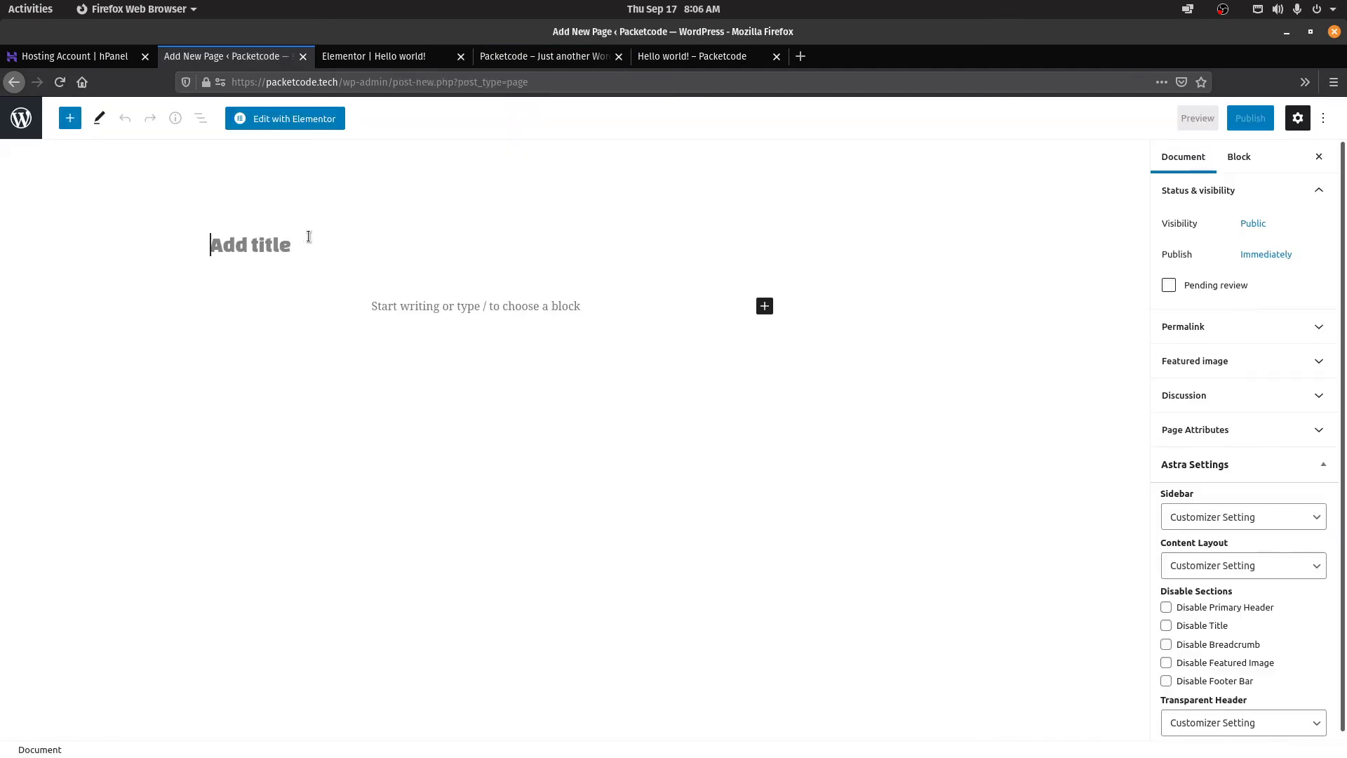
{"action": "type", "text": "Blog"}
{"action": "left_click", "coordinate": [350, 340]}
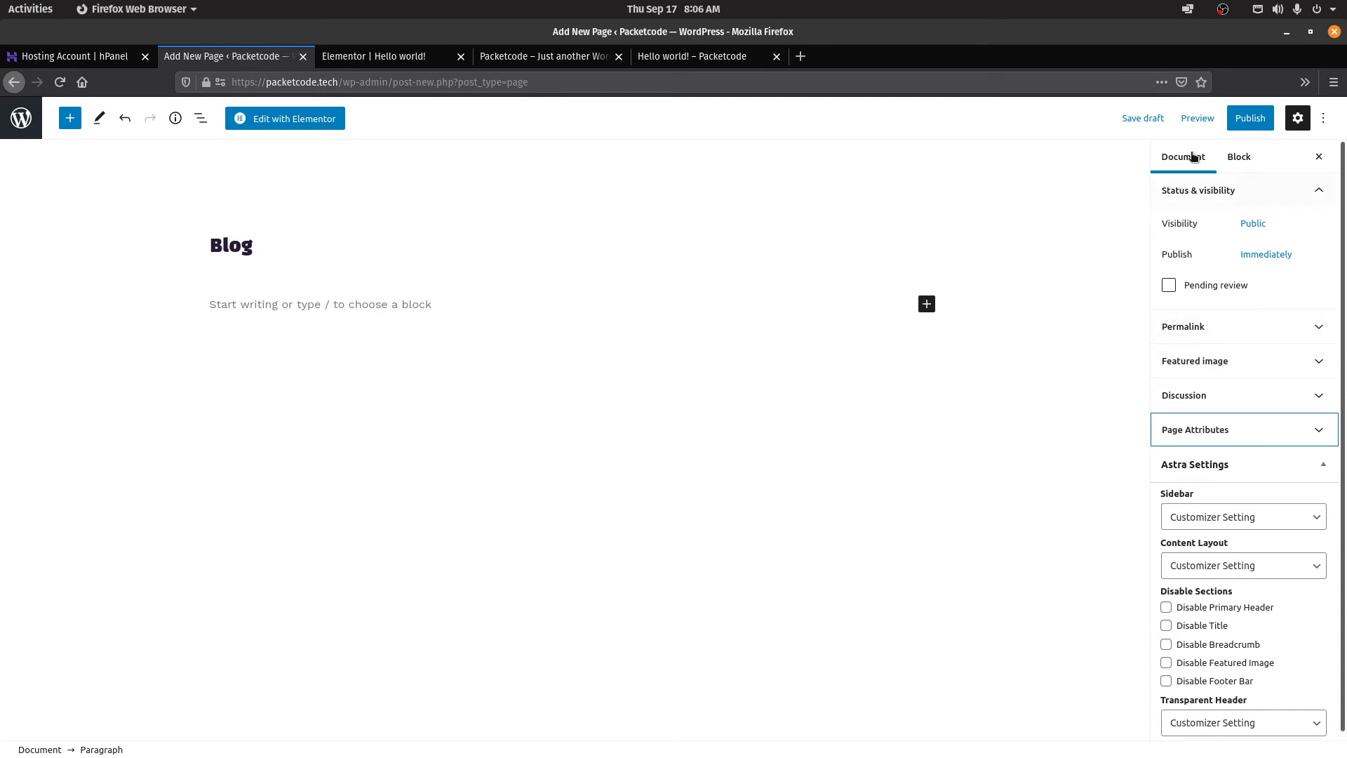
{"action": "left_click", "coordinate": [1245, 126]}
{"action": "left_click", "coordinate": [1205, 120]}
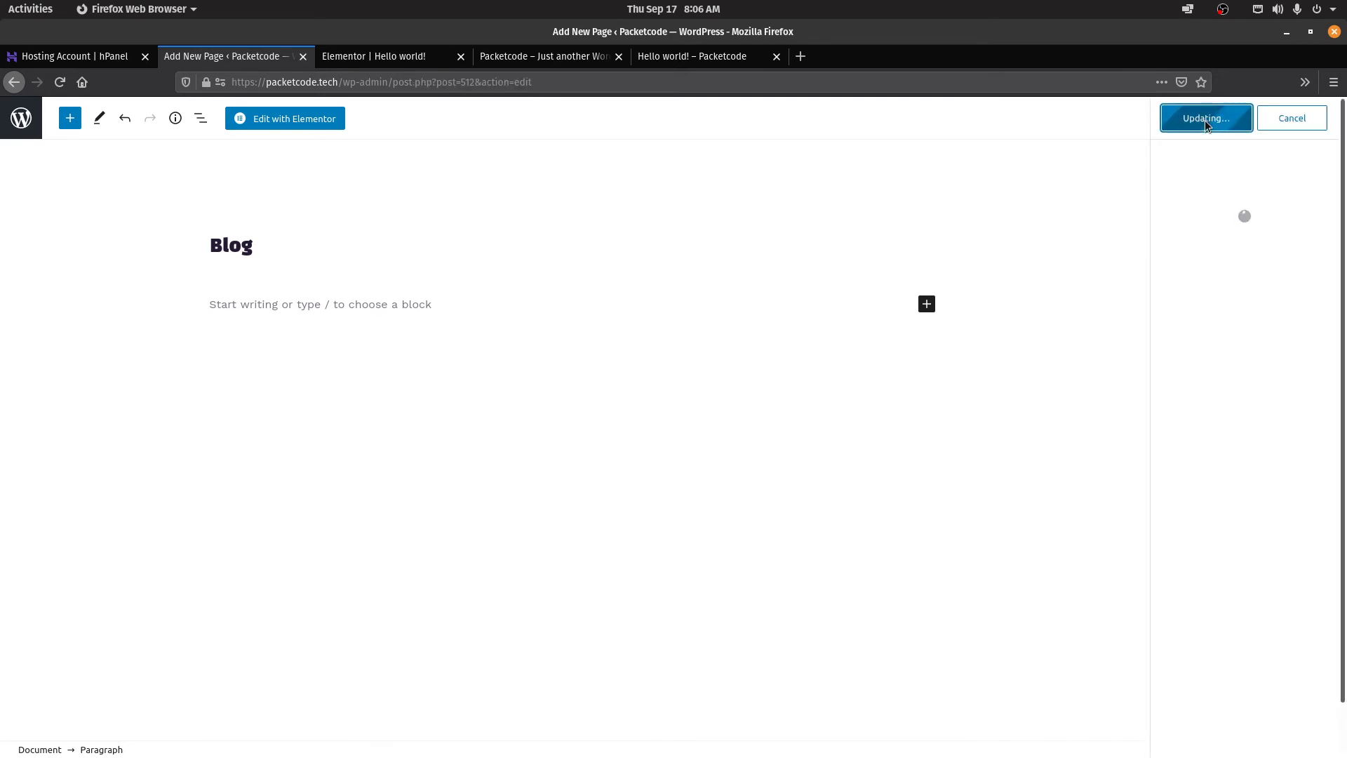
Reload the site's home page to check its navigation menu, and return from the page editor to the pages list
{"action": "left_click", "coordinate": [519, 57]}
{"action": "left_click", "coordinate": [60, 82]}
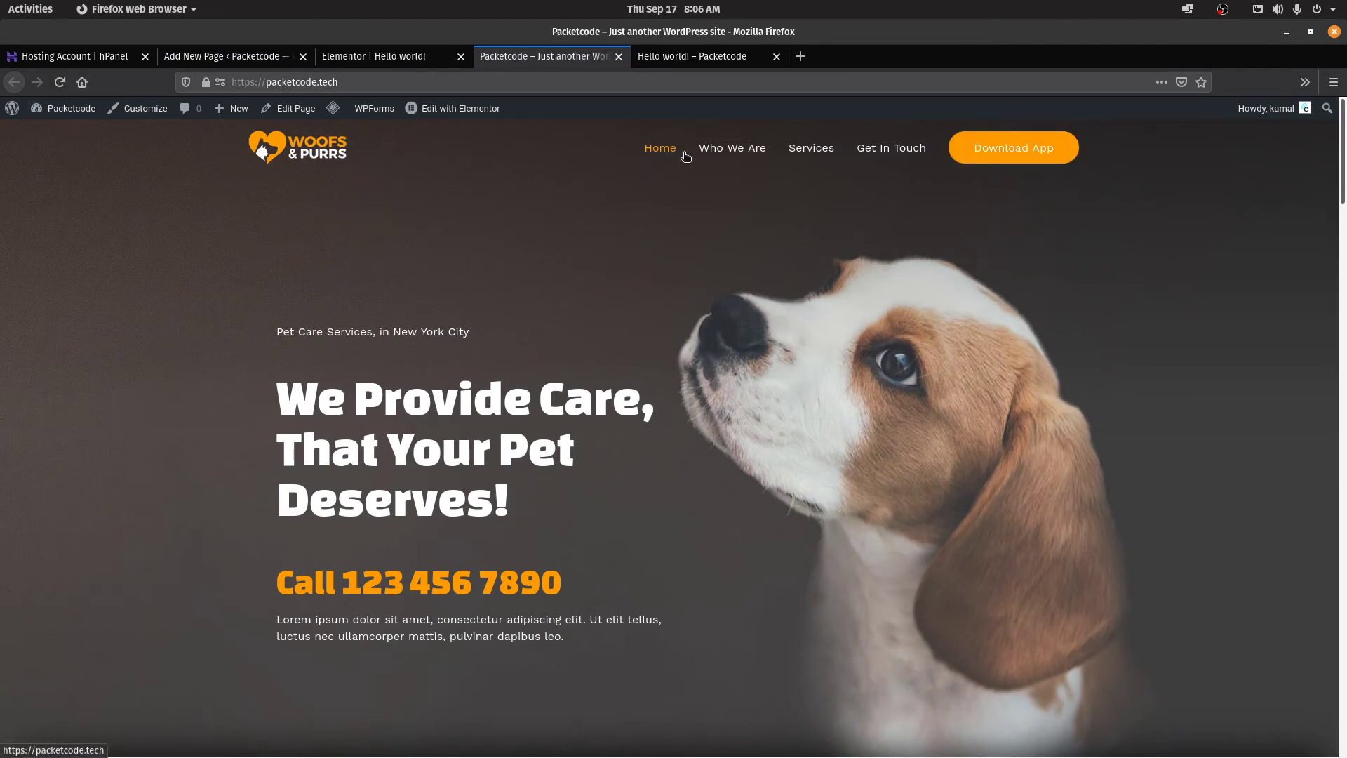
{"action": "left_click", "coordinate": [217, 57]}
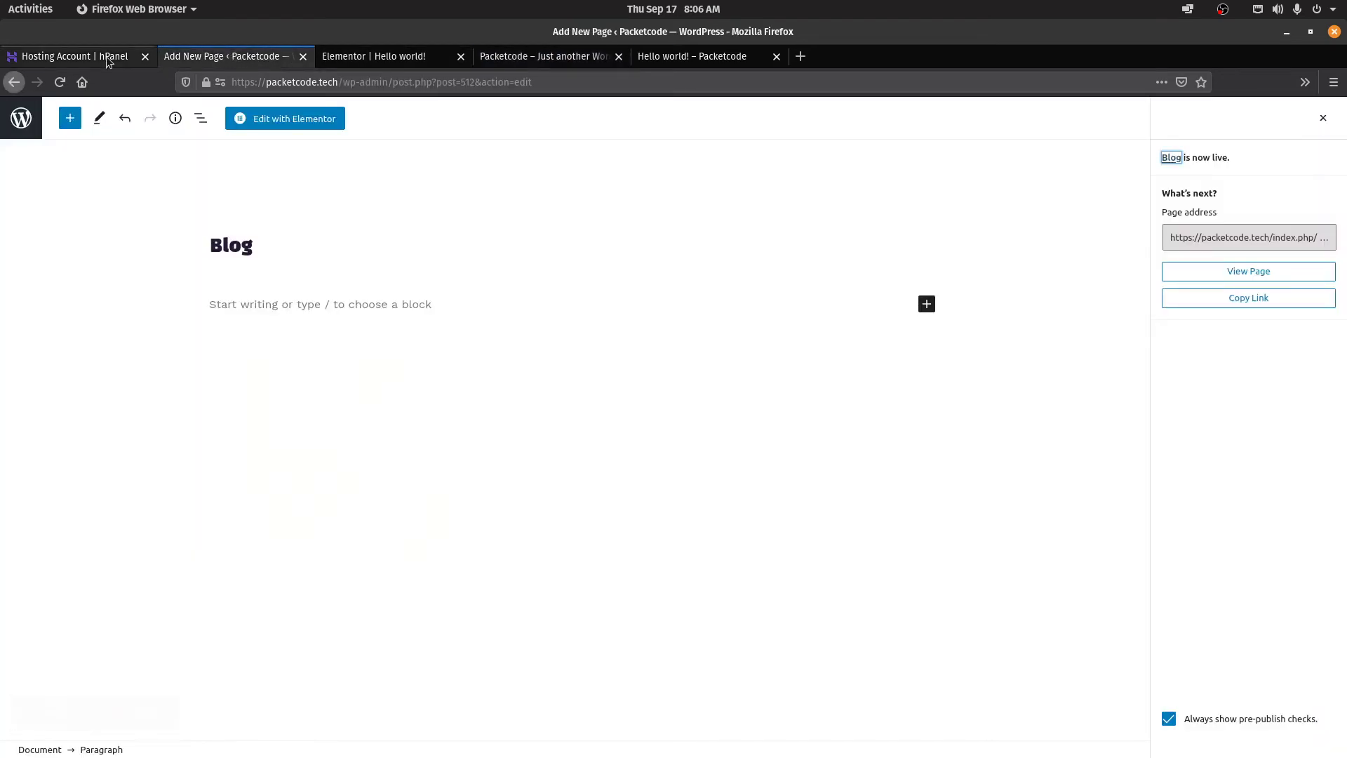
{"action": "left_click", "coordinate": [107, 56]}
{"action": "key", "text": "ctrl+Tab"}
{"action": "left_click", "coordinate": [22, 119]}
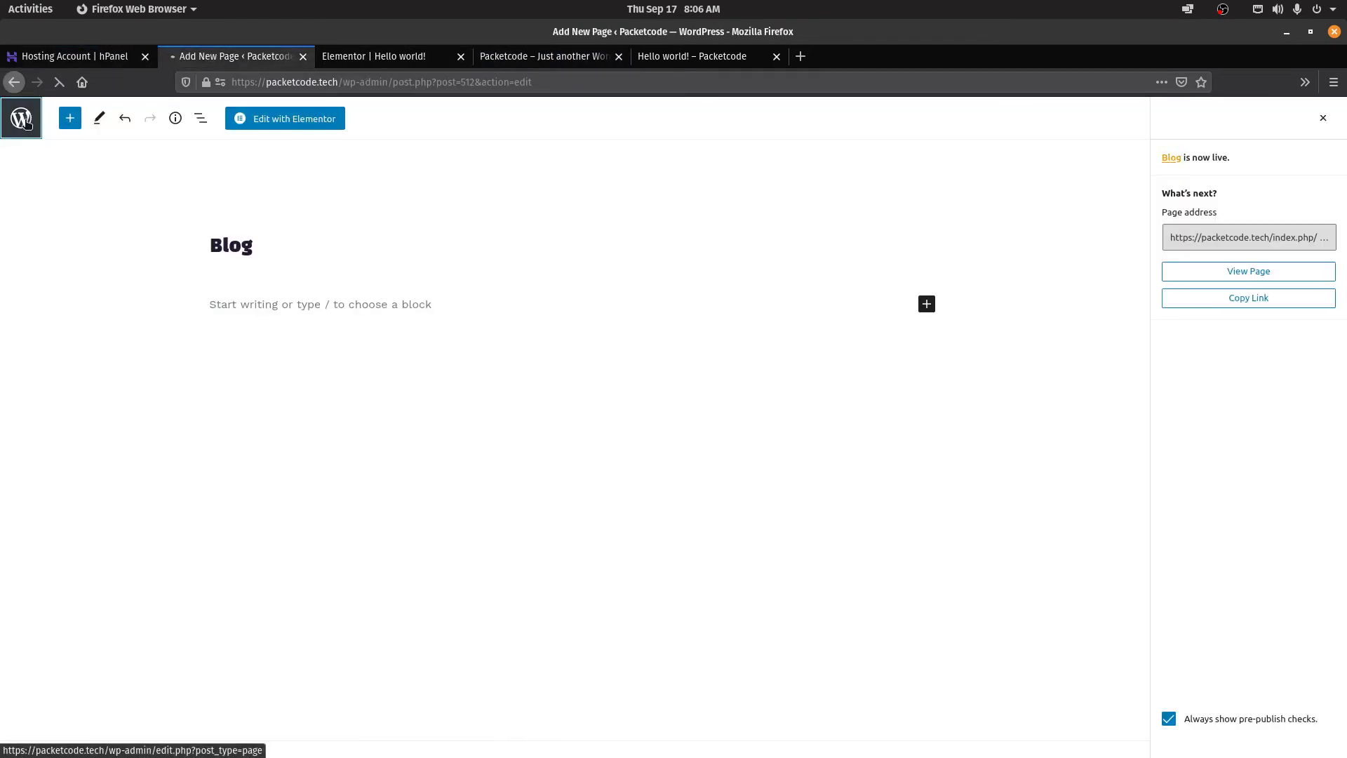
Add the Blog page to the Main Menu, place it directly after Home, and save the menu
{"action": "mouse_move", "coordinate": [55, 468]}
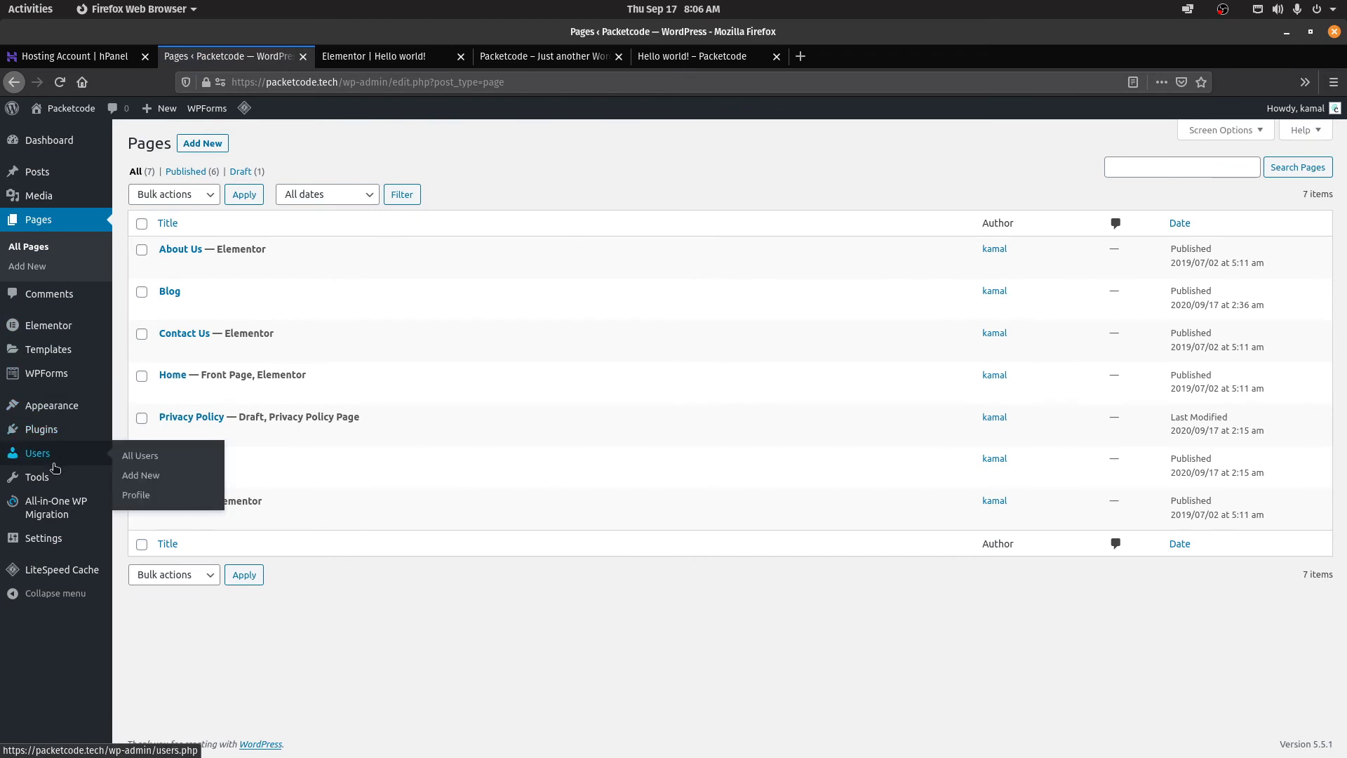
{"action": "mouse_move", "coordinate": [72, 414]}
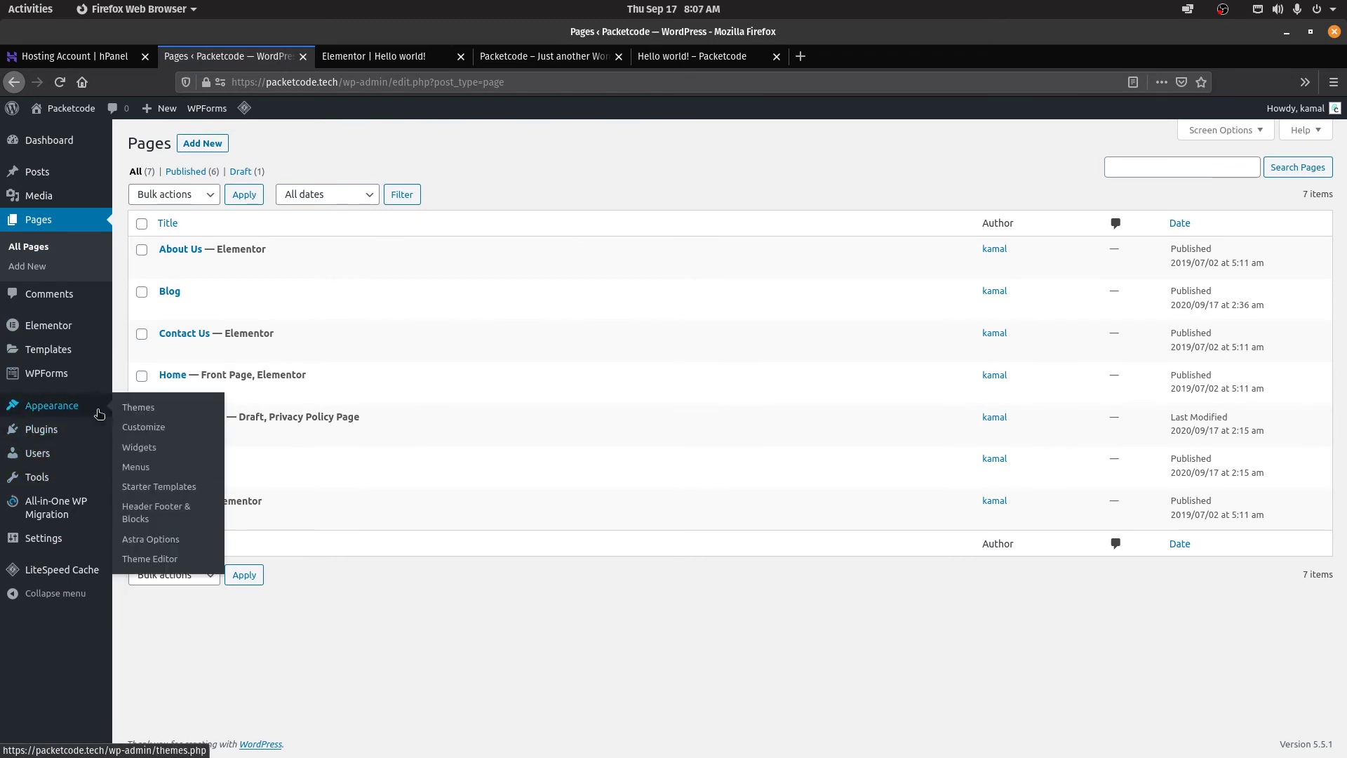
{"action": "left_click", "coordinate": [137, 468]}
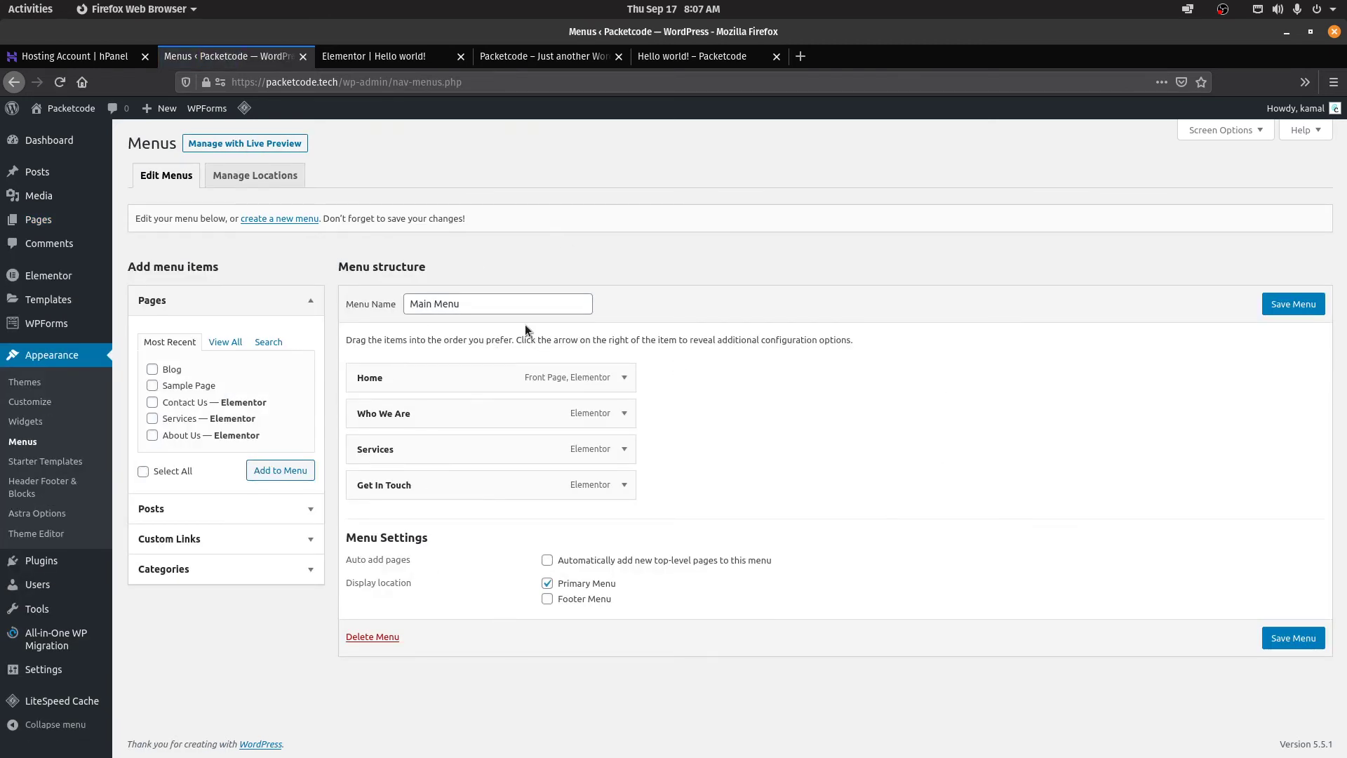
{"action": "left_click", "coordinate": [226, 342]}
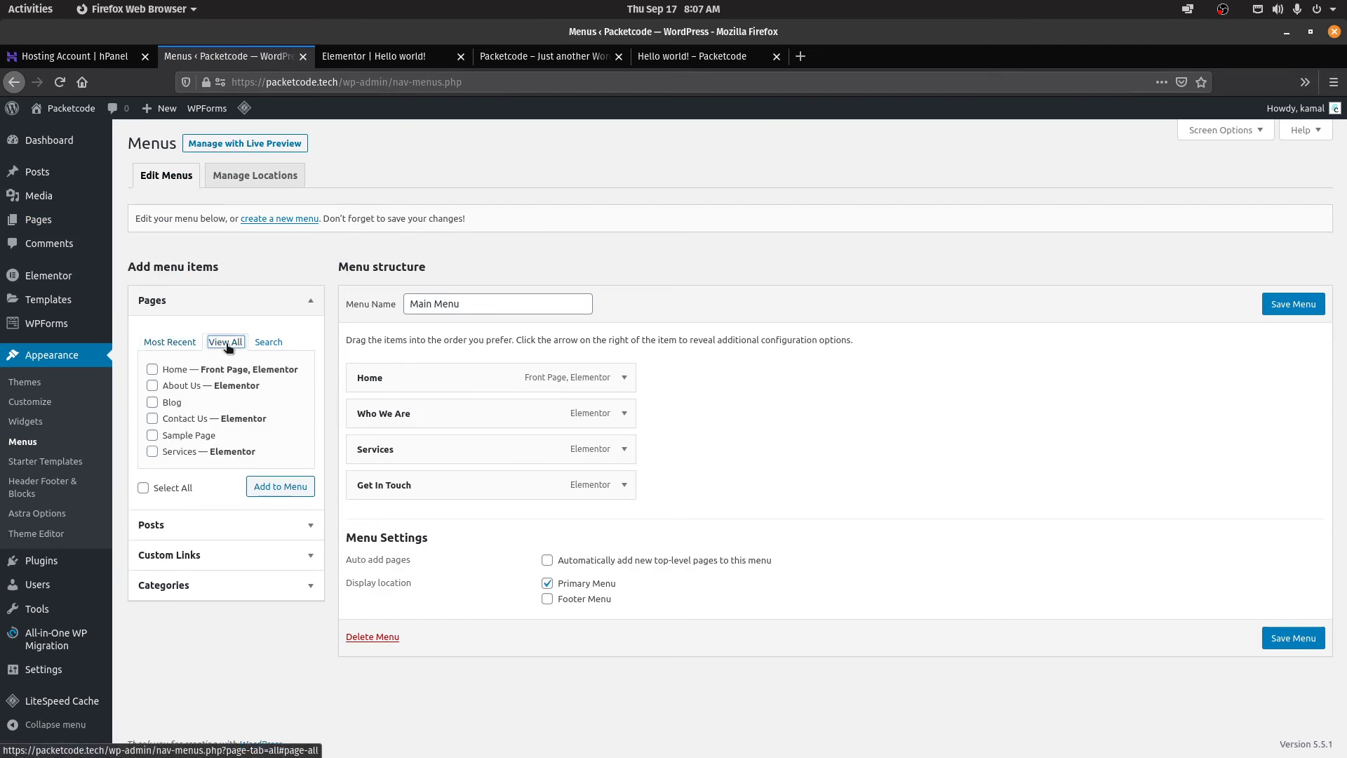
{"action": "left_click", "coordinate": [152, 402]}
{"action": "left_click", "coordinate": [284, 487]}
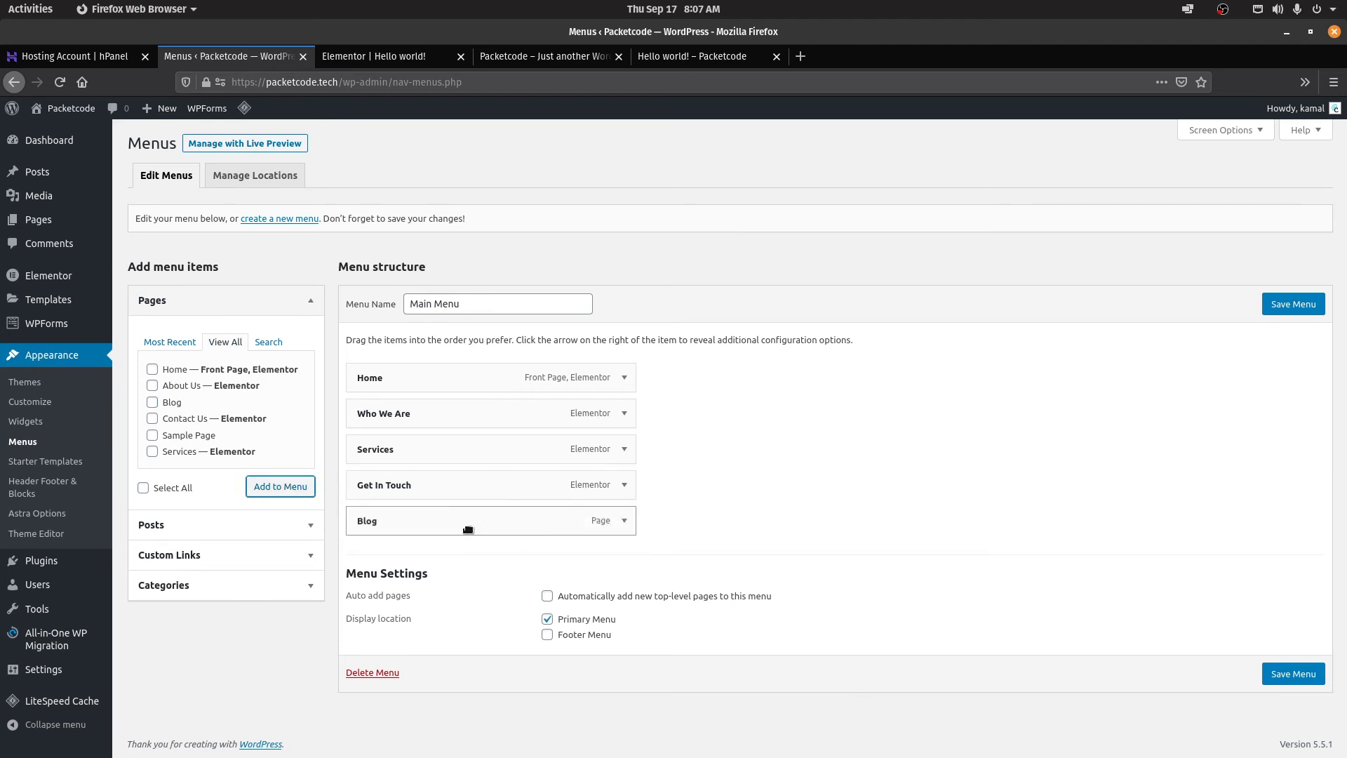
{"action": "left_click_drag", "start_coordinate": [468, 530], "coordinate": [561, 419]}
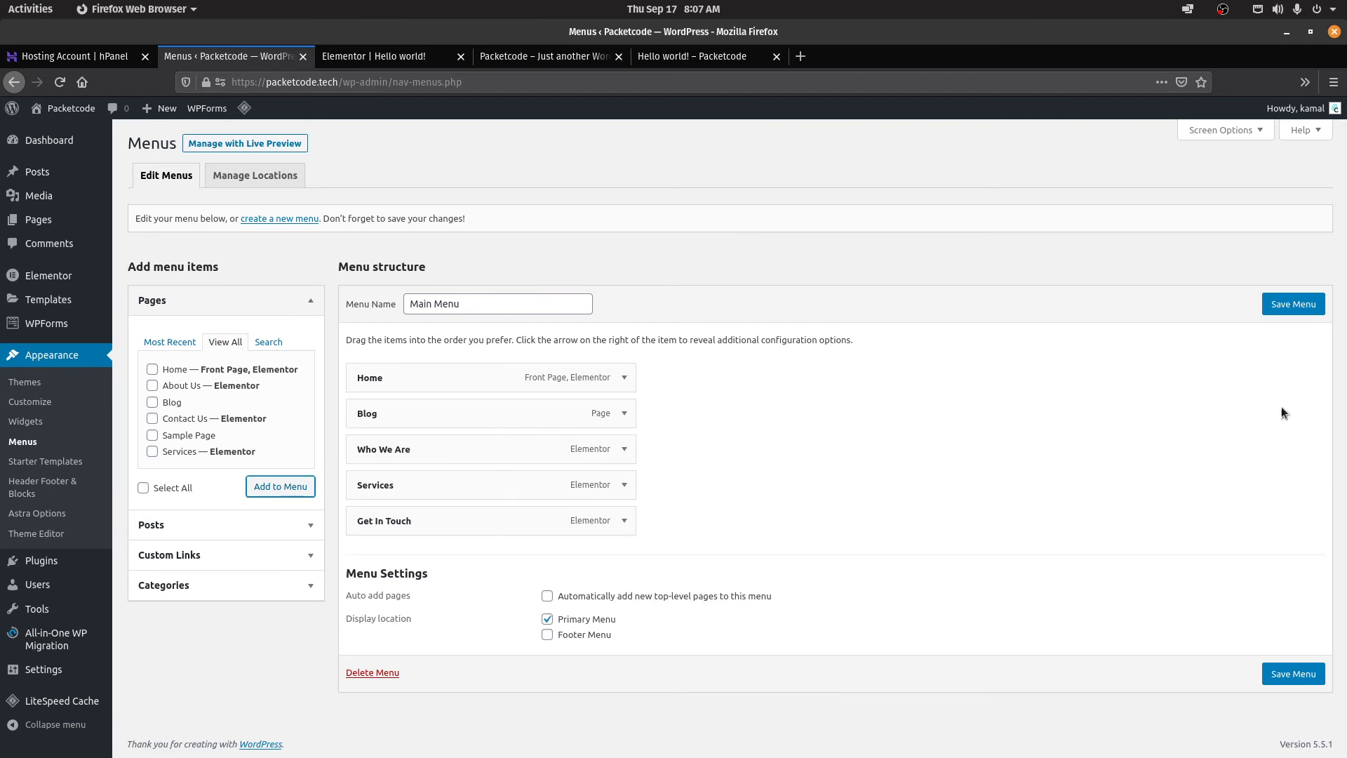
{"action": "left_click", "coordinate": [1273, 300]}
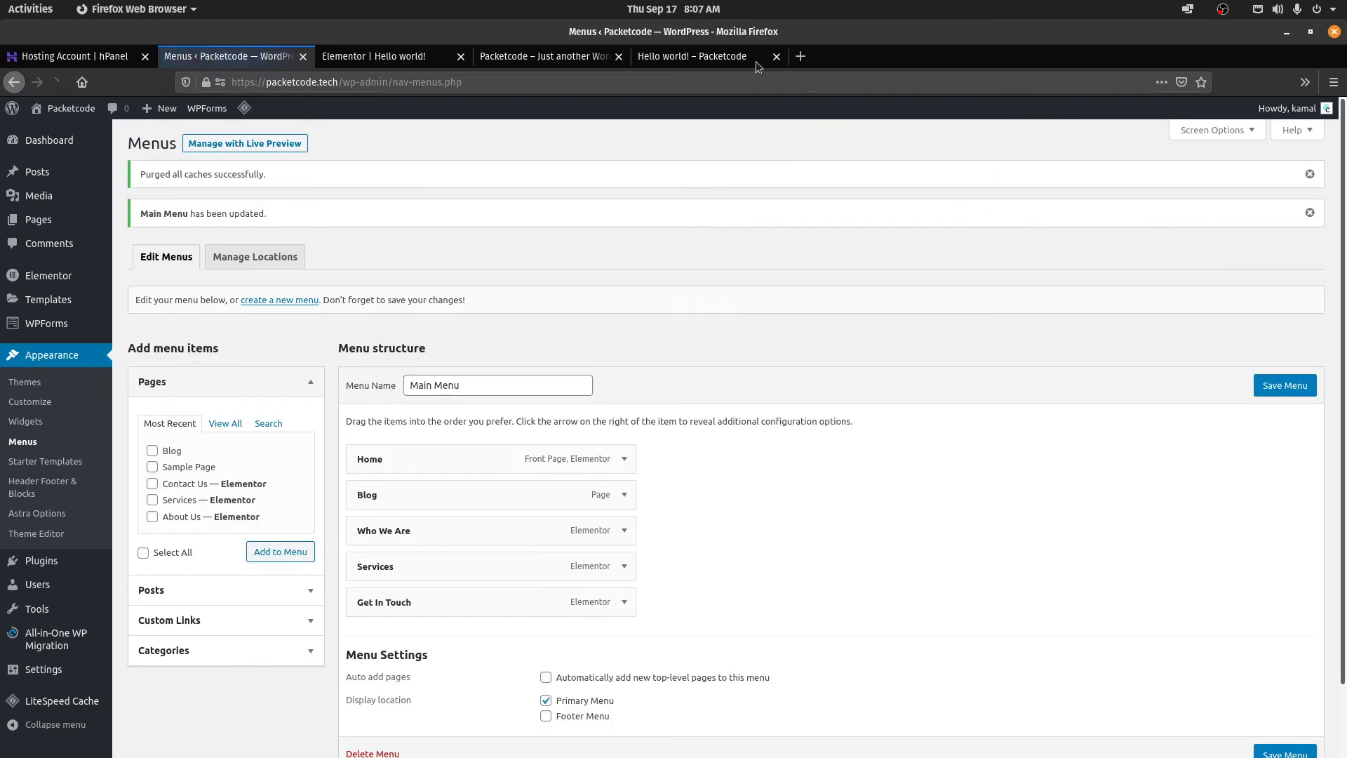
Reload the site's home page and visit the Blog page through its navigation menu to examine the page content
{"action": "left_click", "coordinate": [547, 56]}
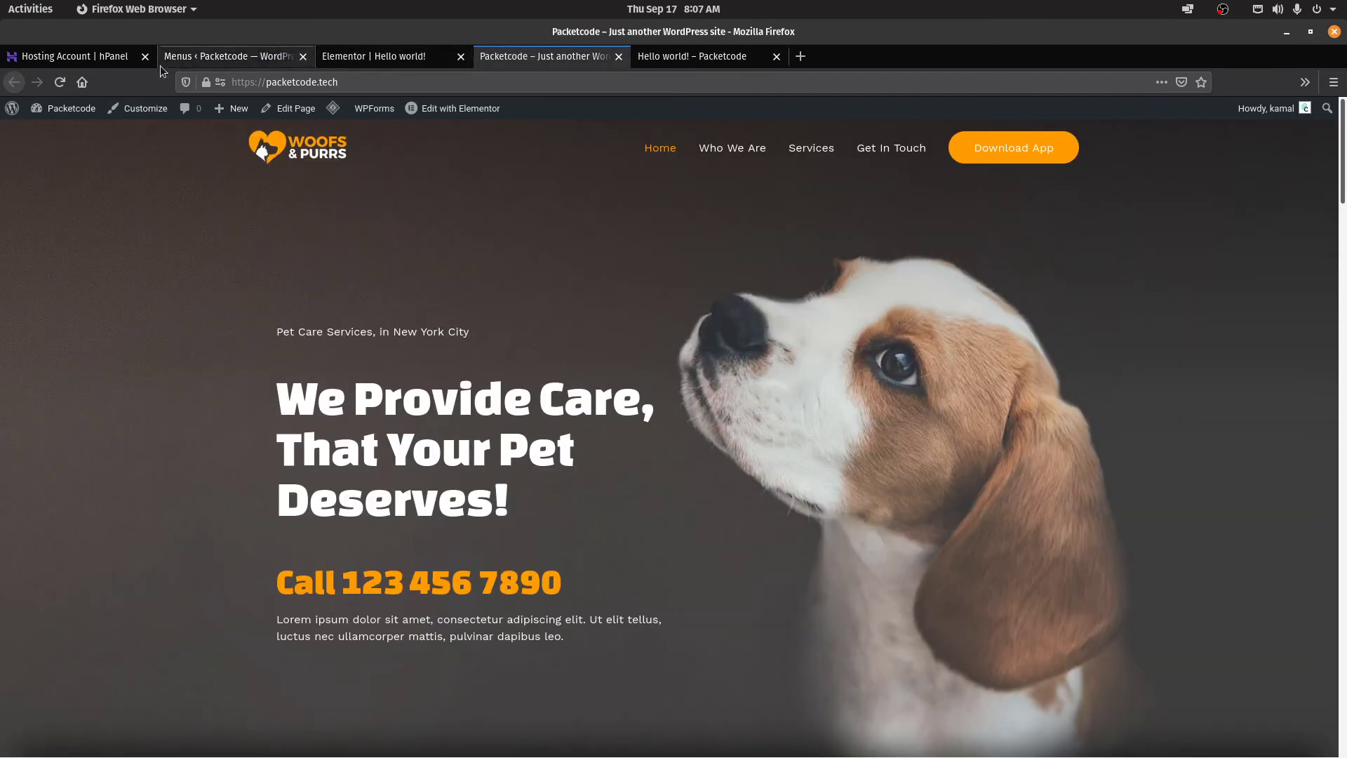
{"action": "left_click", "coordinate": [59, 82]}
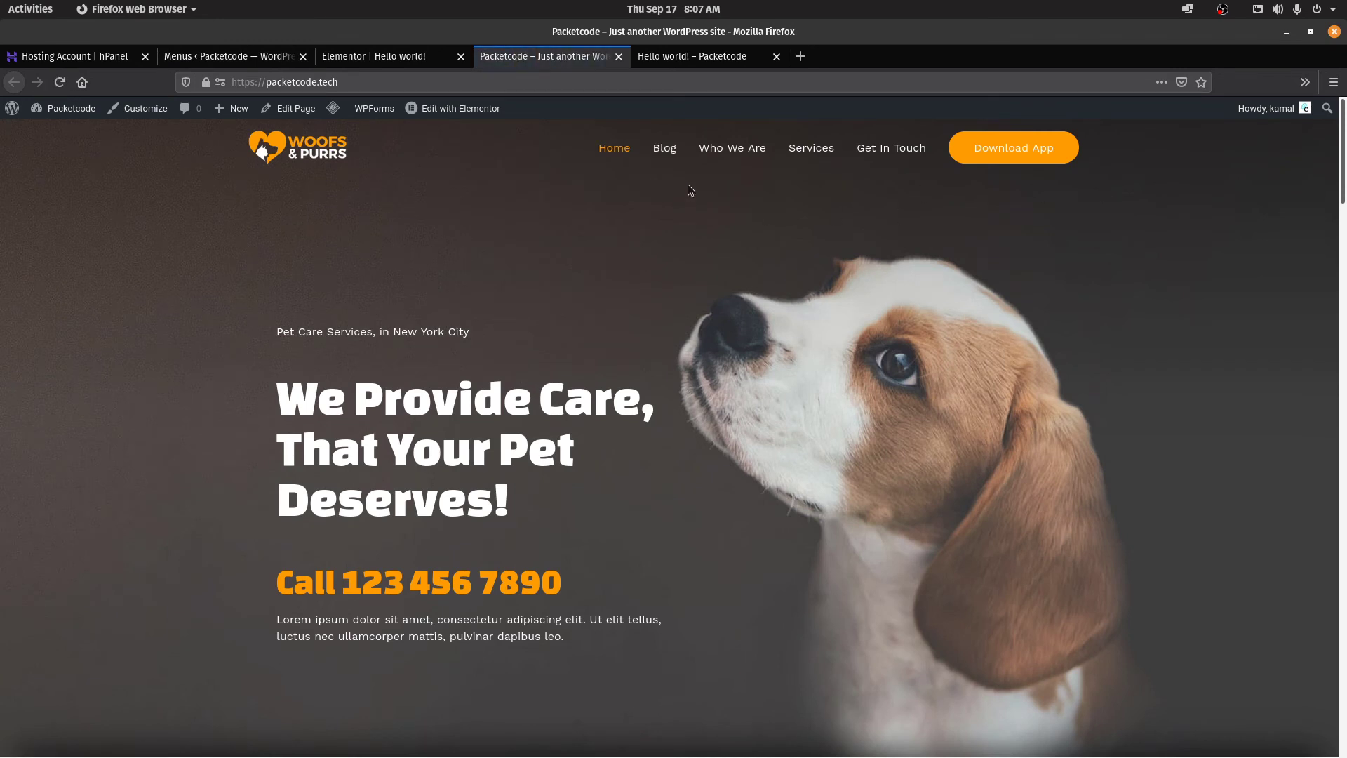
{"action": "left_click", "coordinate": [665, 148]}
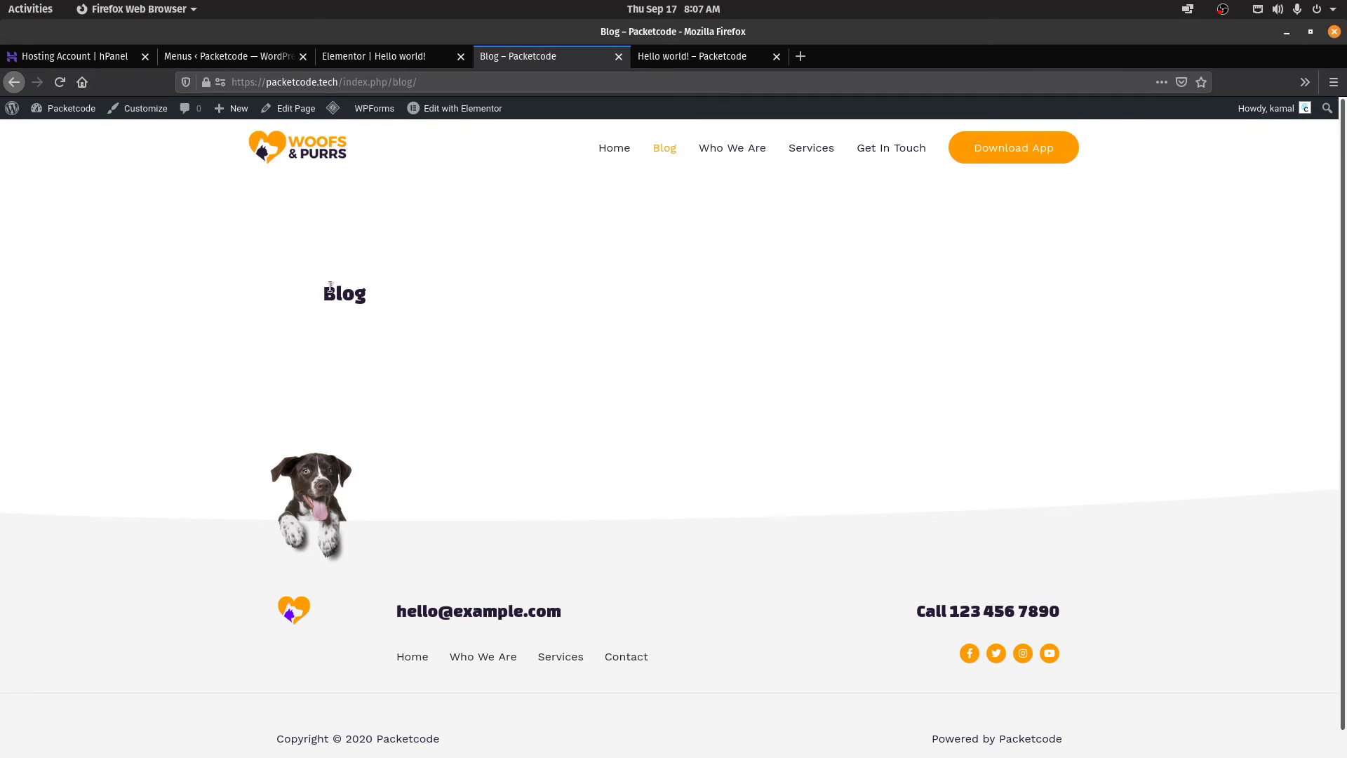
{"action": "left_click_drag", "start_coordinate": [318, 295], "coordinate": [407, 328]}
{"action": "left_click", "coordinate": [268, 373]}
Open the theme customizer from the Blog page, keep Home as the homepage, set the posts page to Blog, and publish
{"action": "mouse_move", "coordinate": [436, 114]}
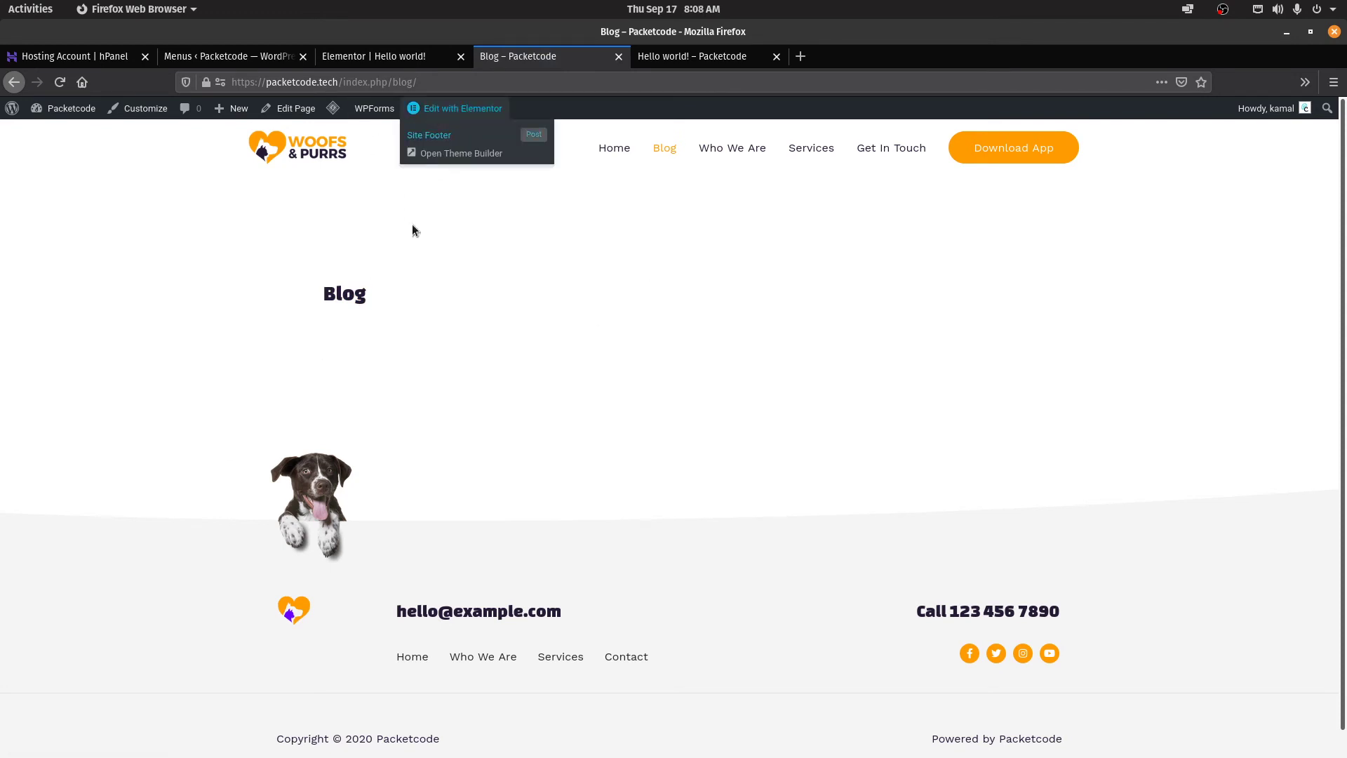
{"action": "left_click", "coordinate": [264, 111]}
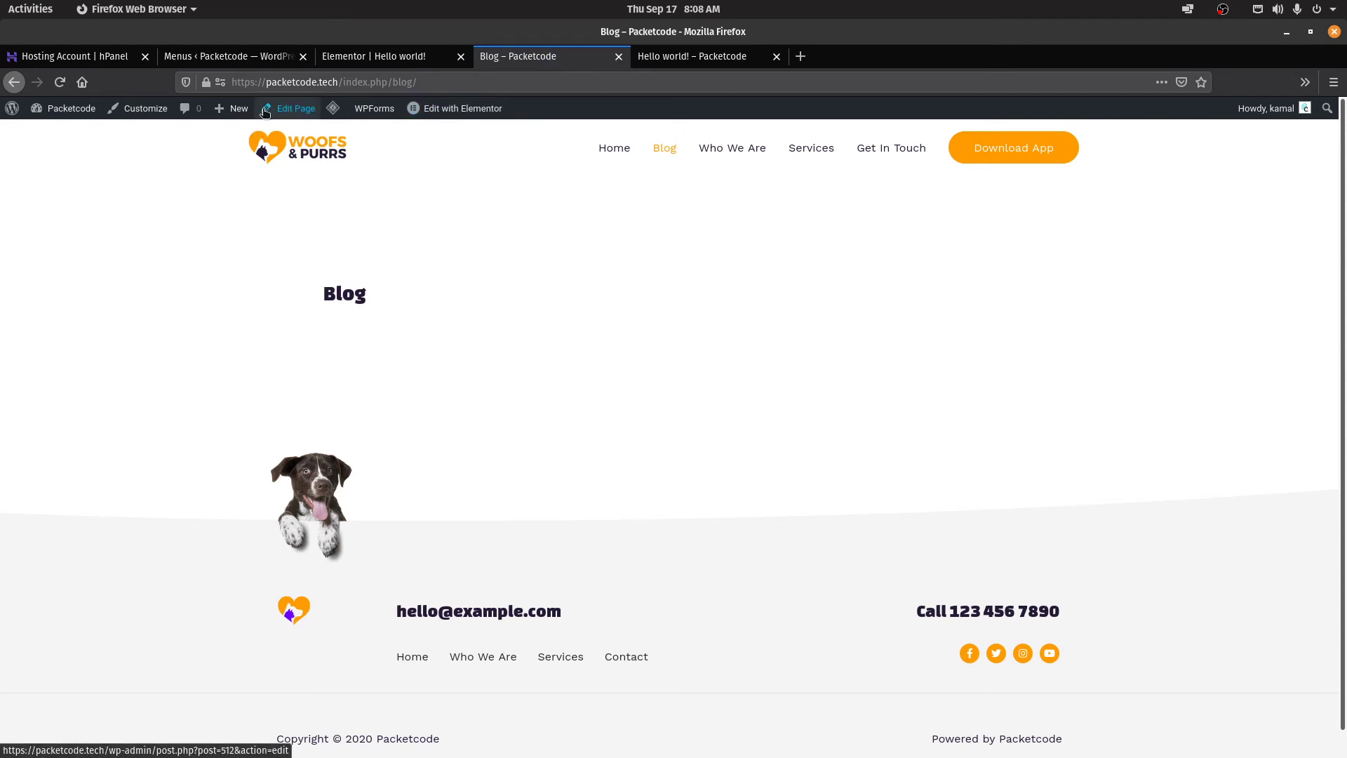
{"action": "left_click", "coordinate": [160, 112]}
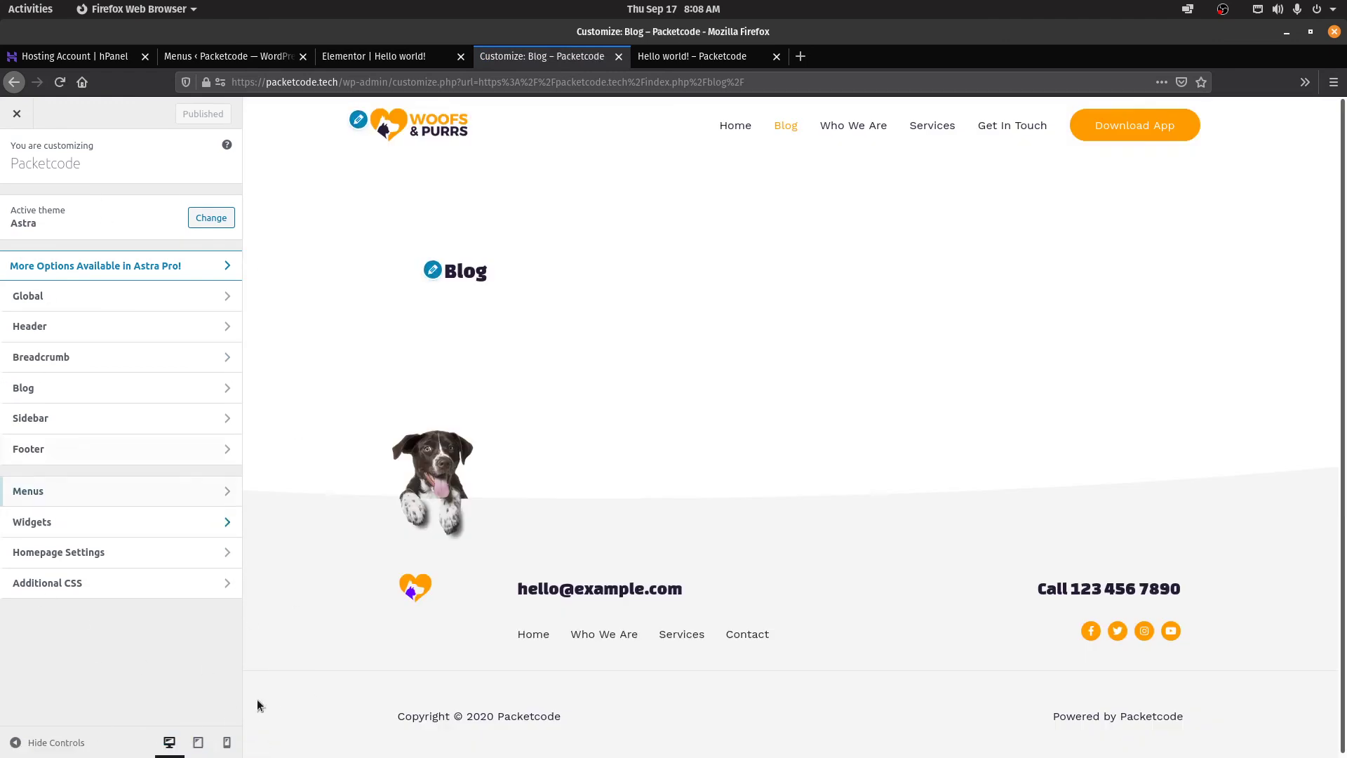
{"action": "left_click", "coordinate": [85, 552]}
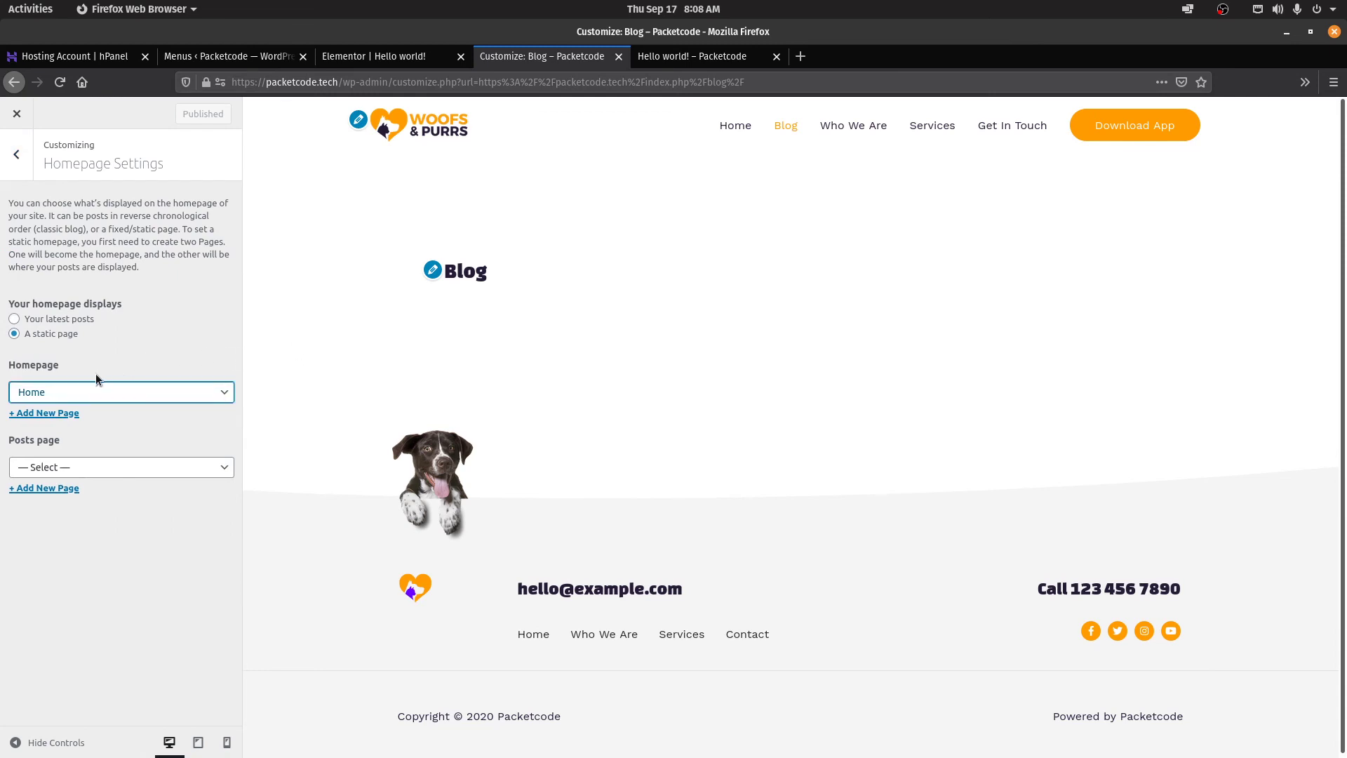
{"action": "left_click", "coordinate": [73, 390]}
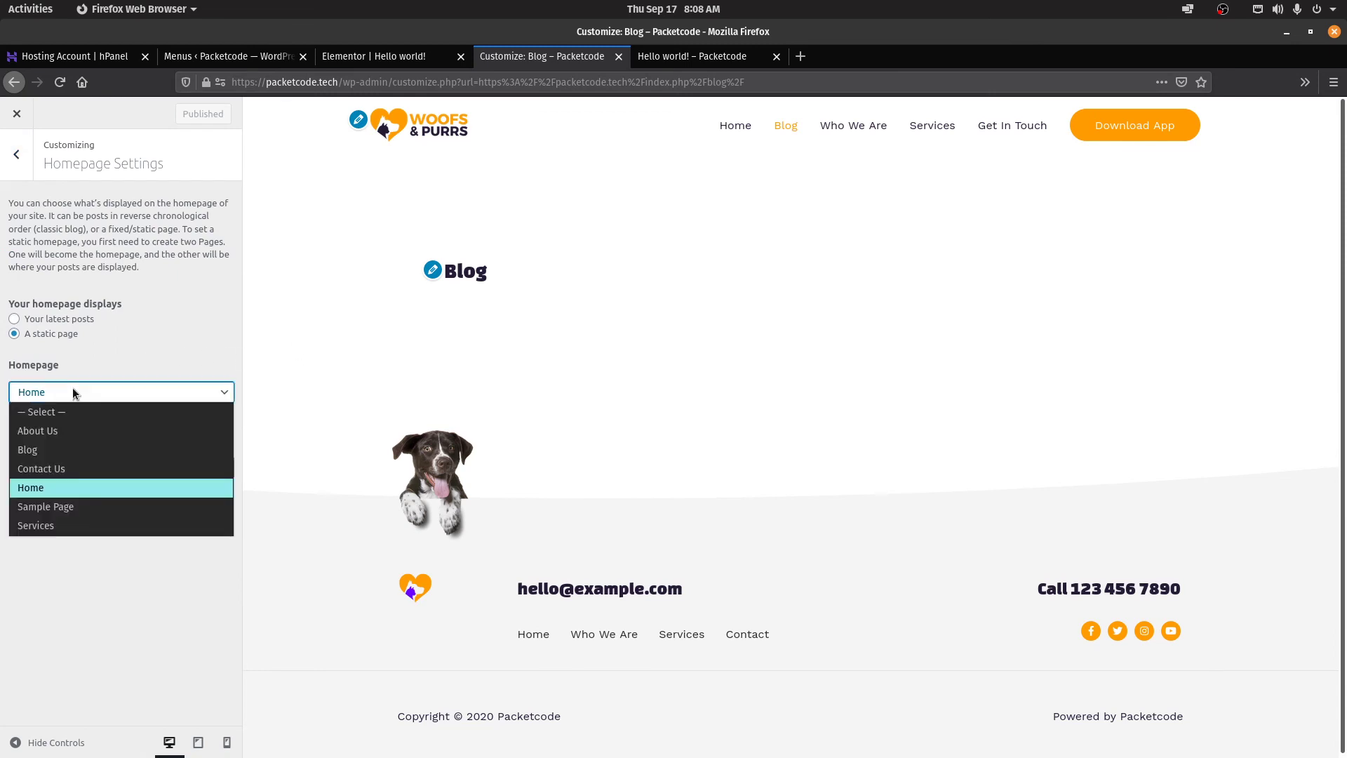
{"action": "left_click", "coordinate": [42, 486]}
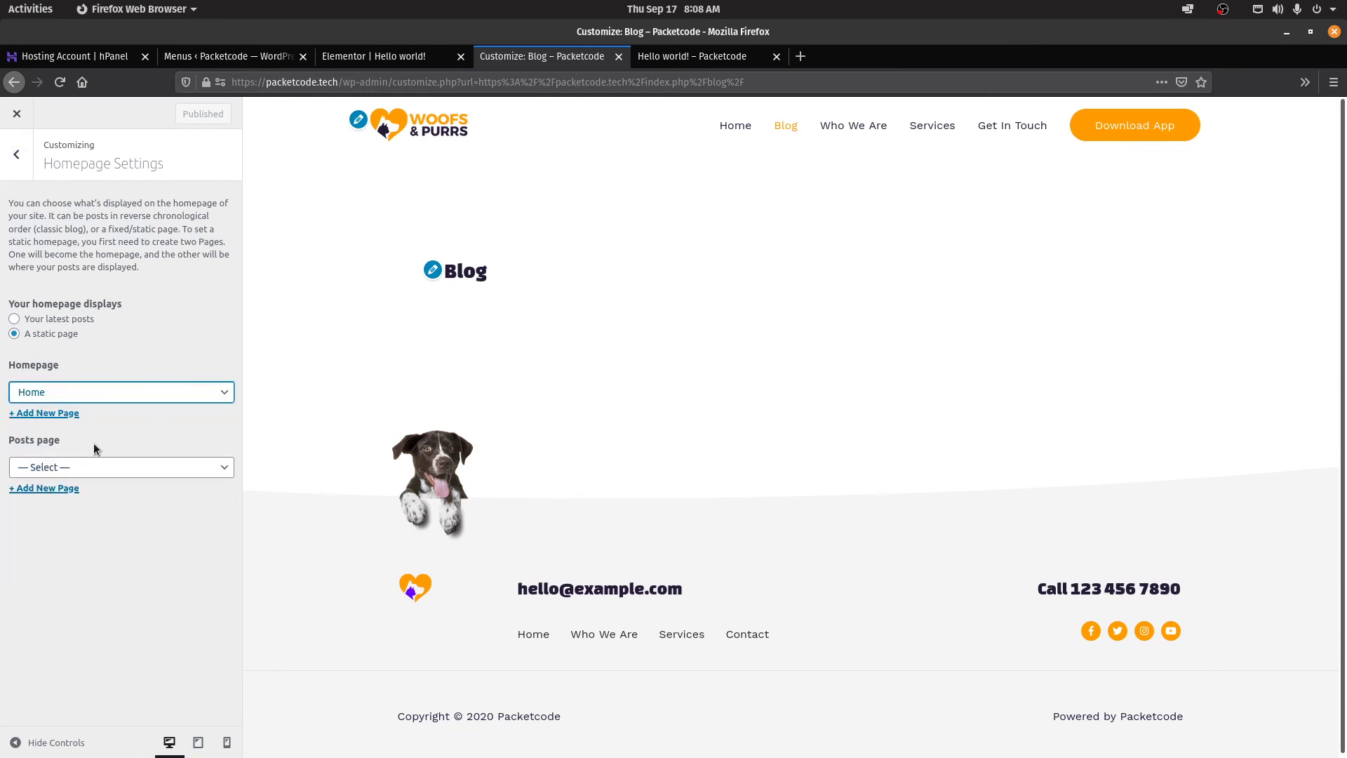
{"action": "left_click", "coordinate": [54, 467]}
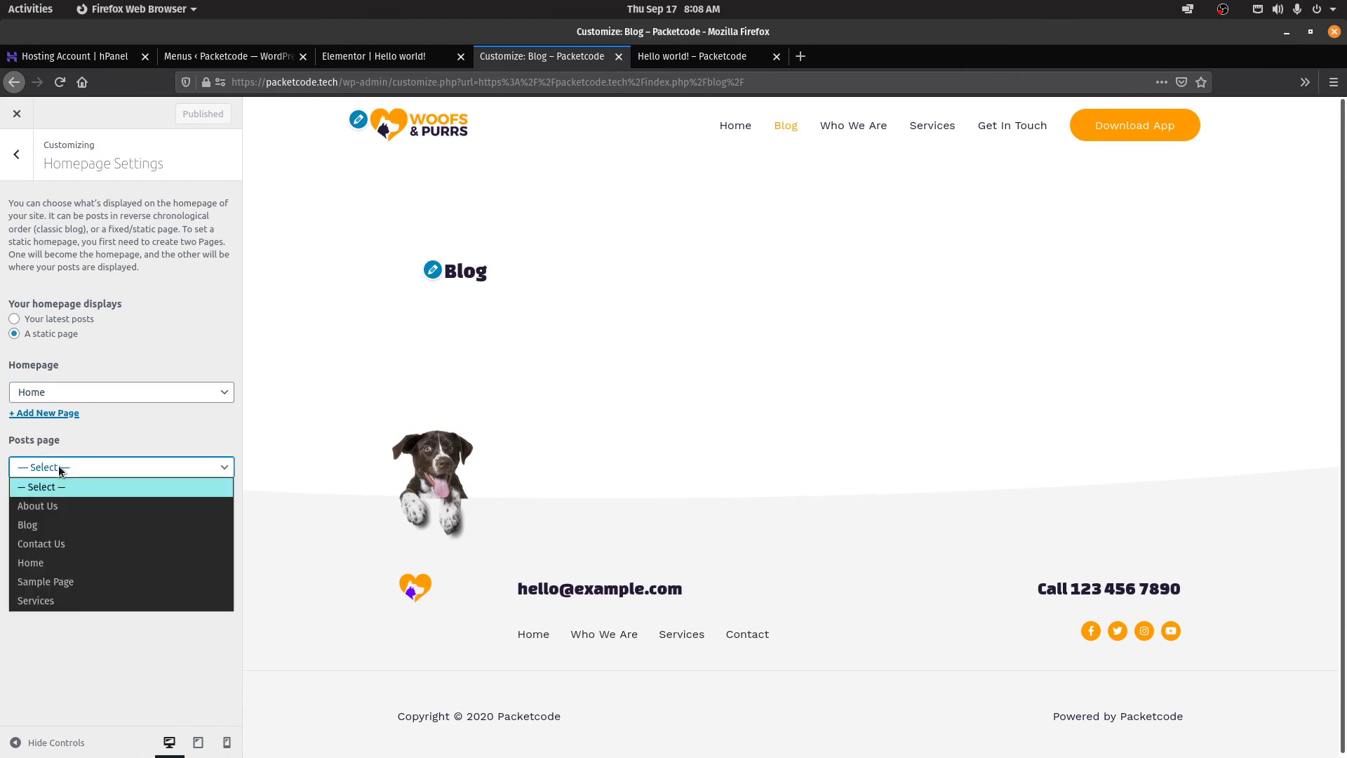
{"action": "left_click", "coordinate": [48, 523]}
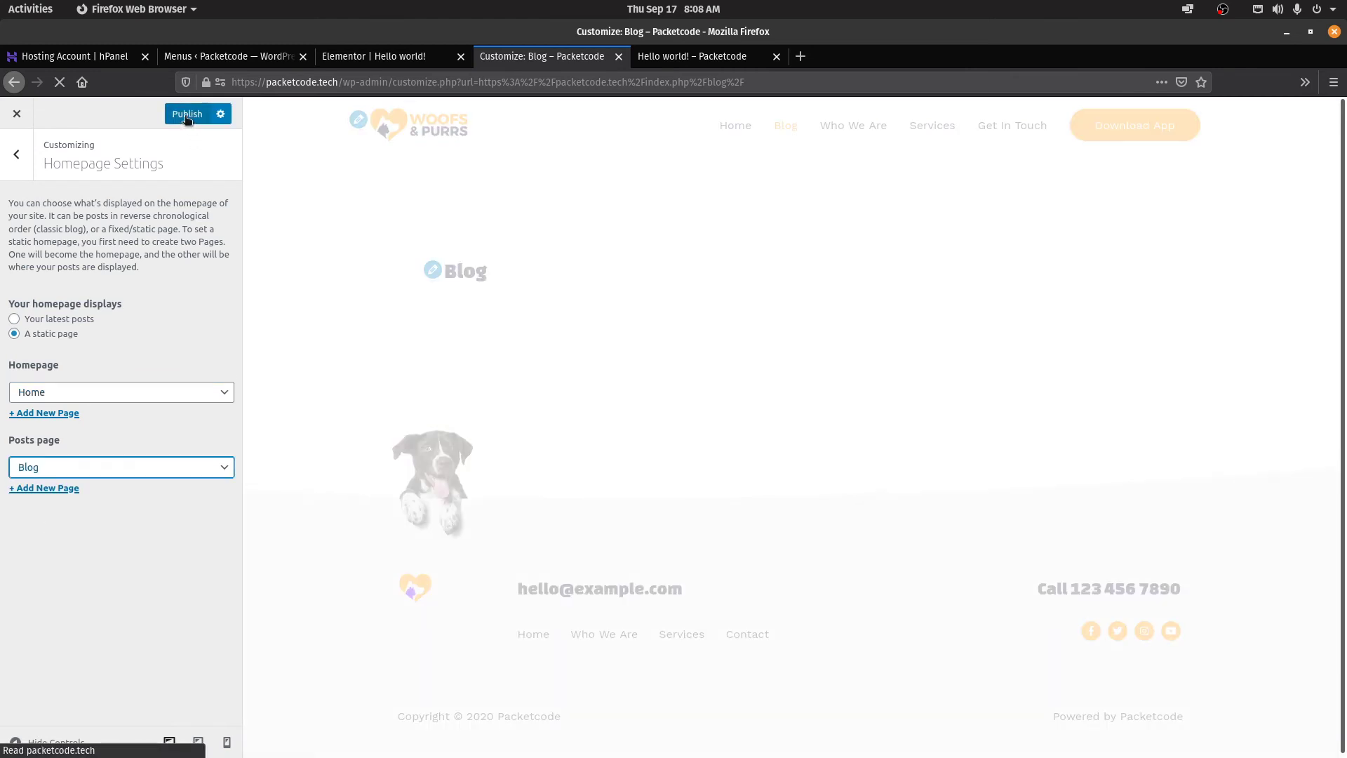
{"action": "left_click", "coordinate": [184, 115]}
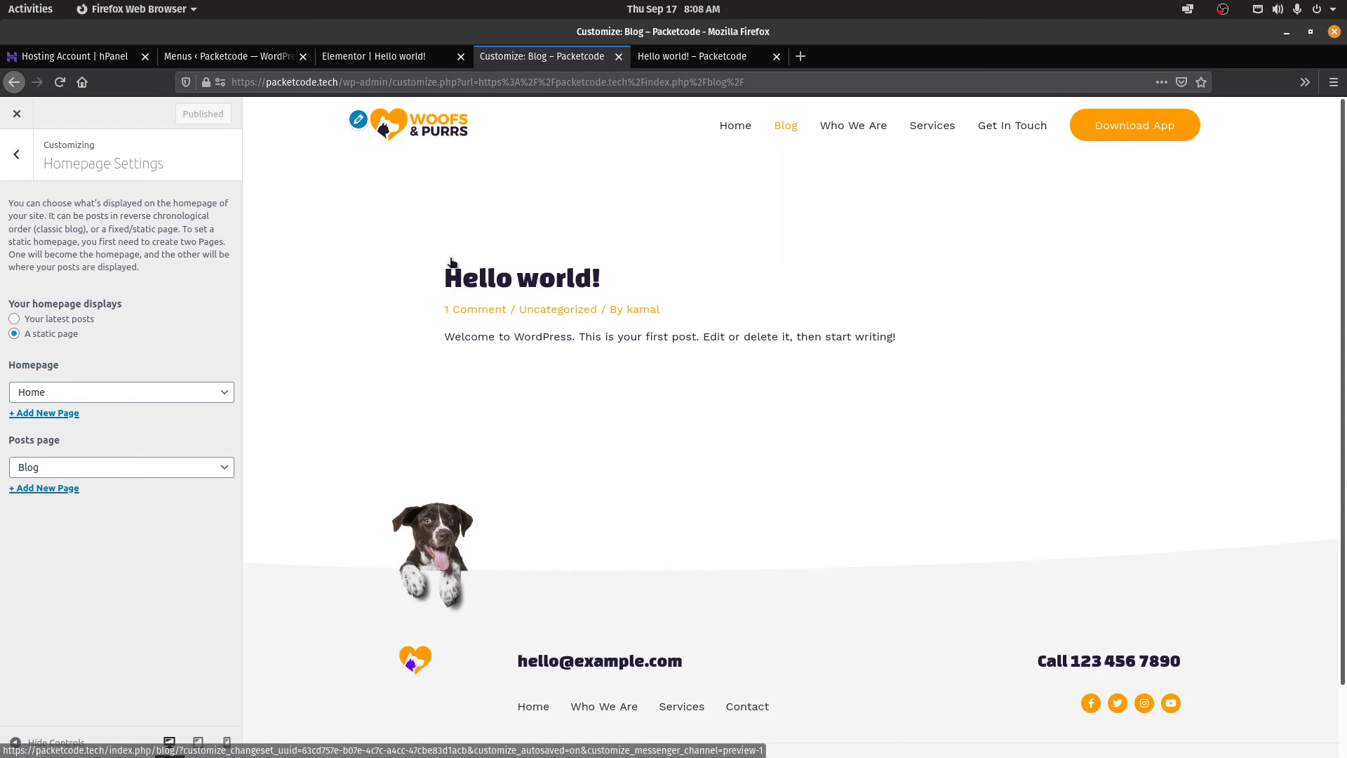
Examine the post listing in the Blog page preview and the customizer's Global and Typography sections, and return to the main customizer options
{"action": "left_click_drag", "start_coordinate": [419, 268], "coordinate": [916, 333]}
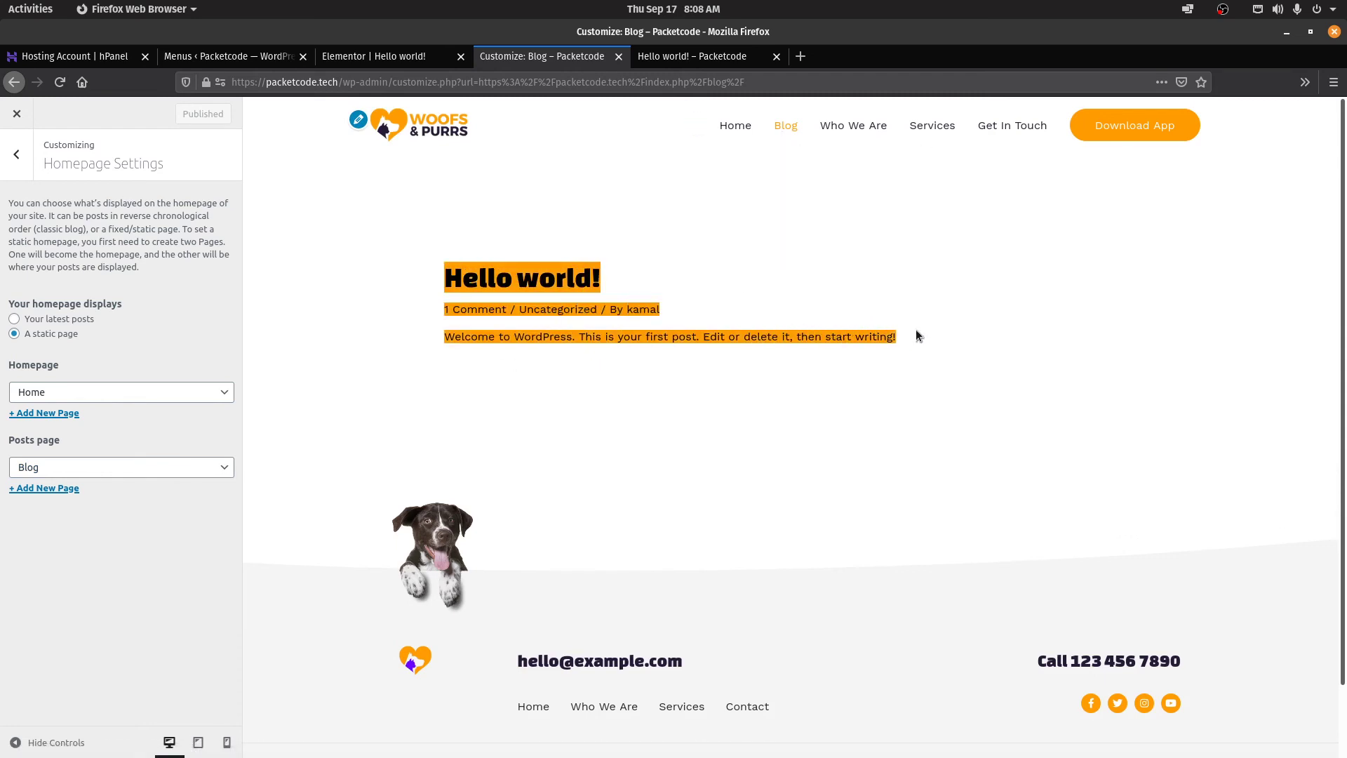
{"action": "left_click", "coordinate": [716, 444]}
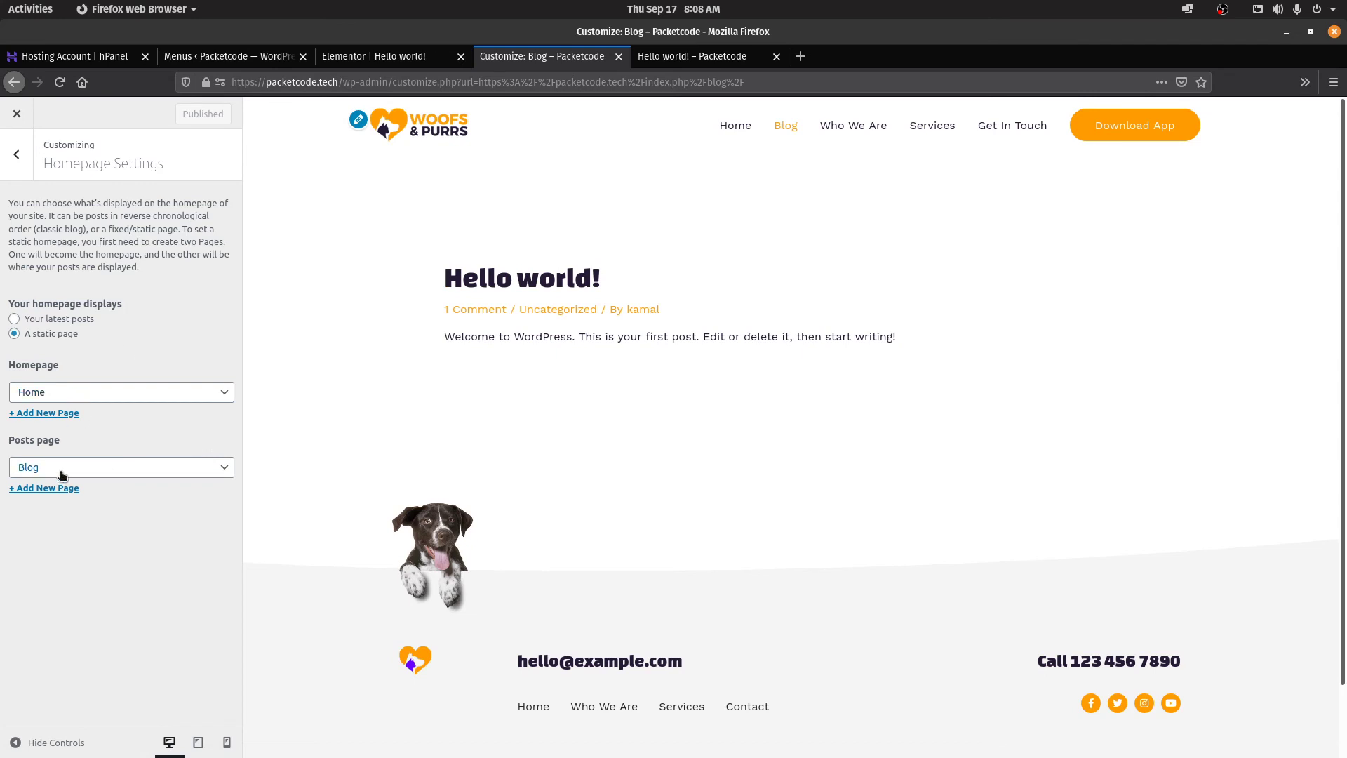
{"action": "left_click", "coordinate": [19, 168]}
{"action": "left_click", "coordinate": [45, 295]}
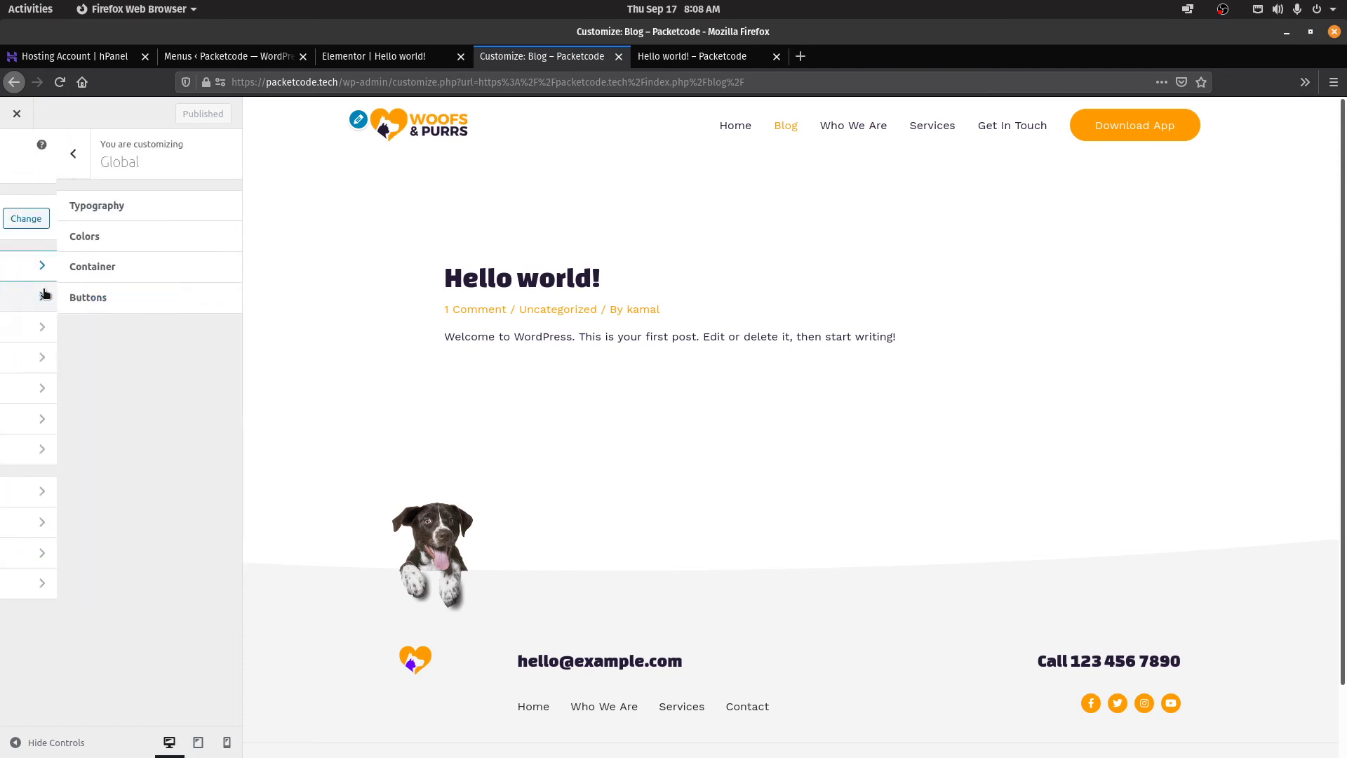
{"action": "left_click", "coordinate": [105, 205]}
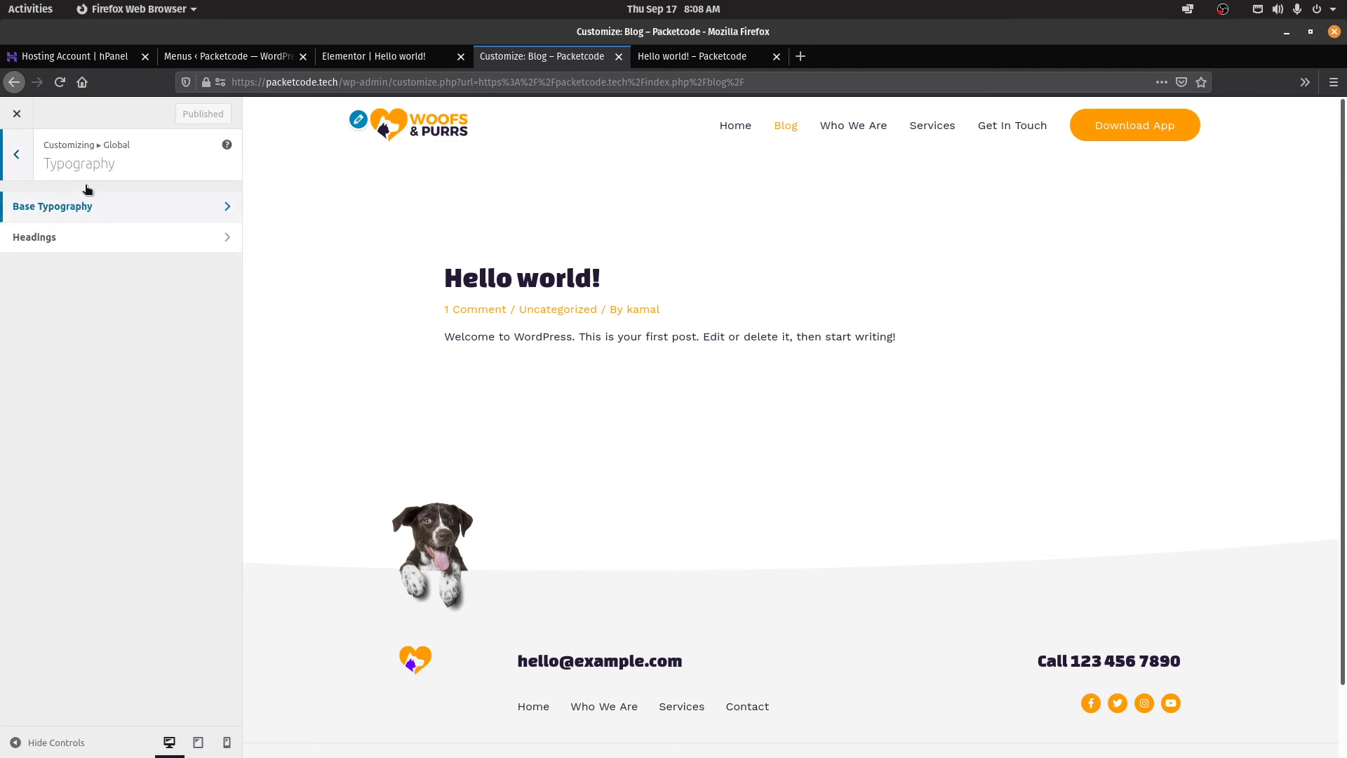
{"action": "left_click", "coordinate": [18, 158]}
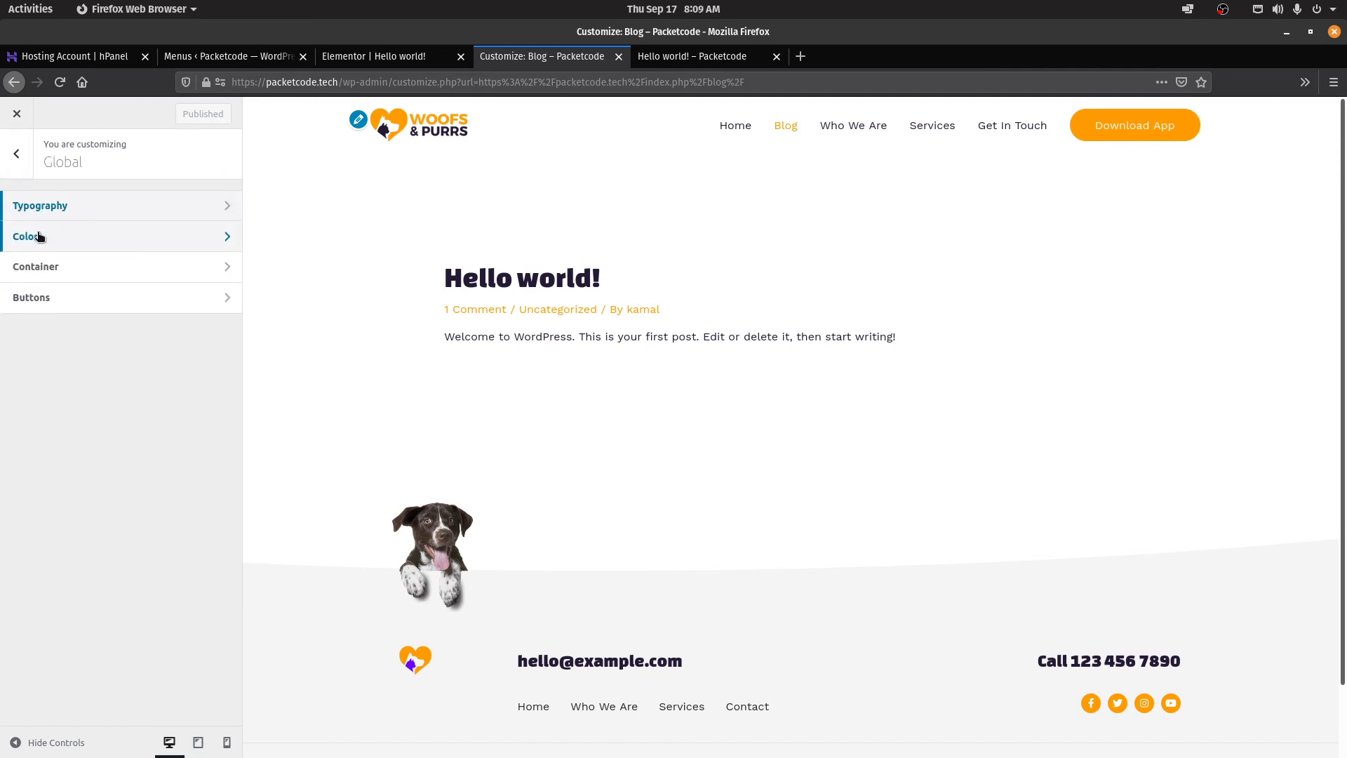
{"action": "left_click", "coordinate": [20, 168]}
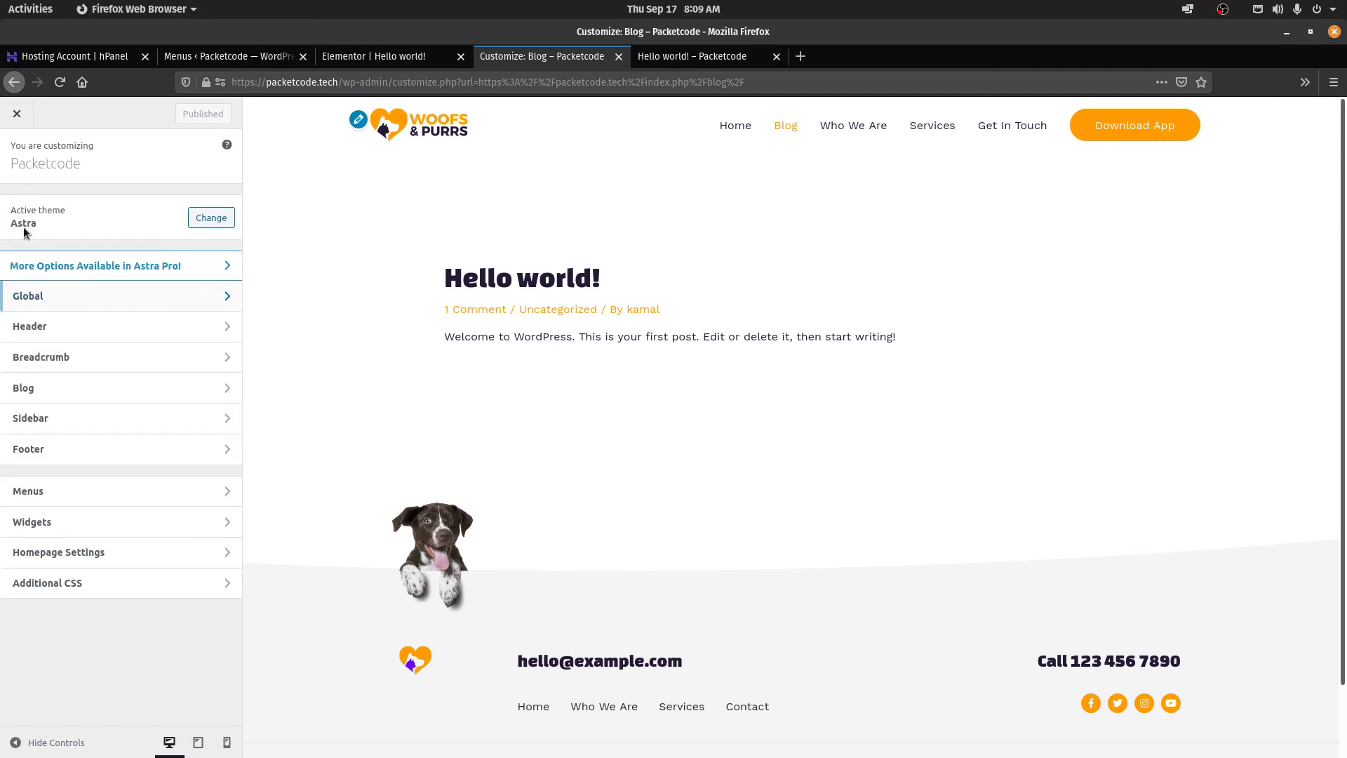
Examine the header's Site Identity settings, including the mobile logo, site icon, site title and tagline, and return to the header options
{"action": "left_click", "coordinate": [41, 328]}
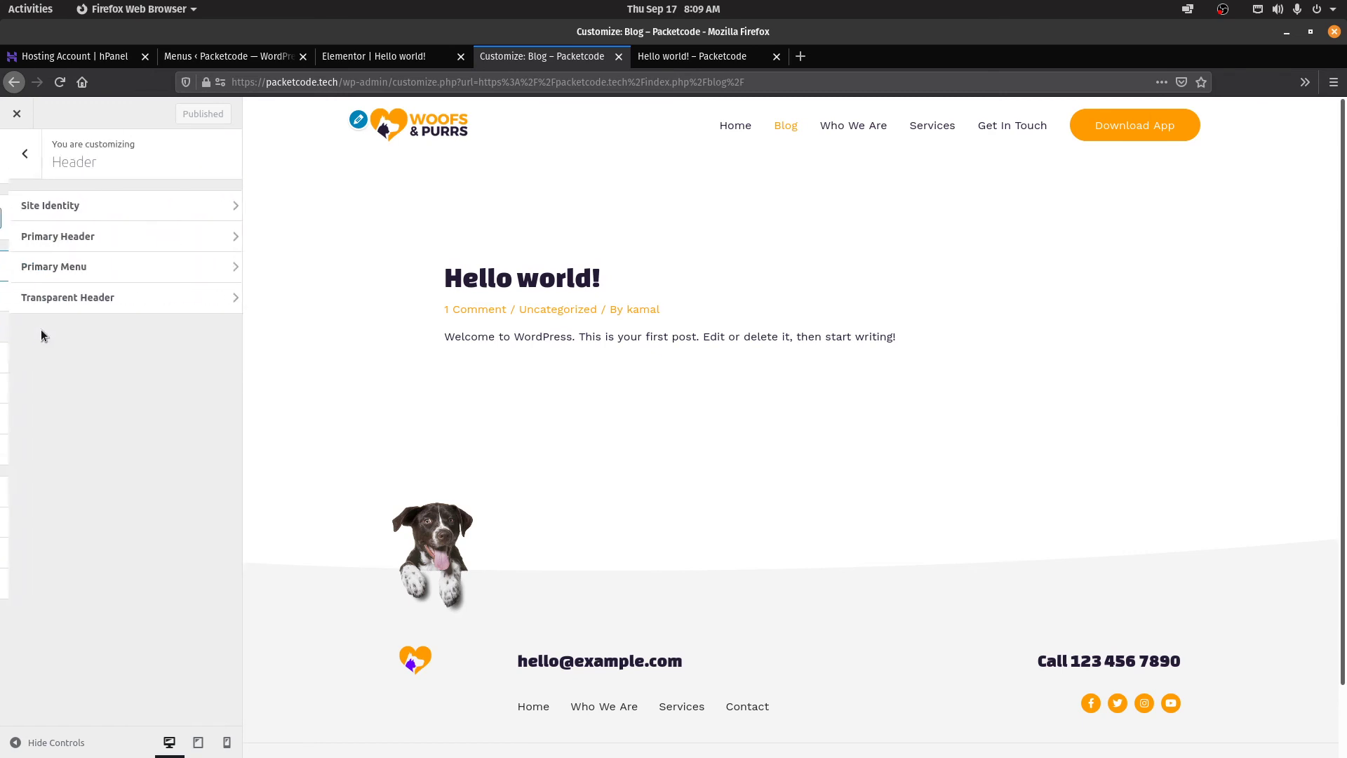
{"action": "left_click", "coordinate": [88, 205]}
{"action": "scroll", "coordinate": [167, 319], "scroll_direction": "down", "scroll_amount": 5}
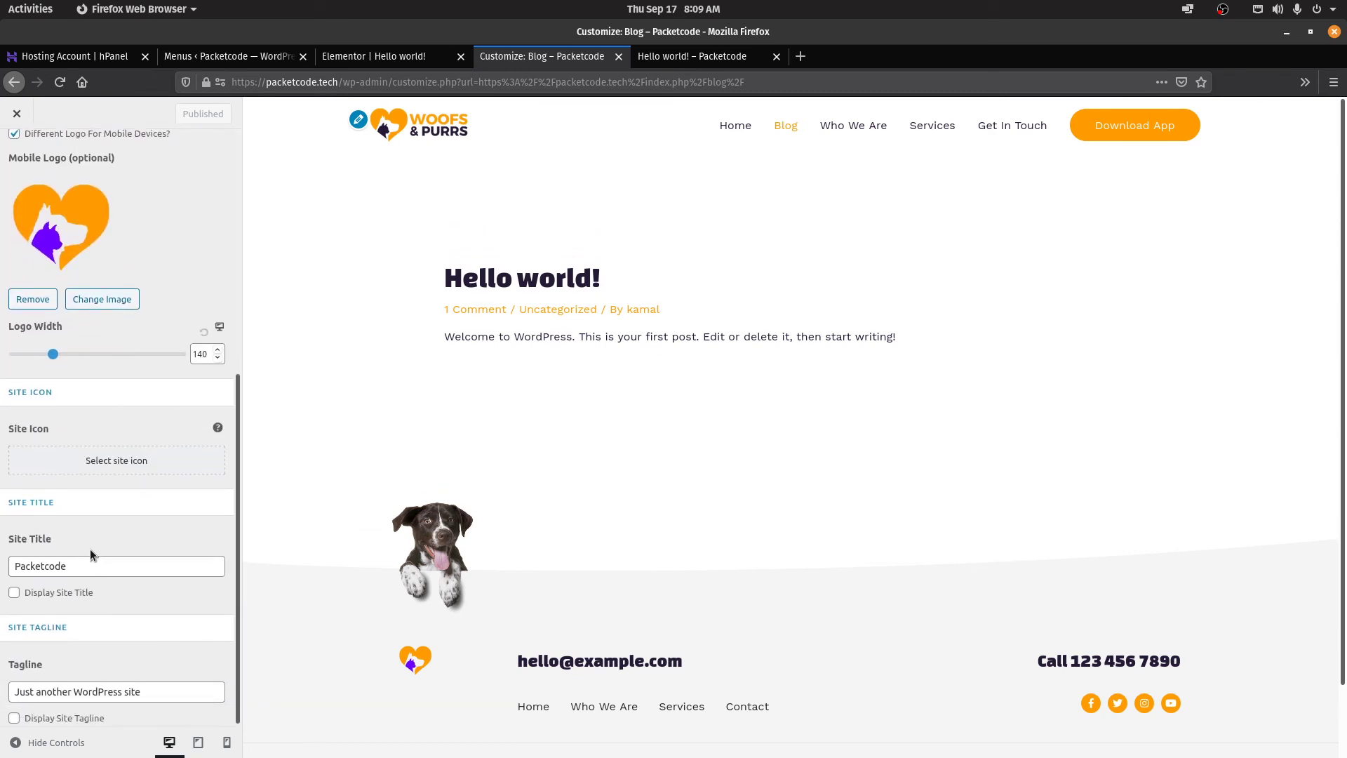
{"action": "triple_click", "coordinate": [179, 690]}
{"action": "scroll", "coordinate": [136, 457], "scroll_direction": "up", "scroll_amount": 5}
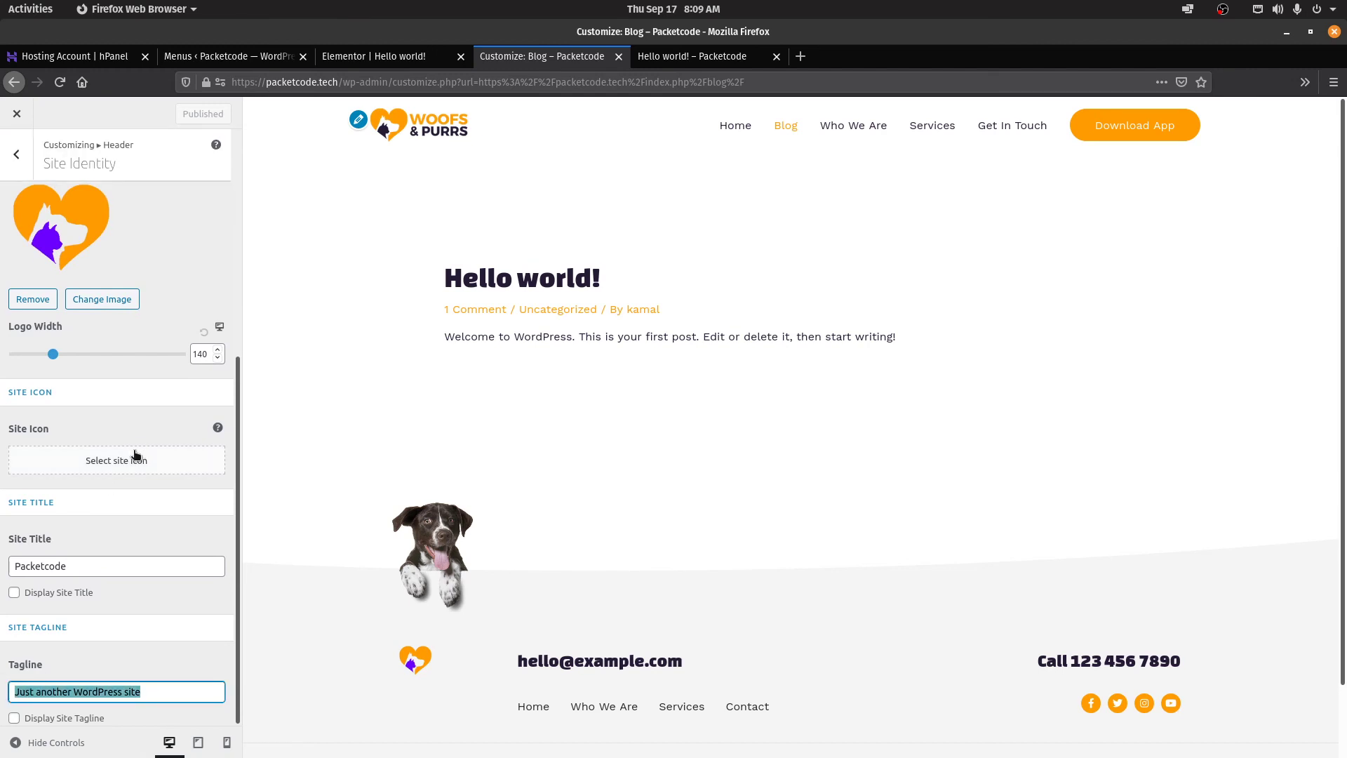
{"action": "left_click", "coordinate": [17, 154]}
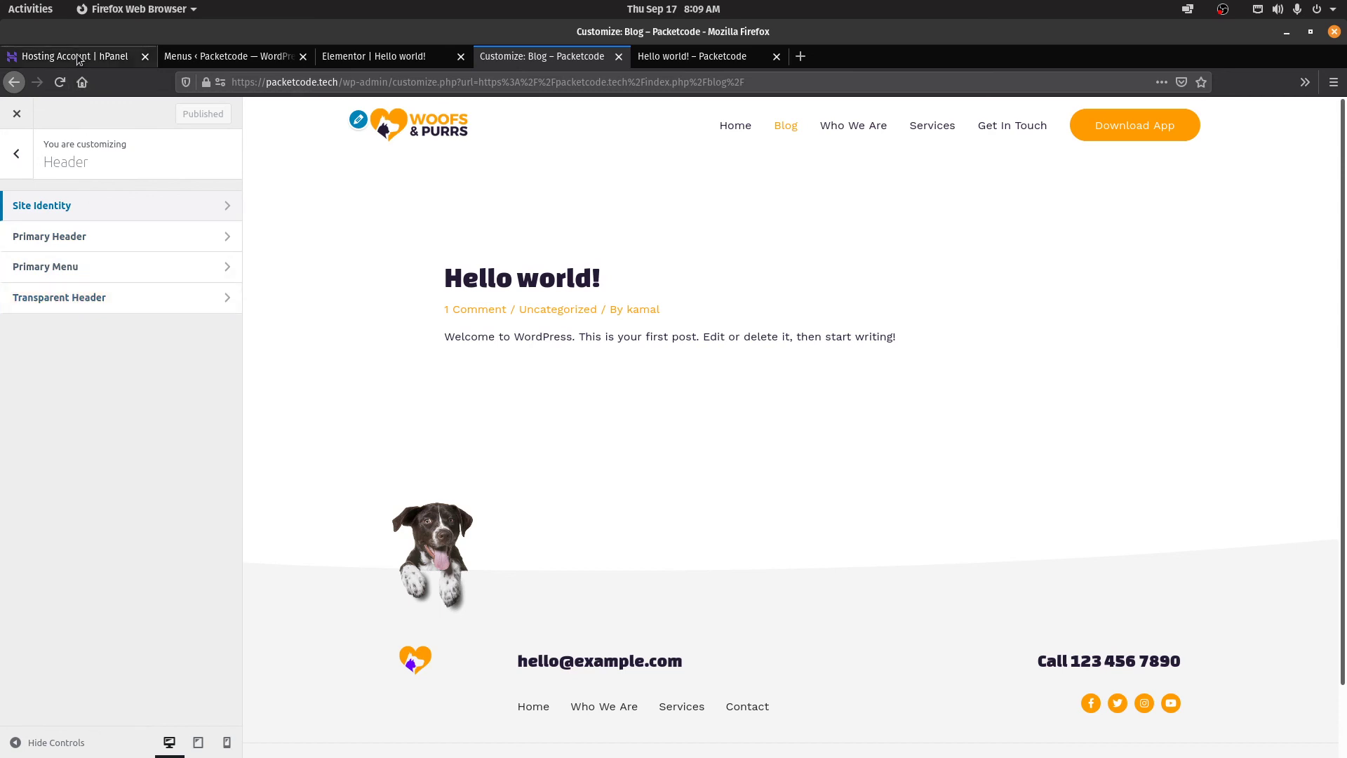
View the Astra Options page in the WordPress dashboard, and return to the theme customizer for the Blog page
{"action": "left_click", "coordinate": [207, 58]}
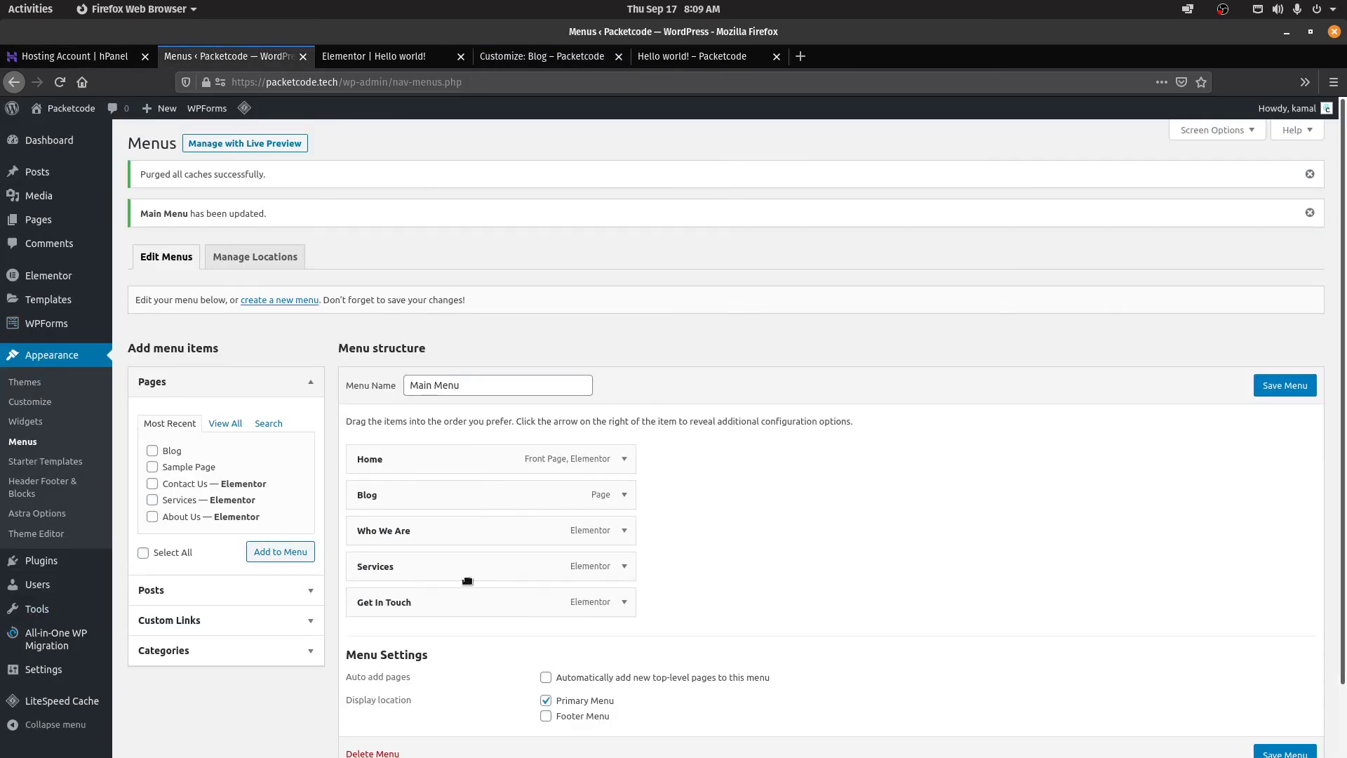
{"action": "left_click", "coordinate": [39, 513]}
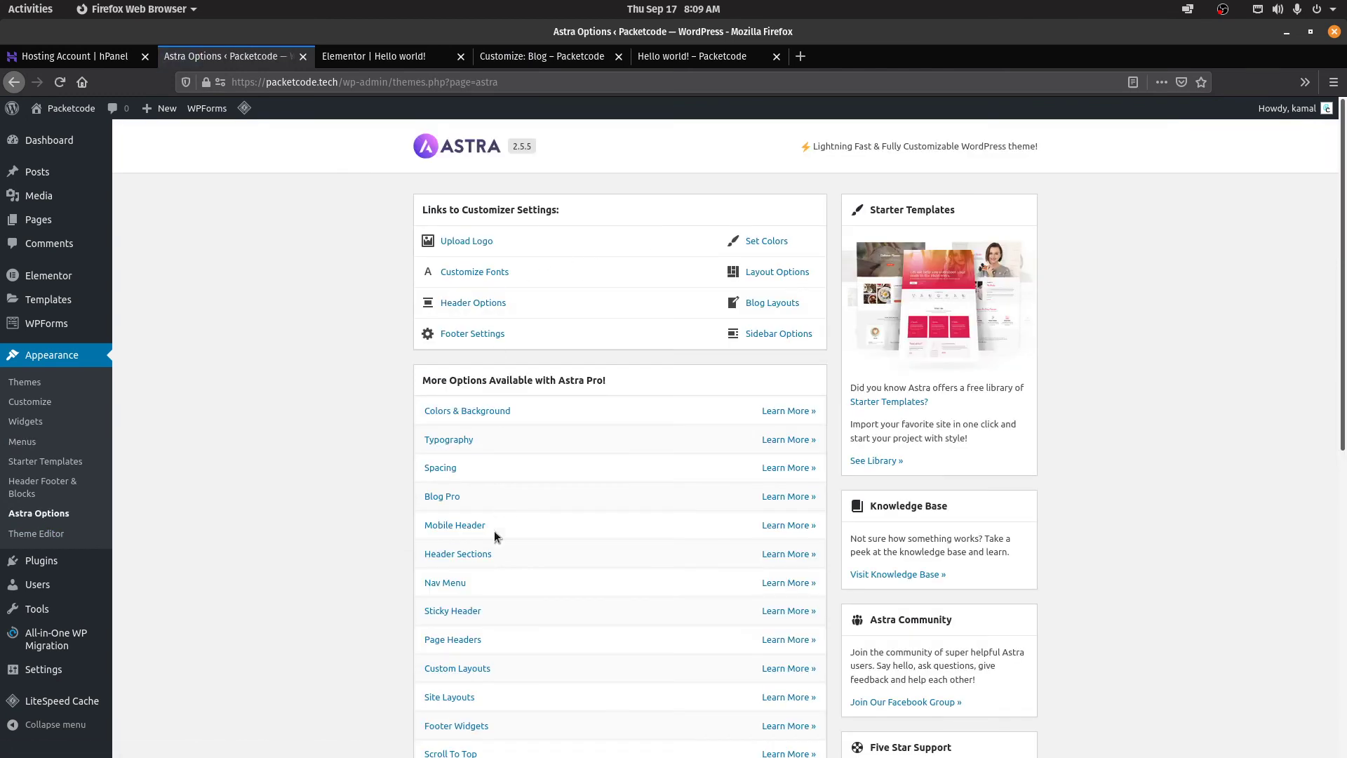
{"action": "key", "text": "ctrl+Tab"}
{"action": "key", "text": "ctrl+Tab"}
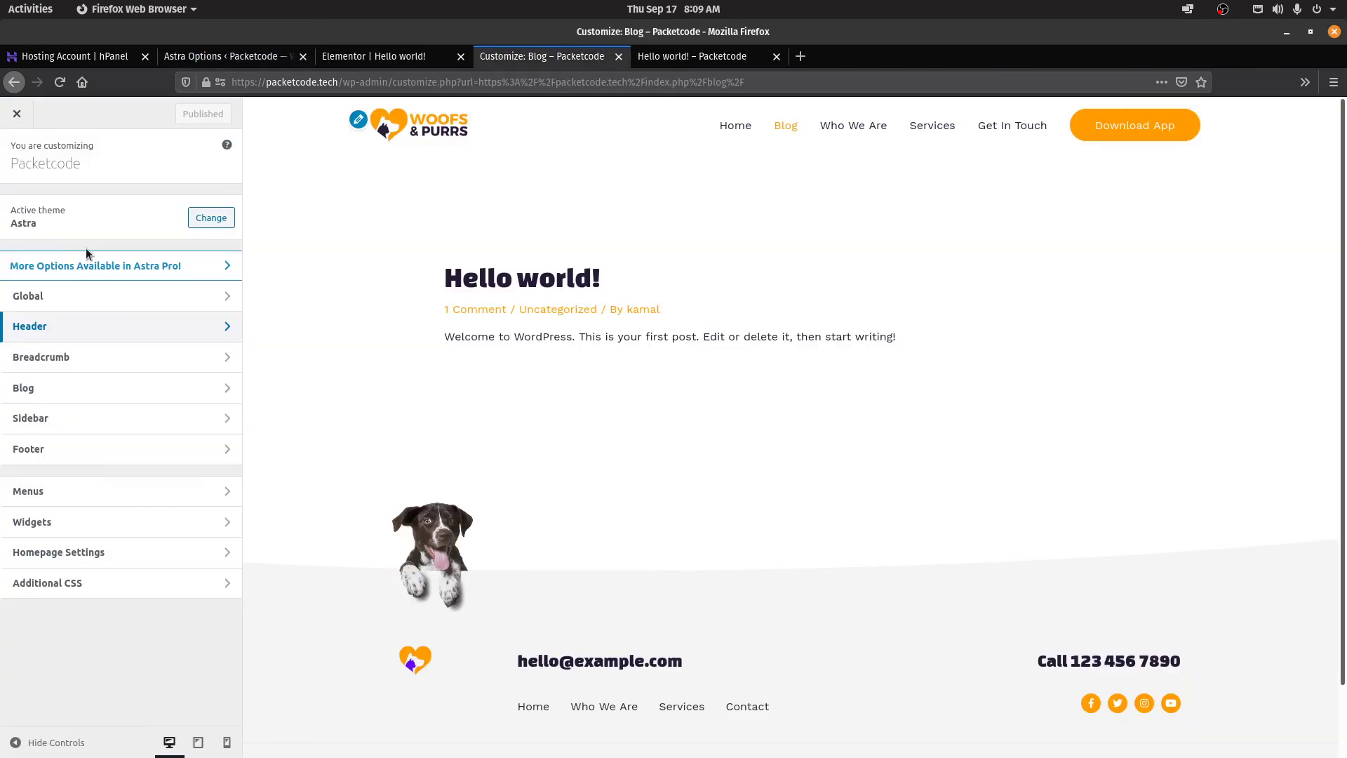
Examine the position choices in the customizer's Breadcrumb section and return to the main customizer options
{"action": "left_click", "coordinate": [83, 365]}
{"action": "left_click", "coordinate": [85, 241]}
{"action": "left_click", "coordinate": [83, 256]}
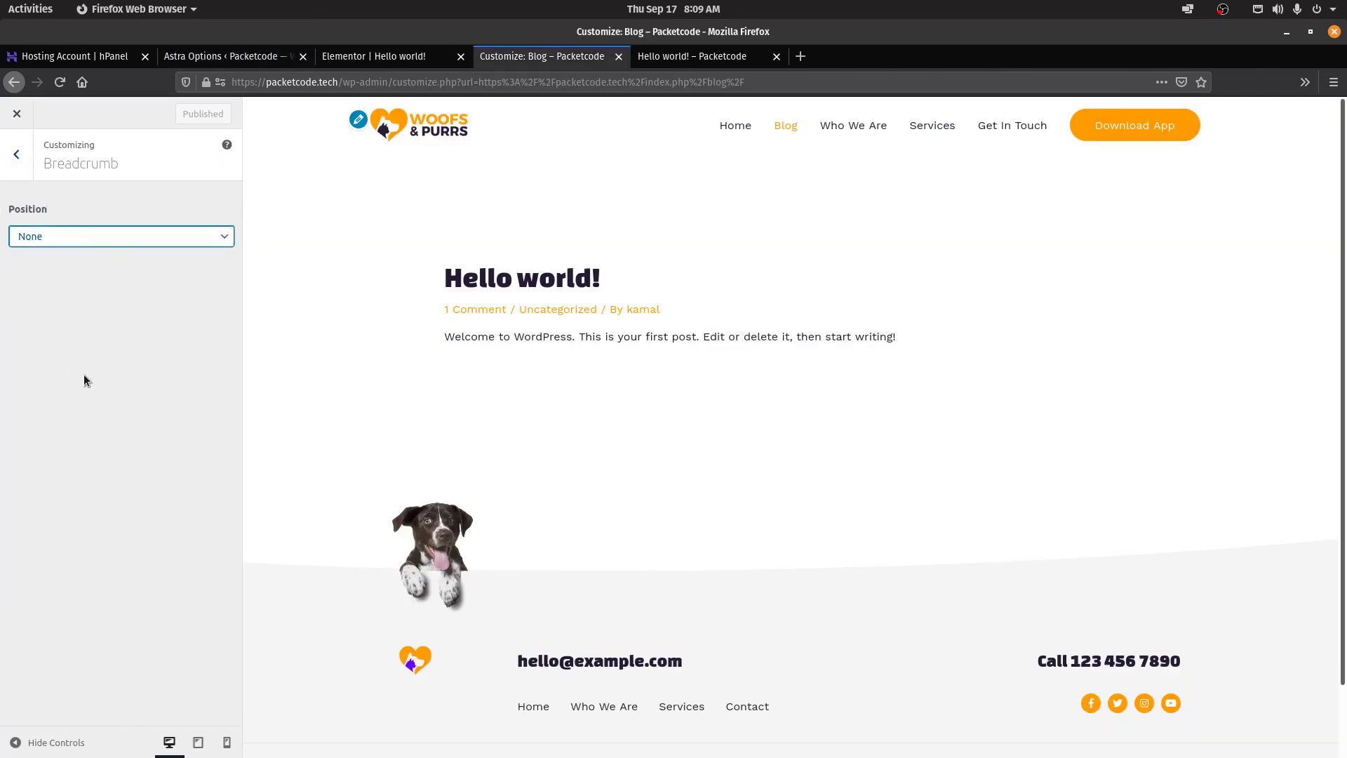
{"action": "left_click", "coordinate": [16, 154]}
In the Blog / Archive settings, move the Category meta item ahead of Comments
{"action": "left_click", "coordinate": [63, 387]}
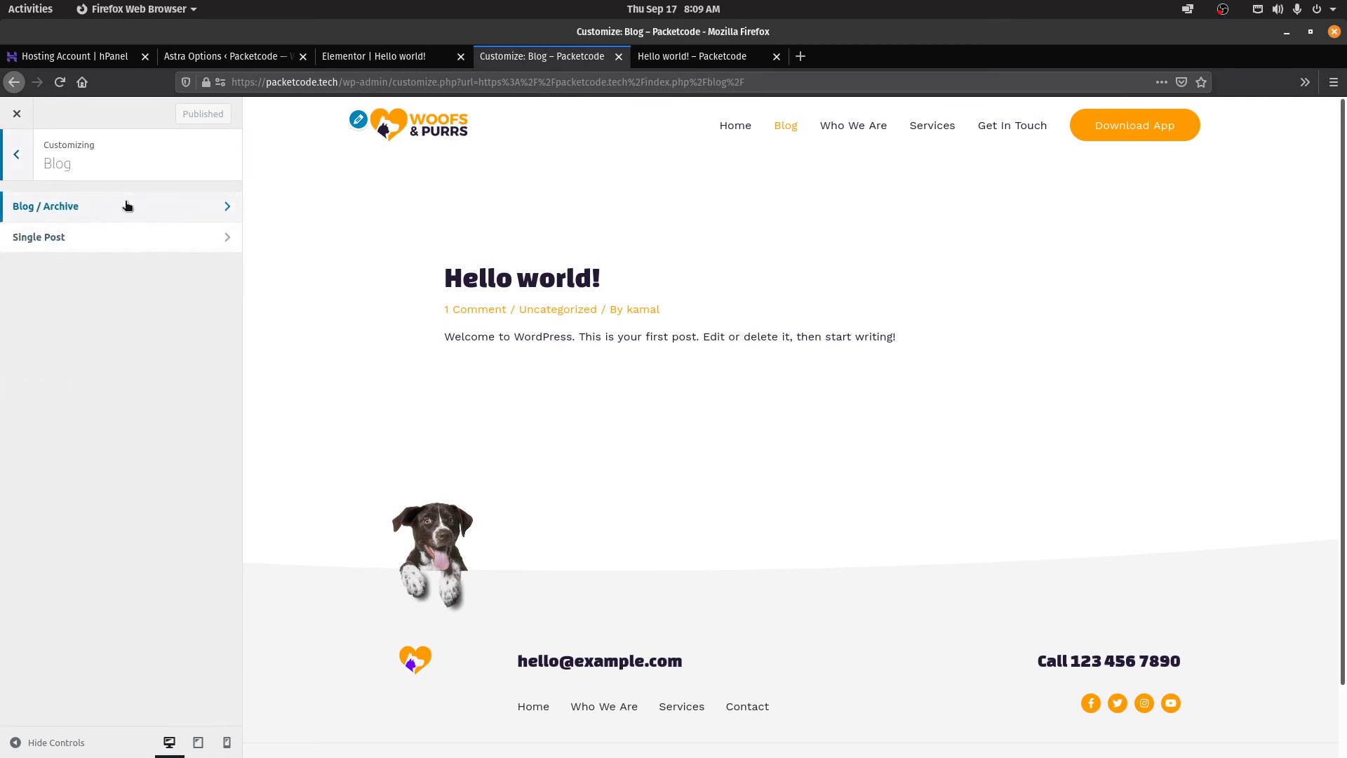
{"action": "left_click", "coordinate": [125, 204]}
{"action": "scroll", "coordinate": [102, 297], "scroll_direction": "down", "scroll_amount": 2}
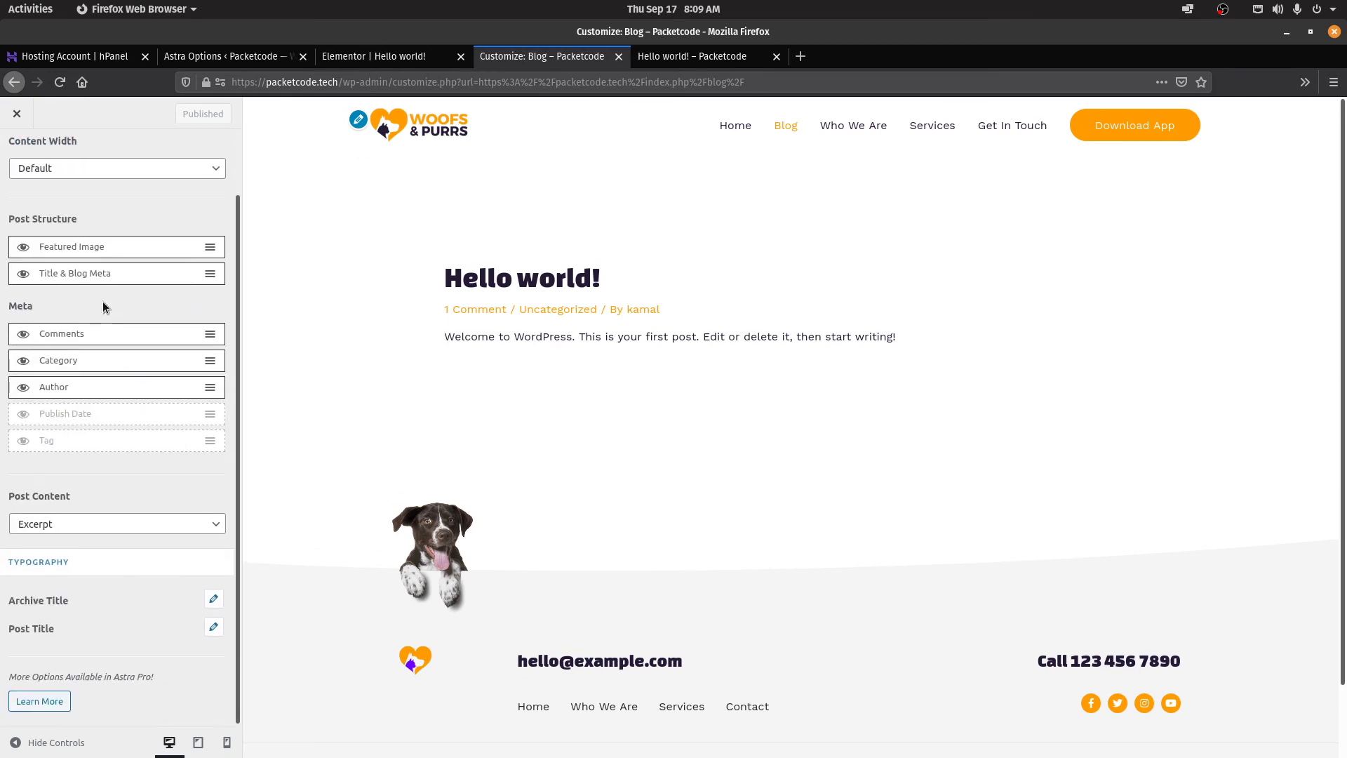
{"action": "scroll", "coordinate": [102, 314], "scroll_direction": "up", "scroll_amount": 2}
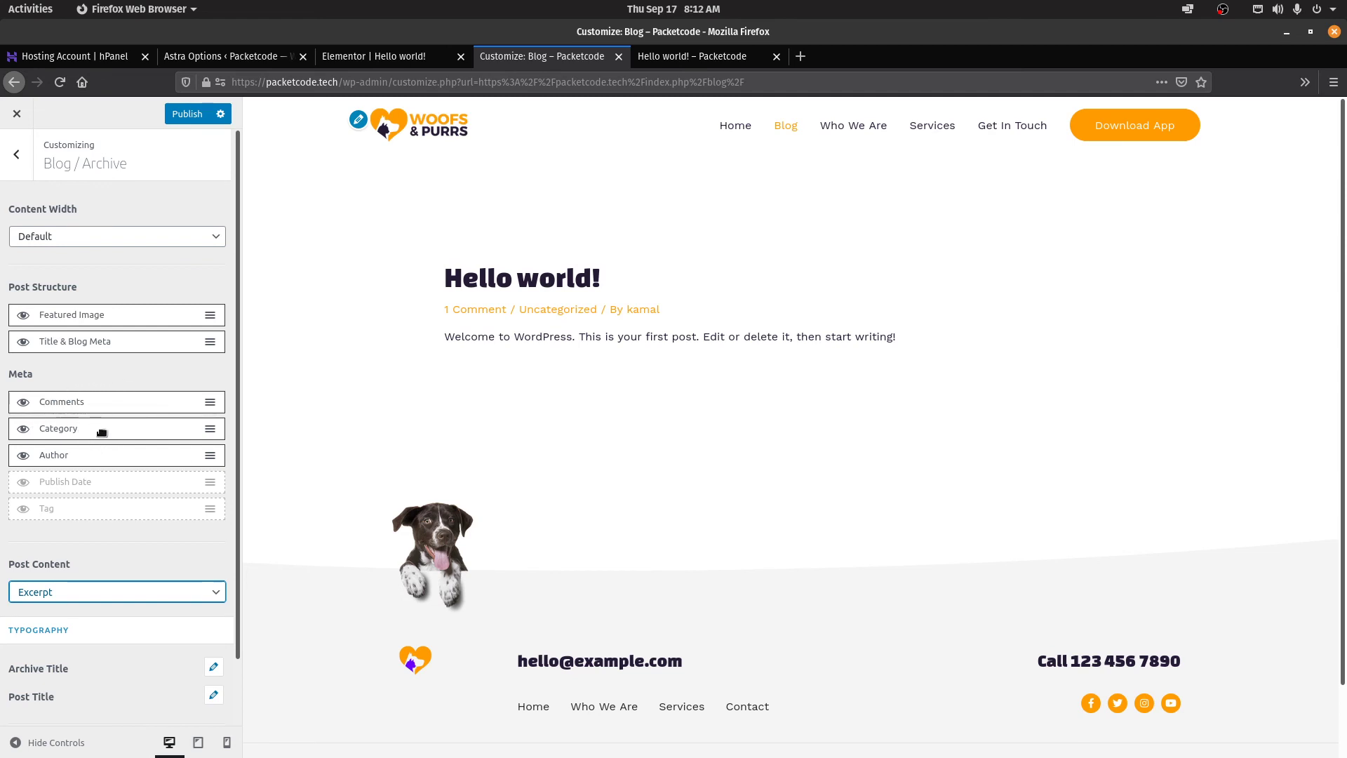
{"action": "left_click_drag", "start_coordinate": [102, 432], "coordinate": [99, 394]}
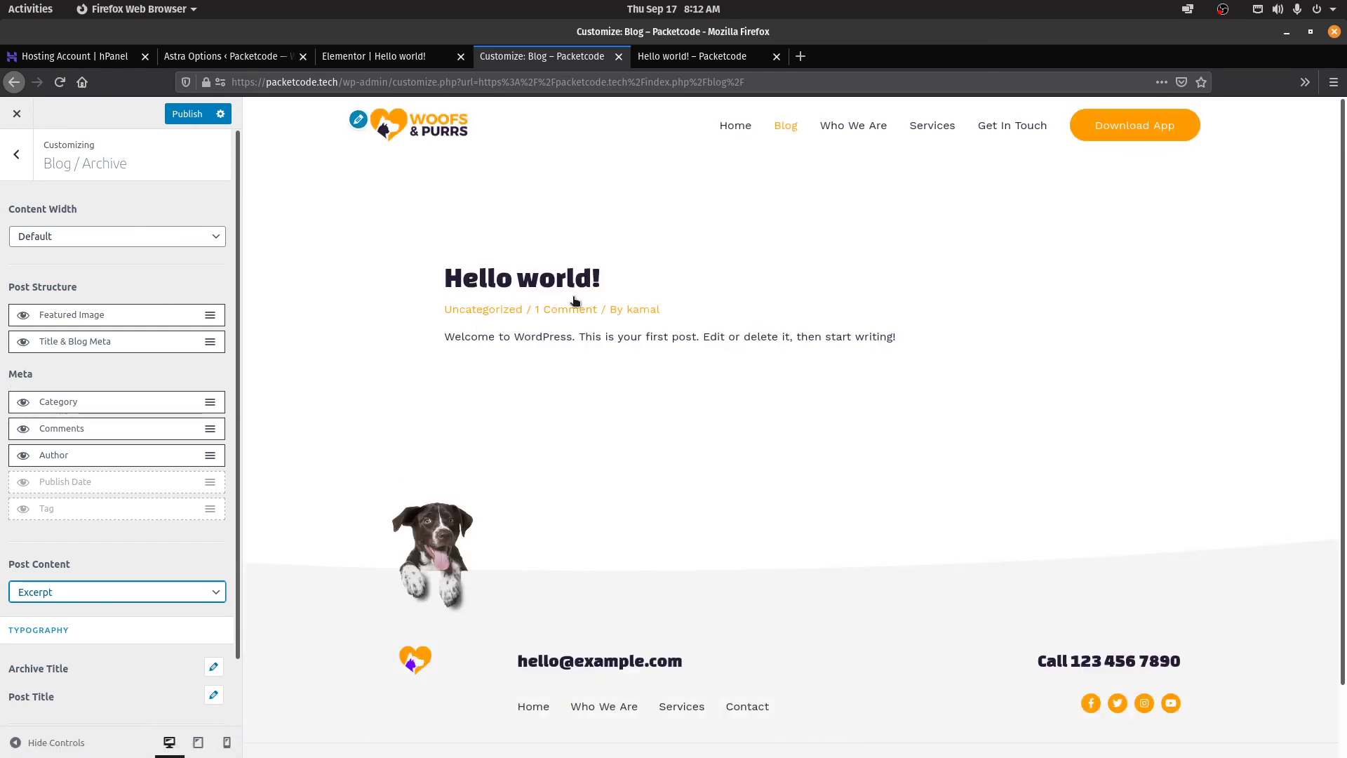
Set the blog archive's Post Content to Full Content and review the whole post in the preview
{"action": "scroll", "coordinate": [90, 534], "scroll_direction": "down", "scroll_amount": 2}
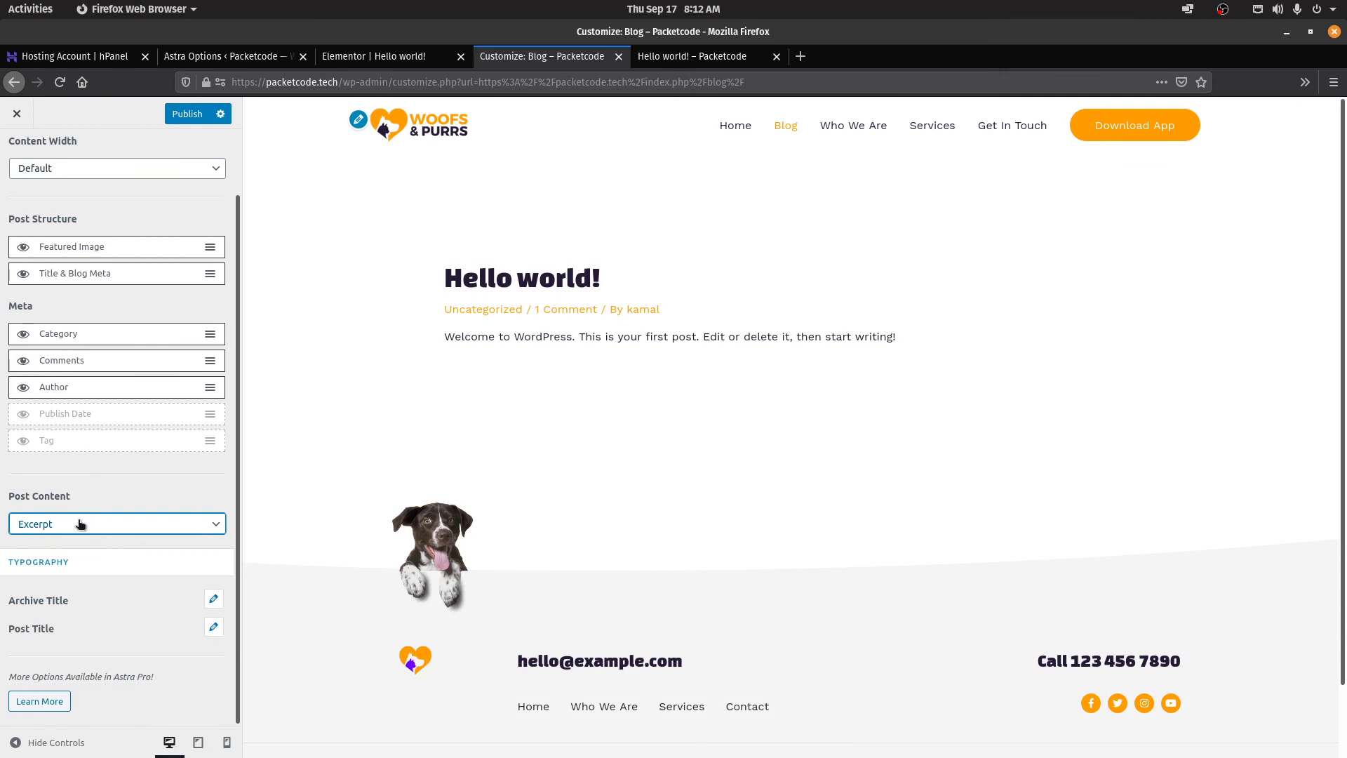
{"action": "left_click", "coordinate": [80, 524]}
{"action": "left_click", "coordinate": [83, 544]}
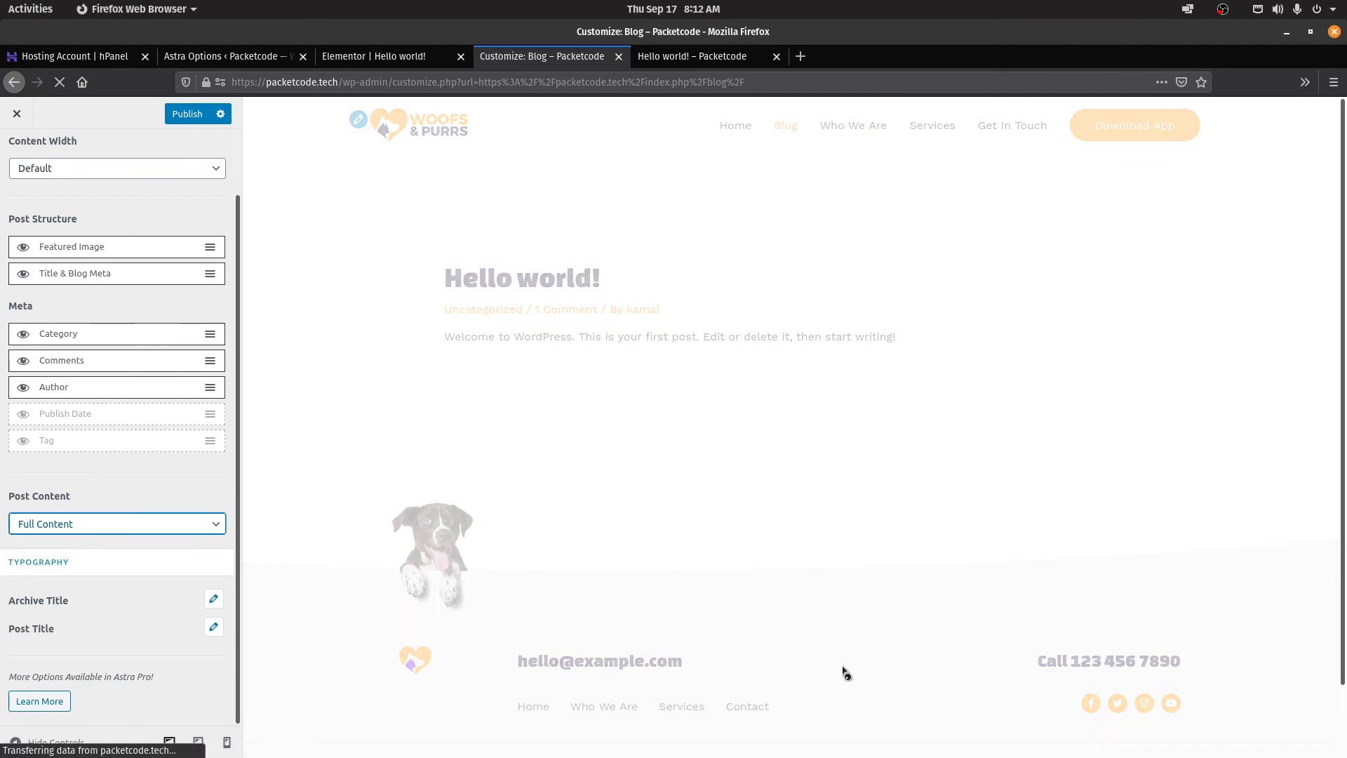
{"action": "scroll", "coordinate": [882, 473], "scroll_direction": "down", "scroll_amount": 4}
{"action": "scroll", "coordinate": [868, 509], "scroll_direction": "up", "scroll_amount": 3}
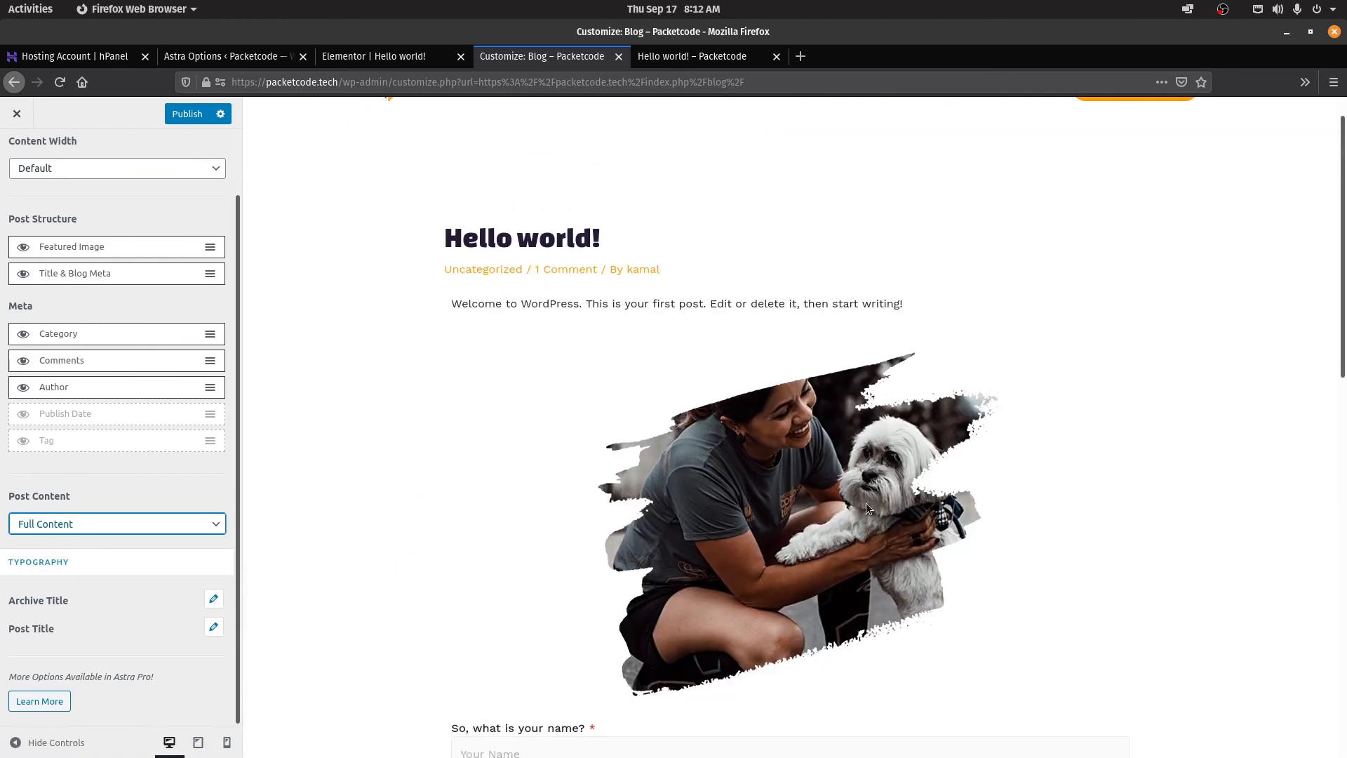
{"action": "scroll", "coordinate": [868, 509], "scroll_direction": "down", "scroll_amount": 5}
{"action": "scroll", "coordinate": [857, 516], "scroll_direction": "up", "scroll_amount": 5}
{"action": "scroll", "coordinate": [106, 633], "scroll_direction": "up", "scroll_amount": 1}
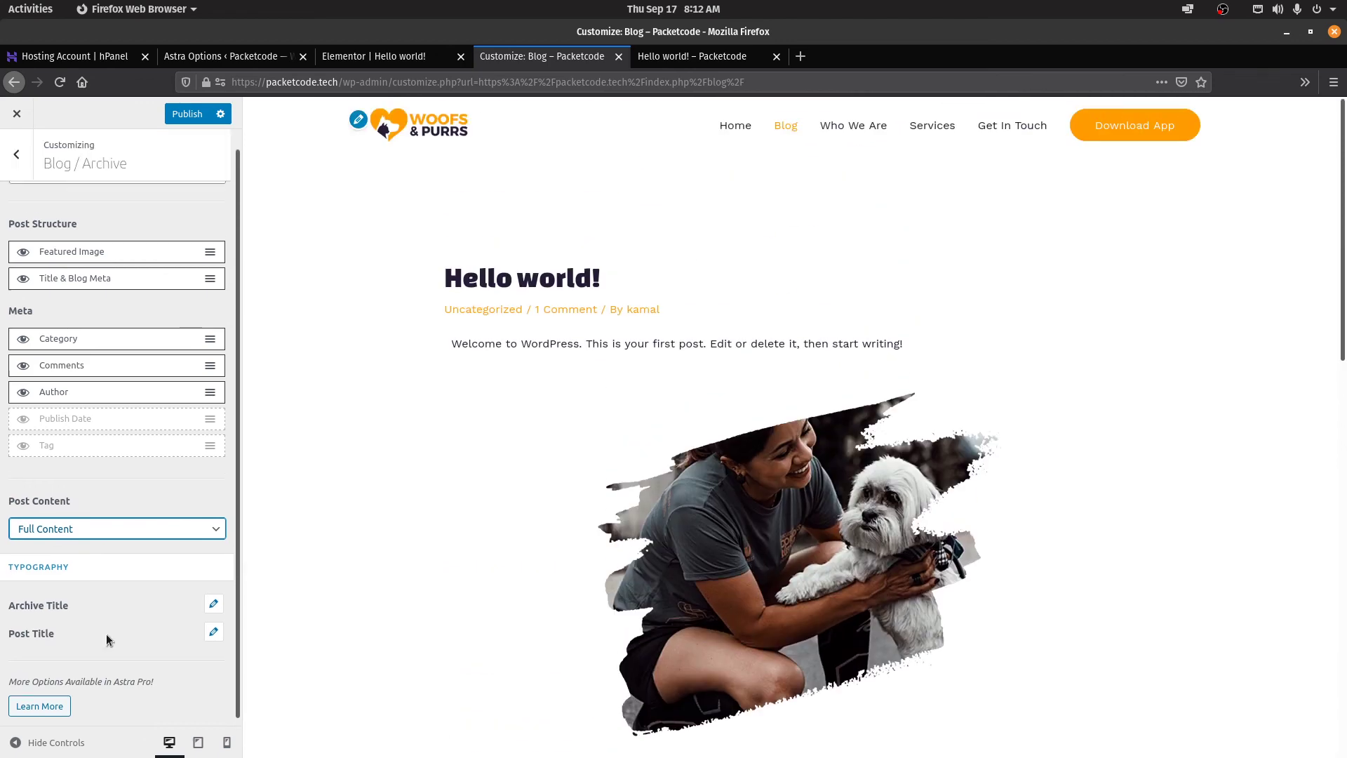
Preview the Blog page in tablet and mobile layouts, and return to the desktop view
{"action": "scroll", "coordinate": [106, 634], "scroll_direction": "up", "scroll_amount": 2}
{"action": "left_click", "coordinate": [198, 742]}
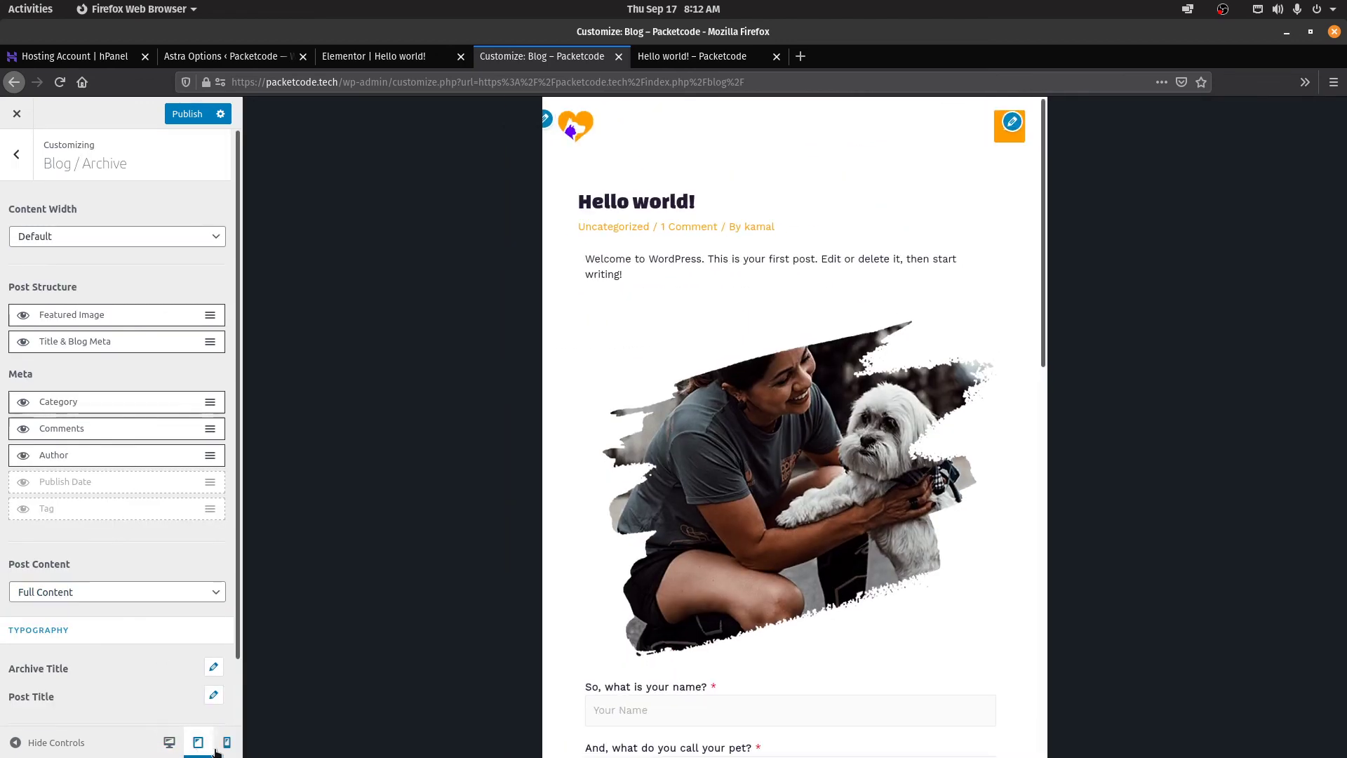
{"action": "left_click", "coordinate": [226, 743]}
{"action": "left_click", "coordinate": [169, 742]}
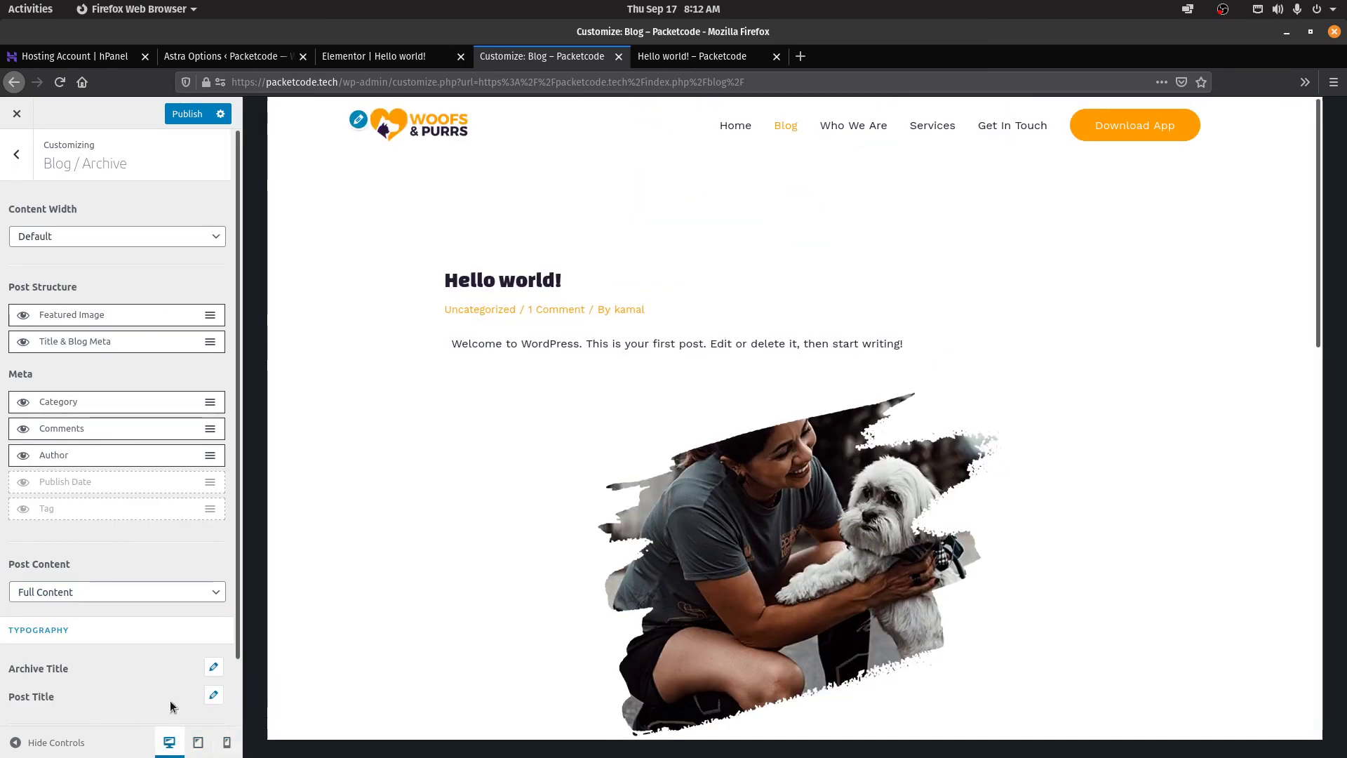
Examine the blog's Single Post settings and the Sidebar layout settings in the customizer
{"action": "left_click", "coordinate": [16, 154]}
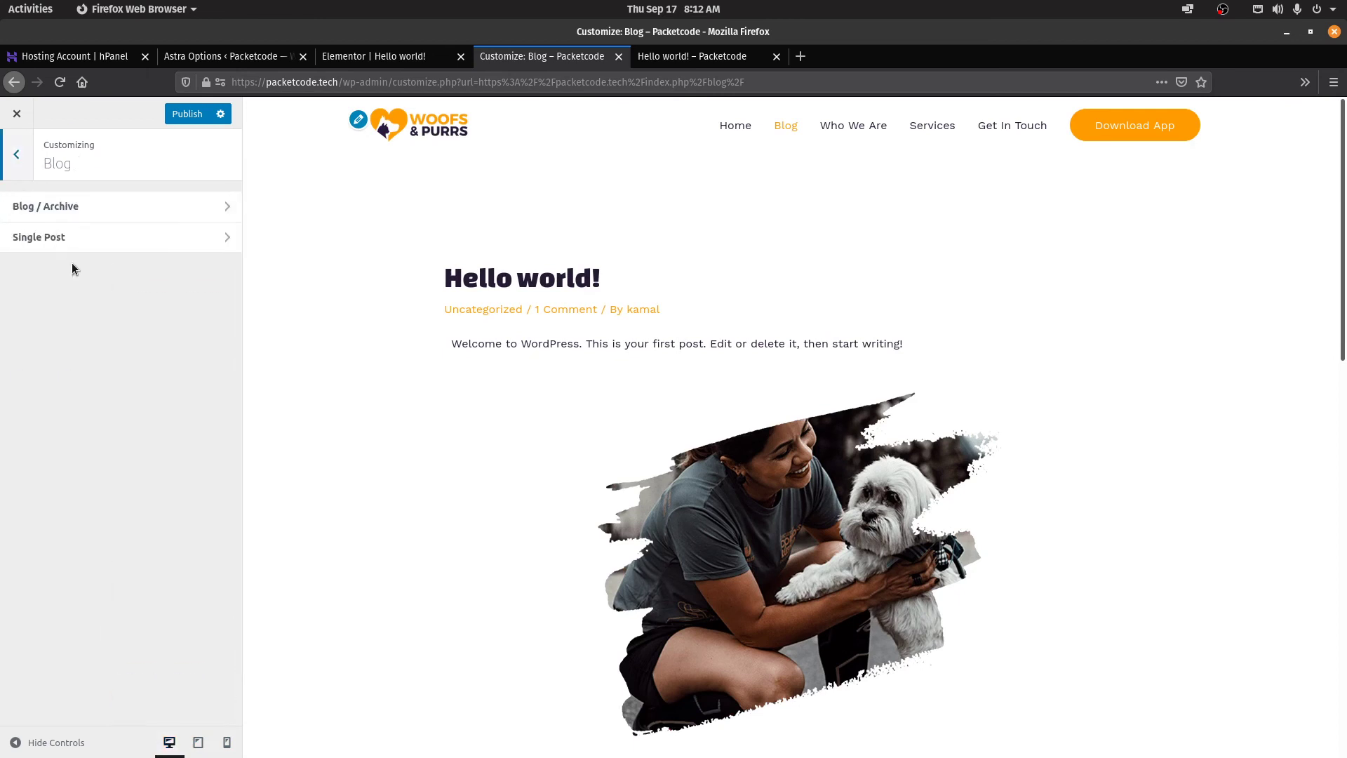
{"action": "left_click", "coordinate": [12, 155]}
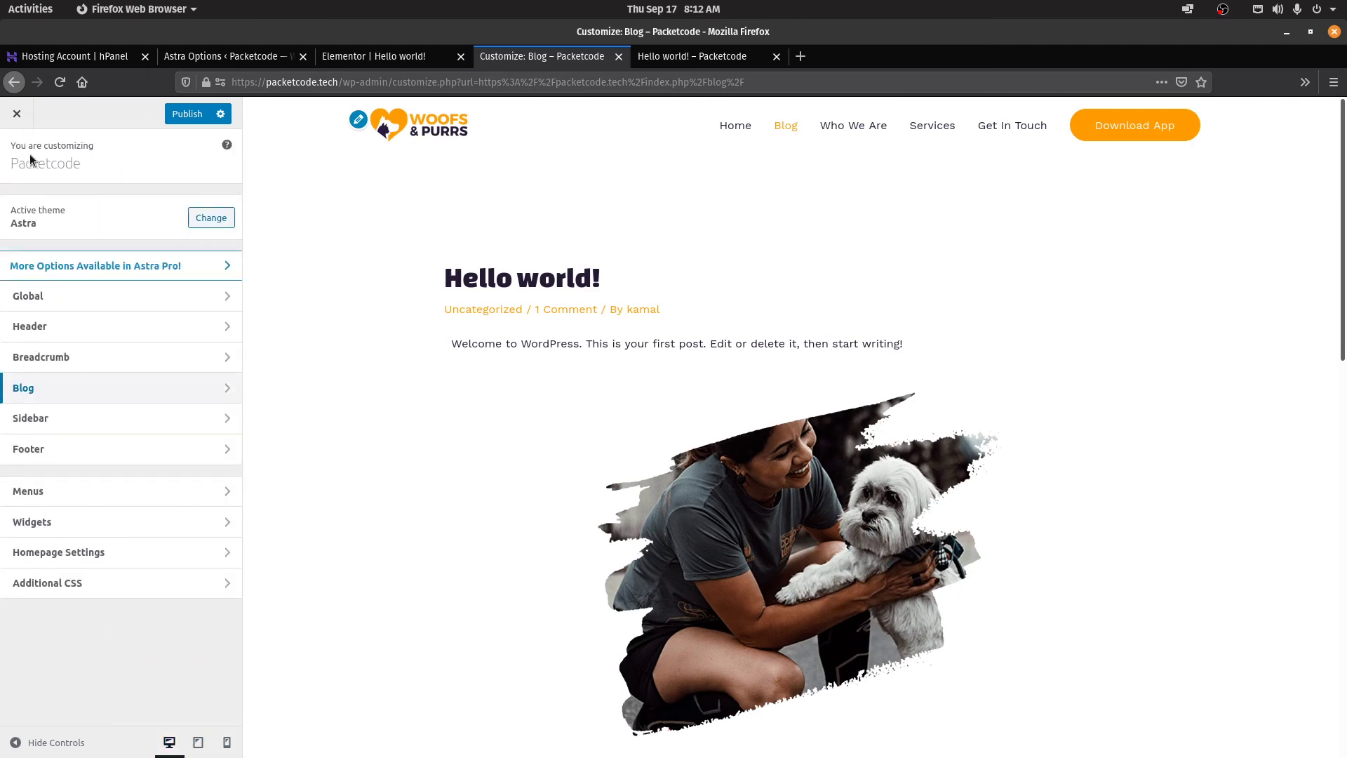
{"action": "left_click", "coordinate": [57, 390]}
{"action": "left_click", "coordinate": [70, 234]}
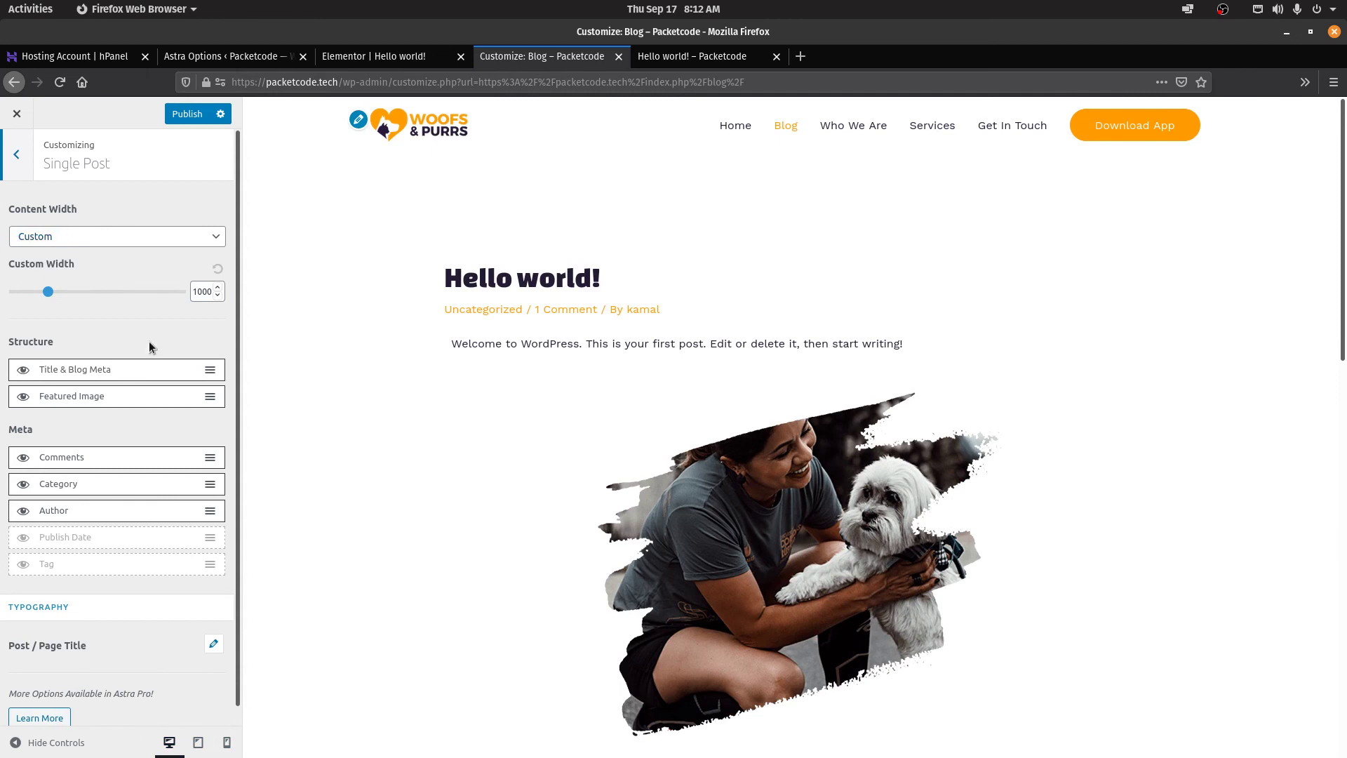
{"action": "scroll", "coordinate": [149, 346], "scroll_direction": "down", "scroll_amount": 1}
{"action": "left_click", "coordinate": [16, 147]}
{"action": "left_click", "coordinate": [70, 419]}
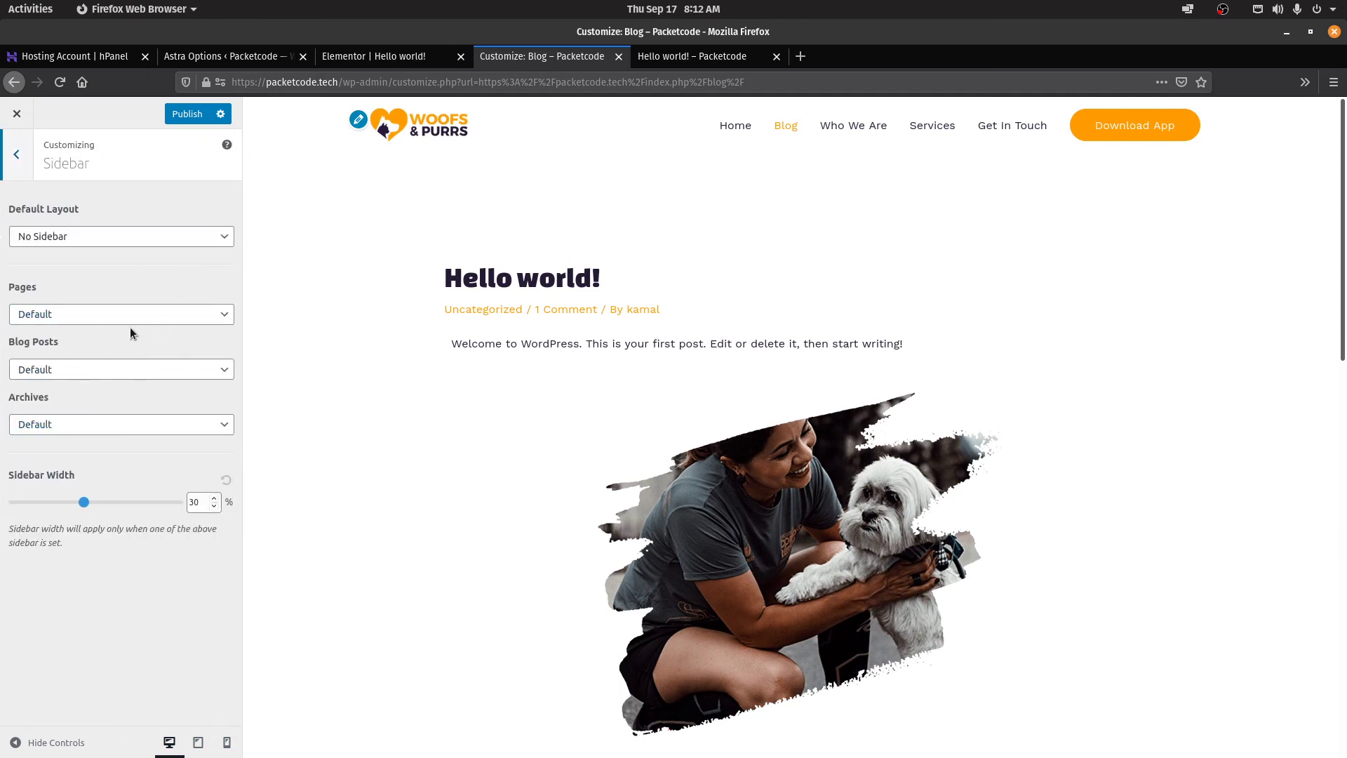
Examine the page footer in the preview along with the Footer Widgets and Footer Bar settings, and return to the main customizer options
{"action": "left_click", "coordinate": [16, 154]}
{"action": "left_click", "coordinate": [45, 445]}
{"action": "scroll", "coordinate": [744, 494], "scroll_direction": "down", "scroll_amount": 5}
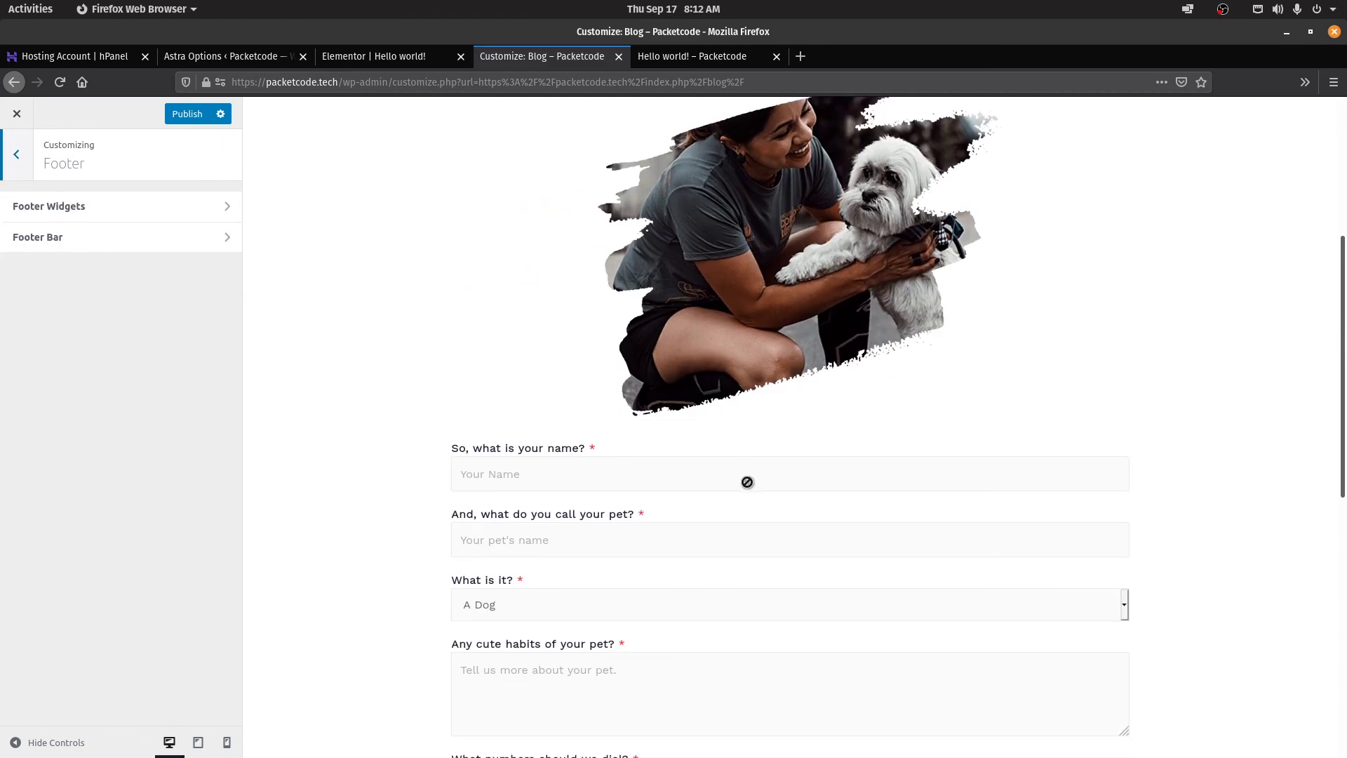
{"action": "scroll", "coordinate": [747, 482], "scroll_direction": "down", "scroll_amount": 8}
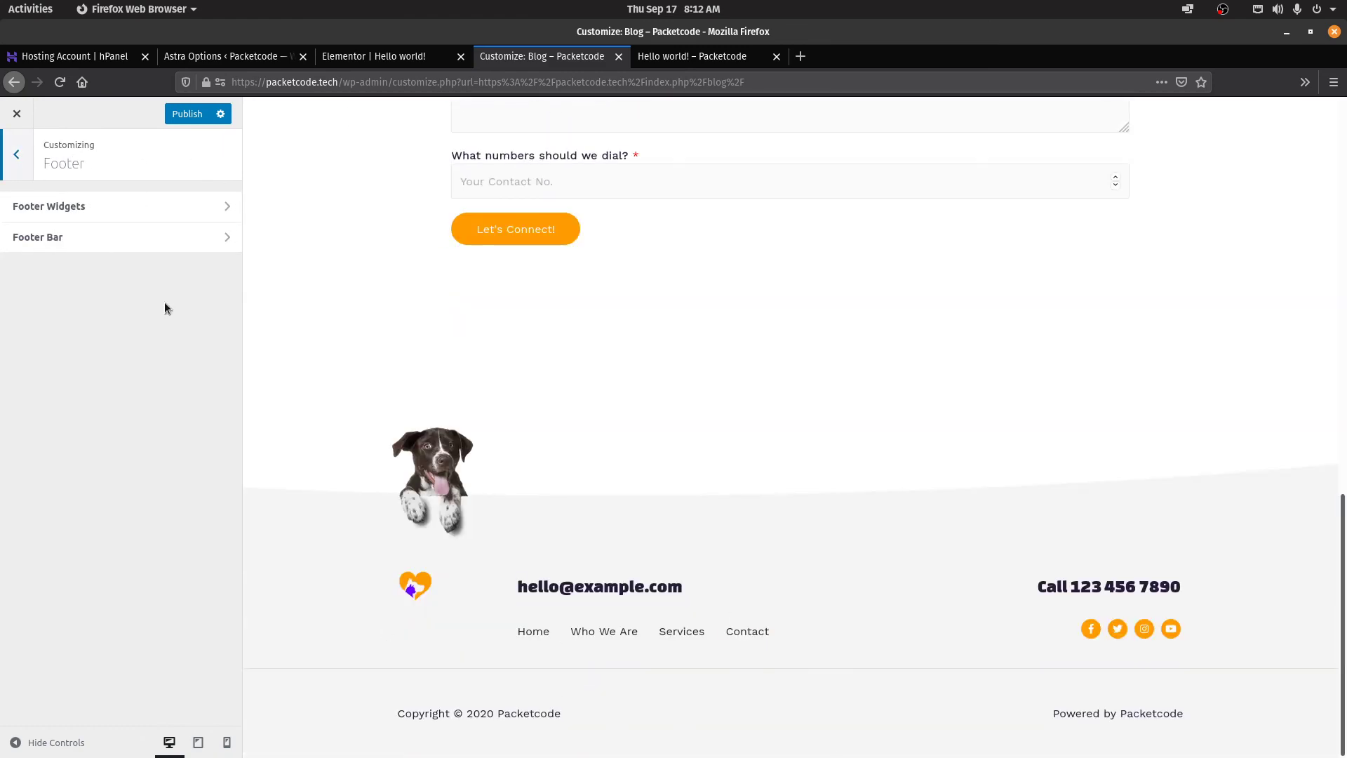
{"action": "left_click", "coordinate": [66, 207]}
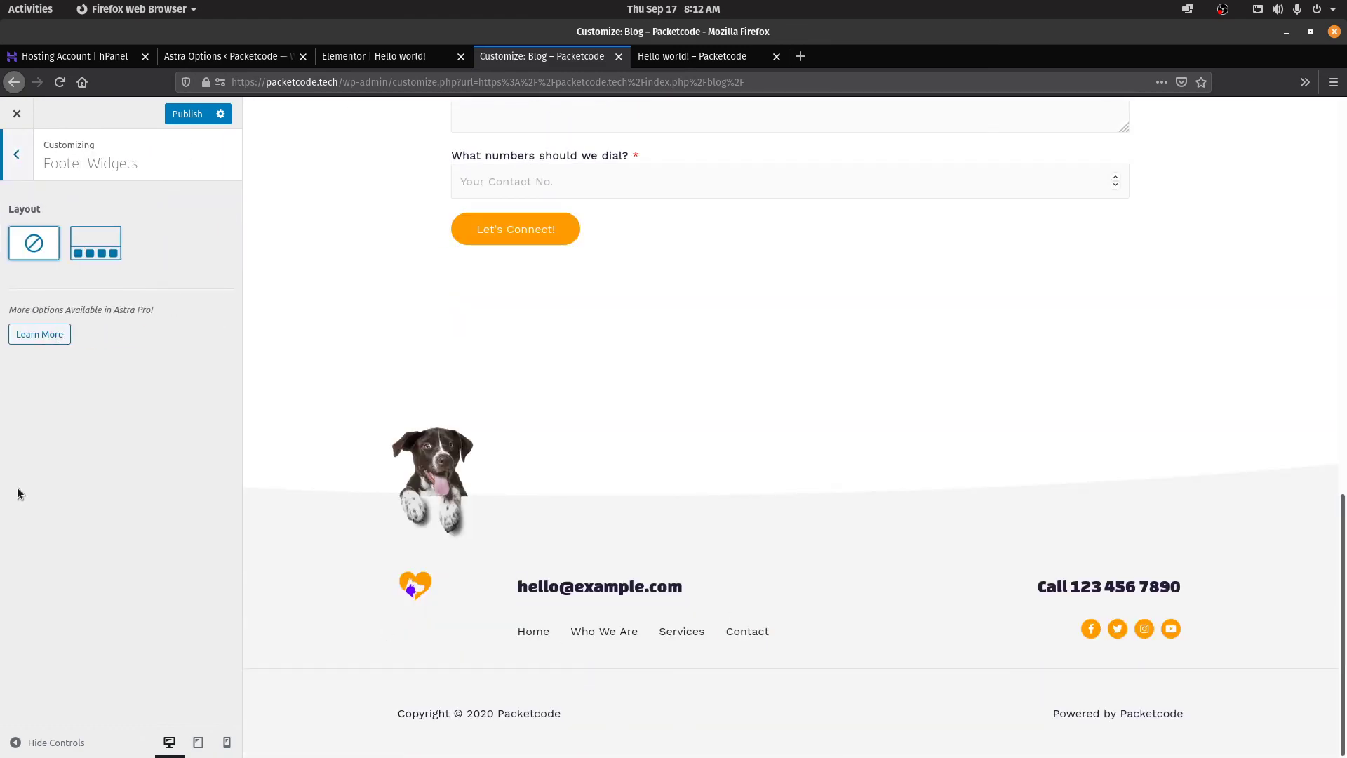
{"action": "left_click", "coordinate": [24, 178]}
{"action": "left_click", "coordinate": [52, 235]}
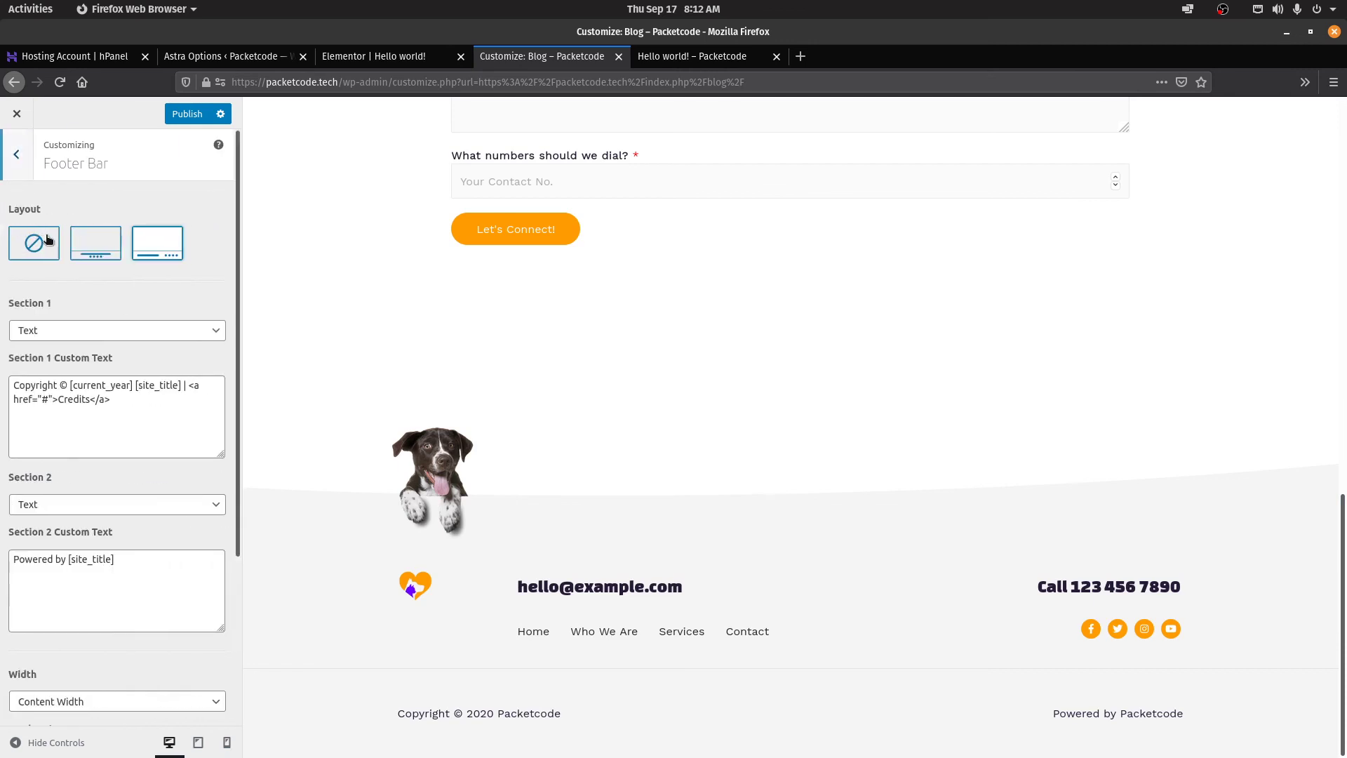
{"action": "scroll", "coordinate": [121, 343], "scroll_direction": "down", "scroll_amount": 5}
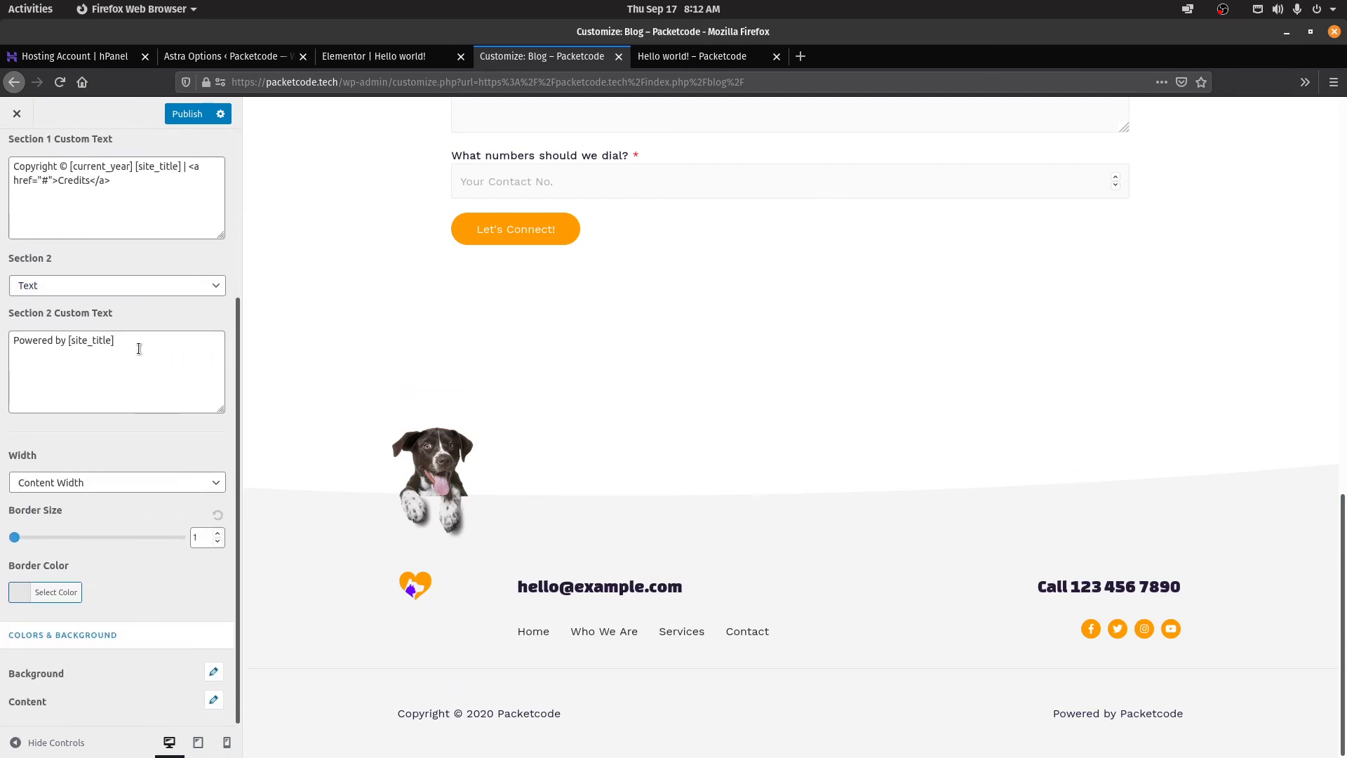
{"action": "scroll", "coordinate": [137, 358], "scroll_direction": "up", "scroll_amount": 3}
{"action": "scroll", "coordinate": [138, 358], "scroll_direction": "up", "scroll_amount": 2}
{"action": "key", "text": "Escape"}
{"action": "key", "text": "Escape"}
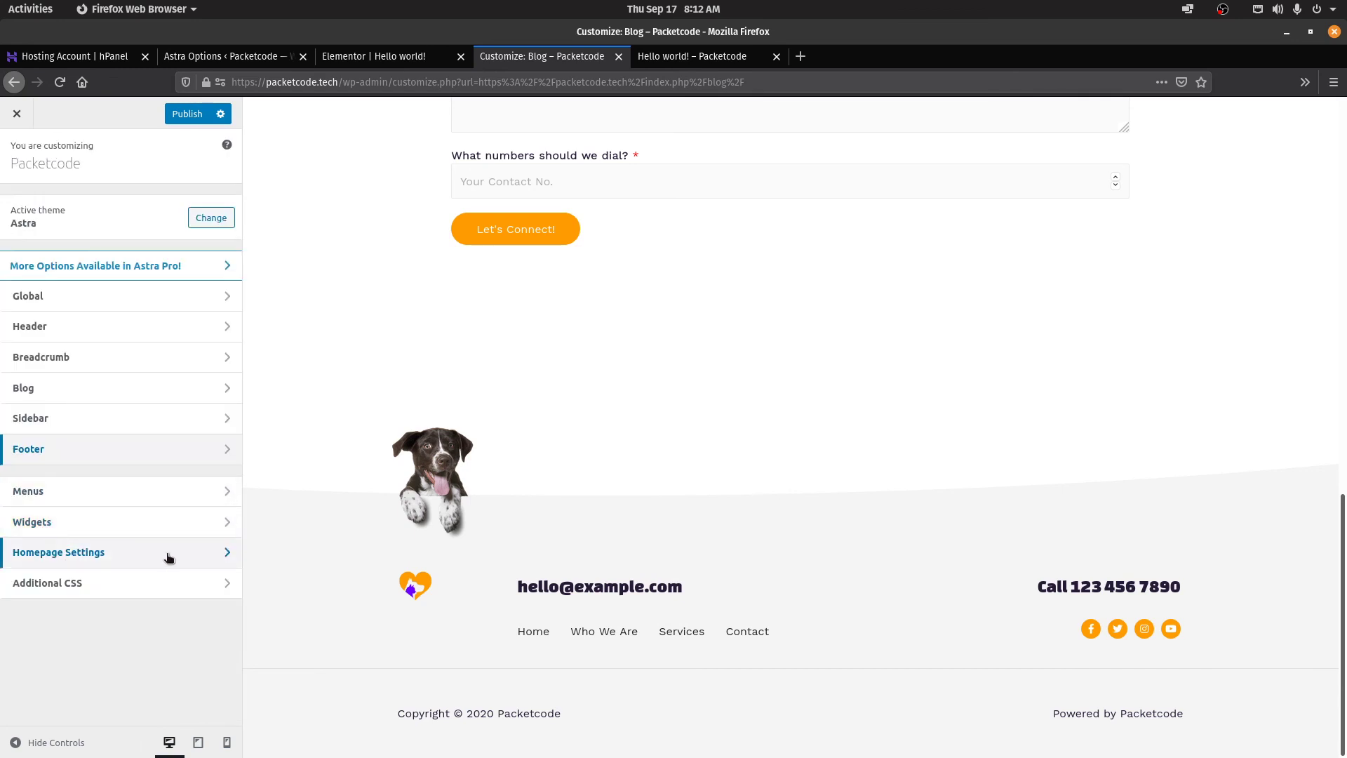
Look over the customizer's Additional CSS editor without adding code, and return to the main customizer options
{"action": "left_click", "coordinate": [99, 582]}
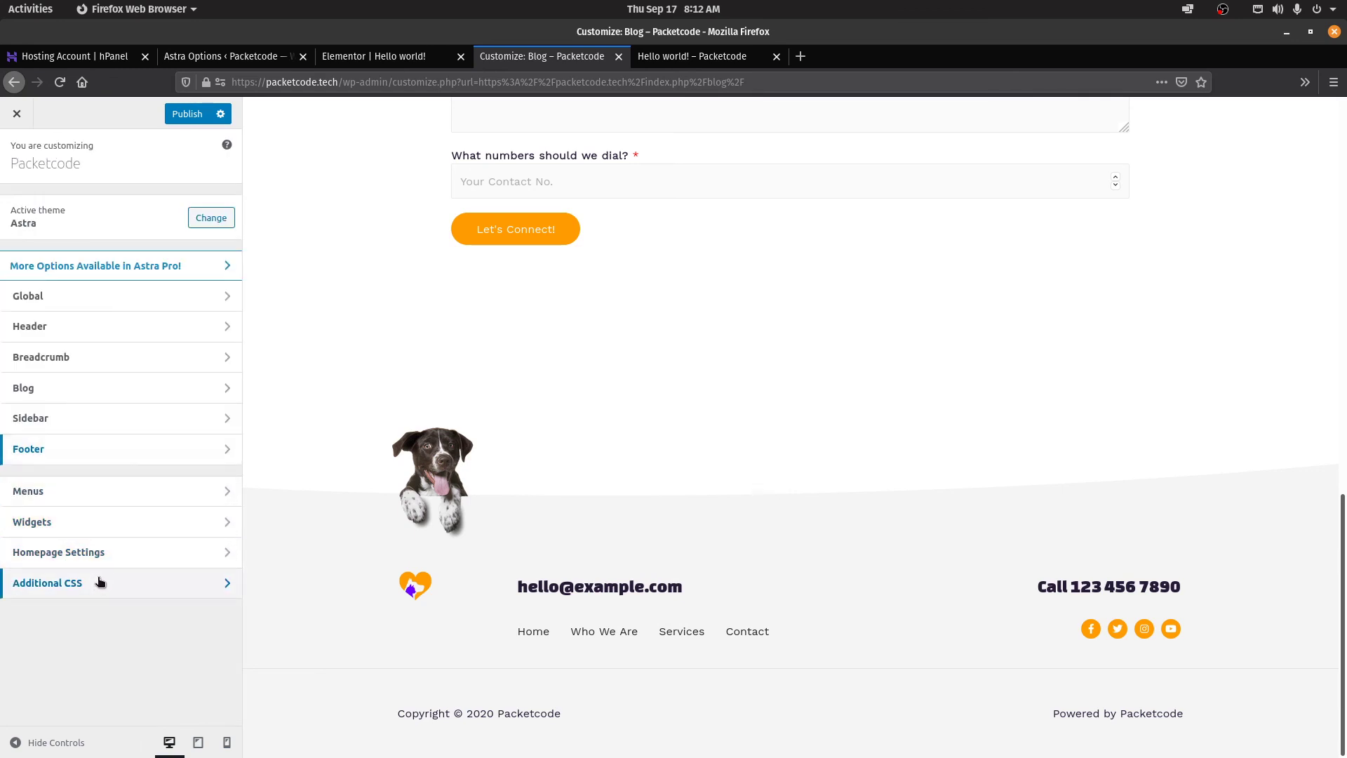
{"action": "left_click", "coordinate": [82, 470]}
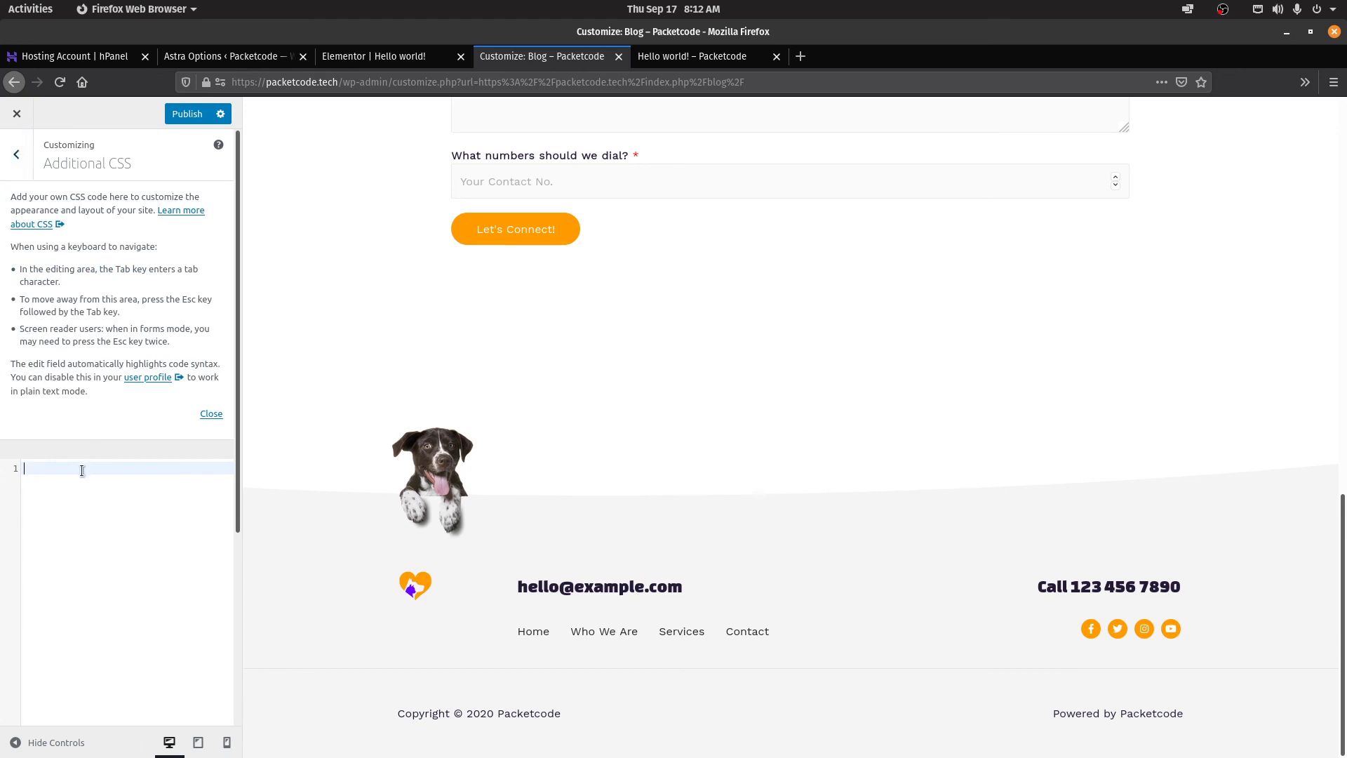
{"action": "scroll", "coordinate": [117, 563], "scroll_direction": "down", "scroll_amount": 6}
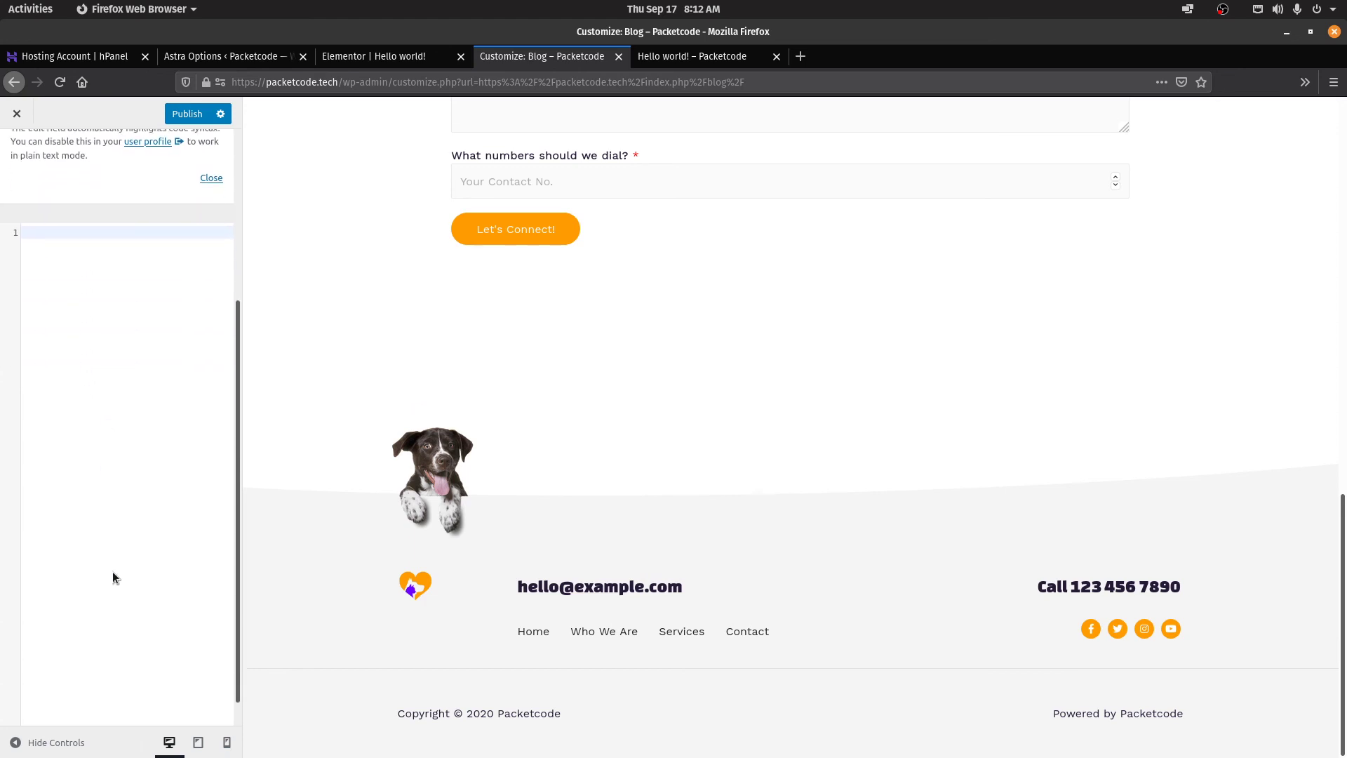
{"action": "scroll", "coordinate": [113, 571], "scroll_direction": "up", "scroll_amount": 6}
{"action": "key", "text": "Escape"}
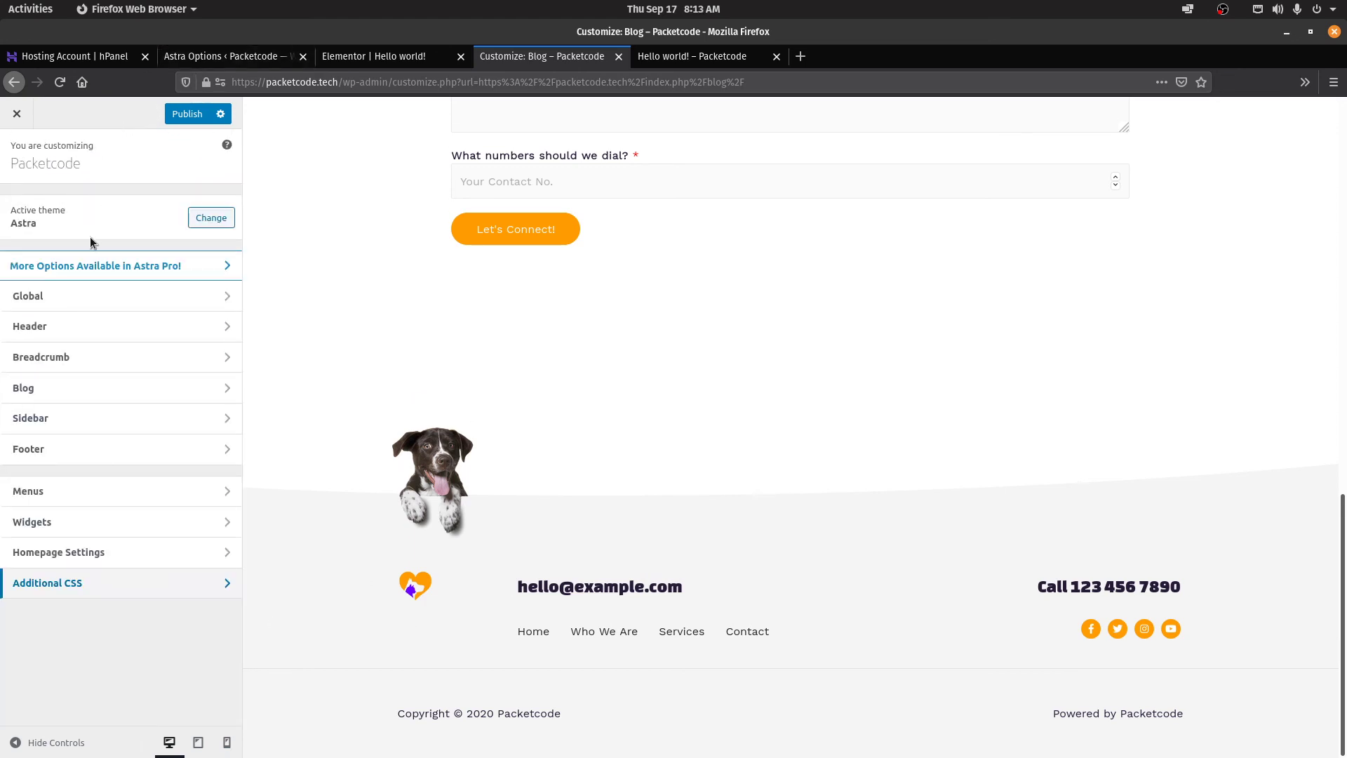
Open the Comments page in the WordPress dashboard and examine the moderation actions for the comment on the Hello world! post
{"action": "left_click", "coordinate": [242, 54]}
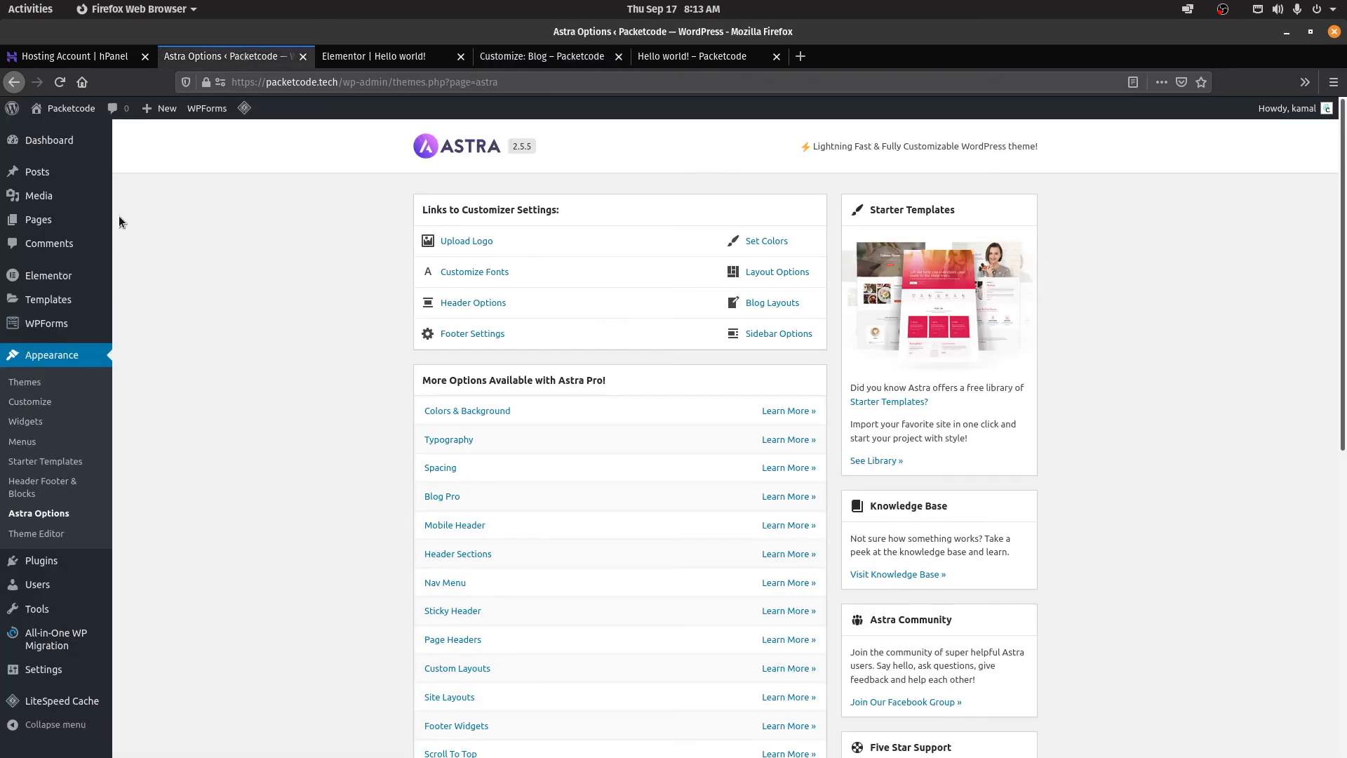
{"action": "mouse_move", "coordinate": [147, 206]}
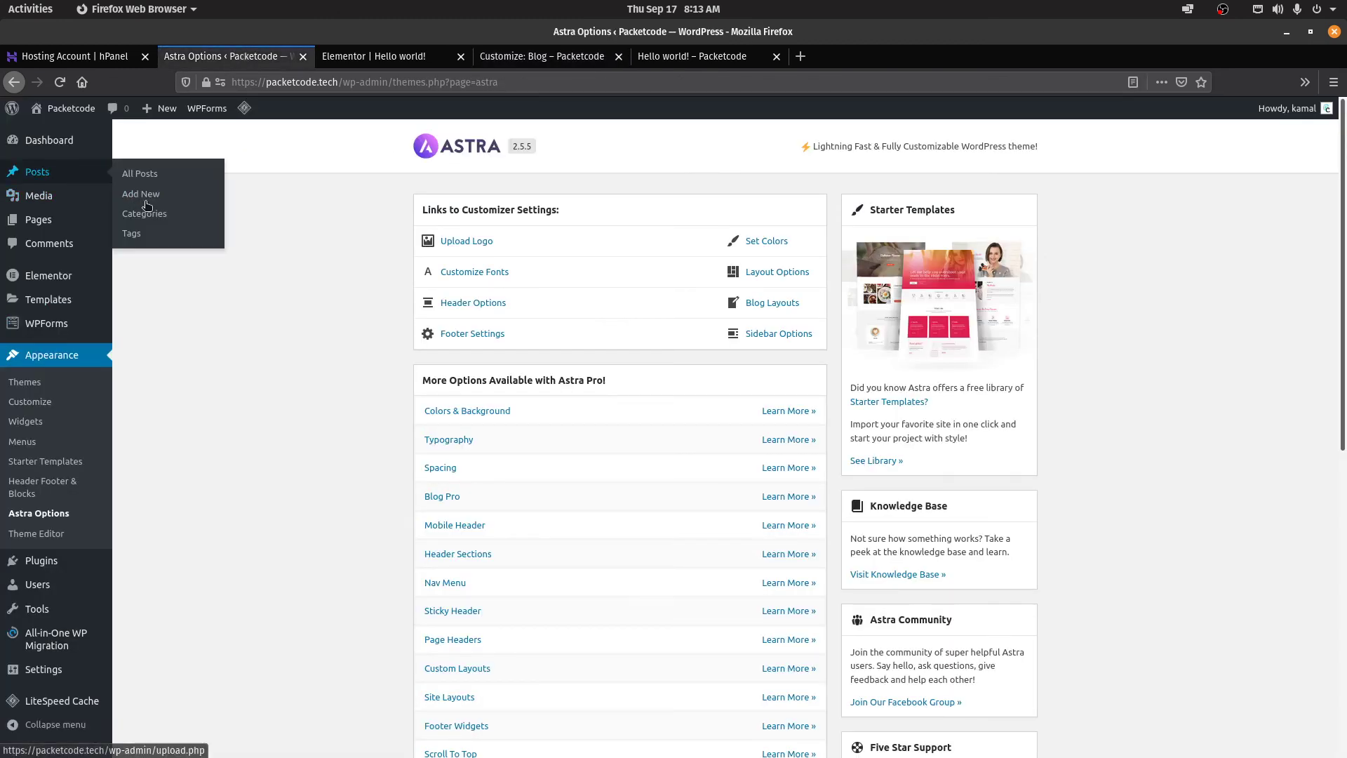
{"action": "left_click", "coordinate": [63, 246]}
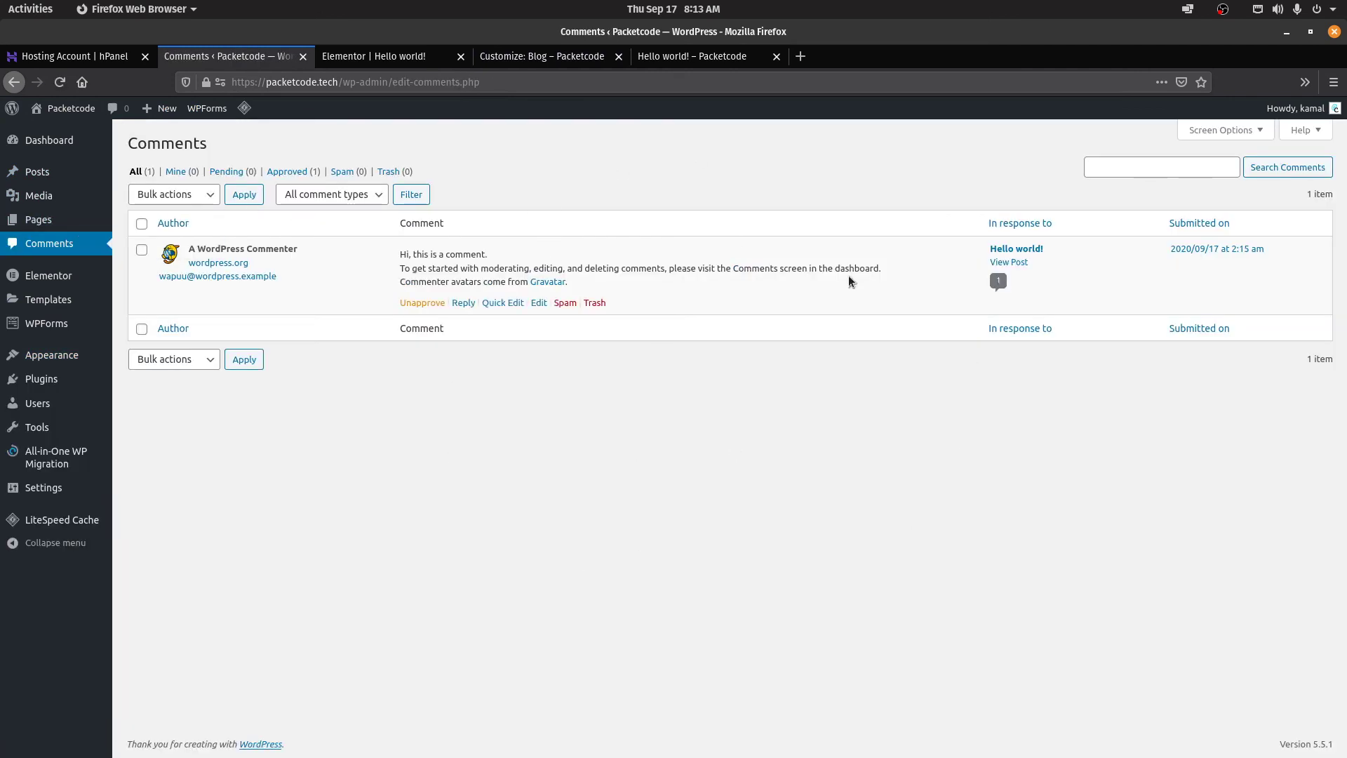
{"action": "mouse_move", "coordinate": [575, 290]}
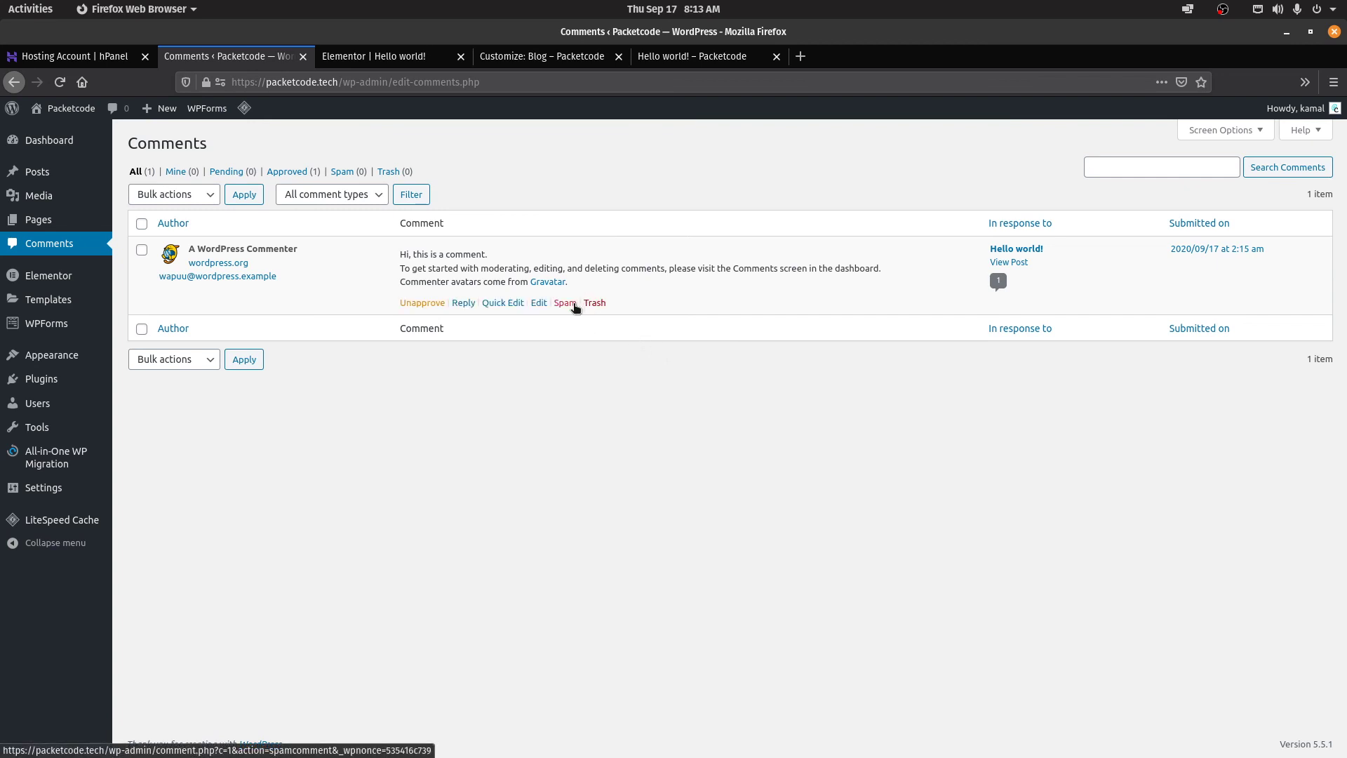